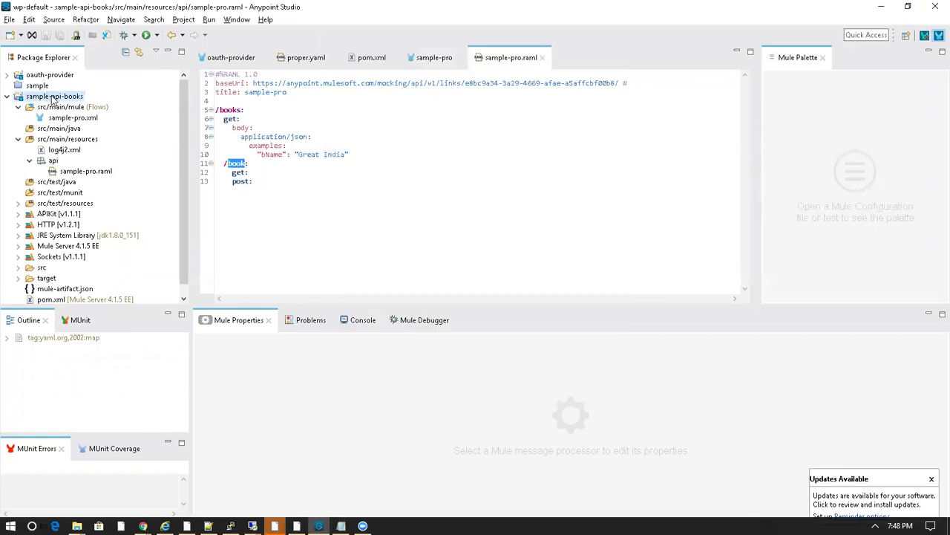
Export sample-api-books as a deployable jar, overwriting the existing sample-api-books.jar.
{"action": "right_click", "coordinate": [52, 101]}
{"action": "mouse_move", "coordinate": [150, 376]}
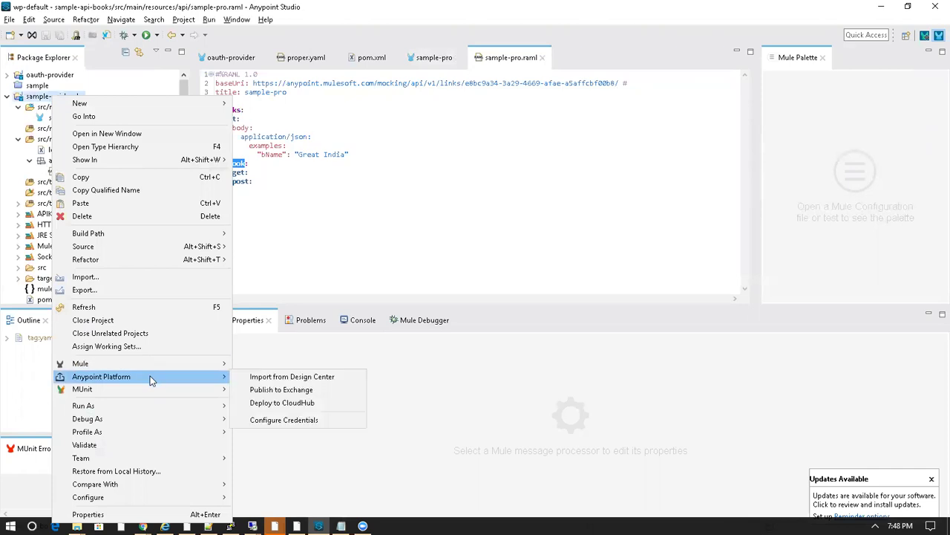
{"action": "left_click", "coordinate": [151, 291]}
{"action": "left_click", "coordinate": [487, 380]}
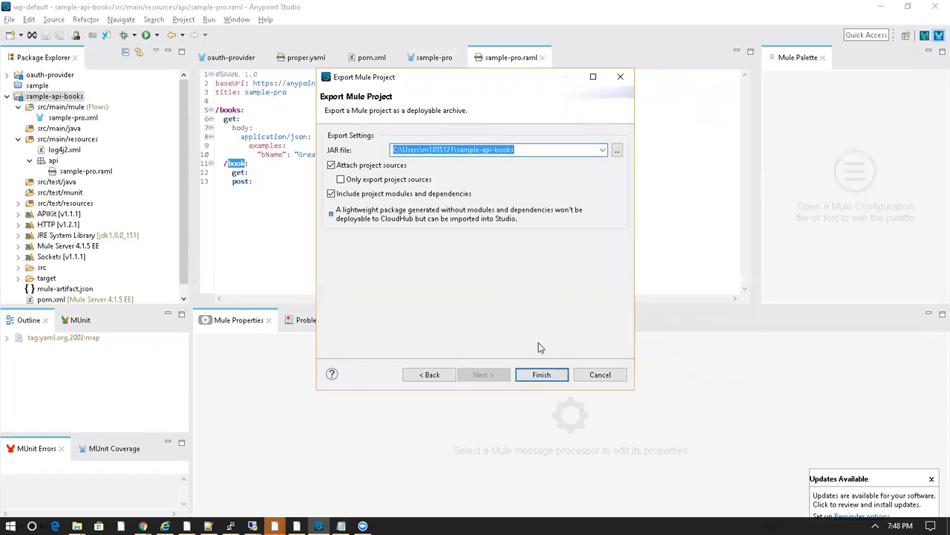
{"action": "left_click", "coordinate": [542, 374]}
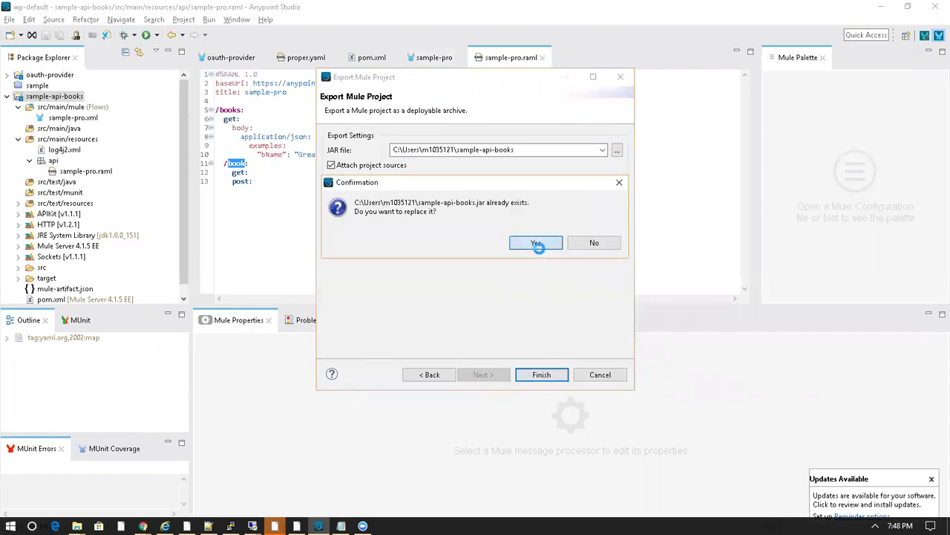
{"action": "left_click", "coordinate": [538, 245]}
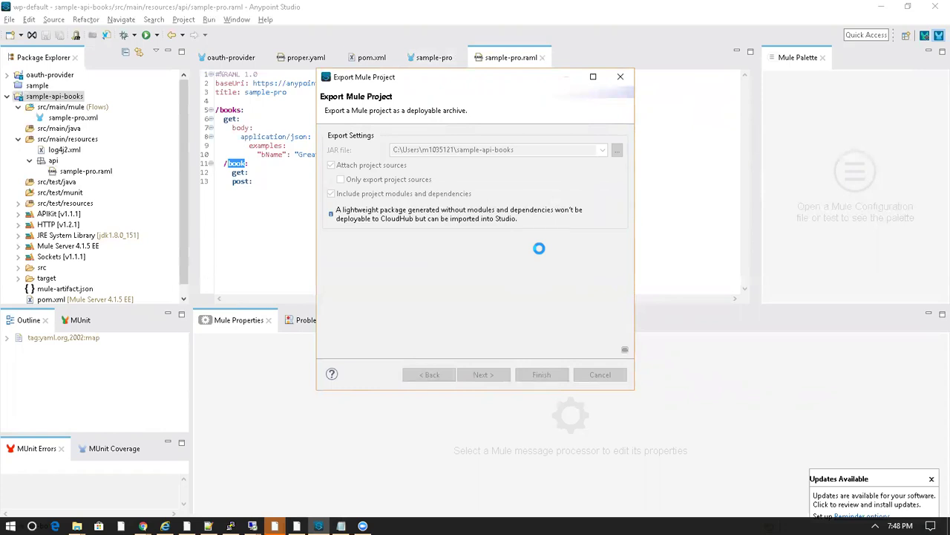
{"action": "key", "text": "alt+Tab"}
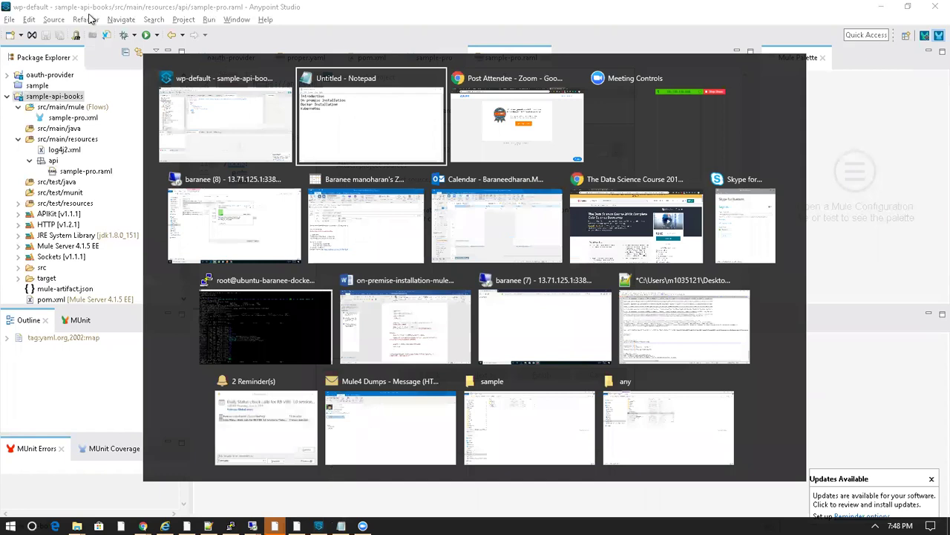
Select the SIT environment in Runtime Manager, then close the Management Center tab.
{"action": "left_click", "coordinate": [165, 190]}
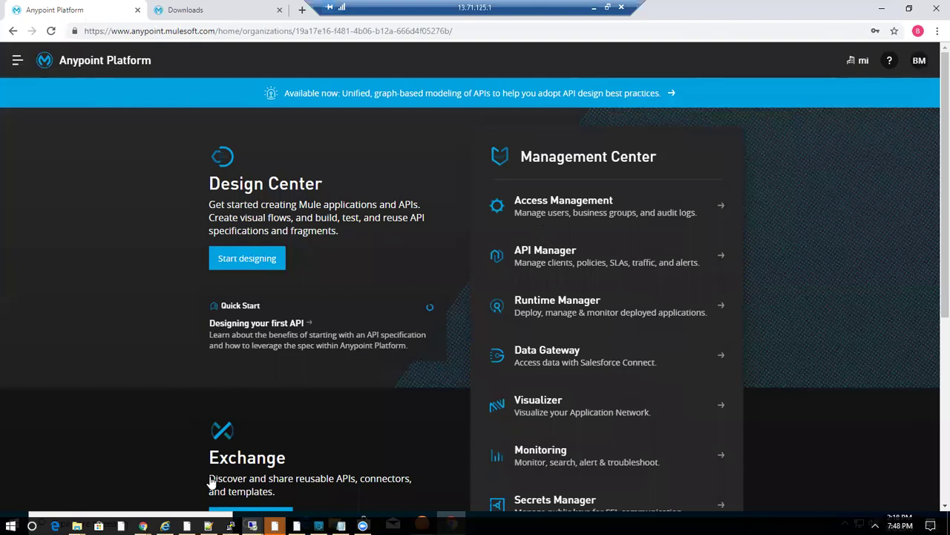
{"action": "scroll", "coordinate": [279, 381], "scroll_direction": "down", "scroll_amount": 2}
{"action": "left_click", "coordinate": [280, 383]}
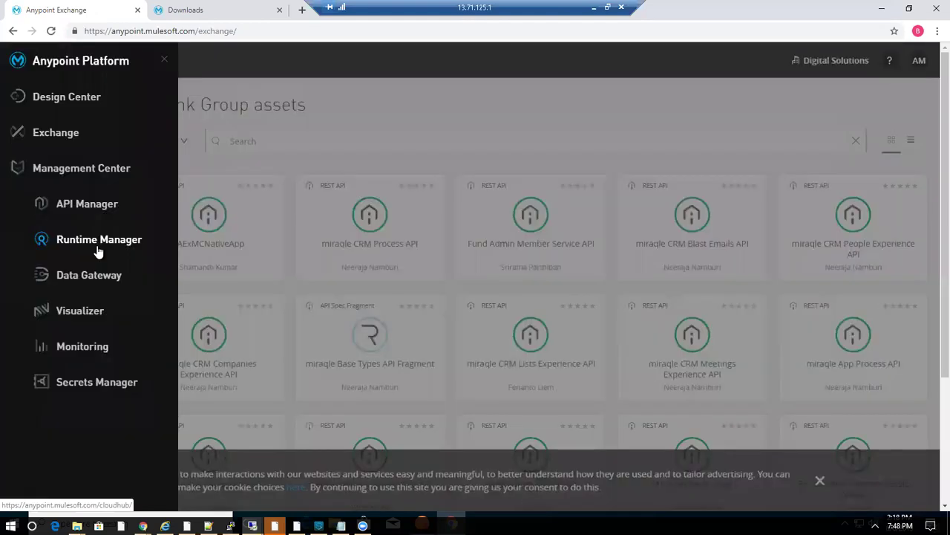
{"action": "left_click", "coordinate": [98, 251]}
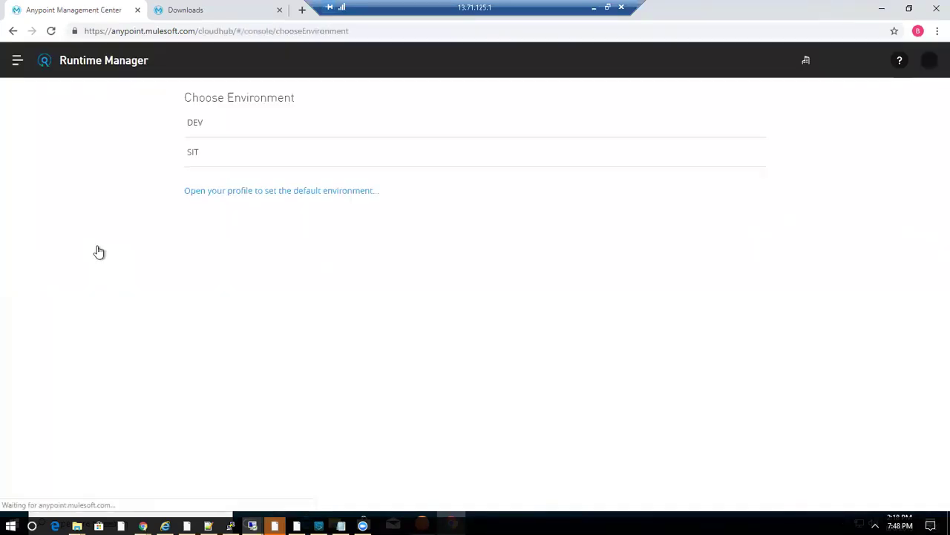
{"action": "left_click", "coordinate": [204, 159]}
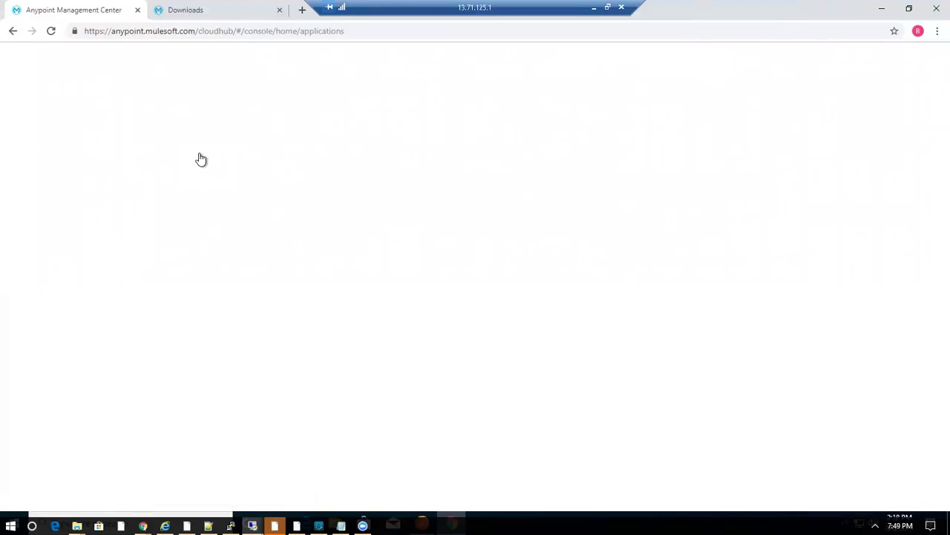
{"action": "left_click", "coordinate": [138, 9]}
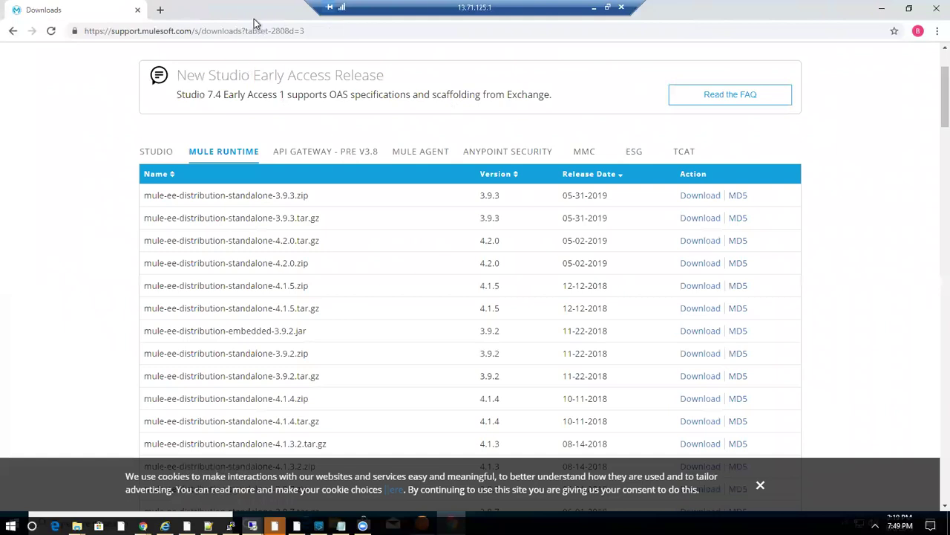
Sign in to anypoint.mulesoft.com in an Incognito window using a saved account login.
{"action": "key", "text": "ctrl+shift+n"}
{"action": "type", "text": "any"}
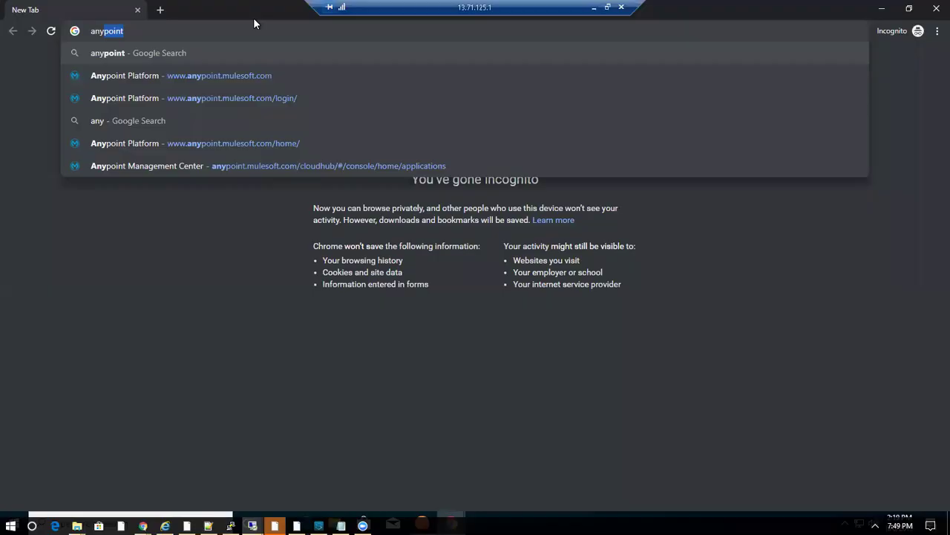
{"action": "key", "text": "Down"}
{"action": "key", "text": "Return"}
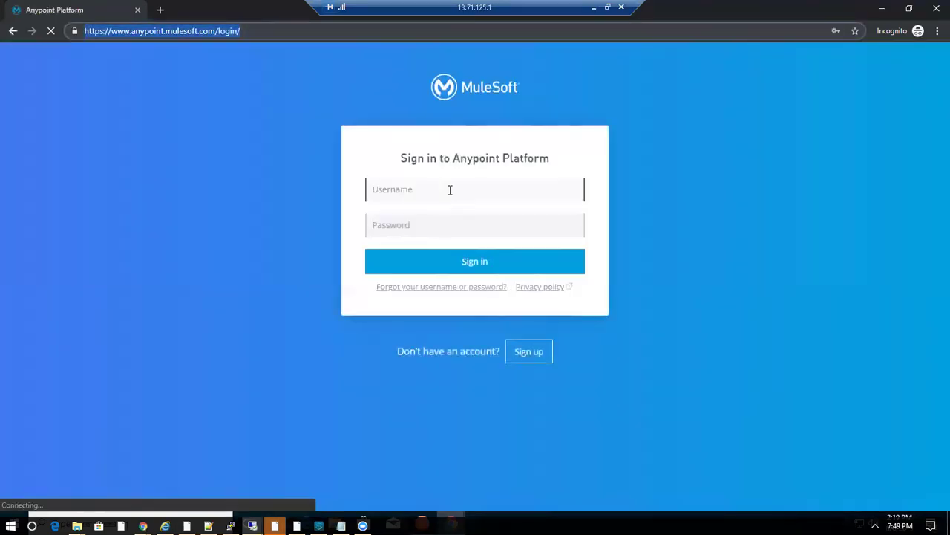
{"action": "left_click", "coordinate": [450, 190]}
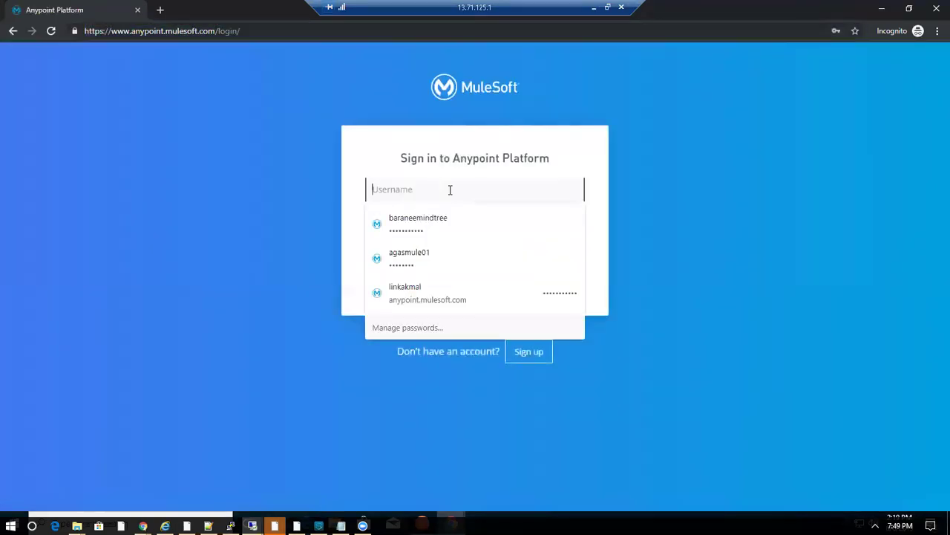
{"action": "type", "text": "sam"}
{"action": "type", "text": "t"}
{"action": "key", "text": "BackSpace"}
{"action": "key", "text": "BackSpace"}
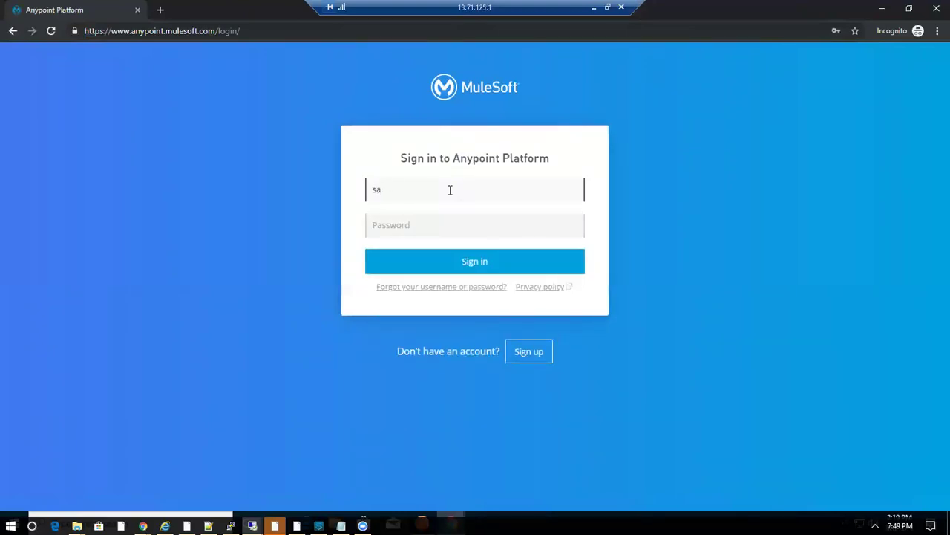
{"action": "key", "text": "BackSpace"}
{"action": "key", "text": "BackSpace"}
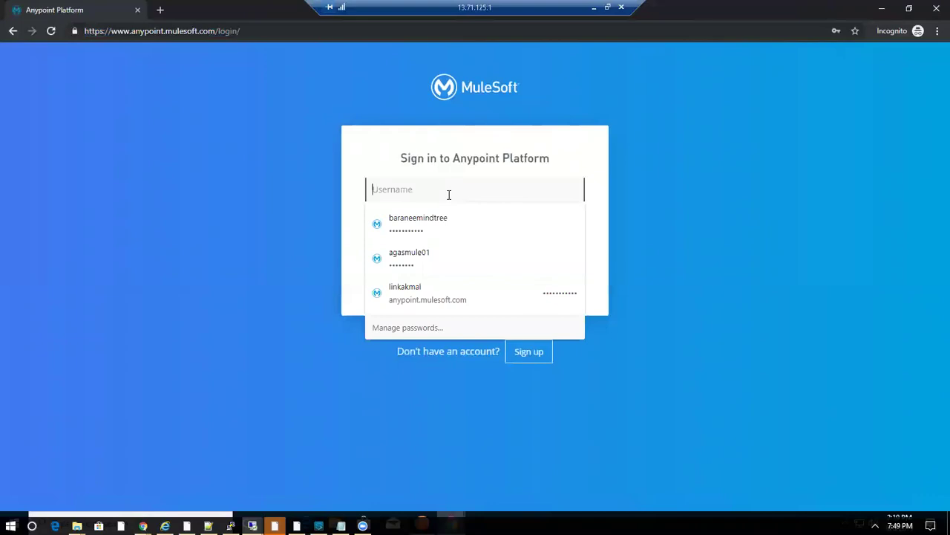
{"action": "left_click", "coordinate": [448, 261]}
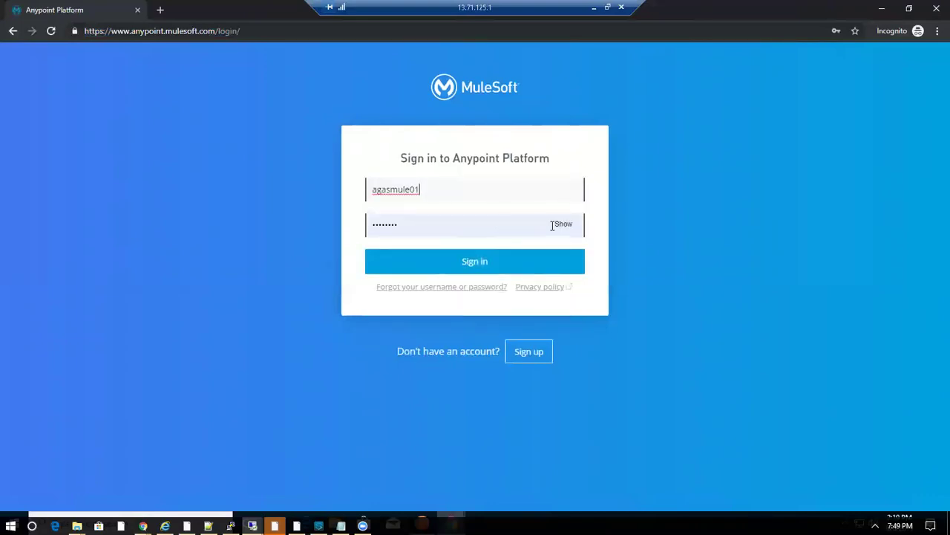
{"action": "left_click", "coordinate": [564, 224]}
{"action": "left_click", "coordinate": [446, 261]}
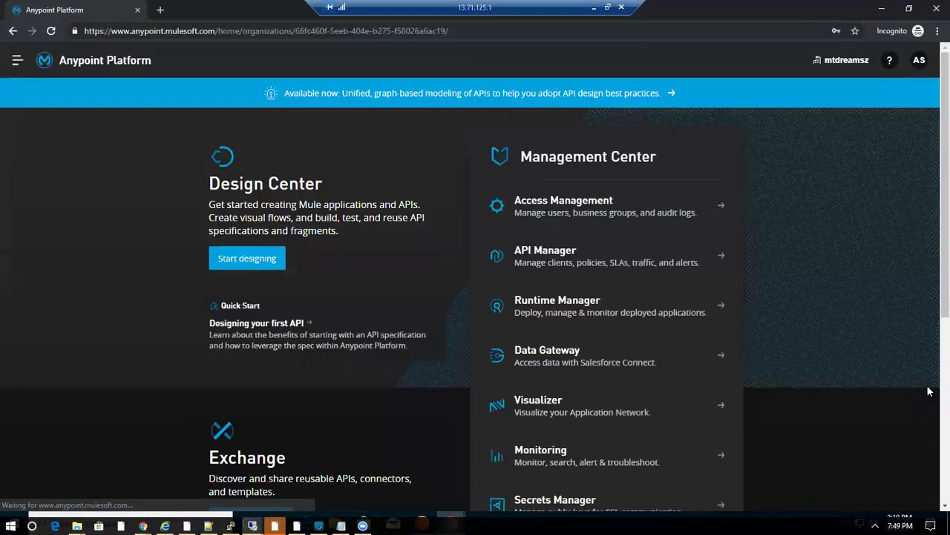
Open Exchange and sign in again with the saved credentials to see the assets, including books-api.
{"action": "scroll", "coordinate": [320, 385], "scroll_direction": "down", "scroll_amount": 2}
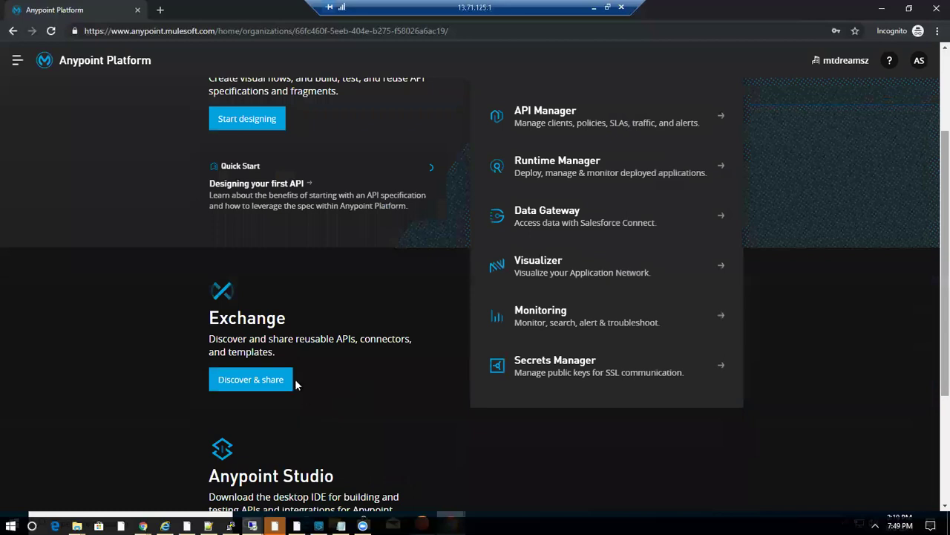
{"action": "left_click", "coordinate": [282, 382]}
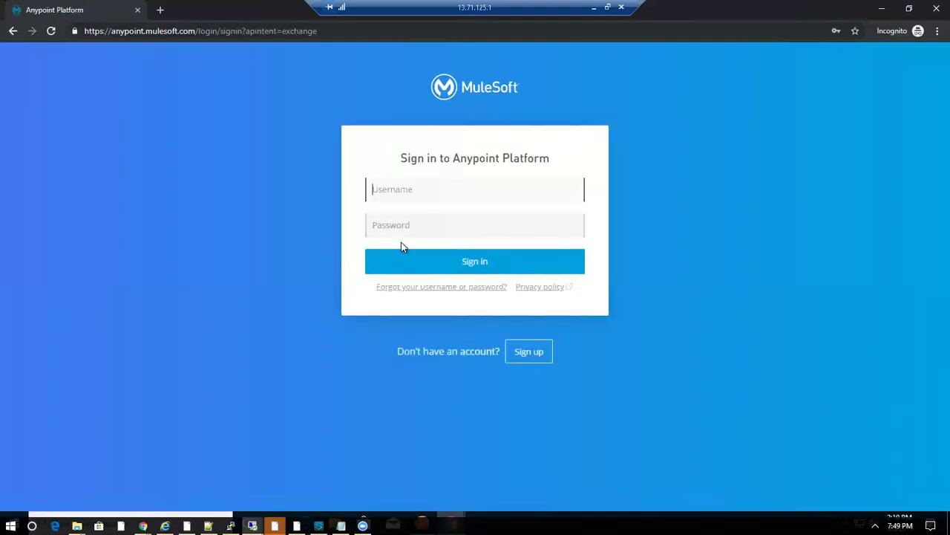
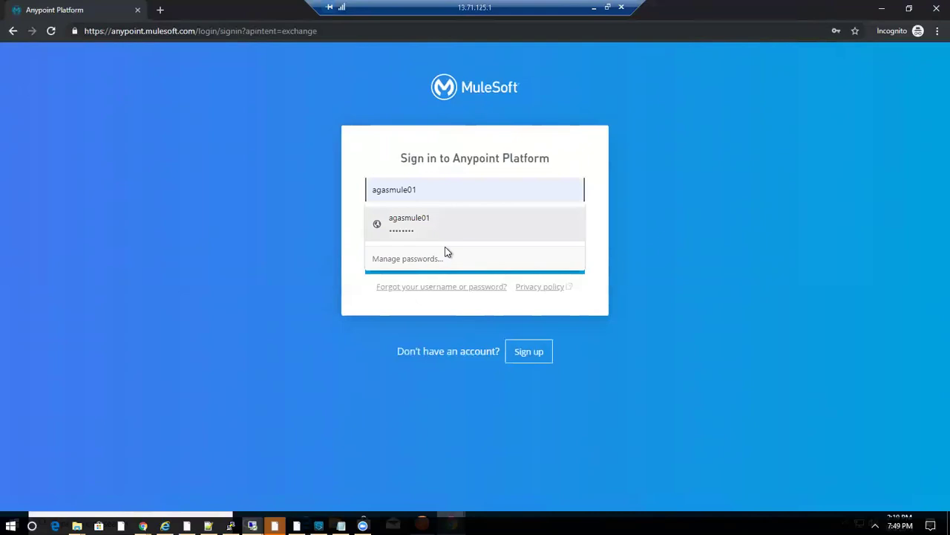
{"action": "left_click", "coordinate": [438, 223]}
{"action": "left_click", "coordinate": [463, 258]}
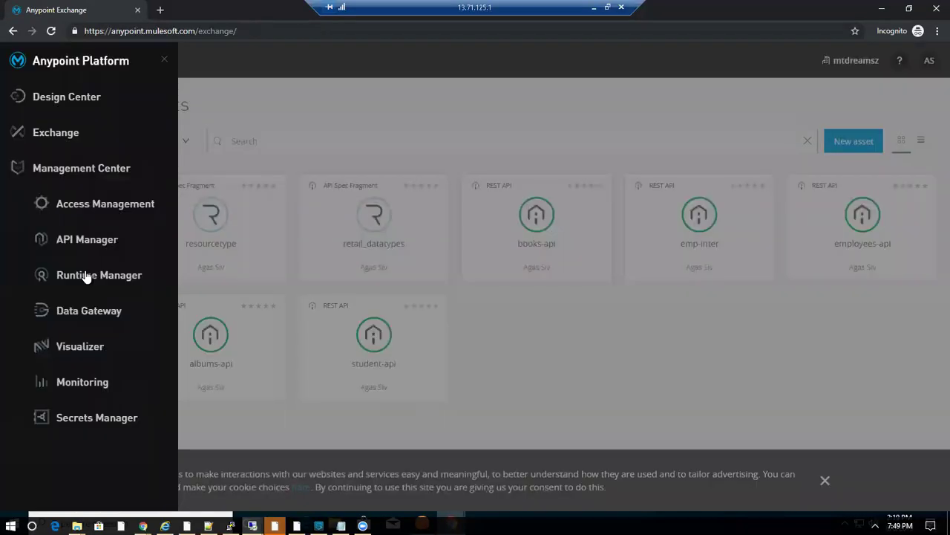
Open the Sandbox books-api-v1 app URL in a new tab, showing 'No listener for endpoint: /'.
{"action": "left_click", "coordinate": [86, 276]}
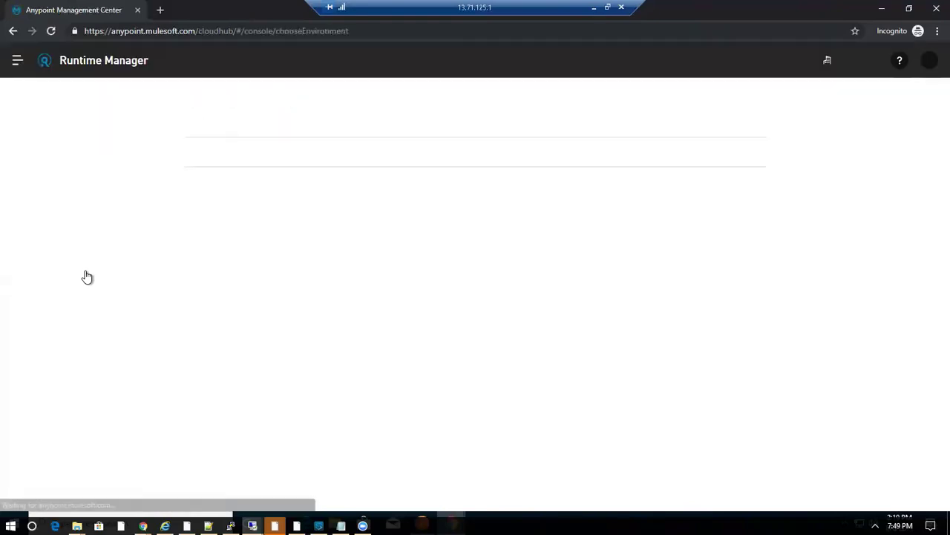
{"action": "left_click", "coordinate": [245, 154]}
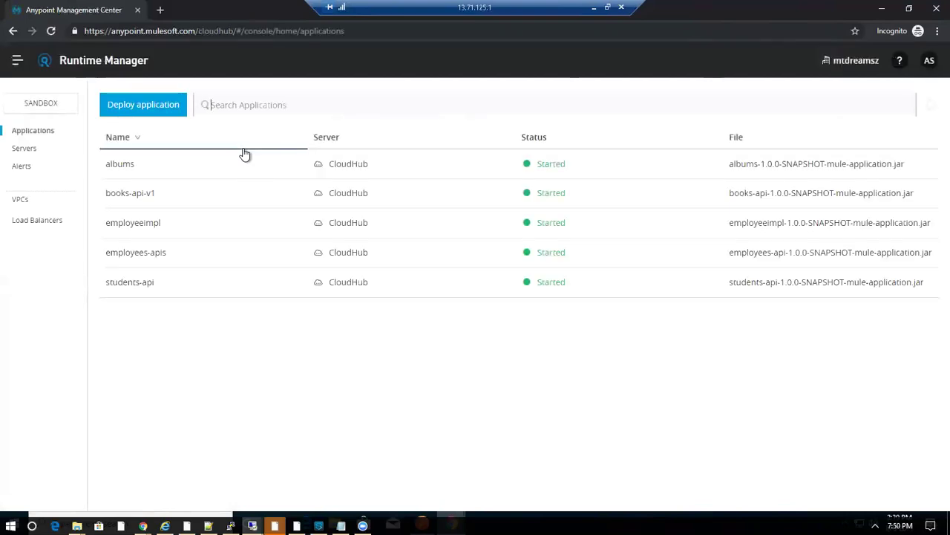
{"action": "left_click", "coordinate": [262, 200]}
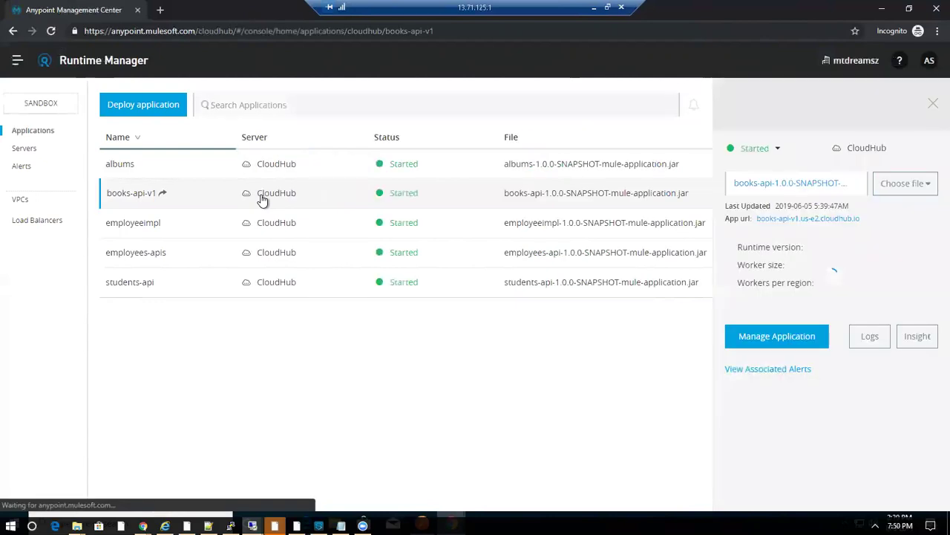
{"action": "left_click", "coordinate": [785, 218]}
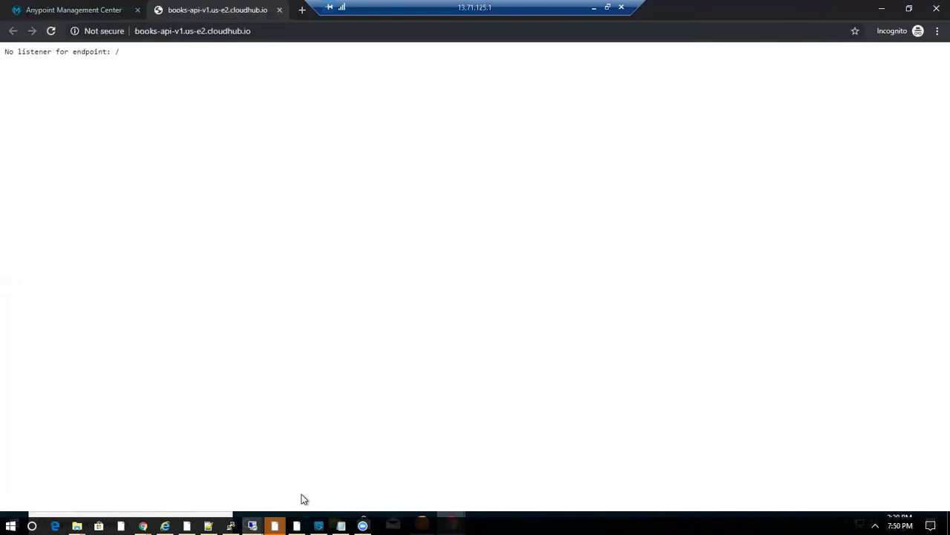
{"action": "key", "text": "alt+Tab"}
{"action": "key", "text": "alt+Tab"}
{"action": "key", "text": "alt+Tab"}
{"action": "key", "text": "alt+Tab"}
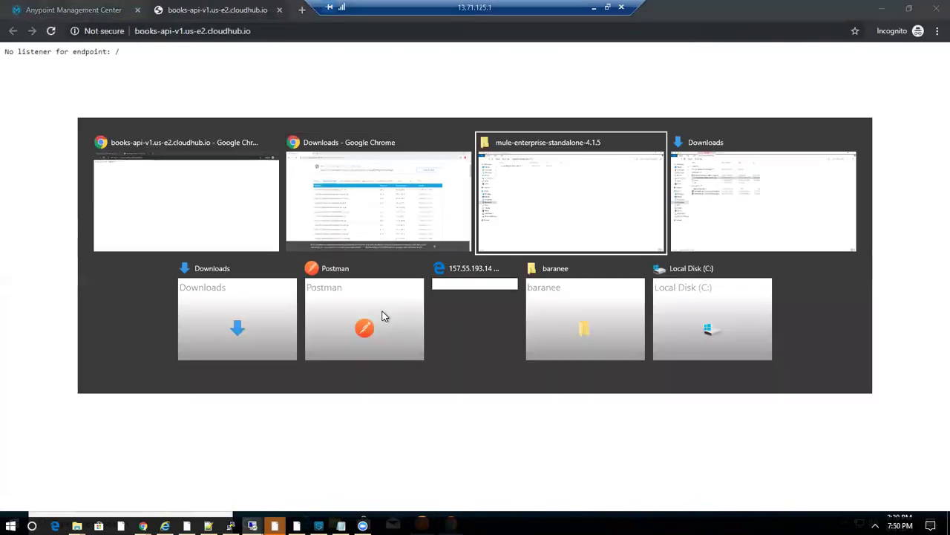
Resend the Postman GET books request for a 200 OK with two books, then bring up Windows Run.
{"action": "key", "text": "alt+Tab"}
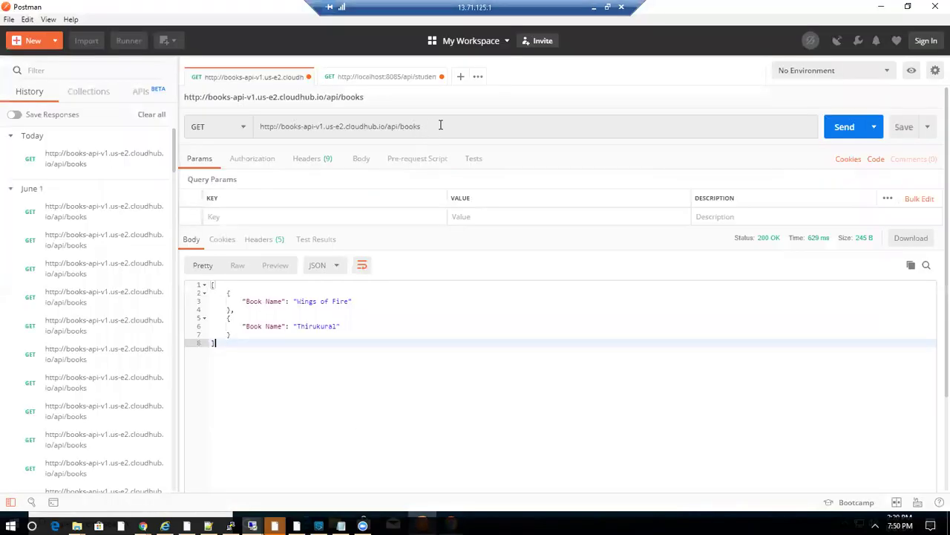
{"action": "left_click", "coordinate": [440, 126]}
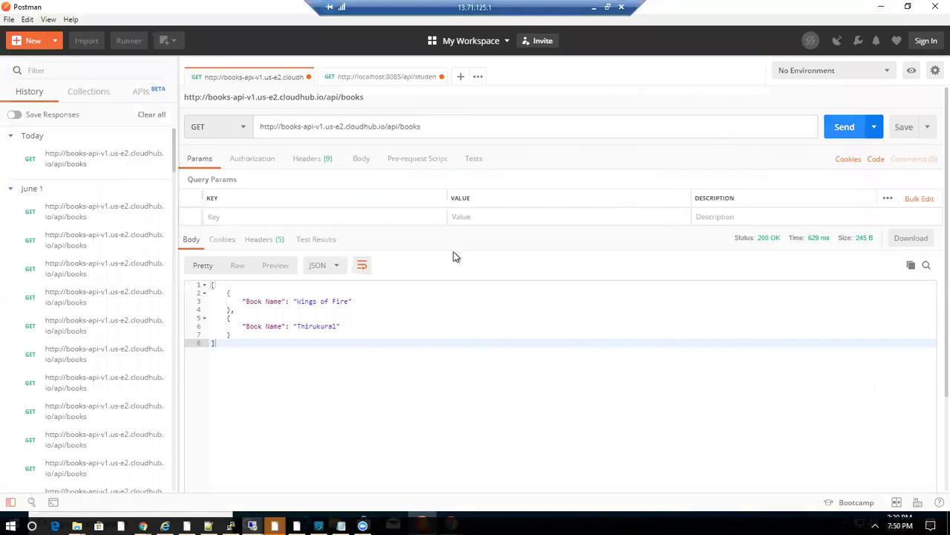
{"action": "left_click", "coordinate": [314, 159]}
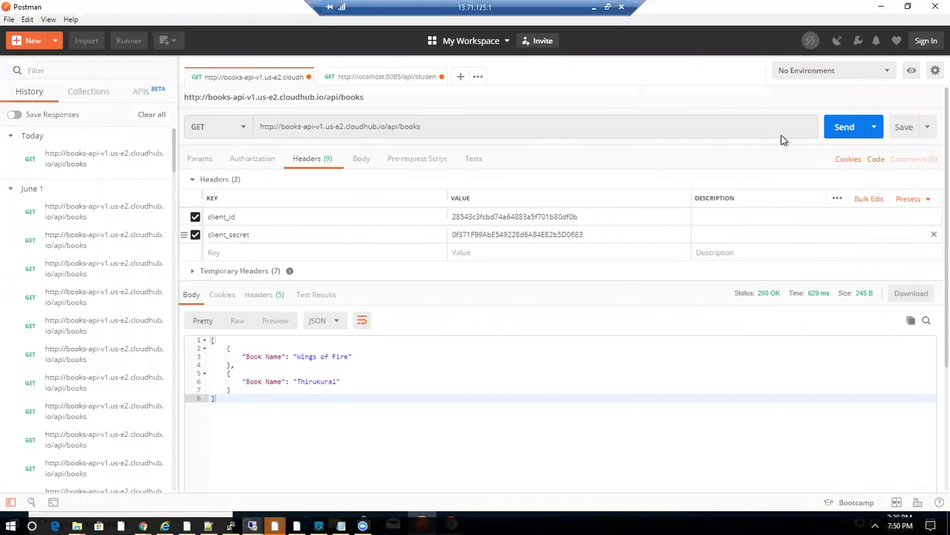
{"action": "left_click", "coordinate": [844, 128]}
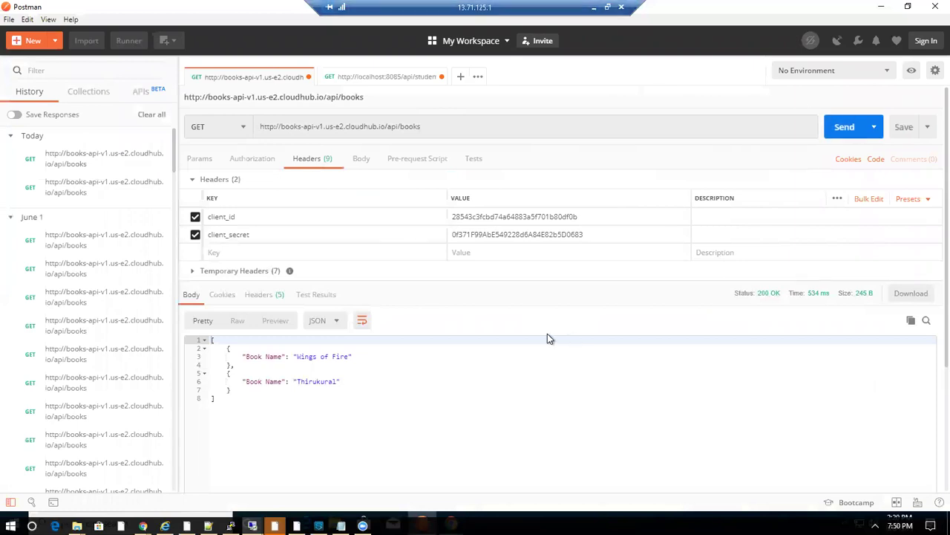
{"action": "key", "text": "alt+Tab"}
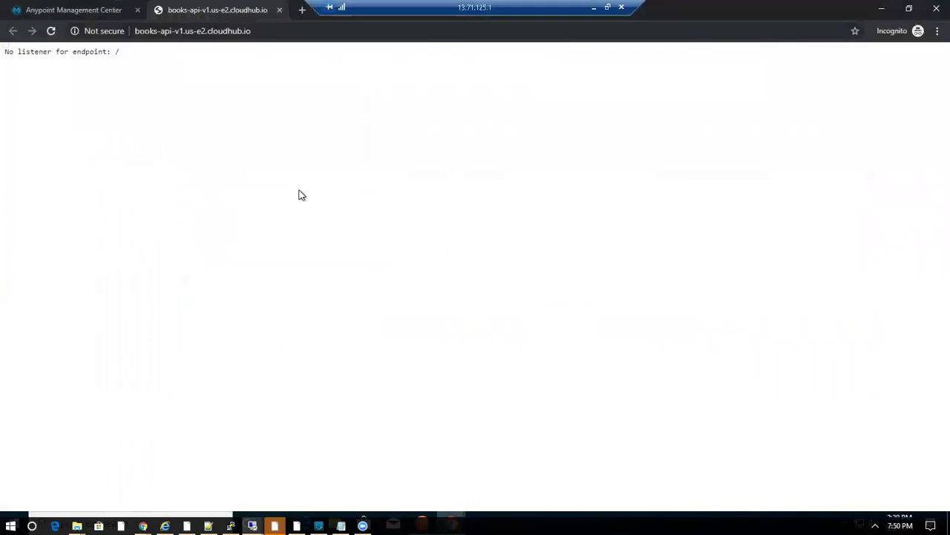
{"action": "key", "text": "super+r"}
Open the C: drive in File Explorer from the Run prompt.
{"action": "type", "text": "d"}
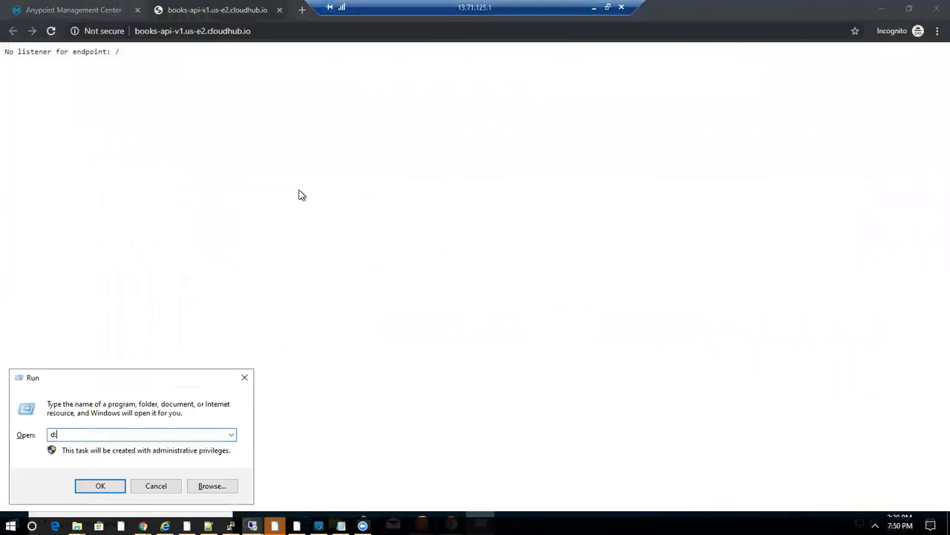
{"action": "key", "text": "Return"}
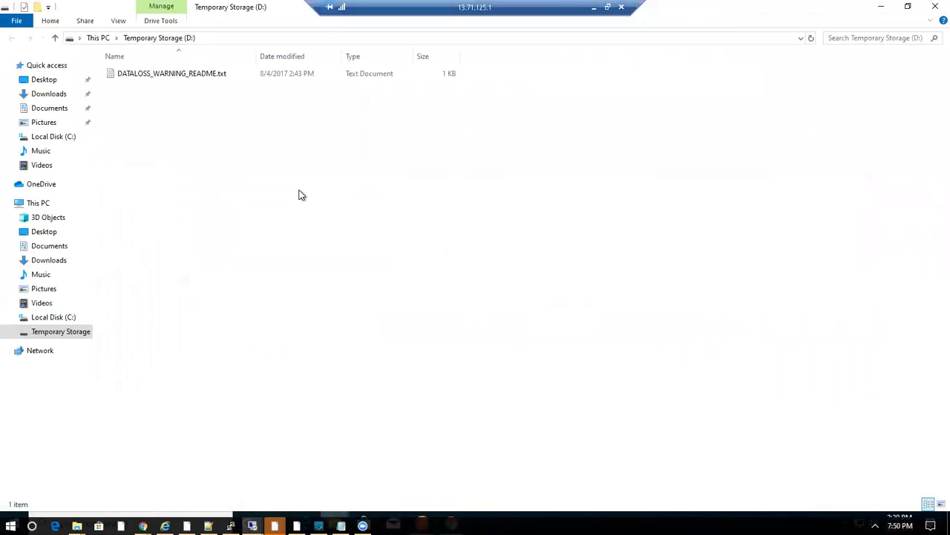
{"action": "key", "text": "alt+F4"}
{"action": "key", "text": "super+r"}
{"action": "type", "text": "d"}
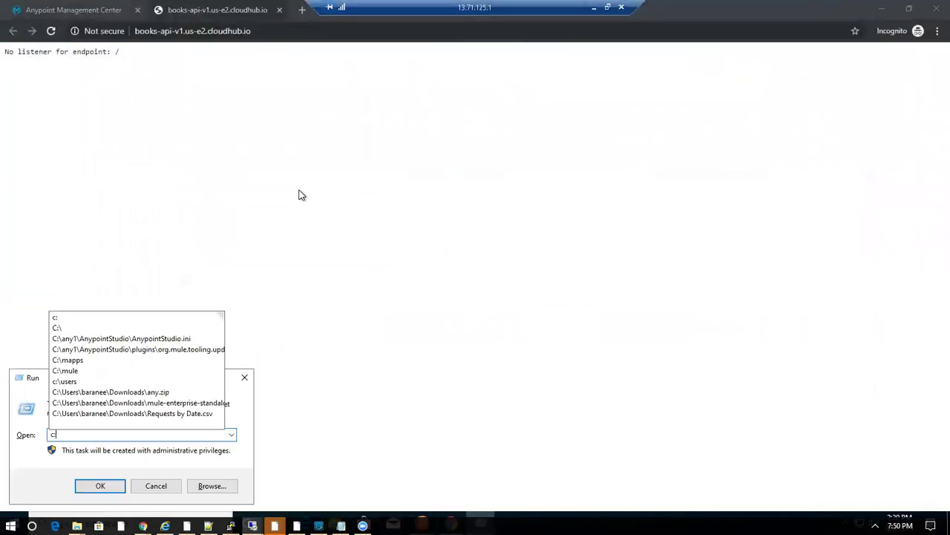
{"action": "key", "text": "Escape"}
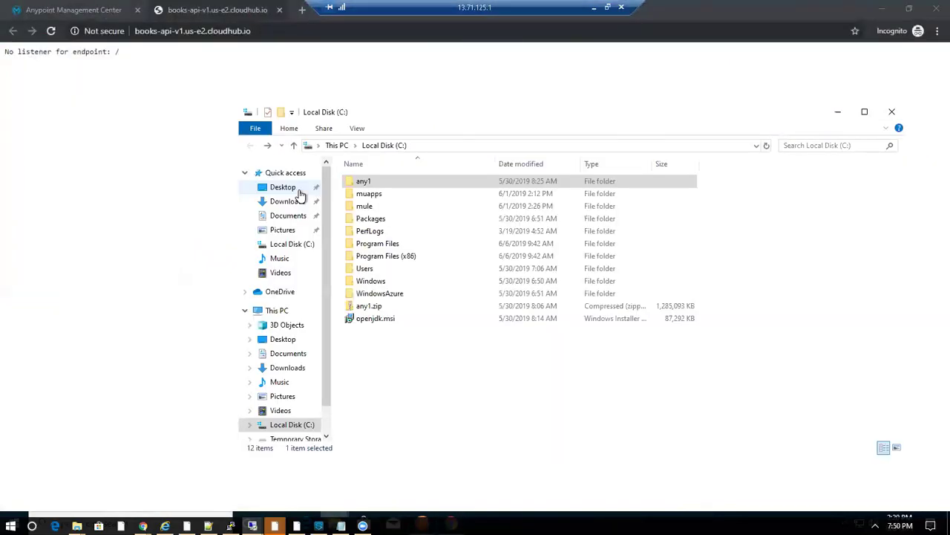
Launch AnypointStudio.exe from C:\any1\AnypointStudio and return to the Anypoint Management Center tab.
{"action": "left_click", "coordinate": [361, 191]}
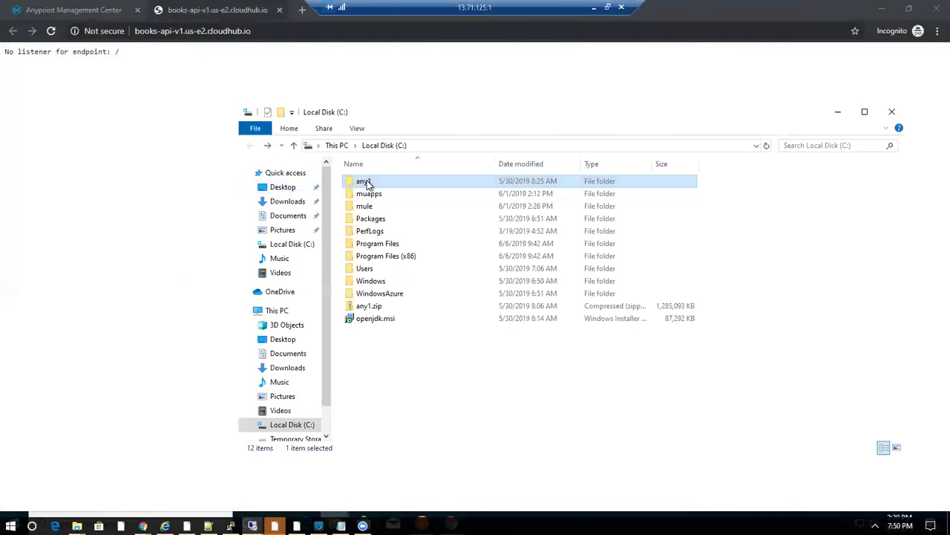
{"action": "double_click", "coordinate": [366, 184]}
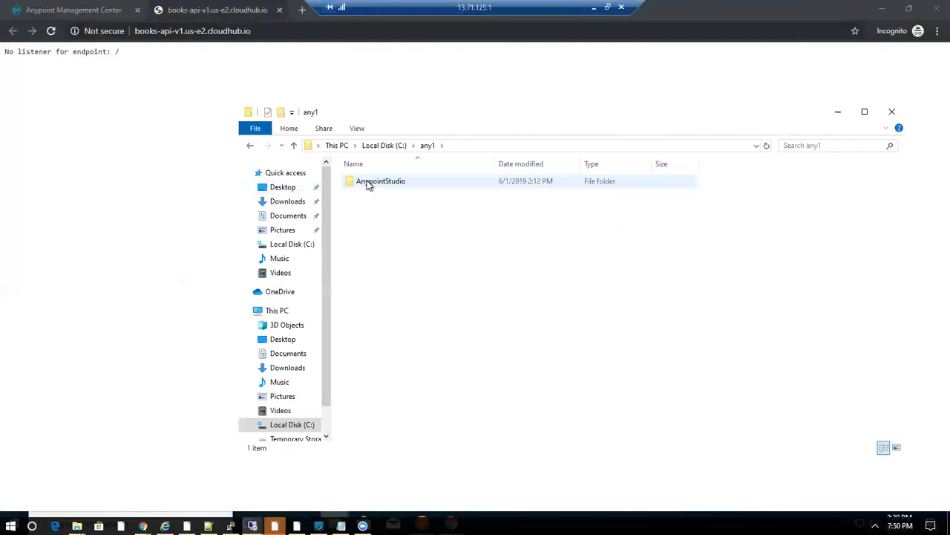
{"action": "double_click", "coordinate": [366, 184]}
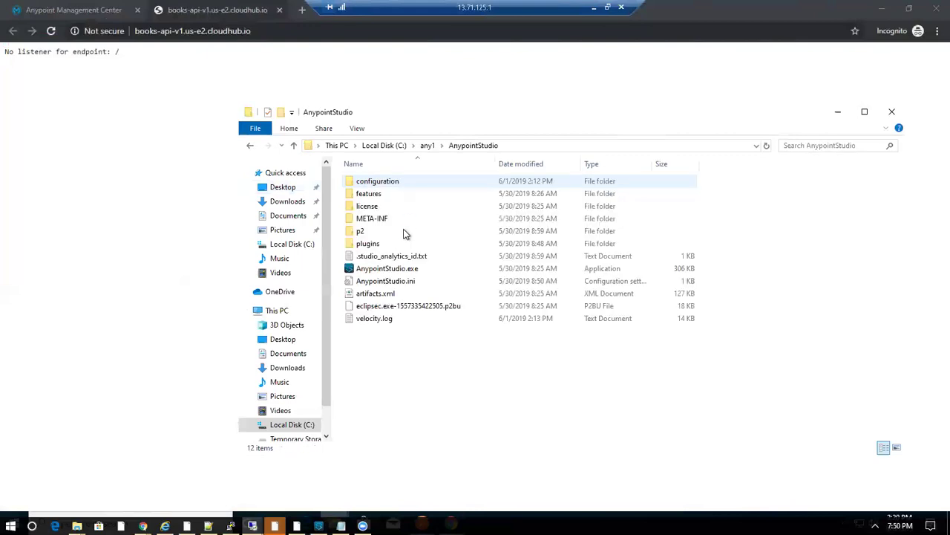
{"action": "double_click", "coordinate": [382, 271]}
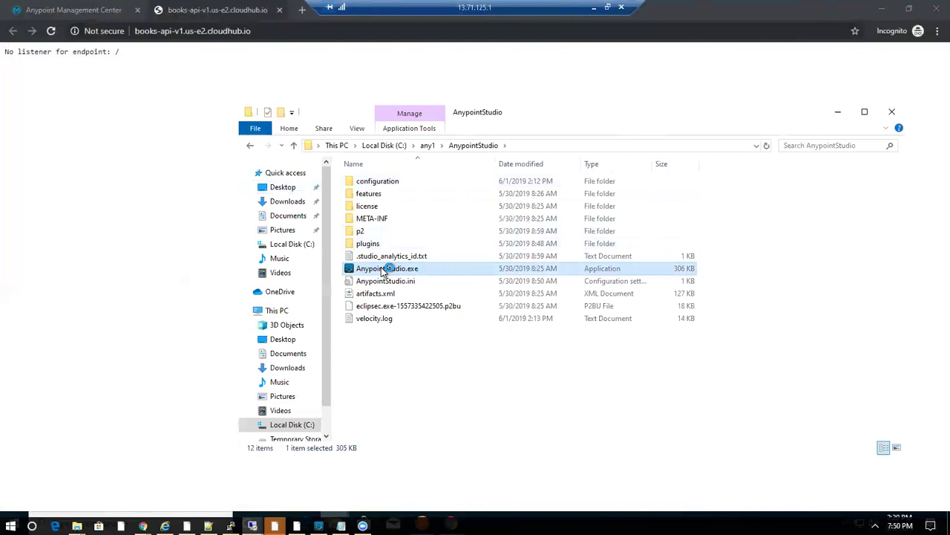
{"action": "left_click", "coordinate": [135, 161]}
{"action": "left_click", "coordinate": [72, 9]}
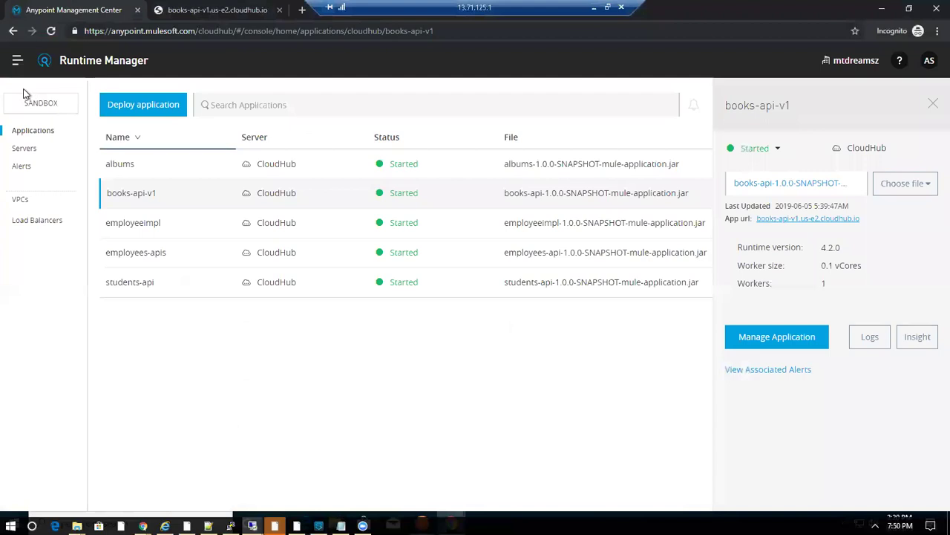
Check books-api v1 (runtime 4.2.0) in API Manager, launch Studio on C:\muapps, and return to the API list.
{"action": "left_click", "coordinate": [17, 60]}
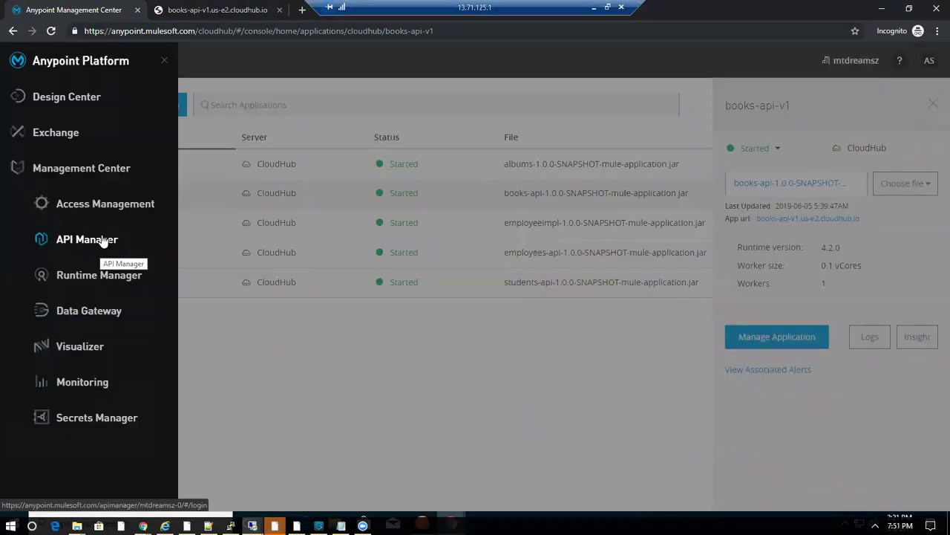
{"action": "left_click", "coordinate": [104, 242]}
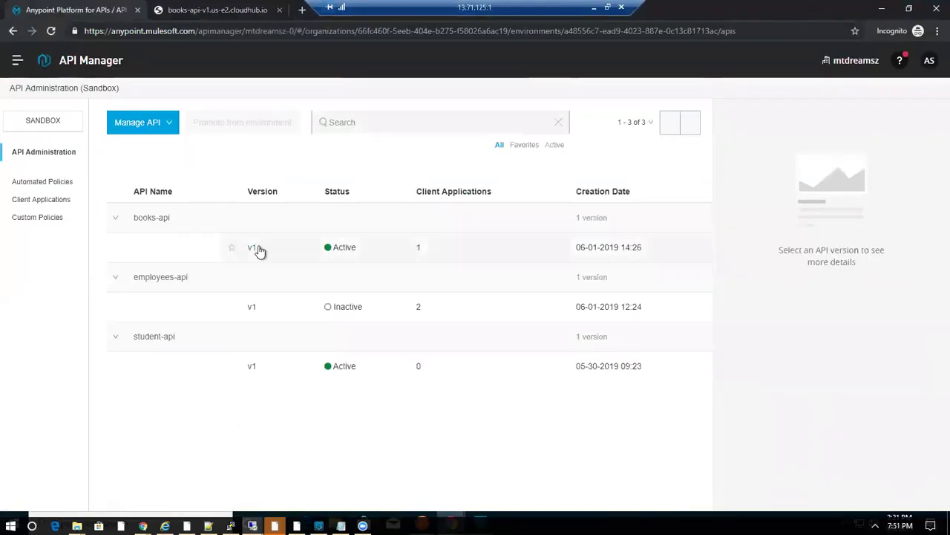
{"action": "left_click", "coordinate": [252, 249]}
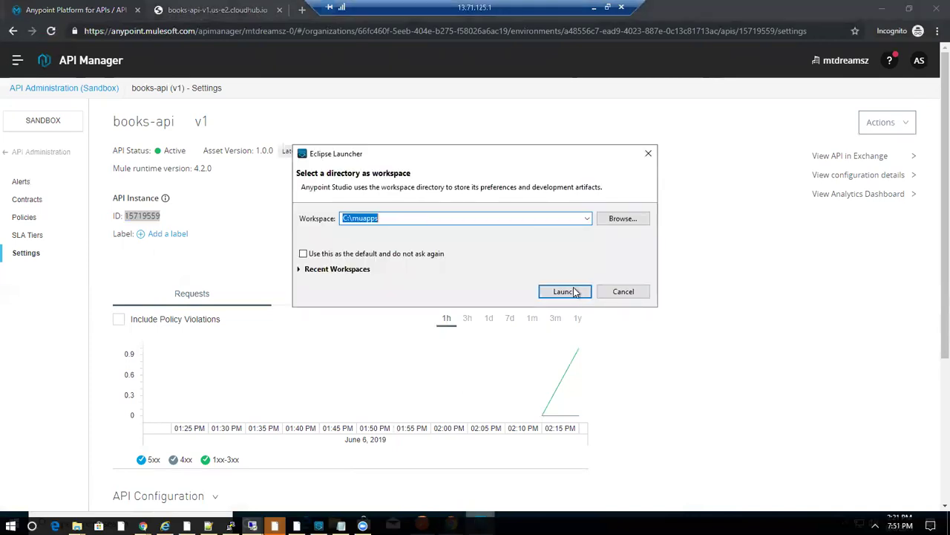
{"action": "left_click", "coordinate": [565, 292]}
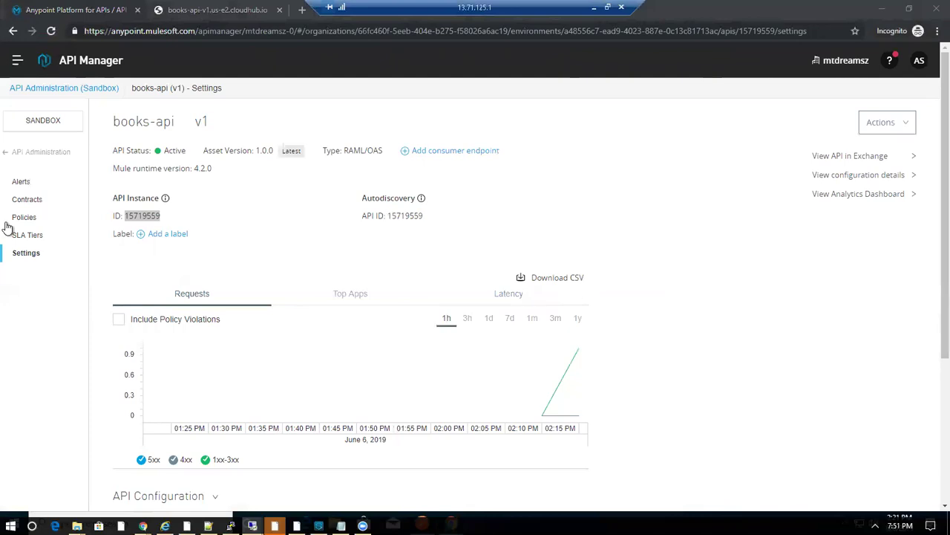
{"action": "left_click", "coordinate": [20, 153]}
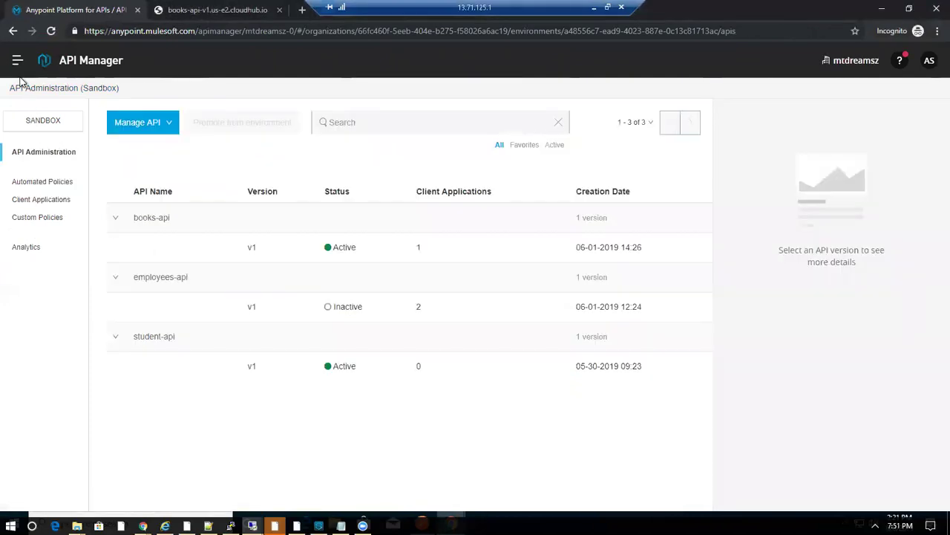
Open books-api-v1 details in Runtime Manager: Started, runtime 4.2.0, 0.1 vCores, 1 worker.
{"action": "left_click", "coordinate": [16, 63]}
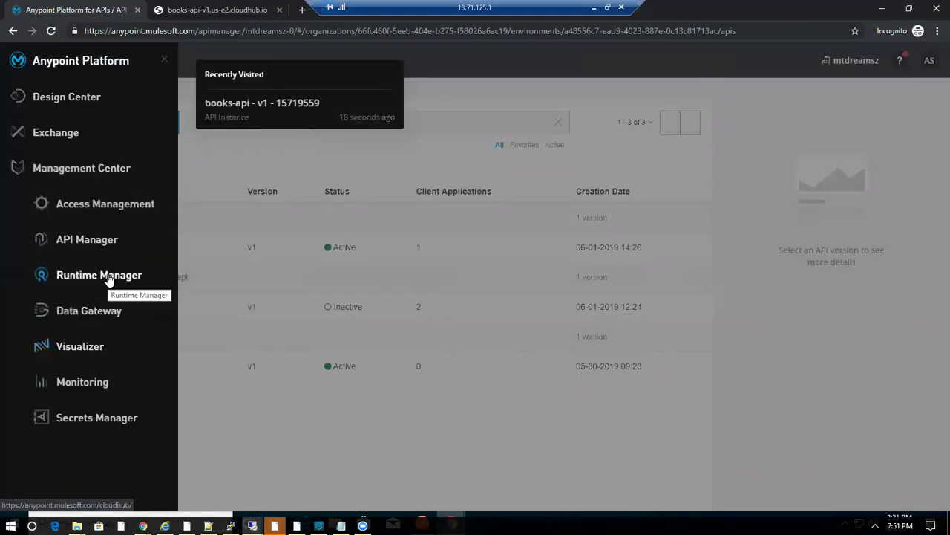
{"action": "left_click", "coordinate": [109, 277]}
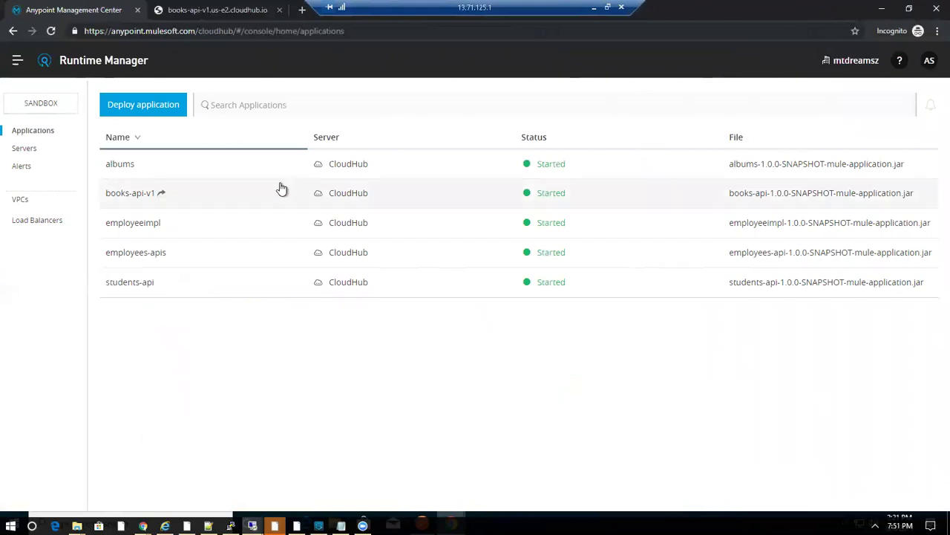
{"action": "left_click", "coordinate": [184, 197]}
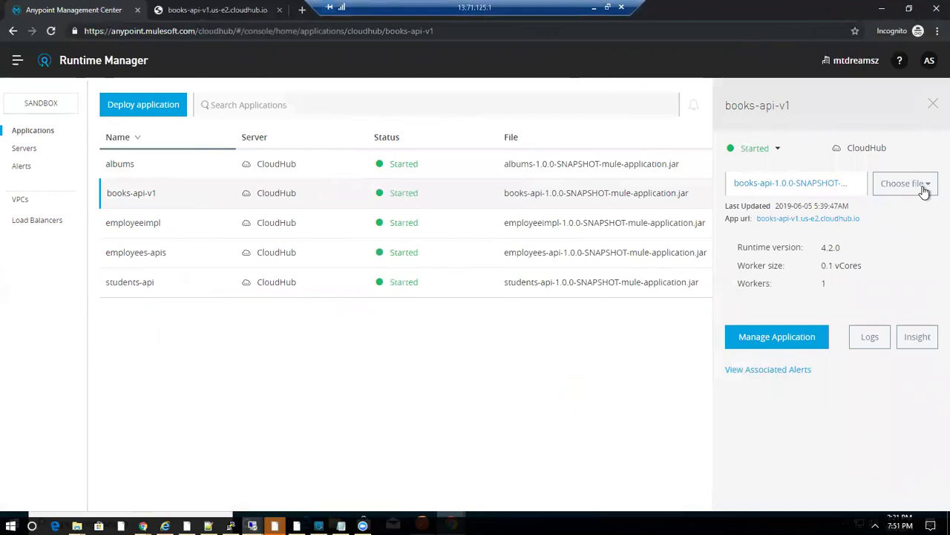
Delete the books-api-v1 application from CloudHub.
{"action": "left_click", "coordinate": [777, 152]}
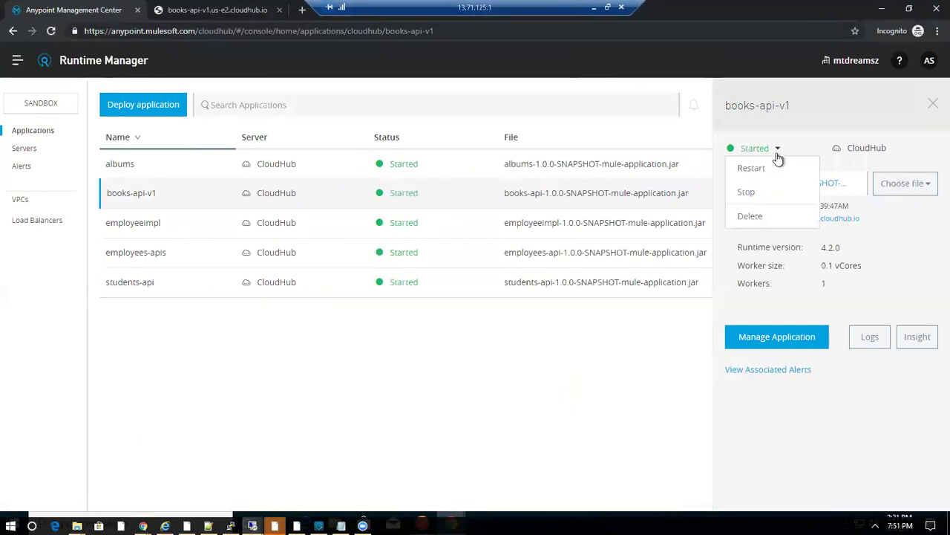
{"action": "left_click", "coordinate": [758, 220]}
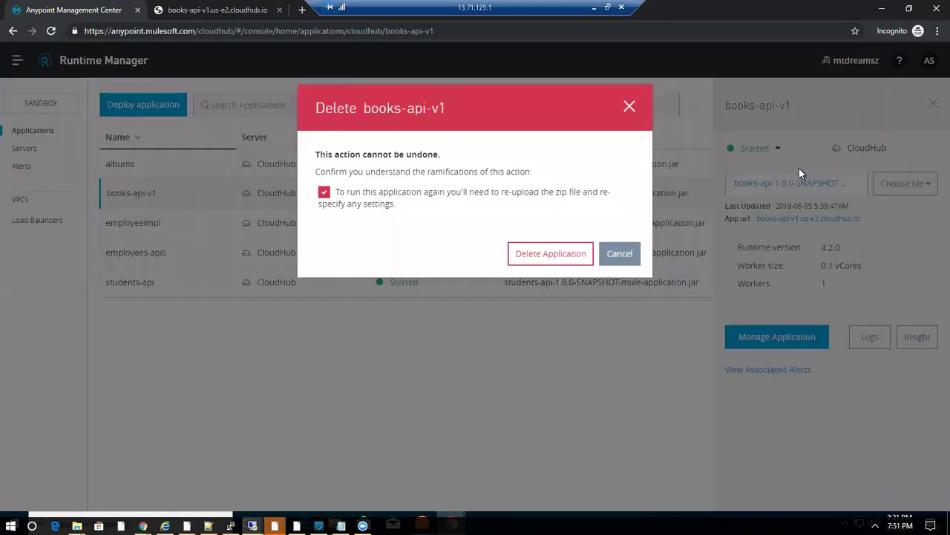
{"action": "left_click", "coordinate": [800, 177]}
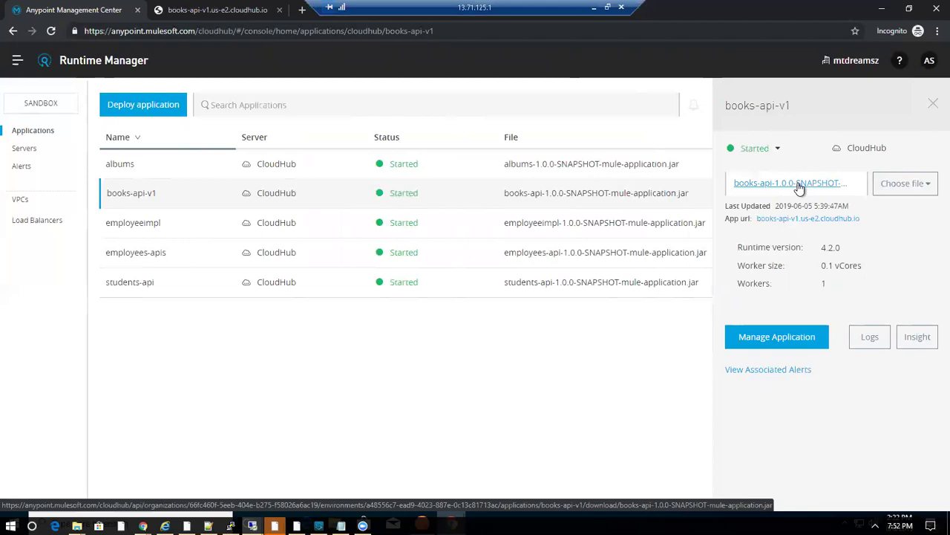
Download the books-api jar file and keep it despite the browser warning.
{"action": "left_click", "coordinate": [799, 184]}
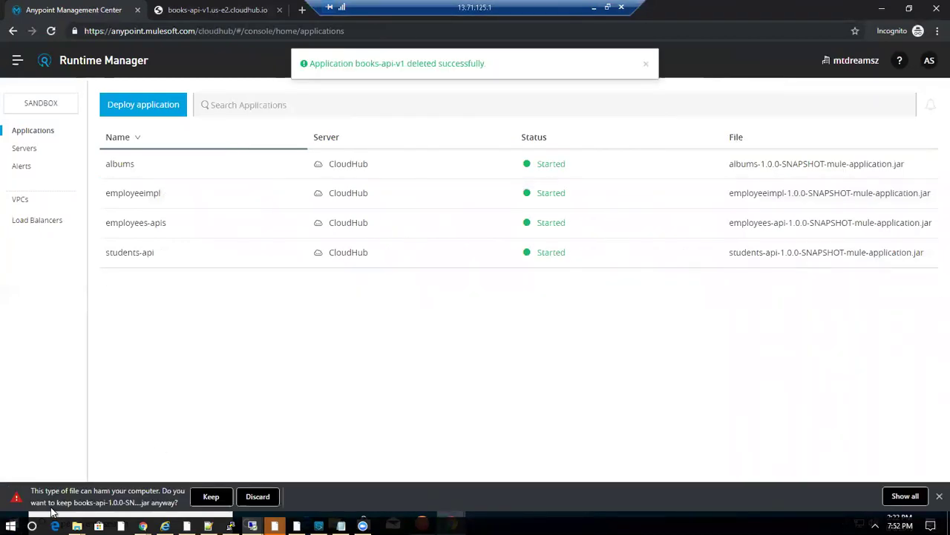
{"action": "left_click", "coordinate": [210, 499]}
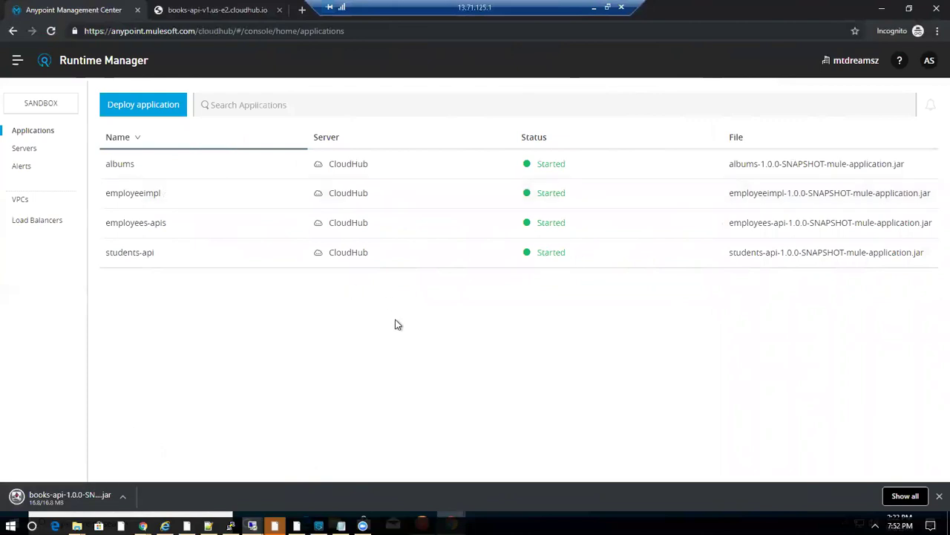
{"action": "key", "text": "alt+Tab"}
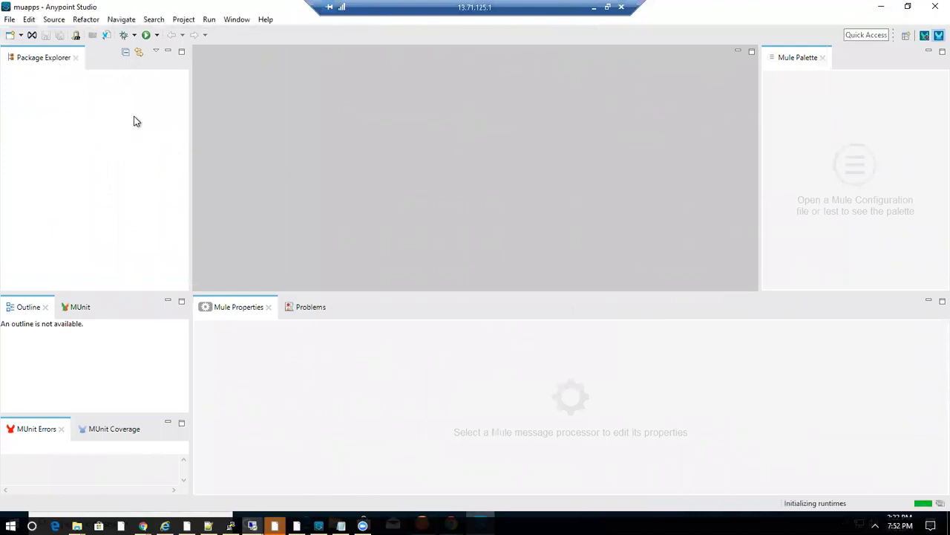
{"action": "key", "text": "alt+Tab"}
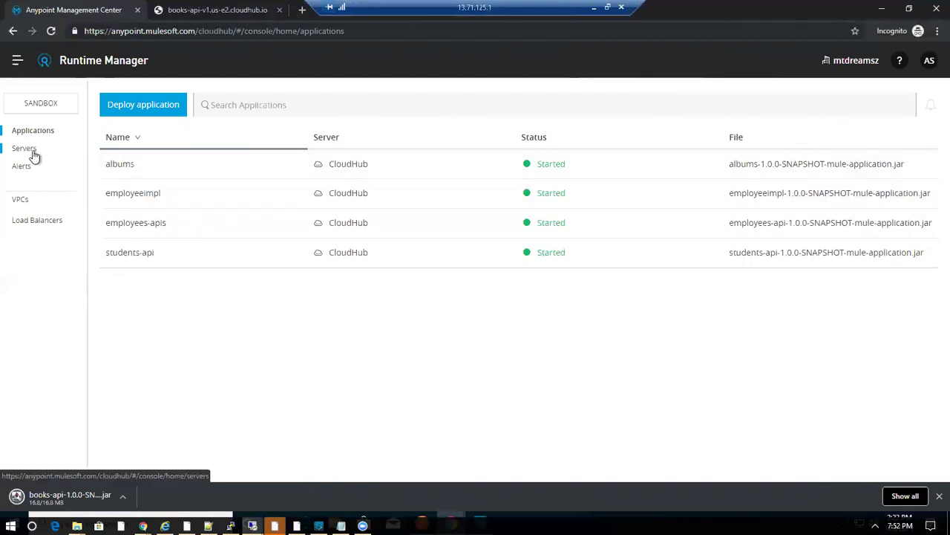
Open the inner mule-enterprise-standalone-4.1.5 folder inside Downloads.
{"action": "left_click", "coordinate": [33, 152]}
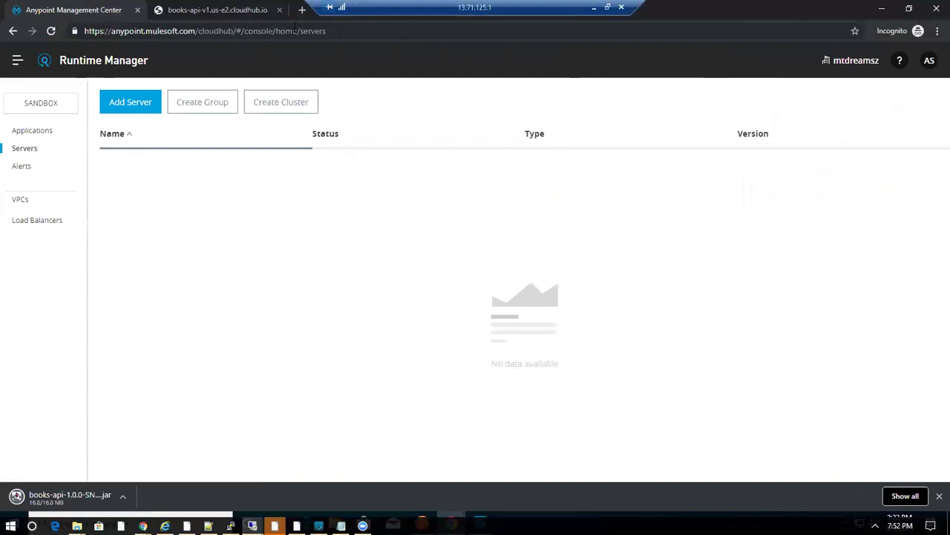
{"action": "key", "text": "super+r"}
{"action": "type", "text": "devmgmt.msc"}
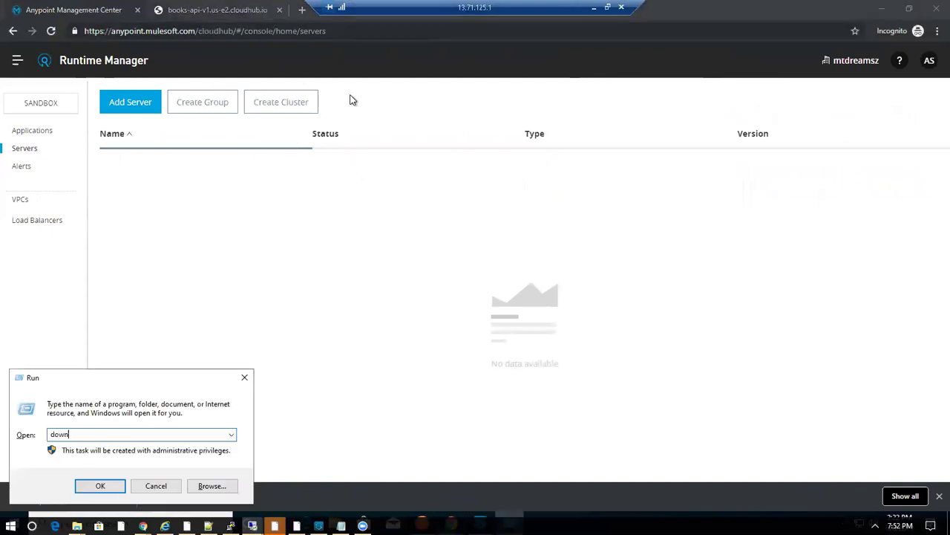
{"action": "key", "text": "Return"}
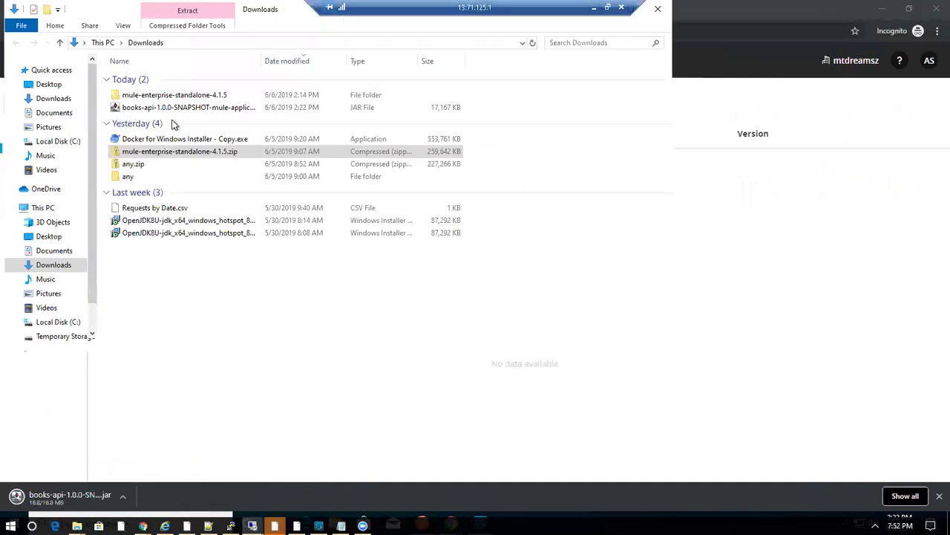
{"action": "left_click", "coordinate": [224, 98]}
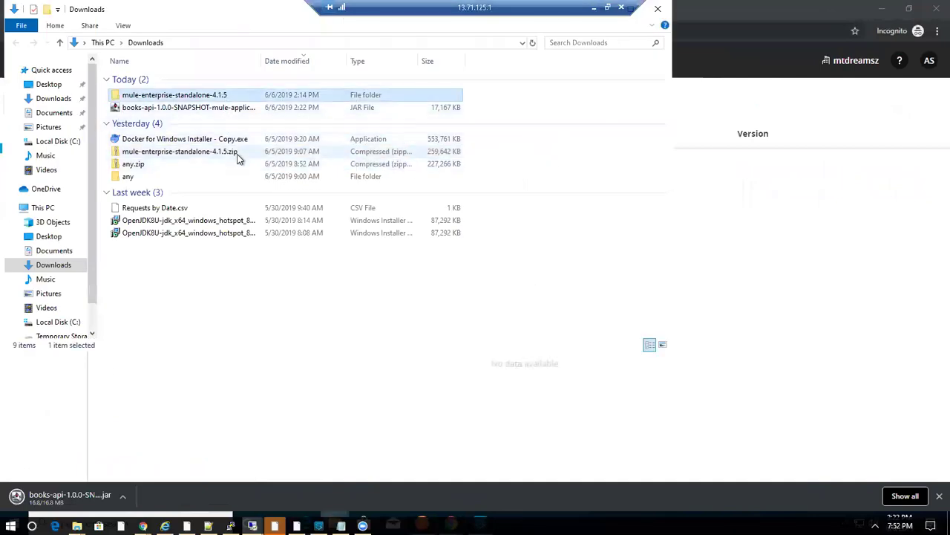
{"action": "double_click", "coordinate": [222, 102]}
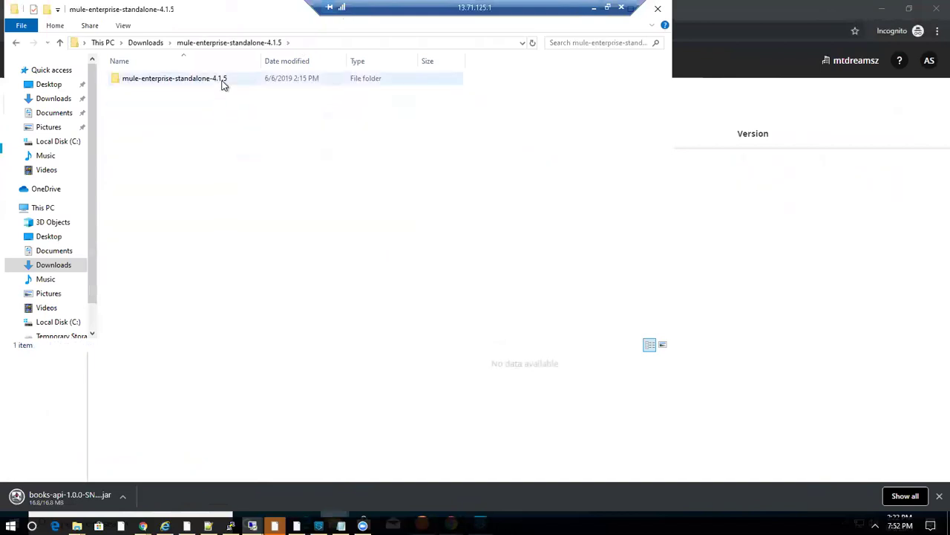
{"action": "left_click", "coordinate": [223, 83]}
{"action": "key", "text": "Return"}
Open a command prompt in that folder by entering cmd in the address bar.
{"action": "left_click", "coordinate": [339, 364]}
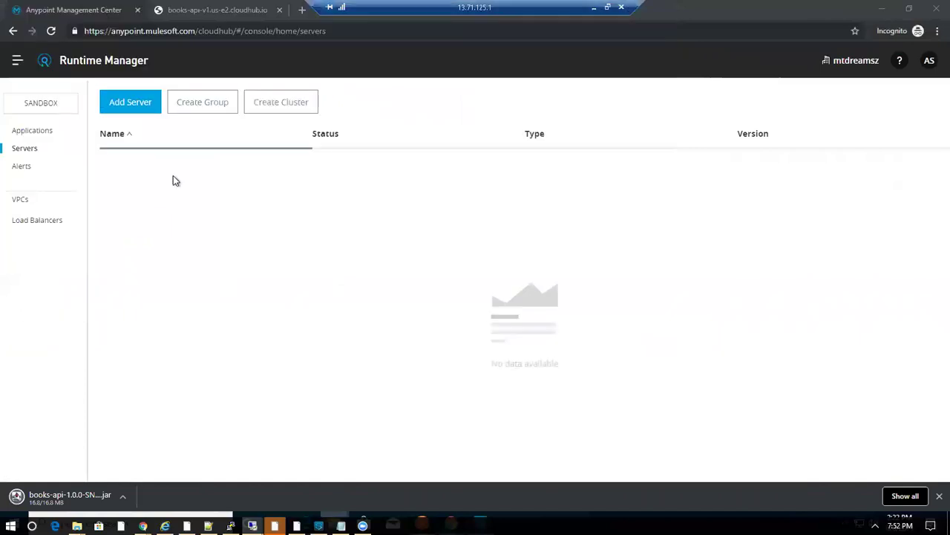
{"action": "key", "text": "alt+Tab"}
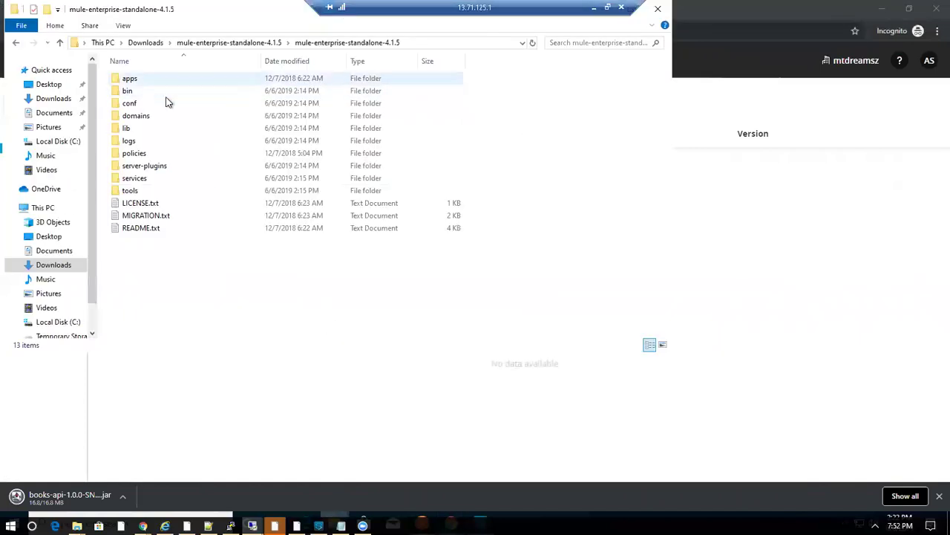
{"action": "left_click", "coordinate": [412, 42]}
{"action": "right_click", "coordinate": [412, 42]}
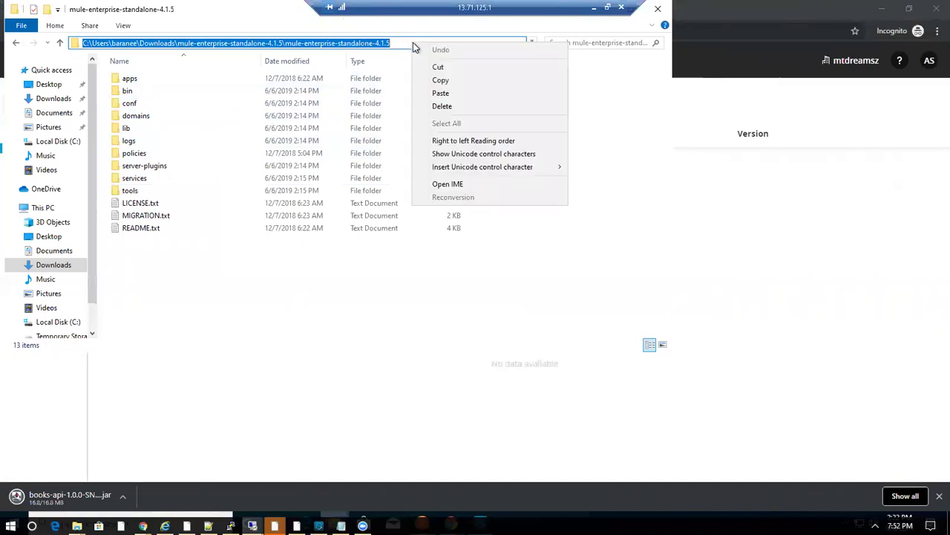
{"action": "left_click", "coordinate": [533, 43]}
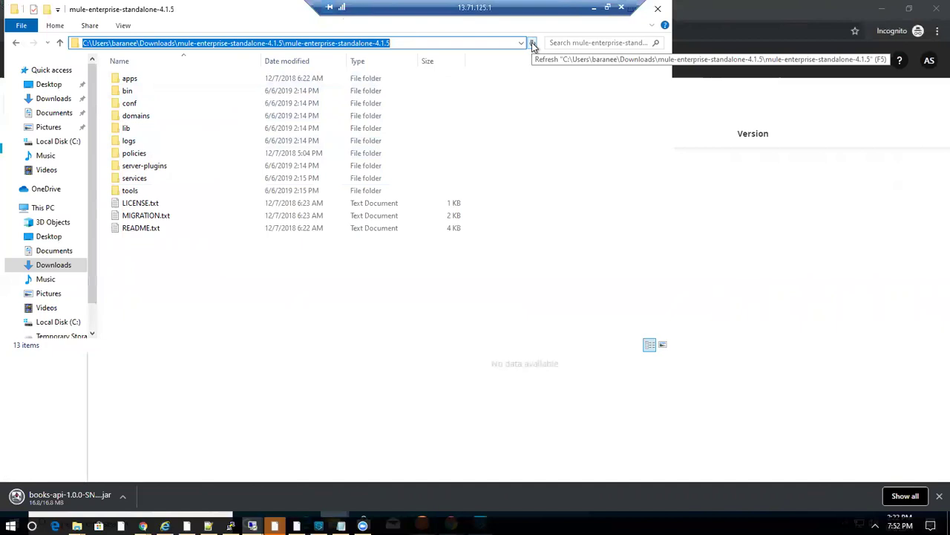
{"action": "left_click", "coordinate": [532, 44]}
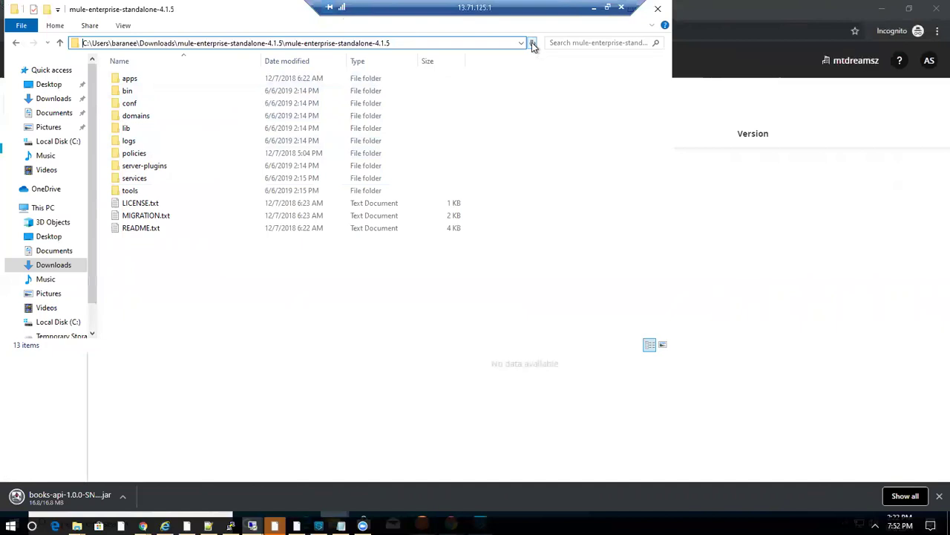
{"action": "left_click", "coordinate": [492, 44]}
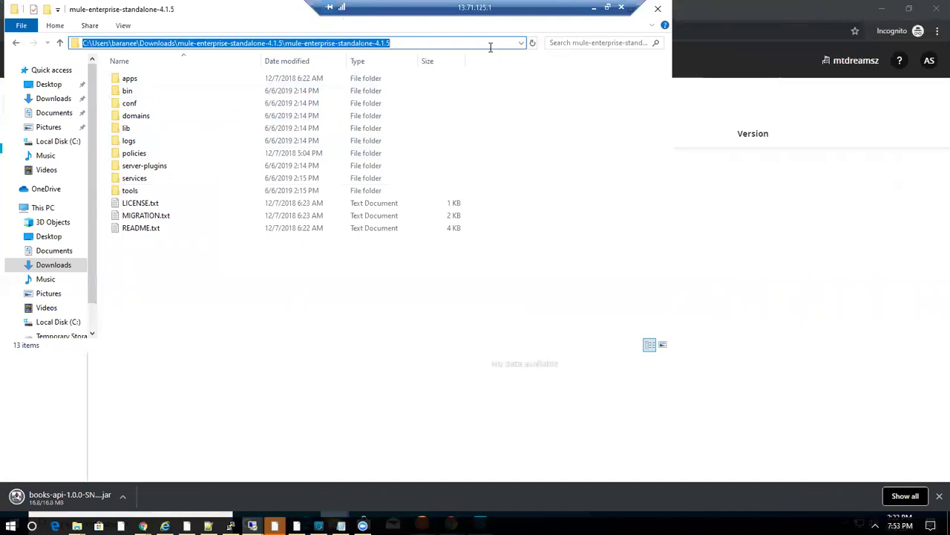
{"action": "type", "text": "cmd.exe"}
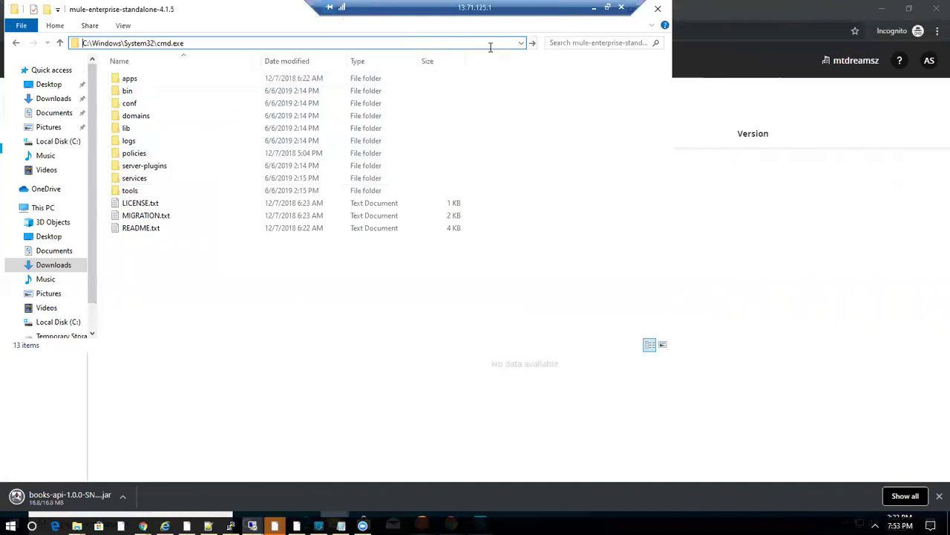
{"action": "key", "text": "Return"}
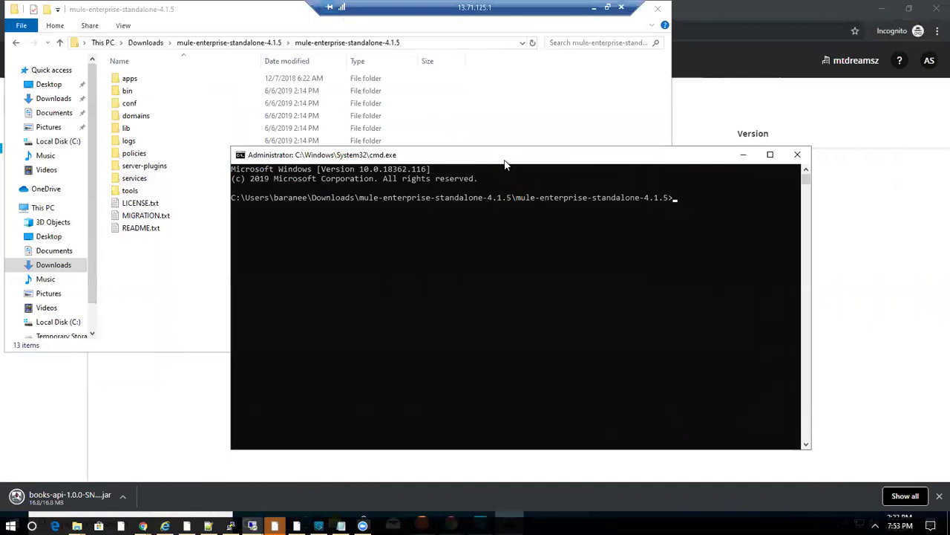
Move into the runtime's bin folder and list its files with dir.
{"action": "type", "text": "cd bin"}
{"action": "key", "text": "Return"}
{"action": "type", "text": "ls"}
{"action": "key", "text": "Return"}
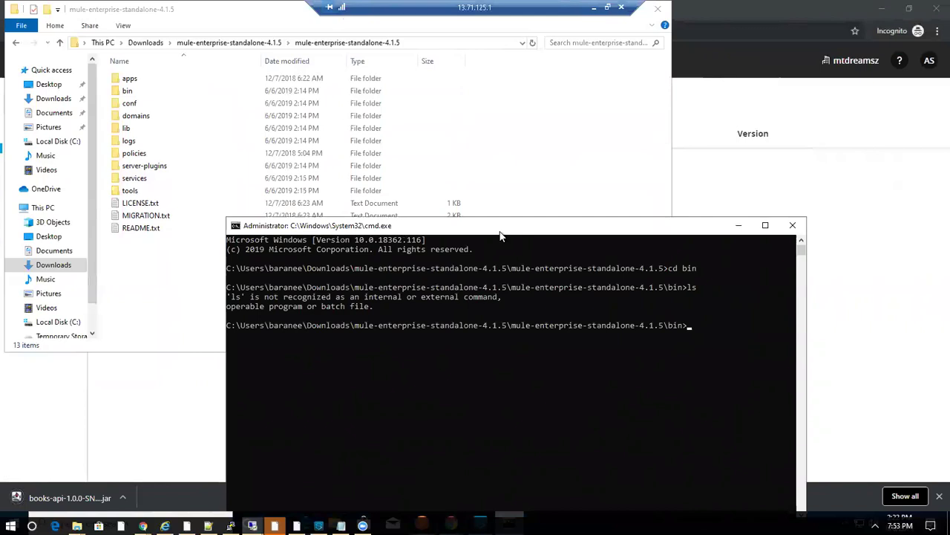
{"action": "type", "text": "dir"}
{"action": "key", "text": "Return"}
Point out the amc_setup file in the listing, then bring up Runtime Manager's Servers page.
{"action": "left_click_drag", "start_coordinate": [582, 227], "coordinate": [622, 118]}
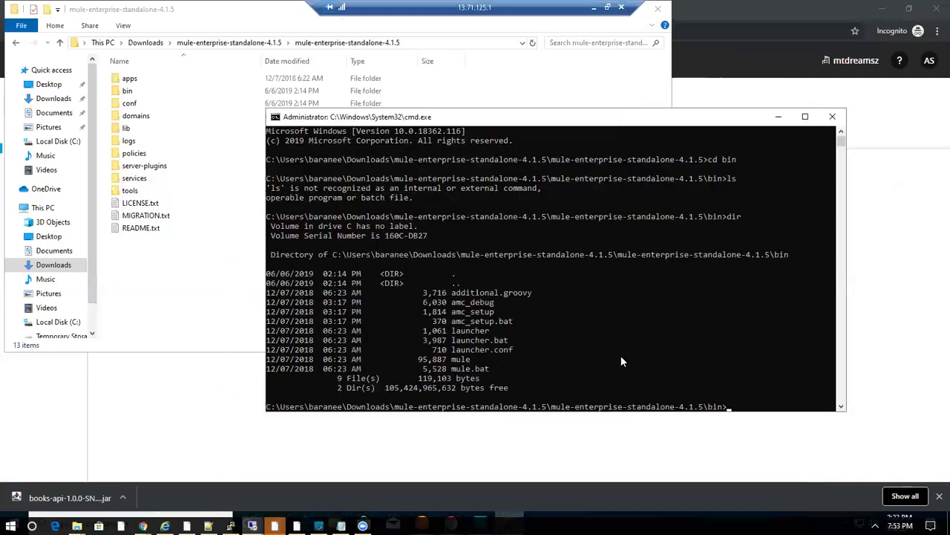
{"action": "type", "text": "./mul"}
{"action": "key", "text": "BackSpace"}
{"action": "key", "text": "BackSpace"}
{"action": "key", "text": "BackSpace"}
{"action": "key", "text": "BackSpace"}
{"action": "key", "text": "BackSpace"}
{"action": "left_click", "coordinate": [471, 312]}
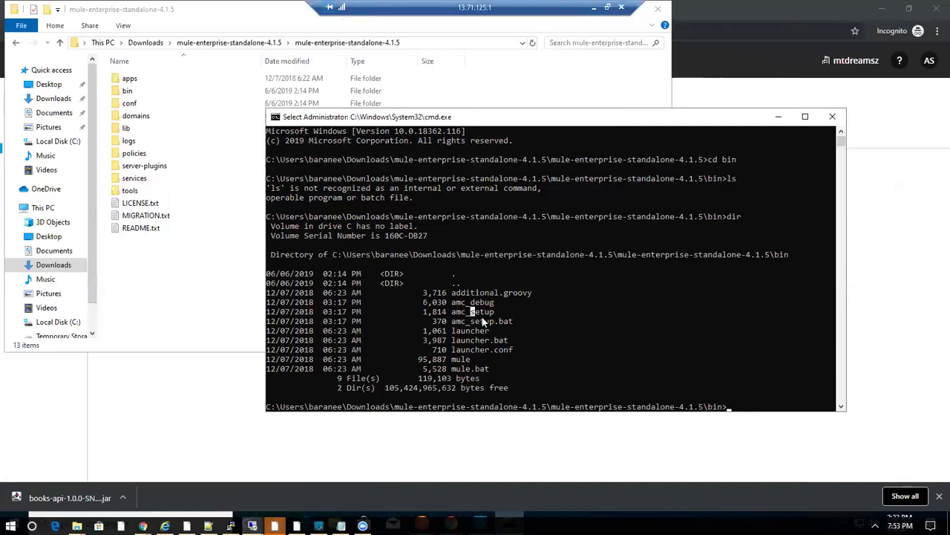
{"action": "key", "text": "alt+Tab"}
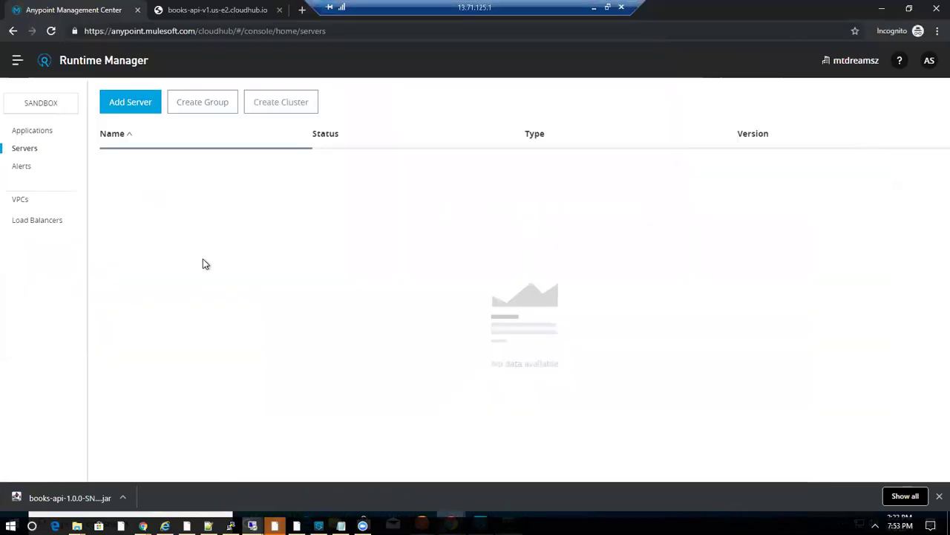
Copy the Add Server amc_setup registration command and paste it into the bin-folder prompt.
{"action": "left_click", "coordinate": [126, 105]}
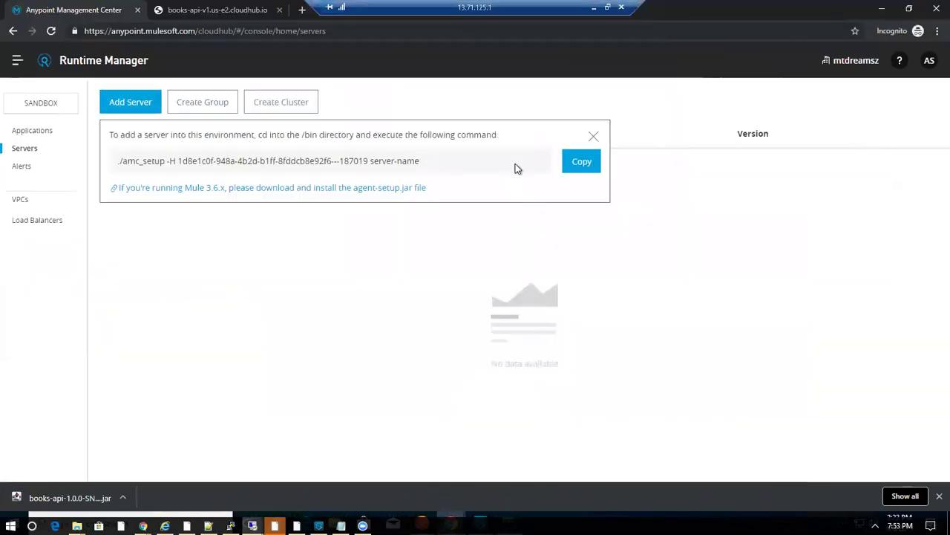
{"action": "left_click", "coordinate": [574, 161]}
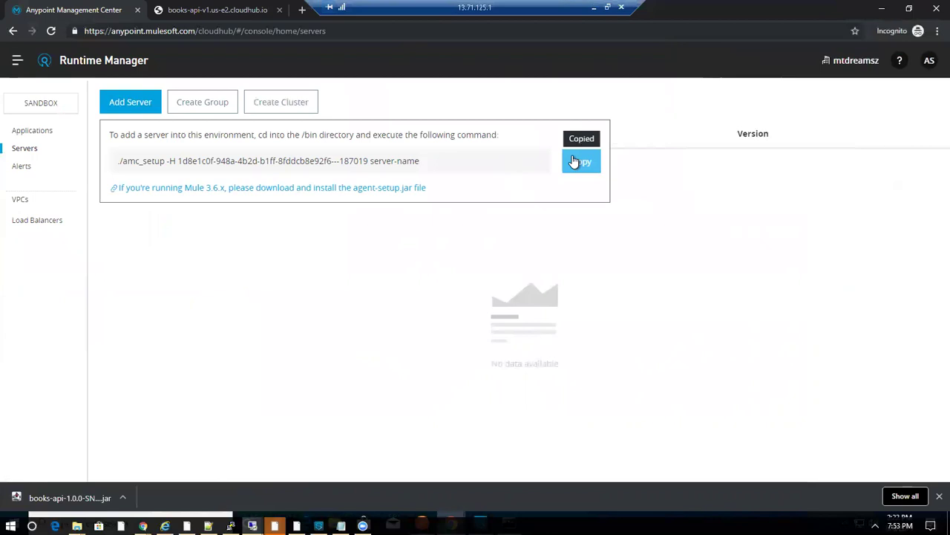
{"action": "key", "text": "alt+Tab"}
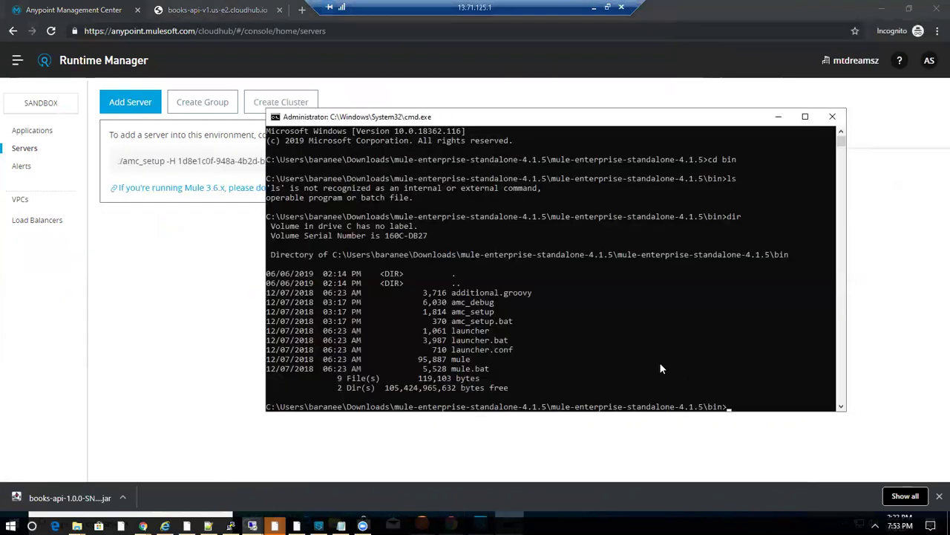
{"action": "key", "text": "alt+Tab"}
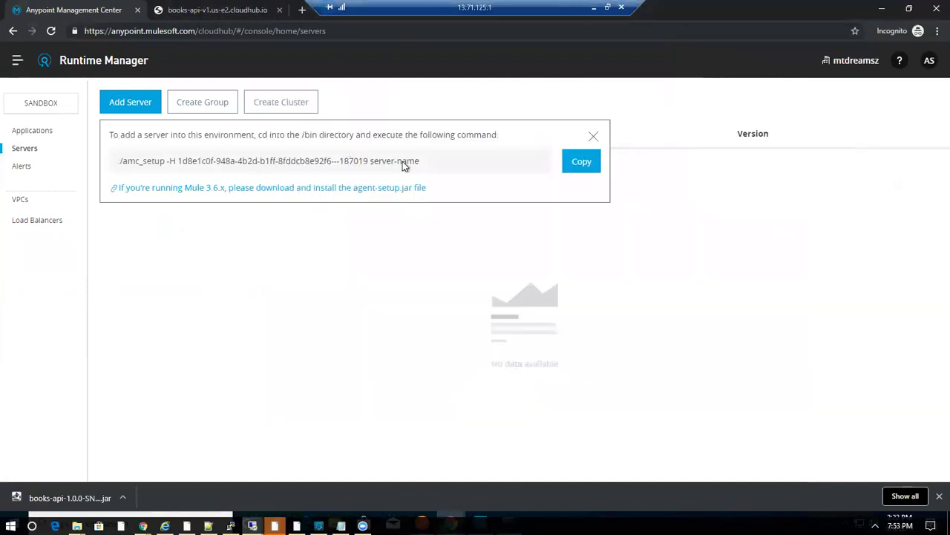
{"action": "left_click", "coordinate": [582, 165]}
{"action": "key", "text": "alt+Tab"}
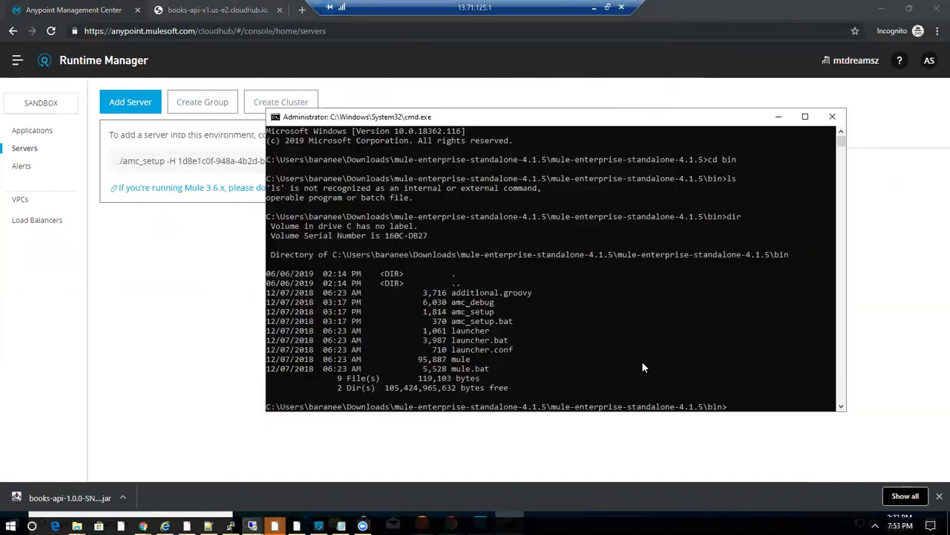
{"action": "key", "text": "ctrl+v"}
Rename the server to dev-onprem and run amc_setup, retrying without the ./ prefix.
{"action": "key", "text": "BackSpace"}
{"action": "key", "text": "BackSpace"}
{"action": "key", "text": "BackSpace"}
{"action": "key", "text": "BackSpace"}
{"action": "key", "text": "BackSpace"}
{"action": "key", "text": "BackSpace"}
{"action": "key", "text": "BackSpace"}
{"action": "key", "text": "BackSpace"}
{"action": "key", "text": "BackSpace"}
{"action": "key", "text": "BackSpace"}
{"action": "key", "text": "BackSpace"}
{"action": "type", "text": "dev-onprm"}
{"action": "key", "text": "BackSpace"}
{"action": "type", "text": "em"}
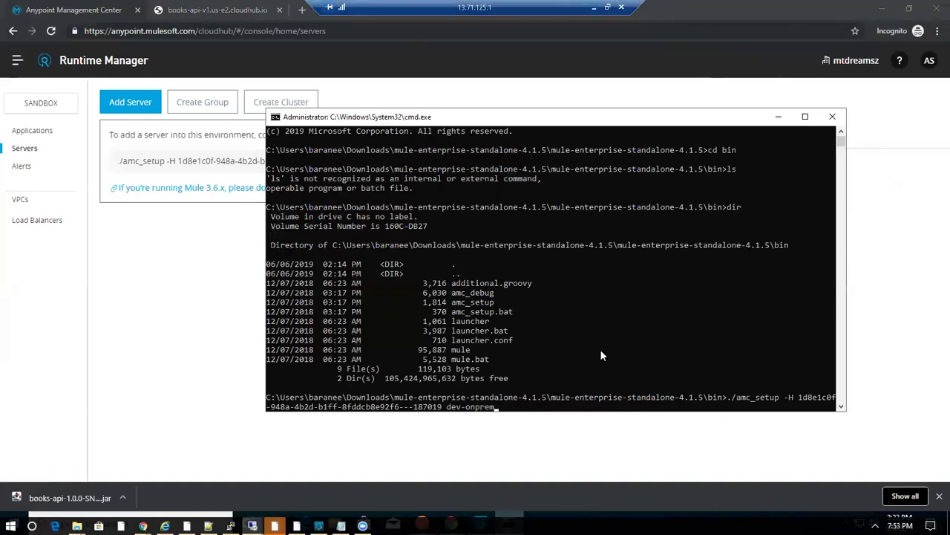
{"action": "key", "text": "Return"}
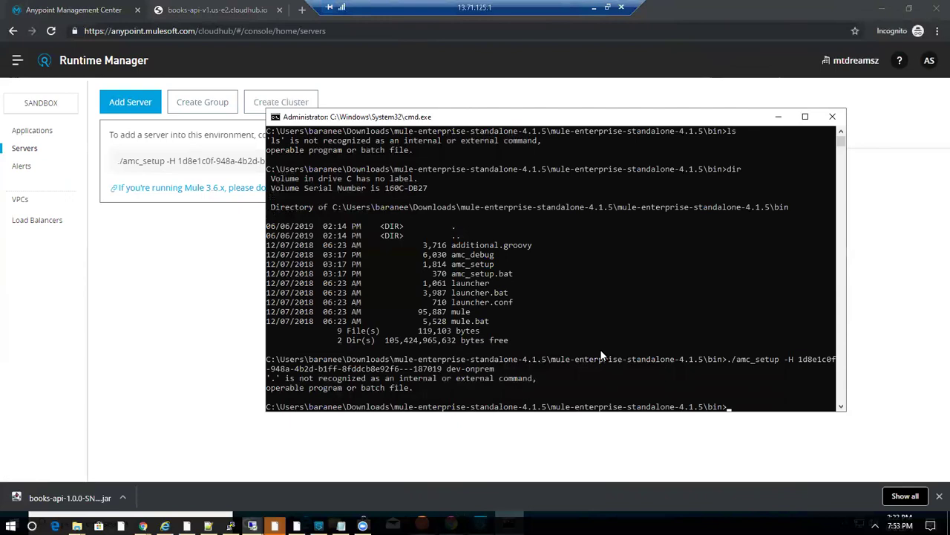
{"action": "key", "text": "Up"}
{"action": "key", "text": "Home"}
{"action": "key", "text": "Delete"}
{"action": "key", "text": "Delete"}
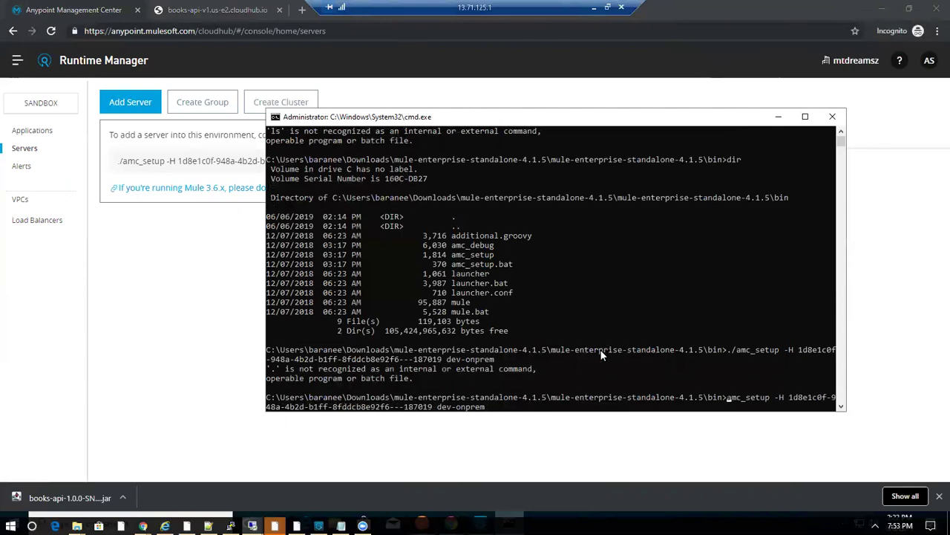
{"action": "key", "text": "Return"}
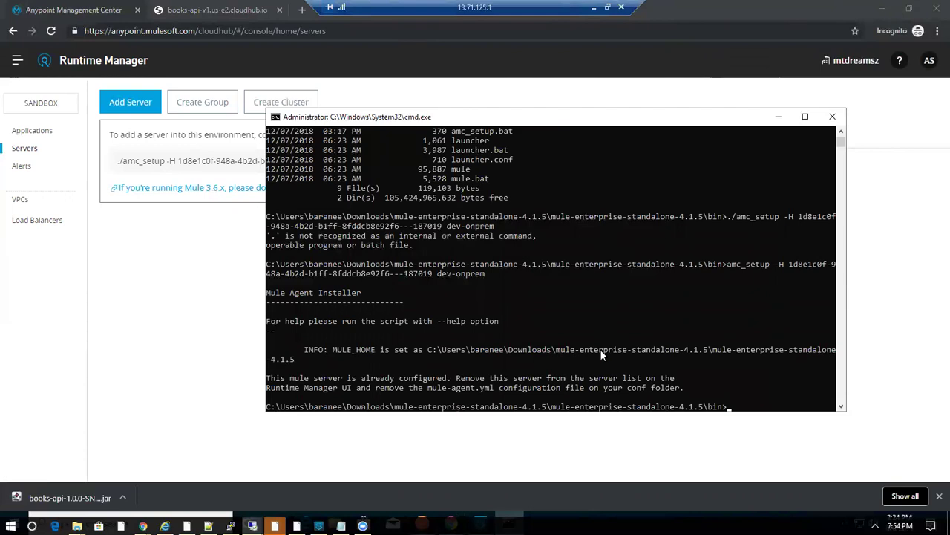
Move into the conf folder and list its files to find mule-agent.yml.
{"action": "type", "text": "cd ../conf"}
{"action": "key", "text": "Return"}
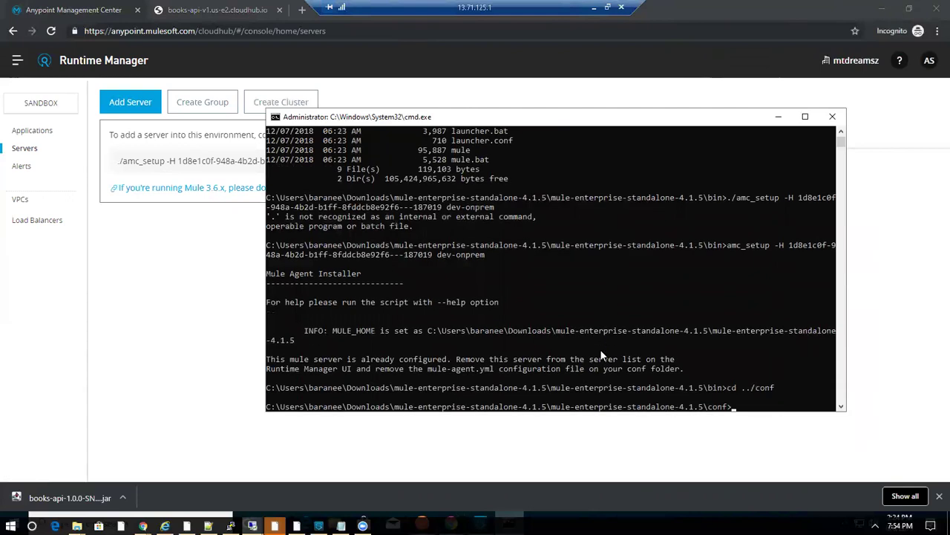
{"action": "type", "text": "ls"}
{"action": "key", "text": "Return"}
{"action": "type", "text": "dir"}
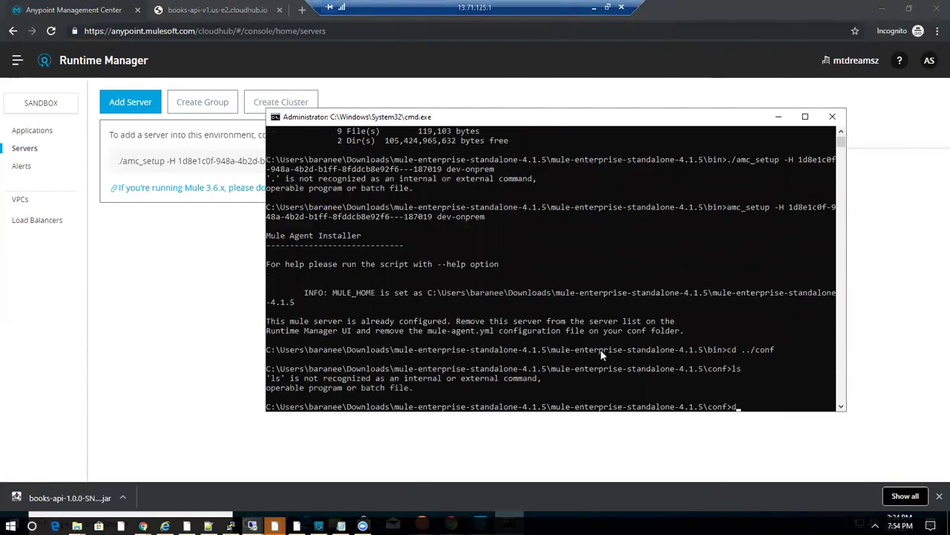
{"action": "key", "text": "Return"}
{"action": "left_click_drag", "start_coordinate": [499, 308], "coordinate": [523, 312]}
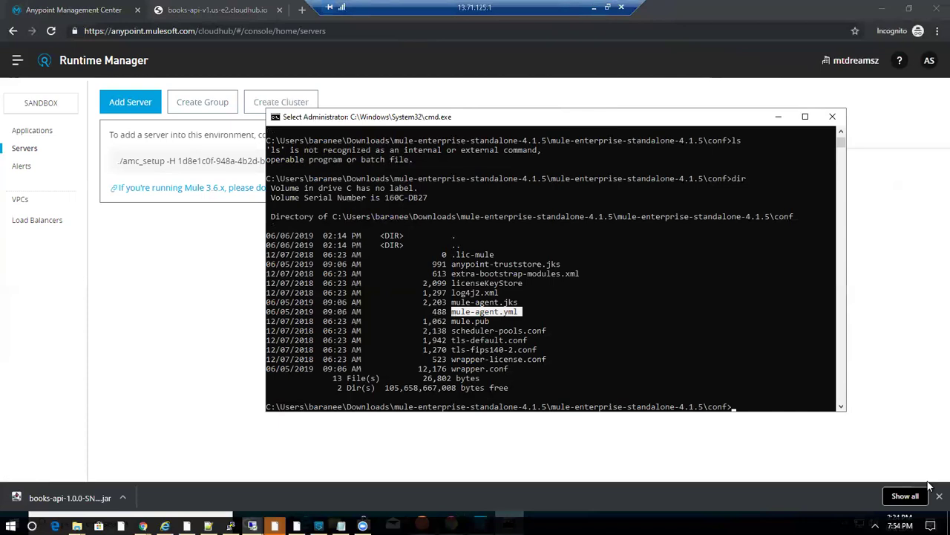
{"action": "key", "text": "ctrl+c"}
Delete the old mule-agent.yml configuration file from conf.
{"action": "type", "text": "de"}
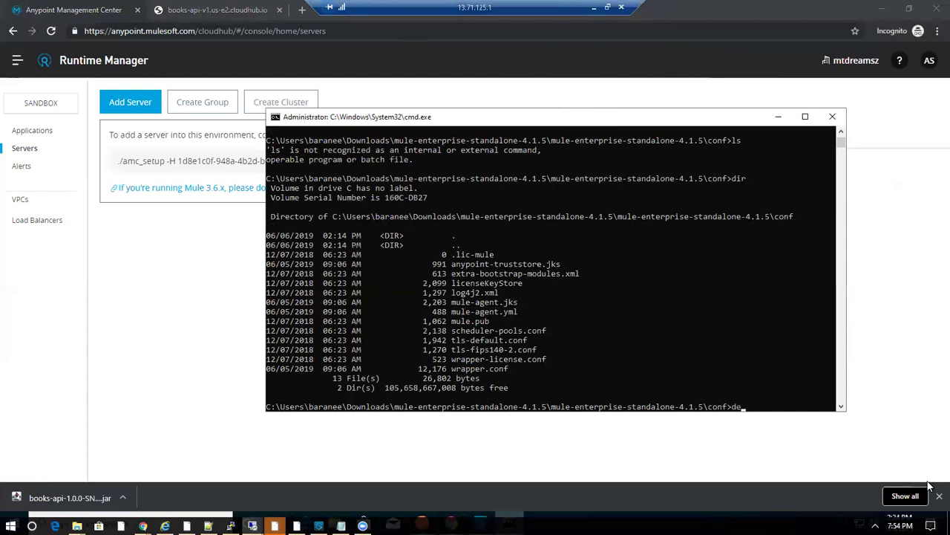
{"action": "type", "text": "l mule-ae"}
{"action": "key", "text": "BackSpace"}
{"action": "type", "text": "gent.jks"}
{"action": "key", "text": "BackSpace"}
{"action": "key", "text": "BackSpace"}
{"action": "key", "text": "BackSpace"}
{"action": "type", "text": "yml"}
{"action": "key", "text": "Return"}
Return to the bin folder and re-enter the amc_setup dev-onprem registration command.
{"action": "type", "text": "cd .."}
{"action": "key", "text": "Return"}
{"action": "type", "text": "cd bin"}
{"action": "type", "text": "del mule-agent.yml"}
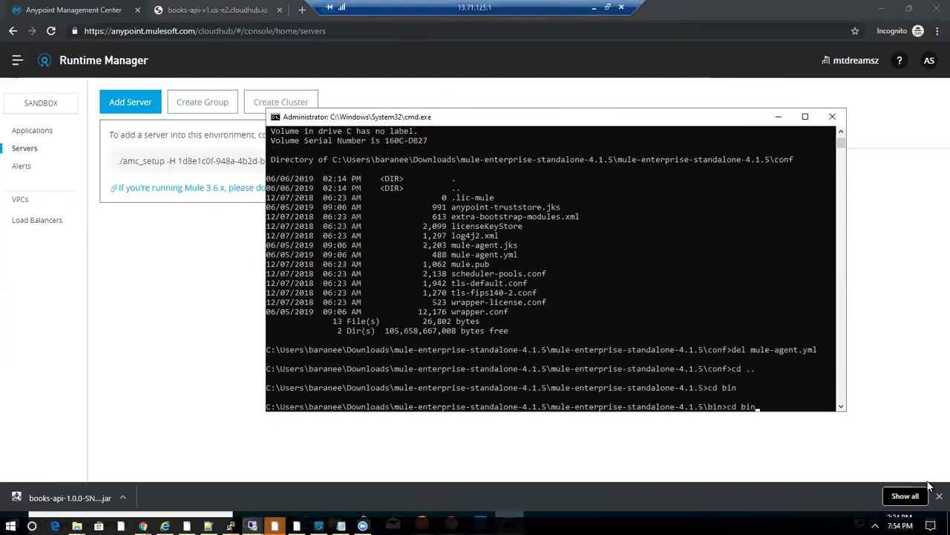
{"action": "key", "text": "BackSpace"}
{"action": "key", "text": "BackSpace"}
{"action": "key", "text": "BackSpace"}
{"action": "key", "text": "BackSpace"}
{"action": "key", "text": "BackSpace"}
{"action": "key", "text": "BackSpace"}
{"action": "key", "text": "BackSpace"}
{"action": "key", "text": "BackSpace"}
{"action": "key", "text": "BackSpace"}
{"action": "key", "text": "BackSpace"}
{"action": "key", "text": "BackSpace"}
{"action": "key", "text": "BackSpace"}
{"action": "key", "text": "BackSpace"}
{"action": "key", "text": "BackSpace"}
{"action": "key", "text": "BackSpace"}
{"action": "key", "text": "BackSpace"}
{"action": "key", "text": "BackSpace"}
{"action": "key", "text": "BackSpace"}
{"action": "type", "text": "amc_setup"}
{"action": "key", "text": "ctrl+v"}
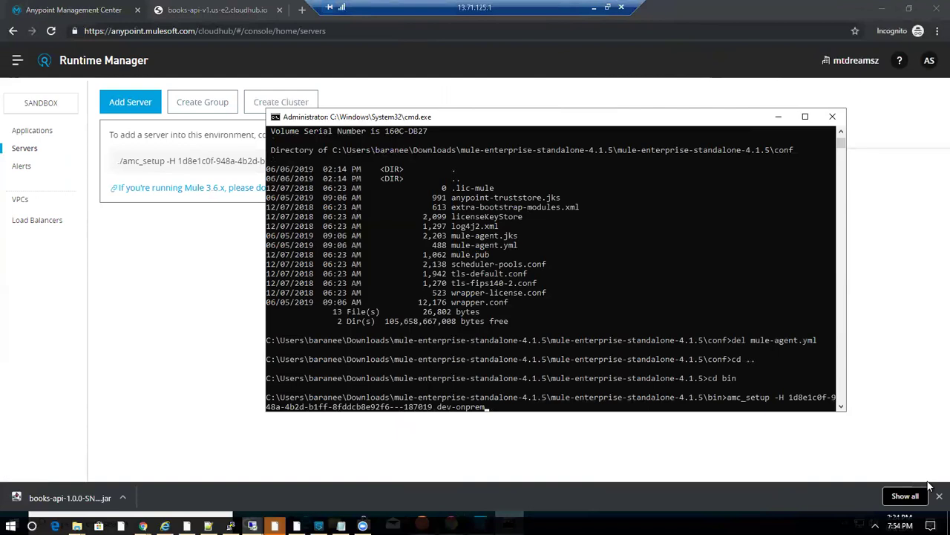
Run amc_setup until 'Mule Agent configured successfully' appears, then start the runtime with mule.
{"action": "key", "text": "Return"}
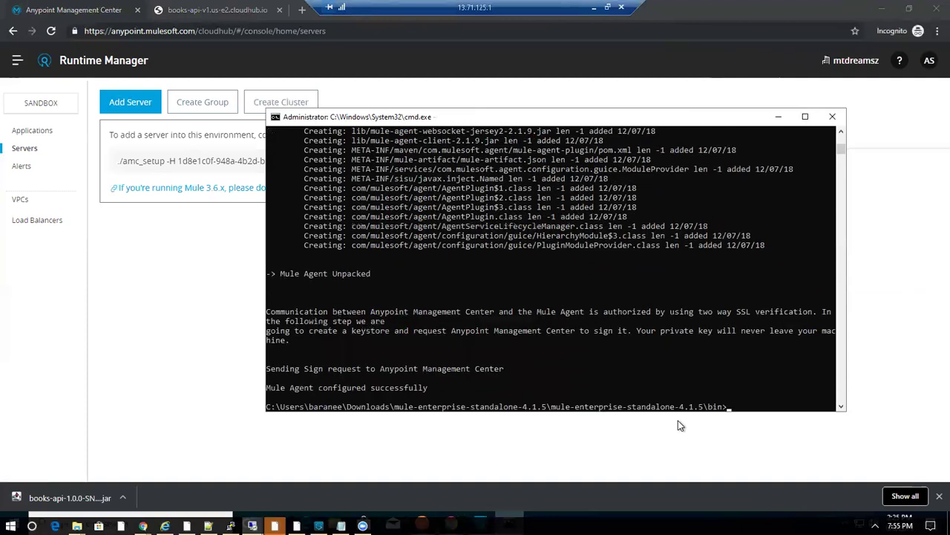
{"action": "type", "text": "mule"}
{"action": "key", "text": "Return"}
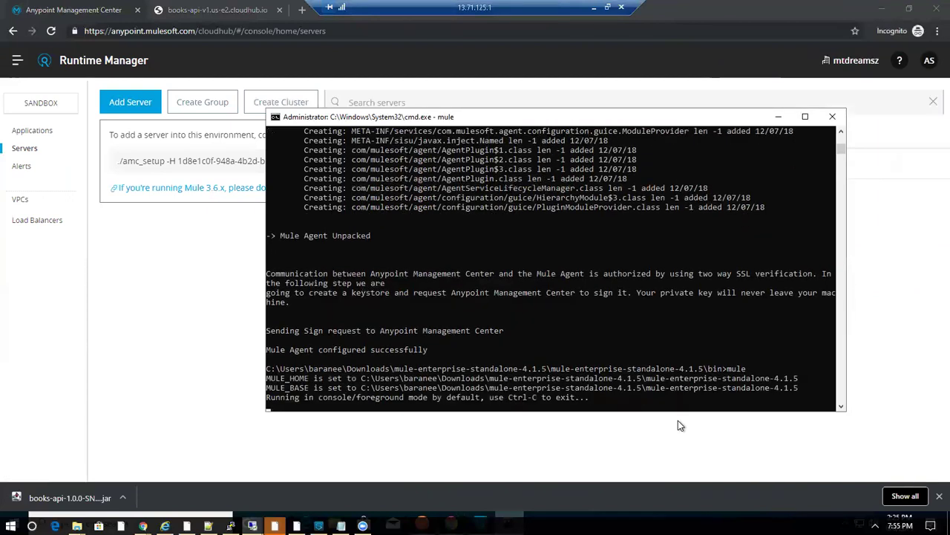
Close the add-server panel and move the Mule console aside to reveal dev-onprem's row (Created, Mule 4.1.5).
{"action": "left_click", "coordinate": [186, 295]}
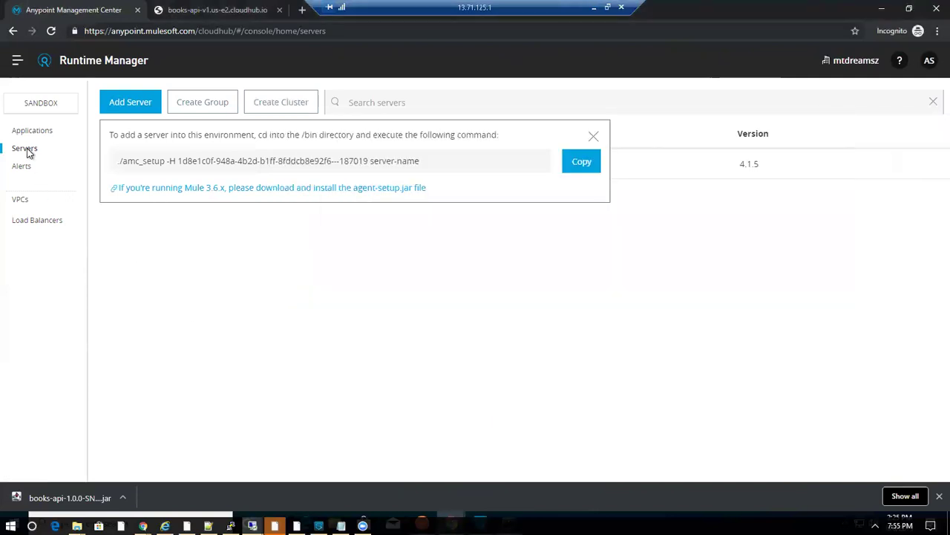
{"action": "left_click", "coordinate": [596, 138]}
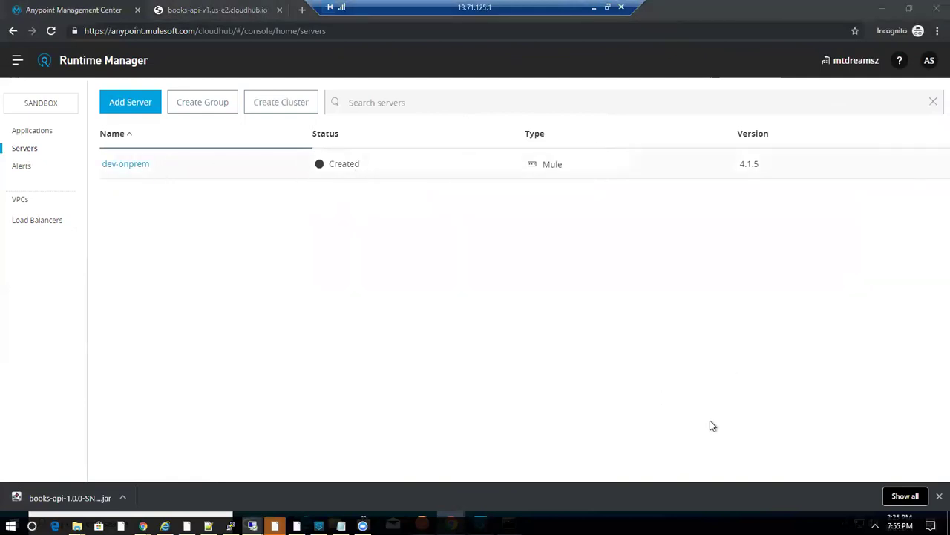
{"action": "key", "text": "alt+Tab"}
{"action": "key", "text": "alt+Tab"}
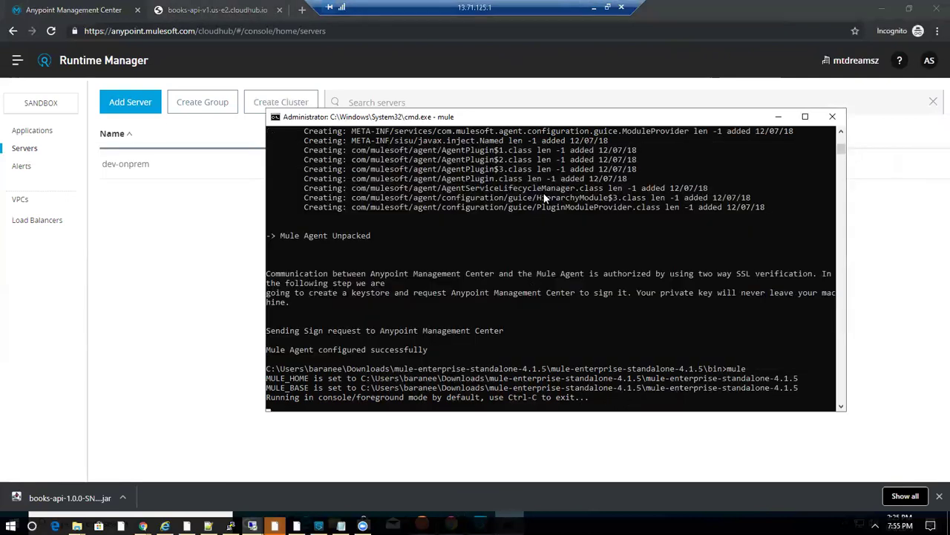
{"action": "left_click_drag", "start_coordinate": [540, 116], "coordinate": [594, 199]}
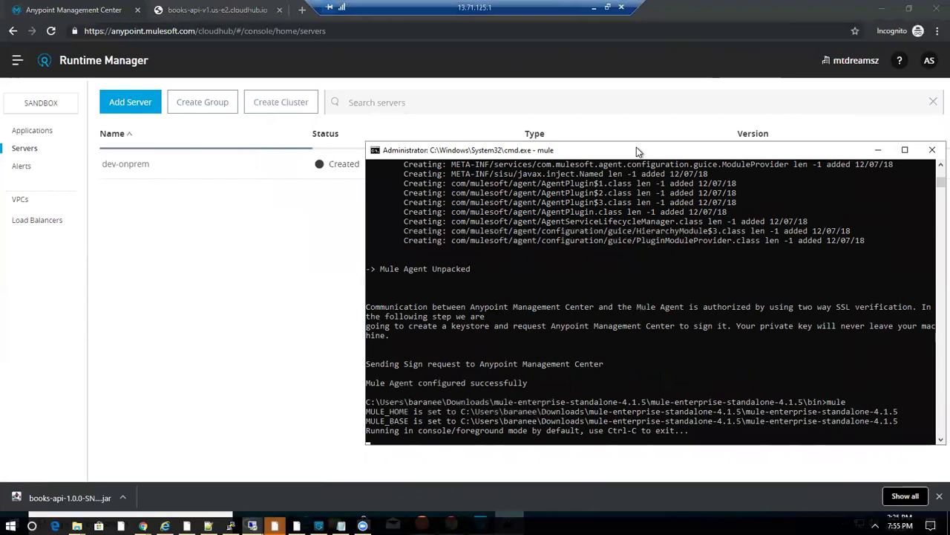
{"action": "key", "text": "alt+Tab"}
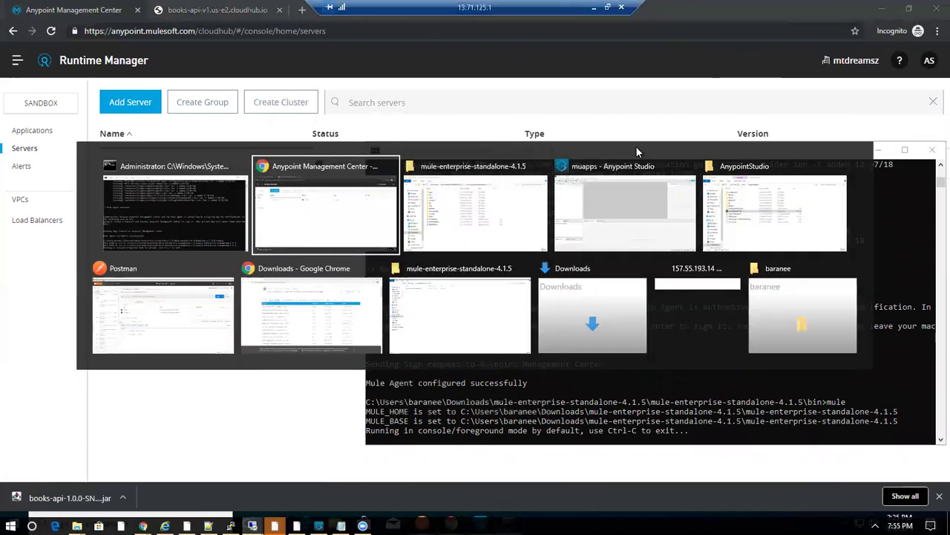
Select the apps folder in the mule-enterprise-standalone-4.1.5 window, then bring Anypoint Studio forward.
{"action": "key", "text": "Tab"}
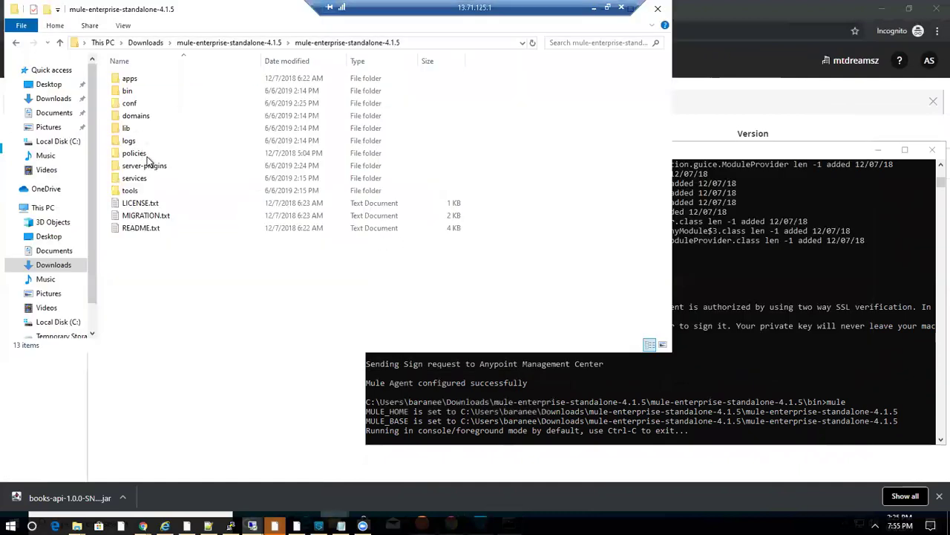
{"action": "left_click", "coordinate": [136, 82]}
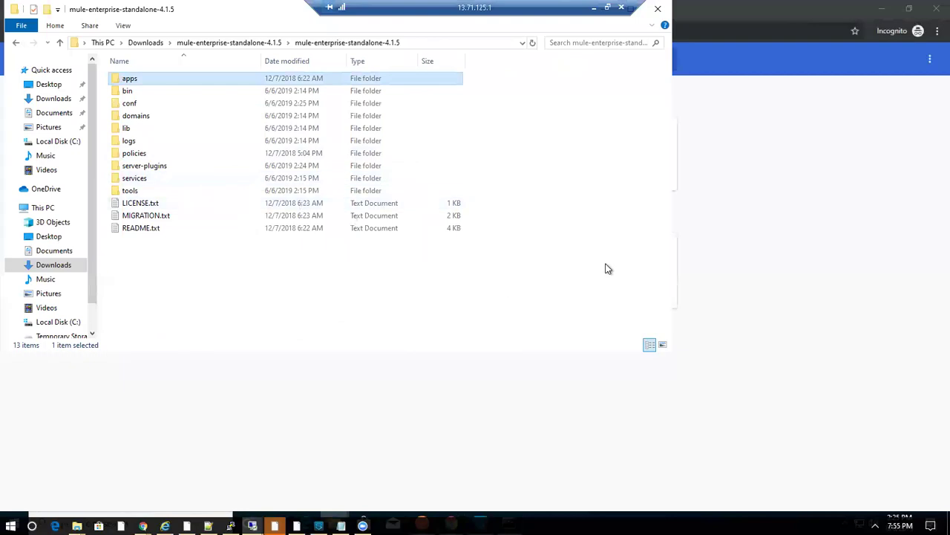
{"action": "left_click", "coordinate": [481, 523]}
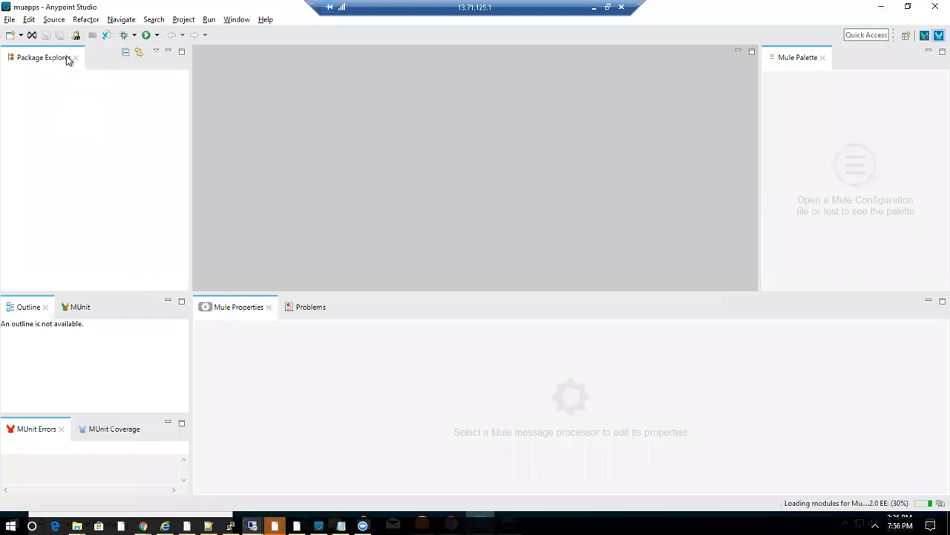
Quit the muapps Anypoint Studio instance and dismiss the export success message.
{"action": "left_click", "coordinate": [10, 20]}
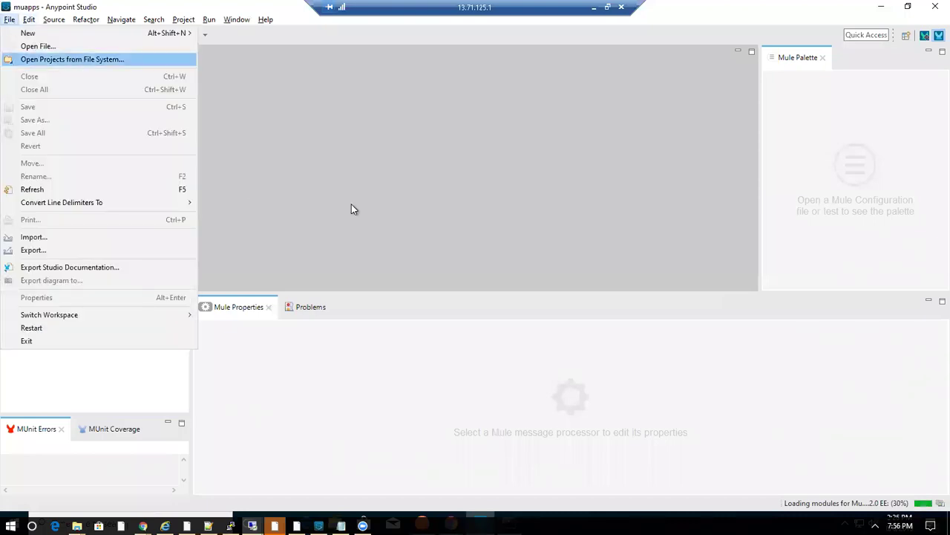
{"action": "key", "text": "x"}
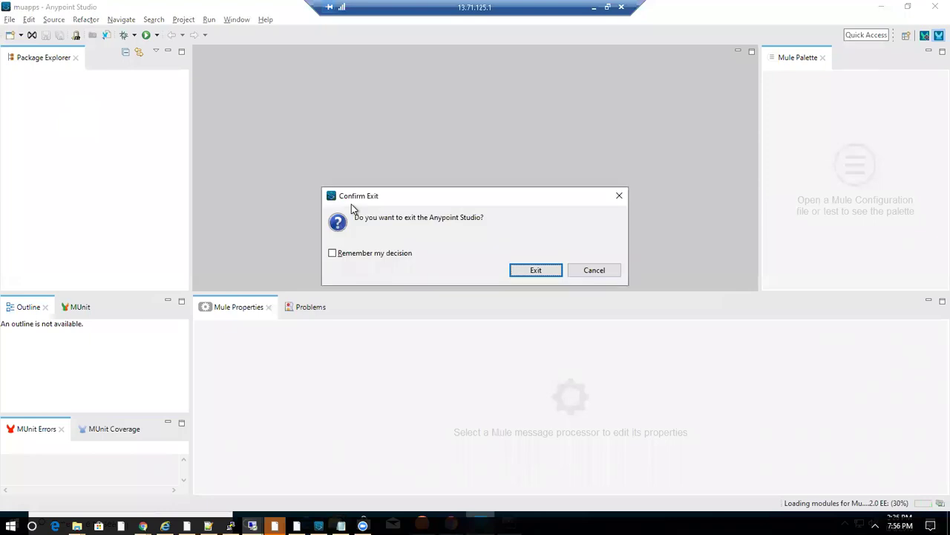
{"action": "left_click", "coordinate": [551, 272]}
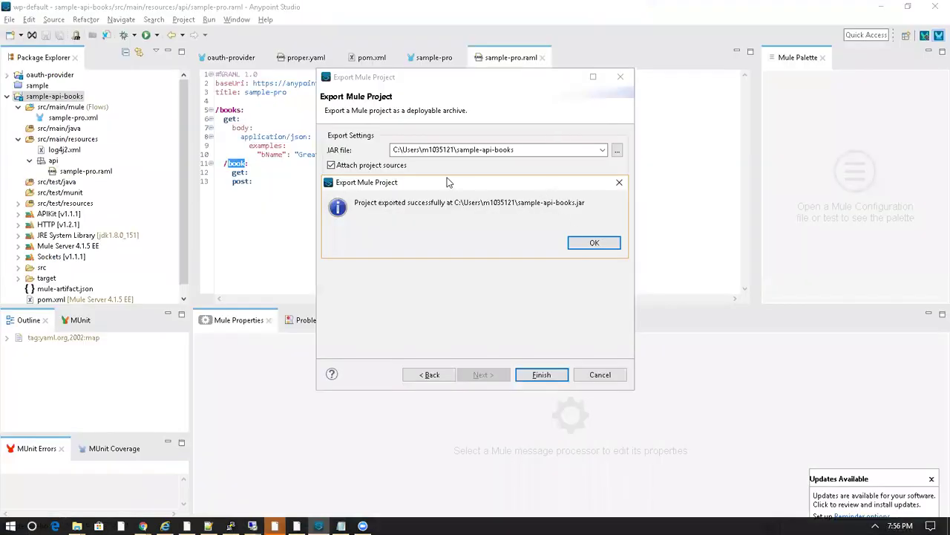
{"action": "left_click", "coordinate": [595, 244]}
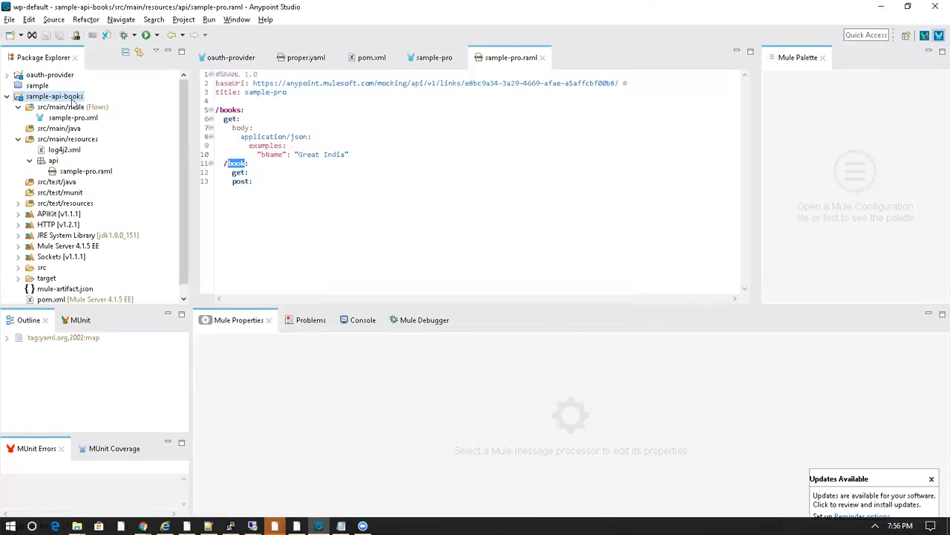
Start exporting sample-api-books as a Mule deployable archive.
{"action": "right_click", "coordinate": [73, 101]}
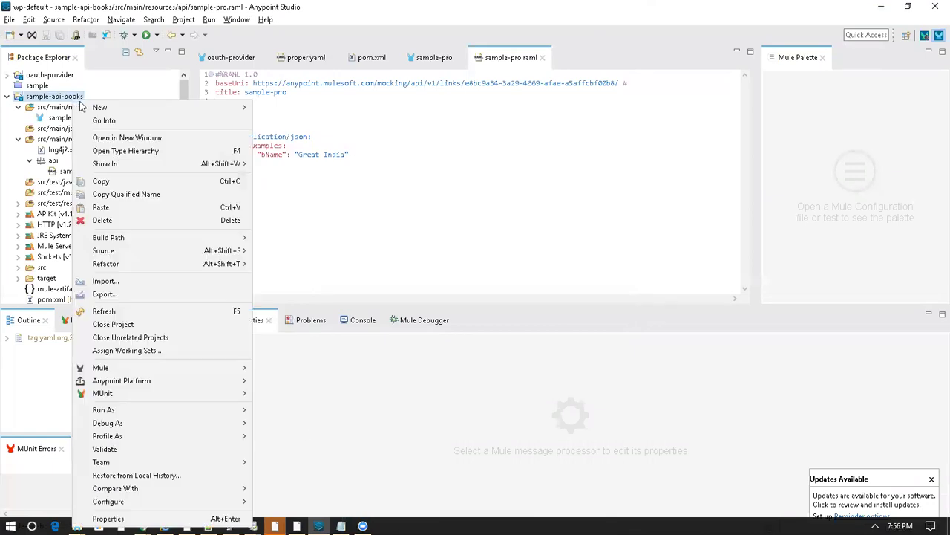
{"action": "left_click", "coordinate": [167, 294]}
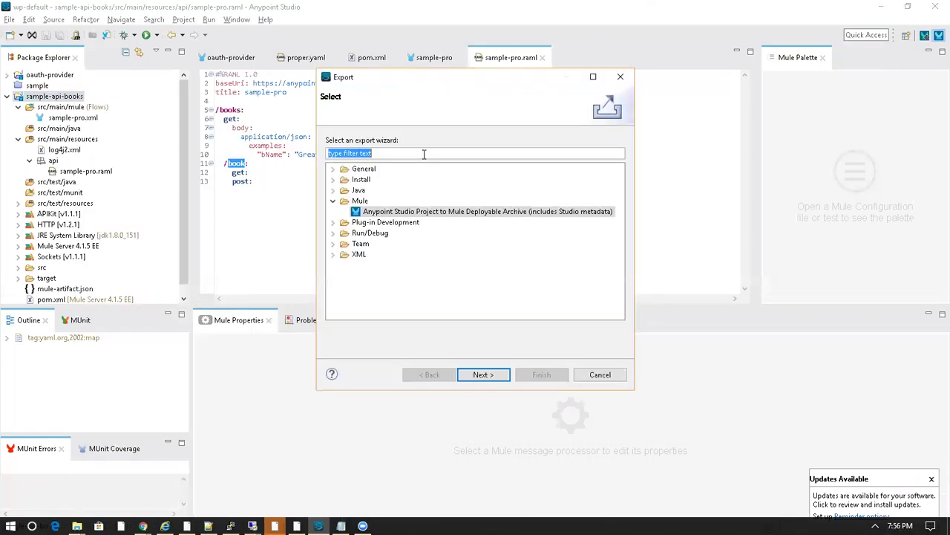
{"action": "double_click", "coordinate": [460, 210]}
{"action": "key", "text": "alt+F4"}
{"action": "key", "text": "super+r"}
{"action": "key", "text": "ctrl+v"}
{"action": "key", "text": "ctrl+a"}
{"action": "key", "text": "BackSpace"}
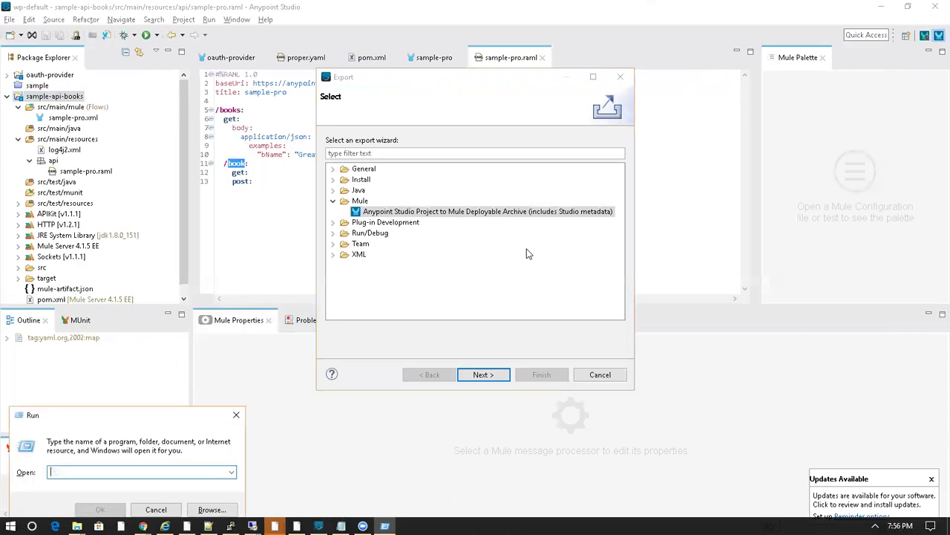
{"action": "key", "text": "Escape"}
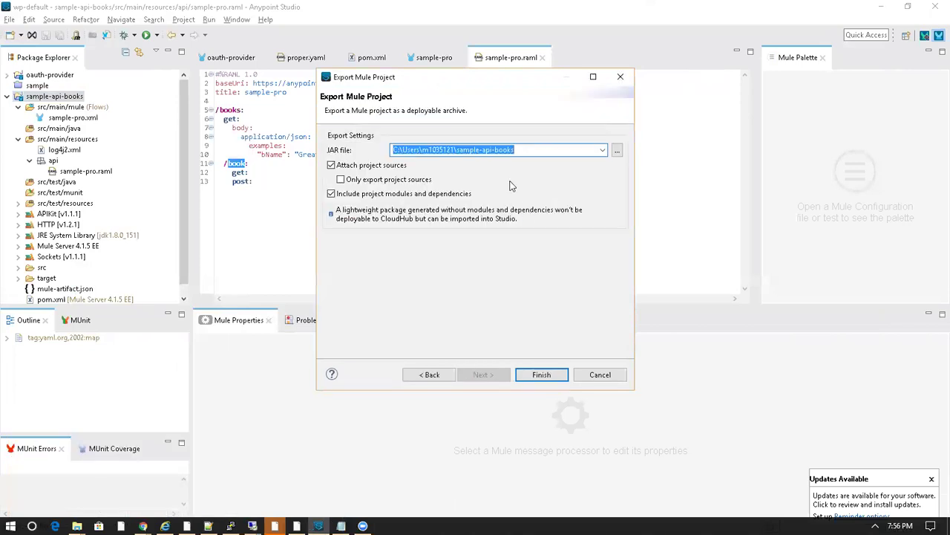
Copy the JAR export folder path from the export settings and cancel the export.
{"action": "left_click", "coordinate": [456, 150]}
{"action": "key", "text": "shift+Home"}
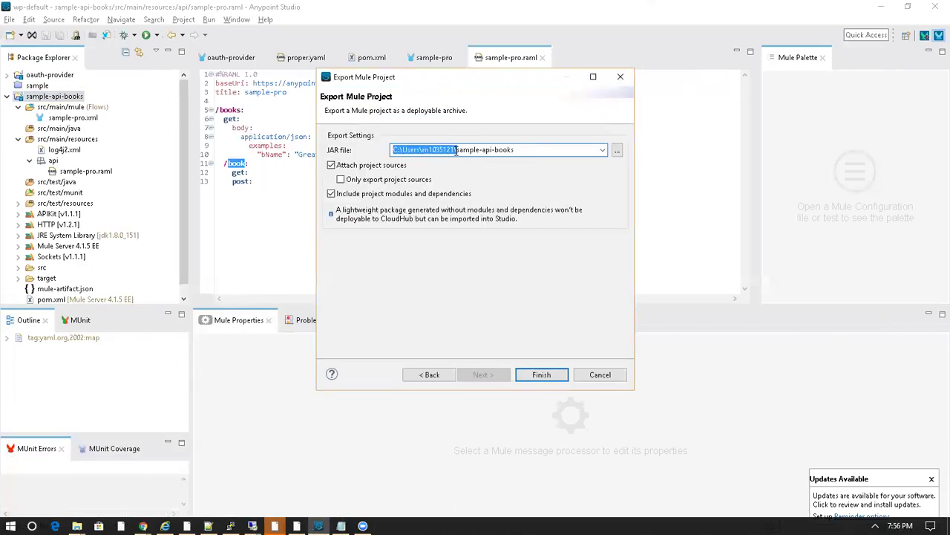
{"action": "key", "text": "Escape"}
{"action": "key", "text": "super+r"}
{"action": "key", "text": "Escape"}
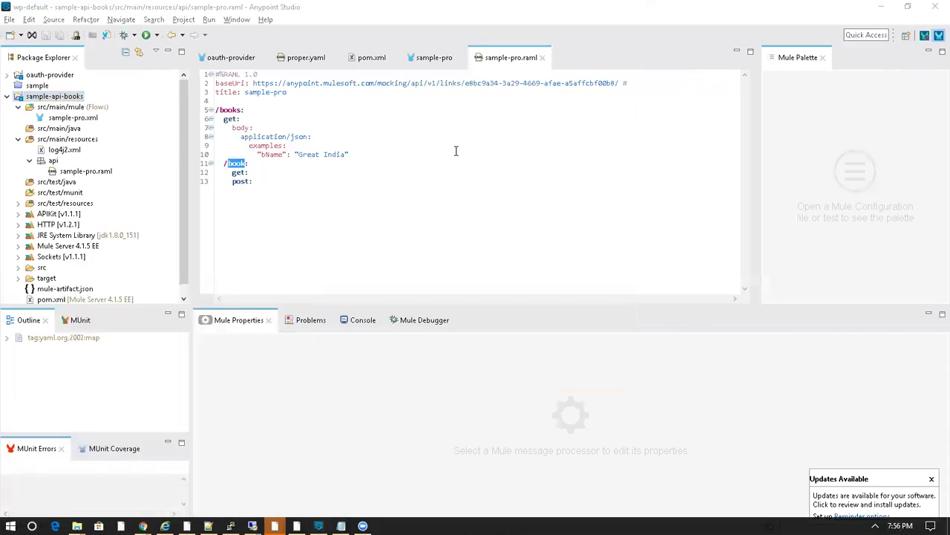
Select sample-api-books.jar in the export folder and paste it into the Mule 4.1.5 apps folder.
{"action": "key", "text": "s"}
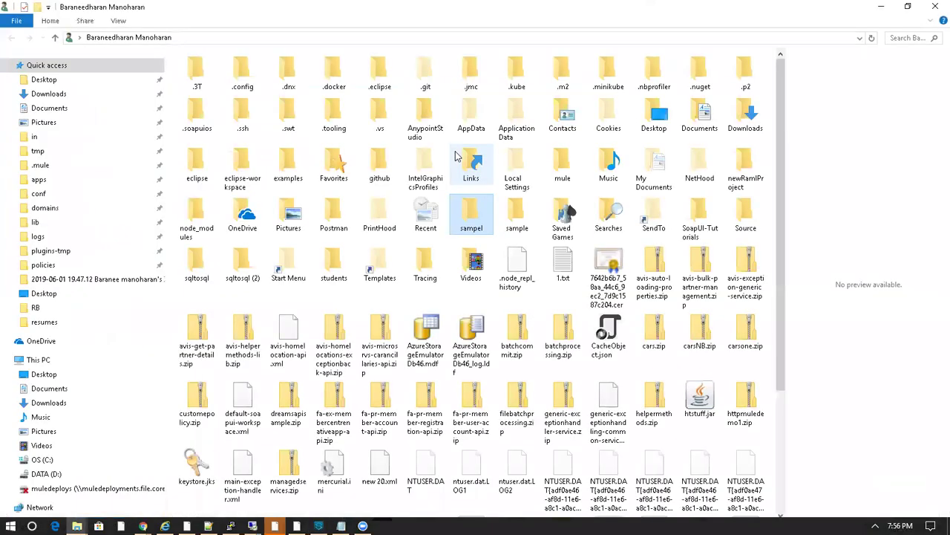
{"action": "key", "text": "s"}
{"action": "key", "text": "s"}
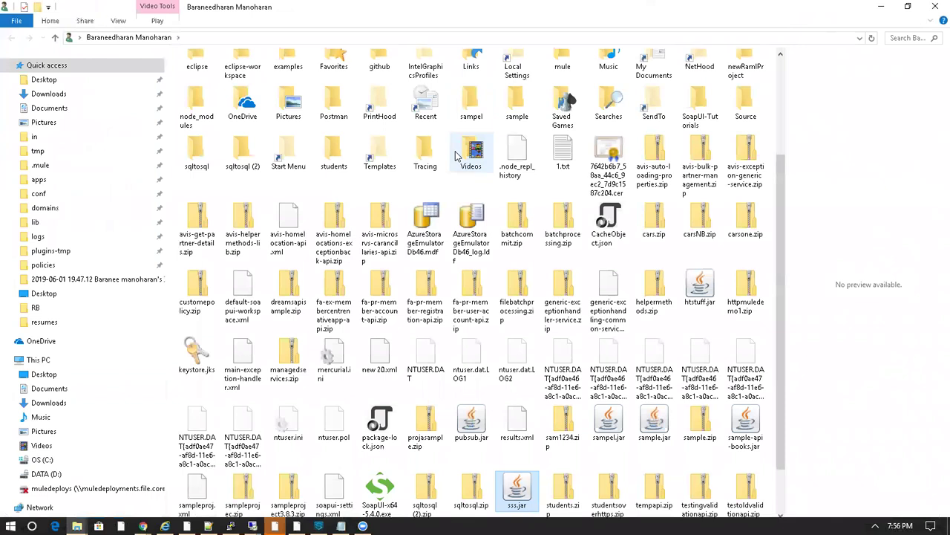
{"action": "left_click", "coordinate": [471, 423]}
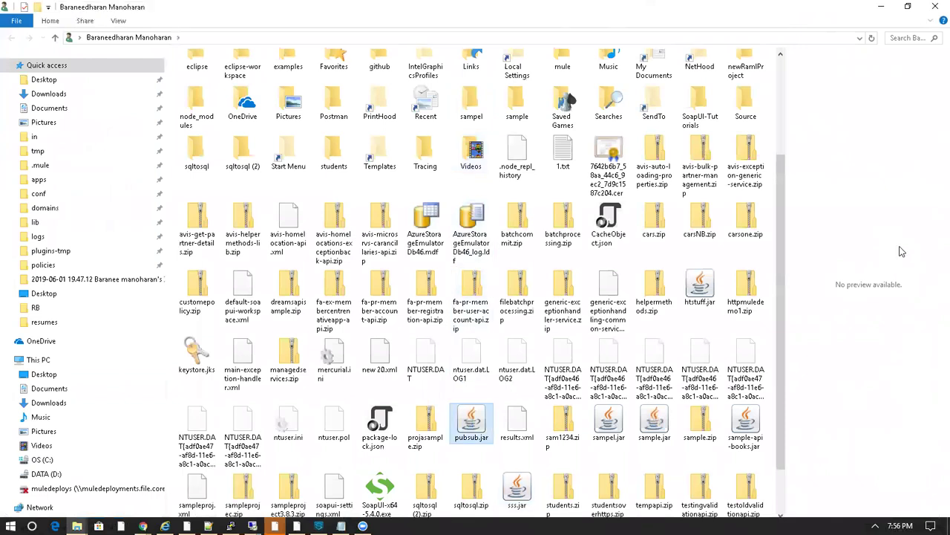
{"action": "left_click", "coordinate": [749, 417]}
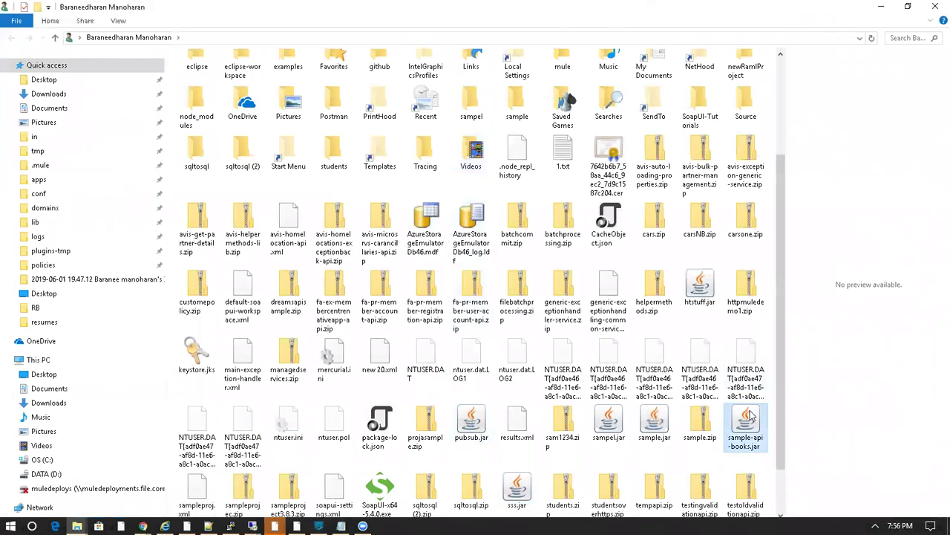
{"action": "key", "text": "alt+Tab"}
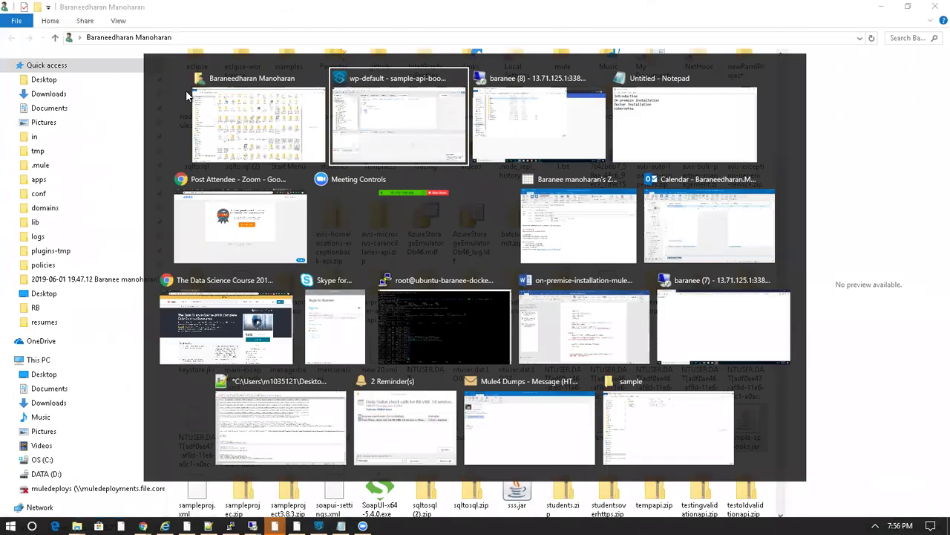
{"action": "key", "text": "Escape"}
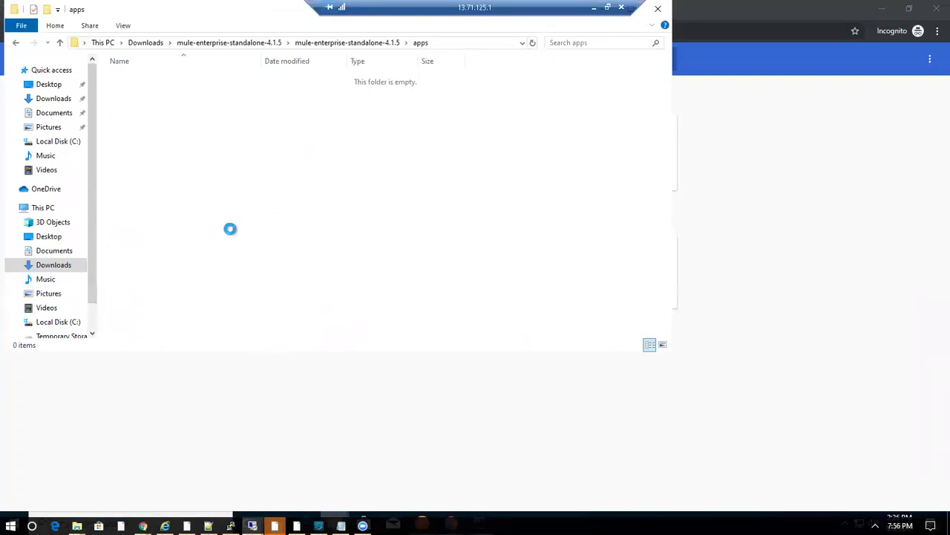
{"action": "key", "text": "alt+Tab"}
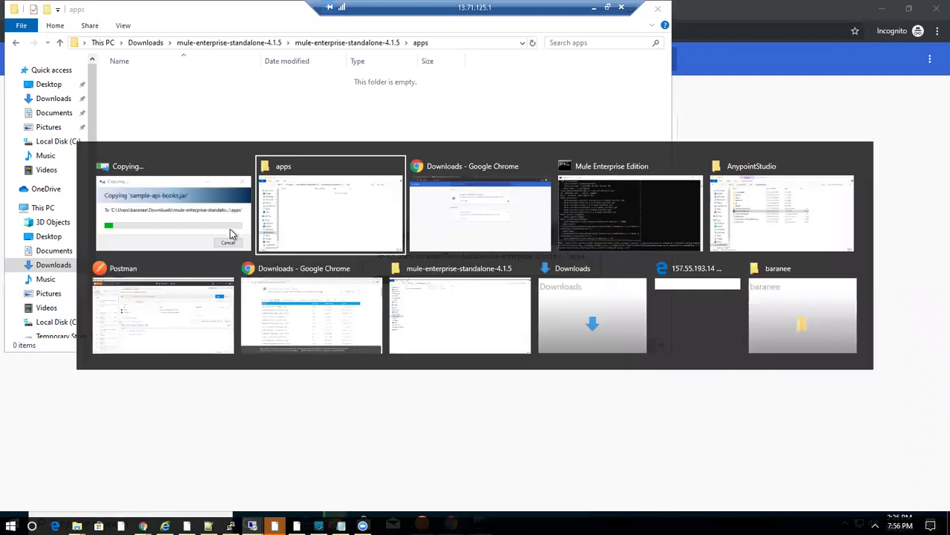
{"action": "key", "text": "alt+Tab"}
{"action": "key", "text": "alt+Tab"}
{"action": "key", "text": "alt+Tab"}
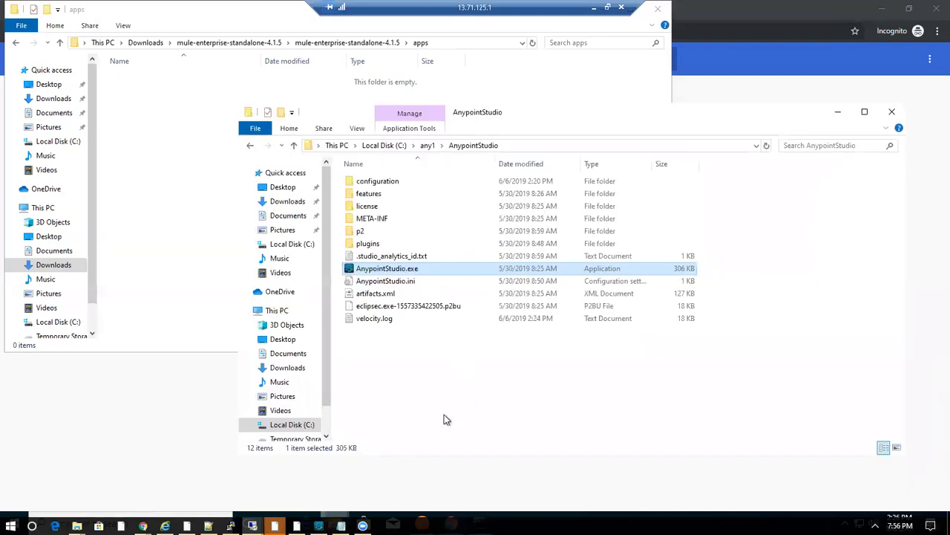
{"action": "key", "text": "alt+Tab"}
{"action": "key", "text": "alt+Tab"}
{"action": "key", "text": "alt+Tab"}
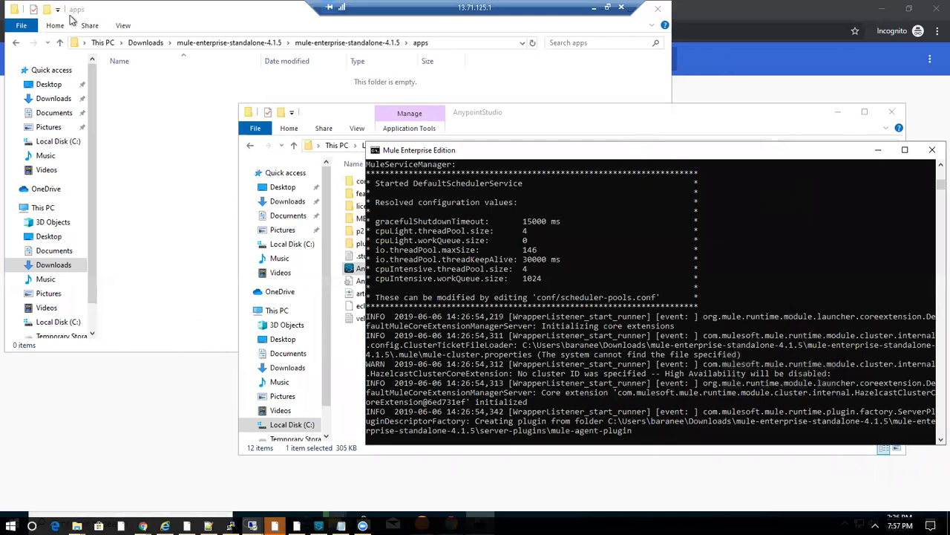
Open the dev-onprem dashboard (Running, Mule 4.1.5, Agent 2.1.9) in front of the Mule console.
{"action": "key", "text": "alt+Tab"}
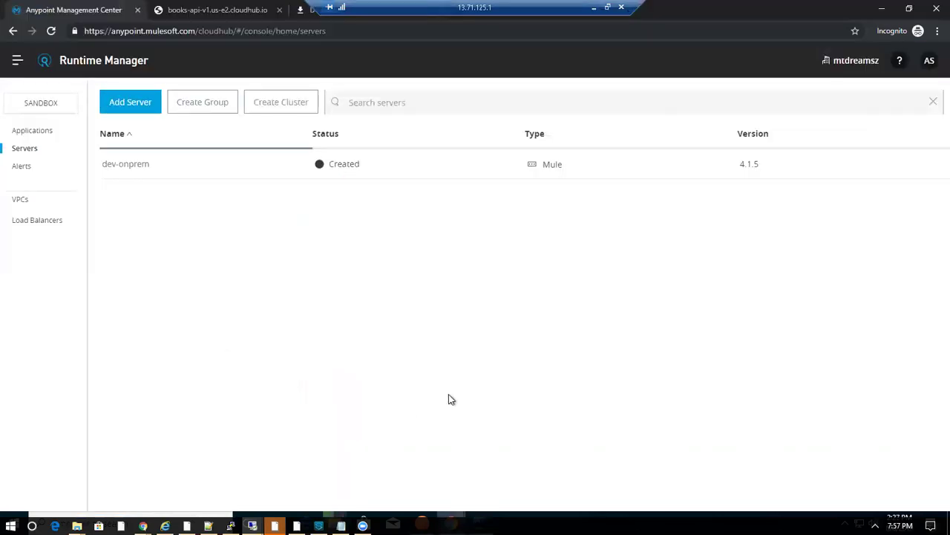
{"action": "key", "text": "alt+Tab"}
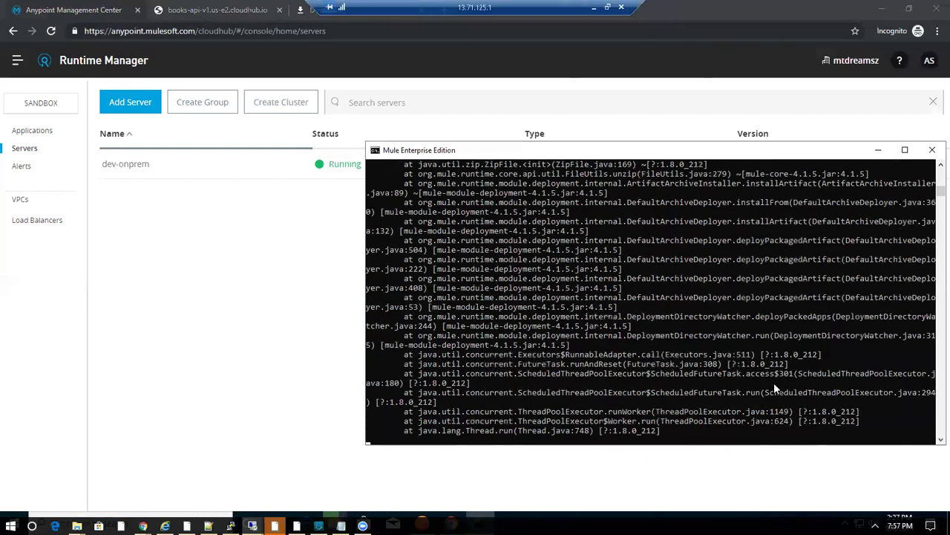
{"action": "left_click", "coordinate": [314, 224]}
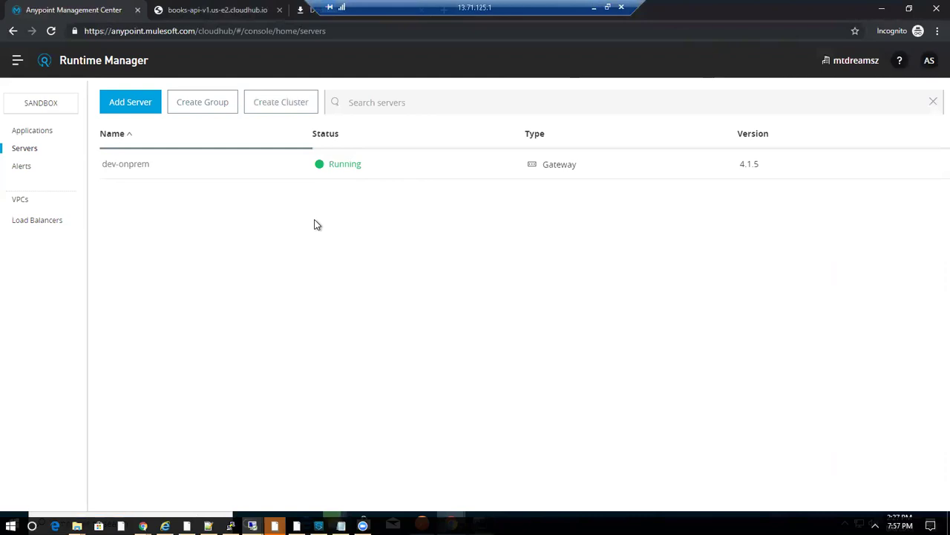
{"action": "left_click", "coordinate": [132, 168]}
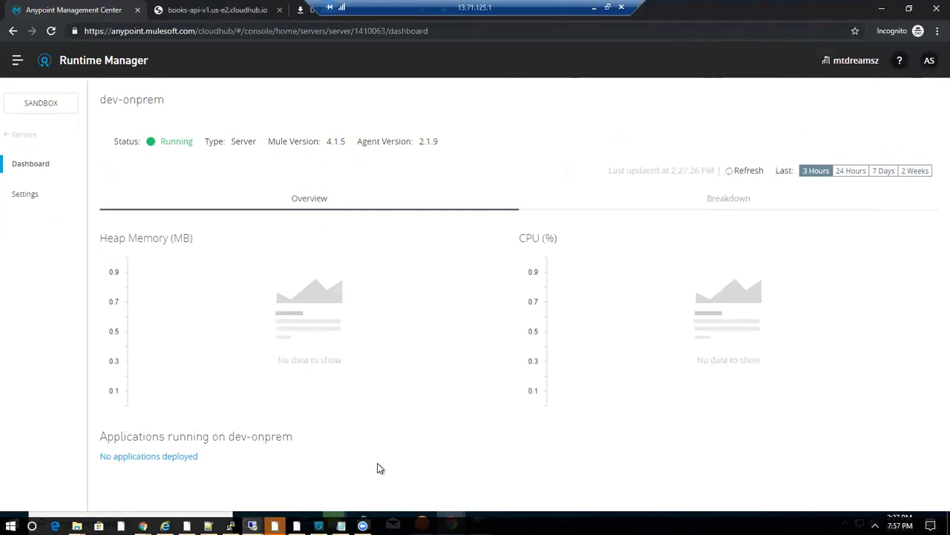
{"action": "key", "text": "alt+Tab"}
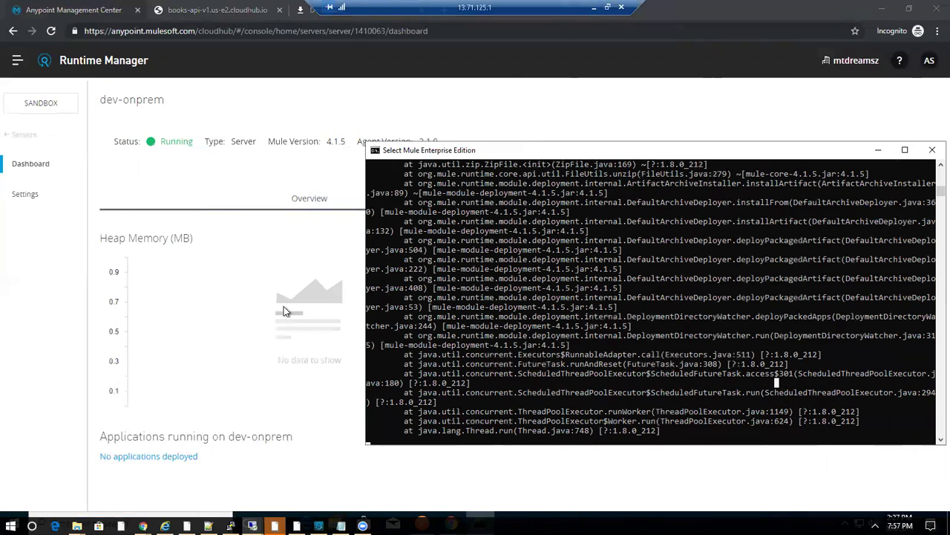
{"action": "left_click", "coordinate": [329, 479]}
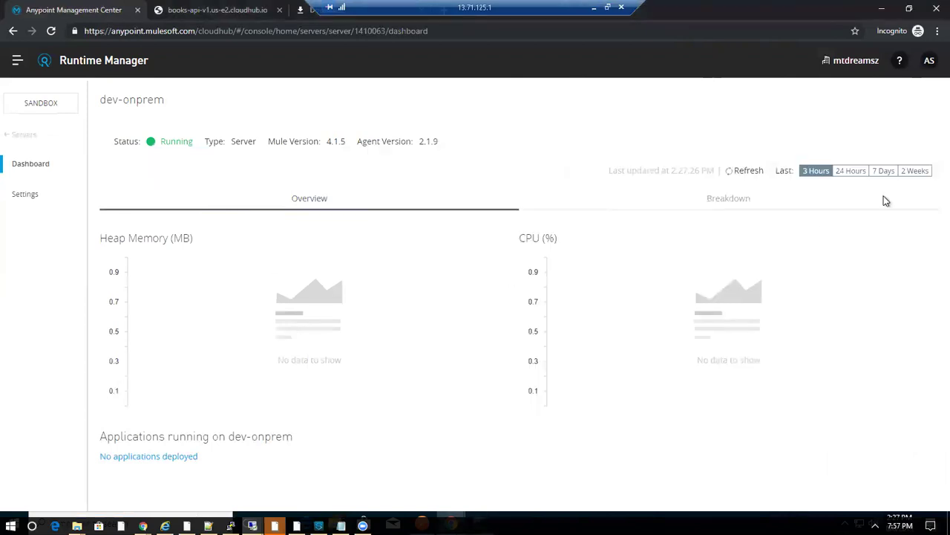
Check dev-onprem's Server OS in Settings and allow OpenJDK through the firewall.
{"action": "left_click", "coordinate": [25, 194]}
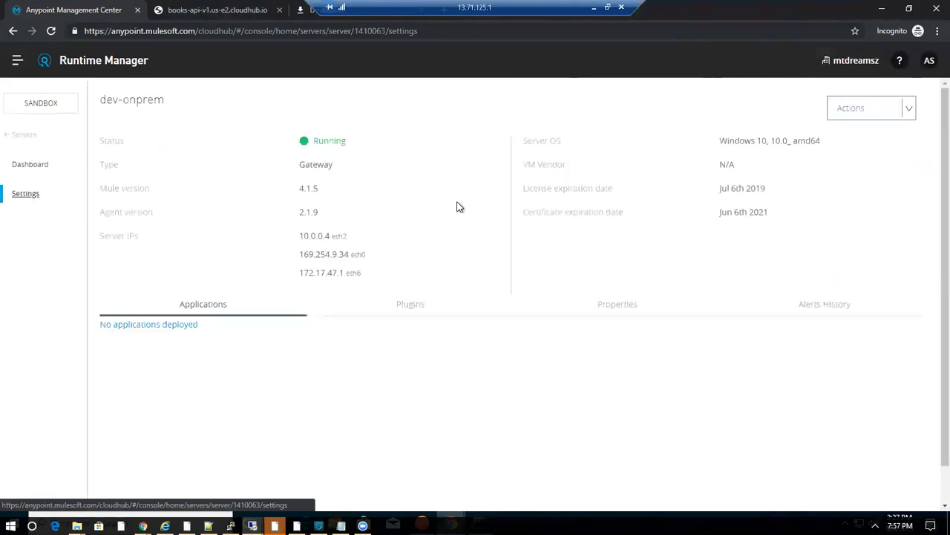
{"action": "left_click_drag", "start_coordinate": [720, 141], "coordinate": [835, 146]}
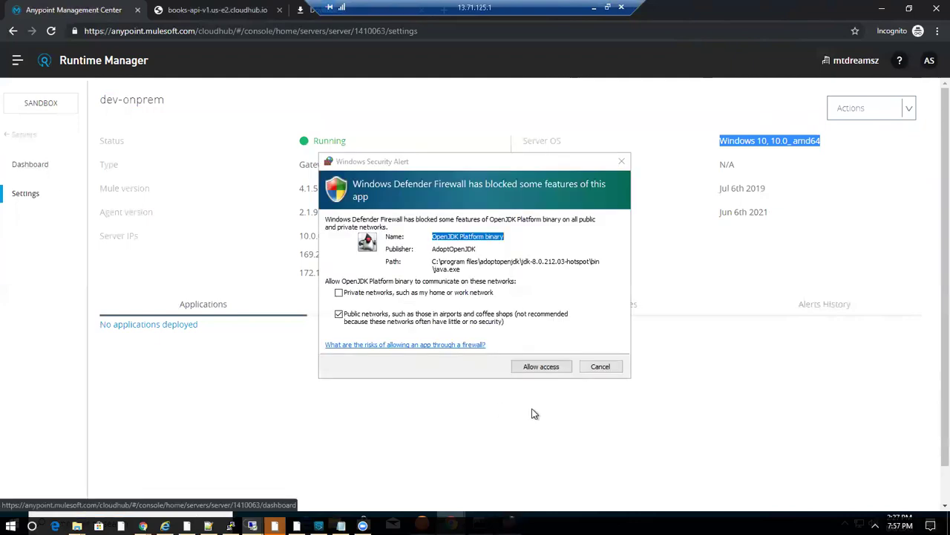
{"action": "left_click", "coordinate": [538, 366]}
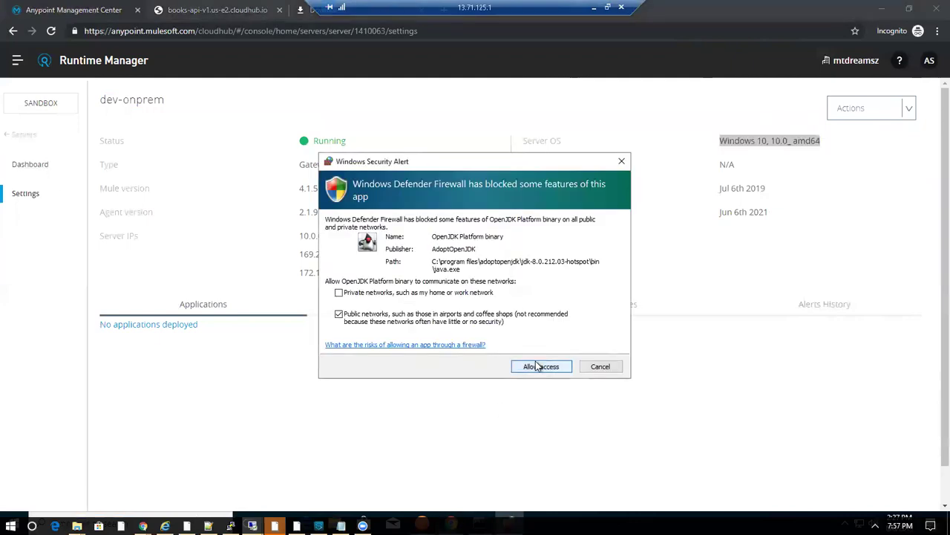
{"action": "left_click", "coordinate": [537, 366]}
Review the dashboard and the Mule console's deployment stack trace, then return to the servers list.
{"action": "left_click", "coordinate": [37, 166]}
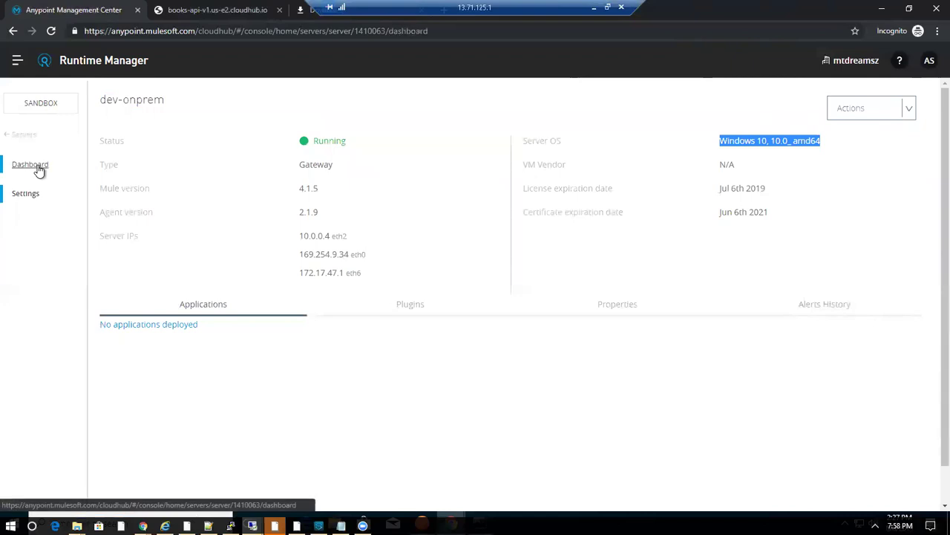
{"action": "key", "text": "alt+Tab"}
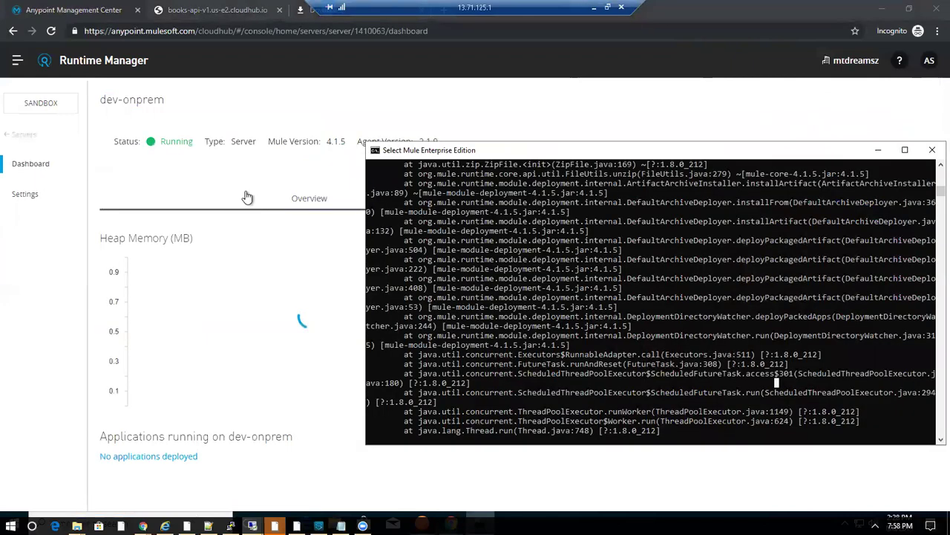
{"action": "left_click", "coordinate": [592, 251]}
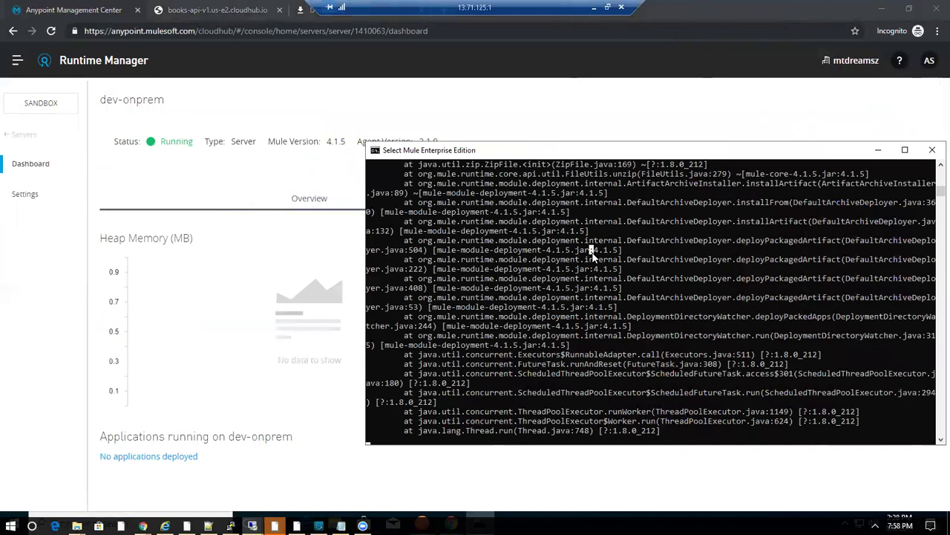
{"action": "left_click", "coordinate": [20, 135]}
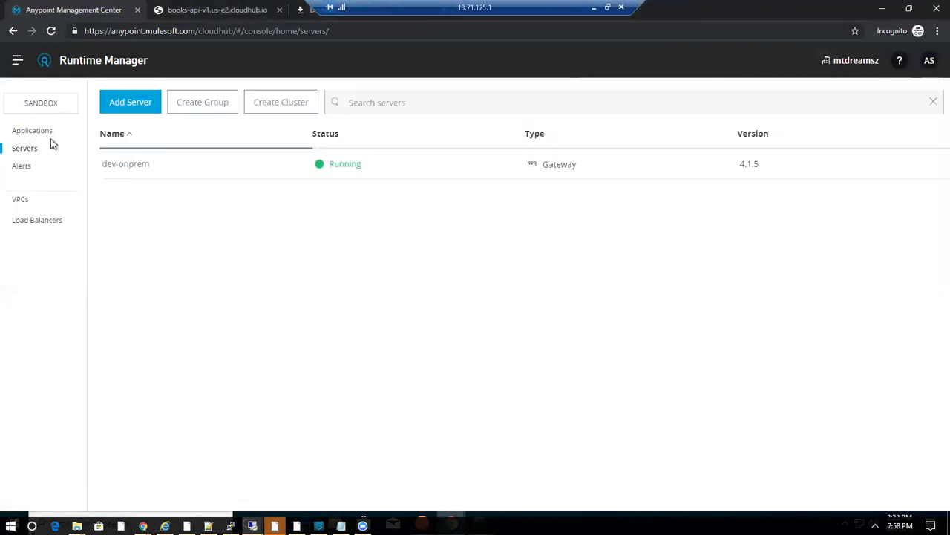
Start a new deployment from the Applications list, then switch to the apps folder window.
{"action": "left_click", "coordinate": [41, 134]}
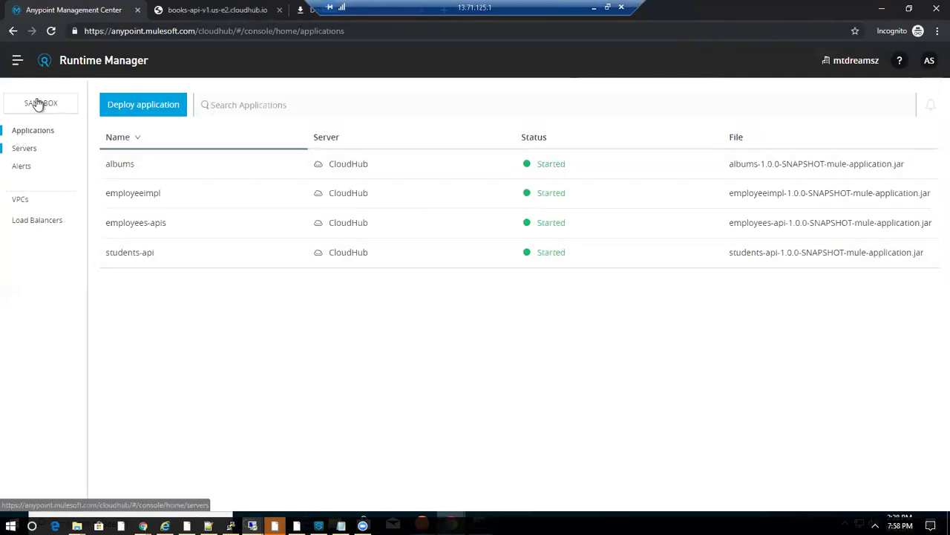
{"action": "left_click", "coordinate": [127, 112]}
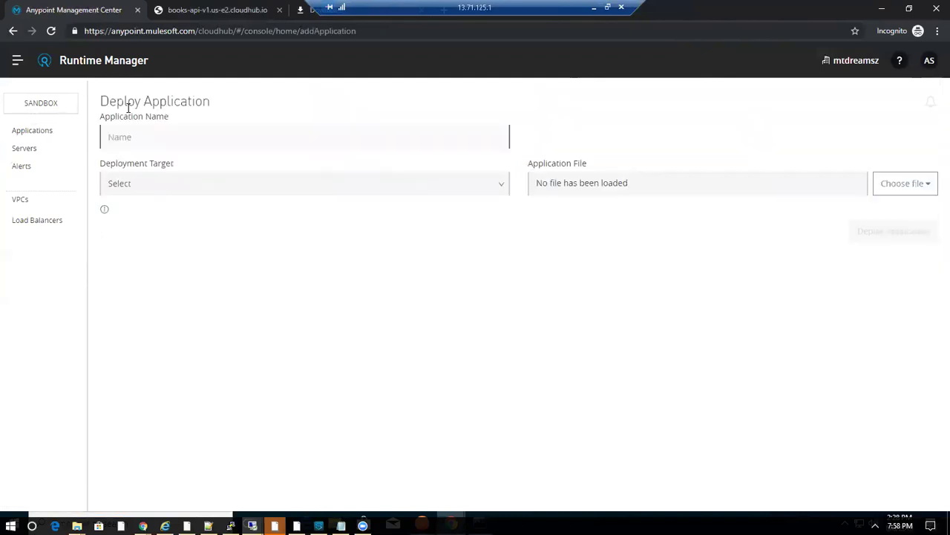
{"action": "key", "text": "alt+Tab"}
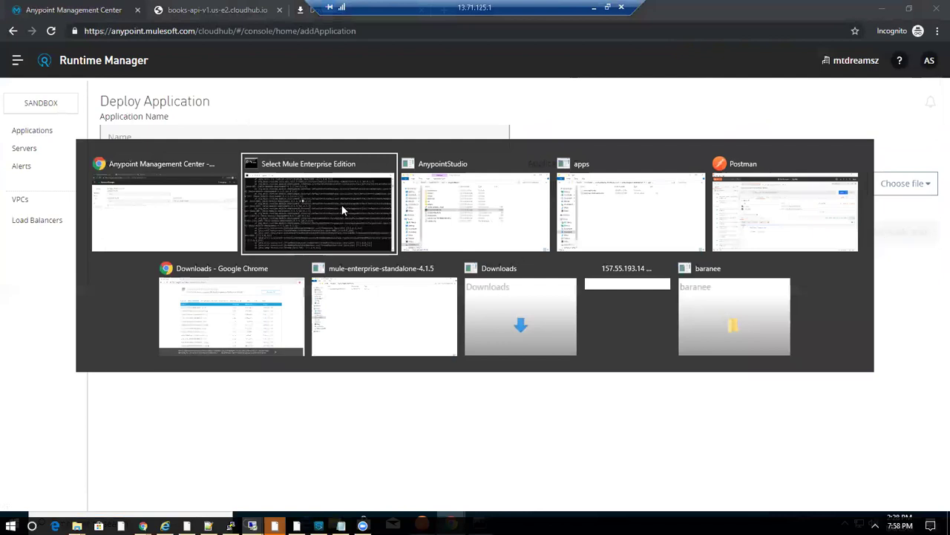
{"action": "key", "text": "alt+Tab"}
{"action": "key", "text": "alt+Tab"}
View sample-api-books-anchor.txt in Notepad, close it, and delete the file.
{"action": "double_click", "coordinate": [209, 92]}
{"action": "left_click", "coordinate": [409, 335]}
{"action": "key", "text": "alt+F4"}
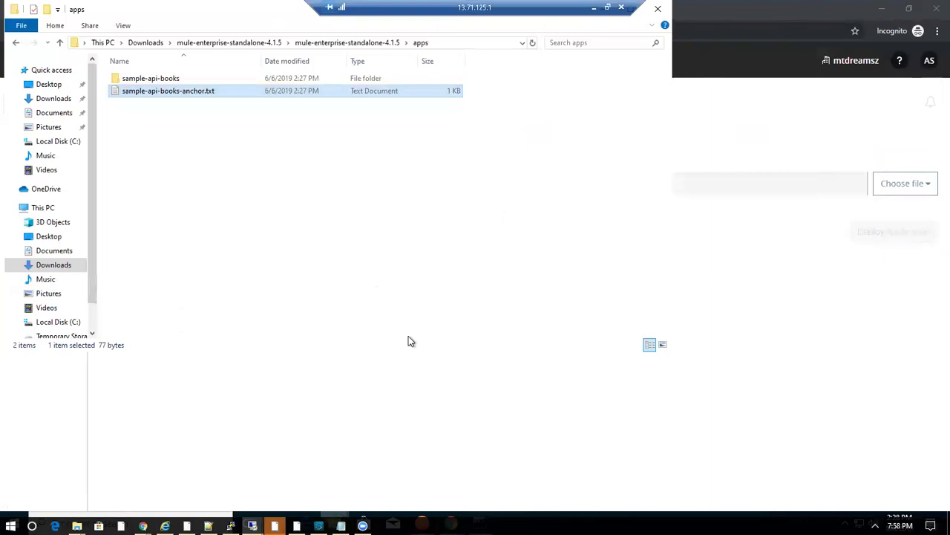
{"action": "key", "text": "Delete"}
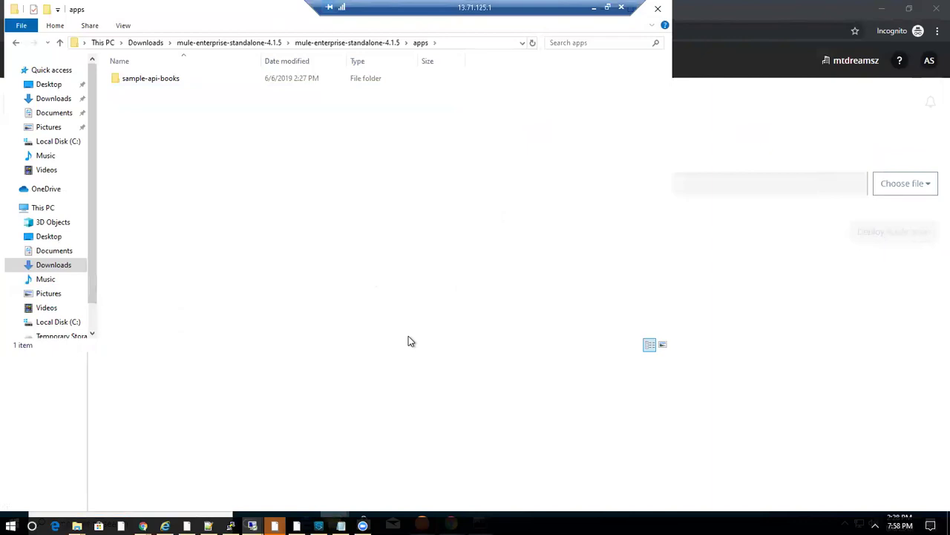
Refresh the apps folder to confirm the anchor is gone, then return to Runtime Manager.
{"action": "left_click", "coordinate": [307, 242]}
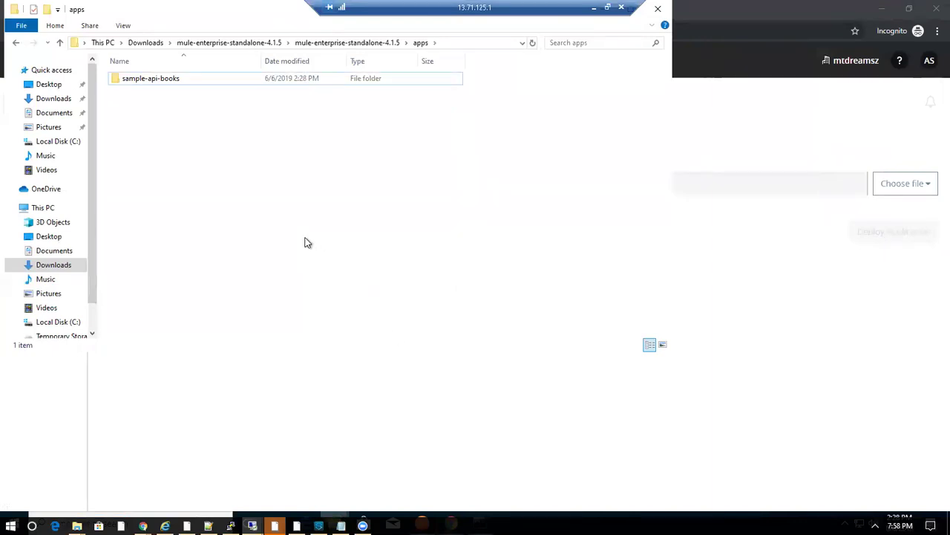
{"action": "right_click", "coordinate": [265, 201]}
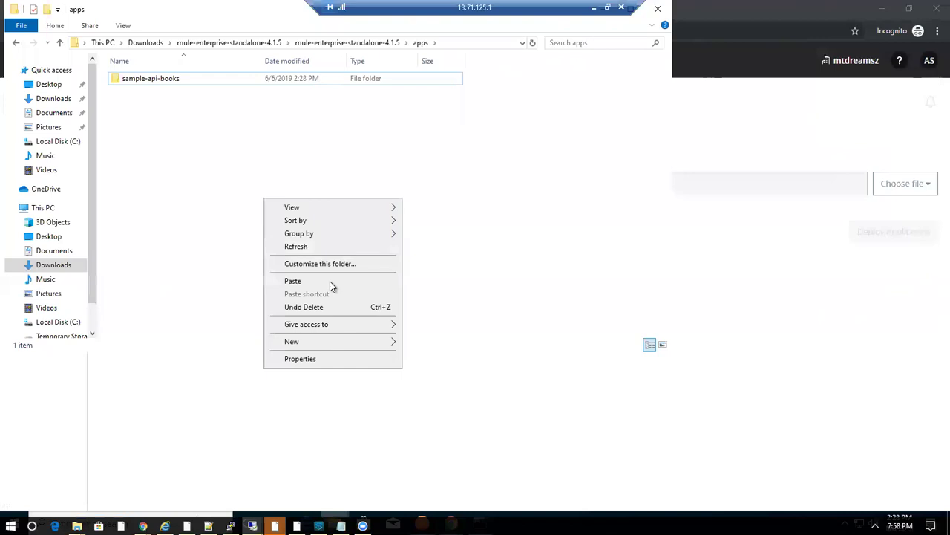
{"action": "left_click", "coordinate": [310, 247]}
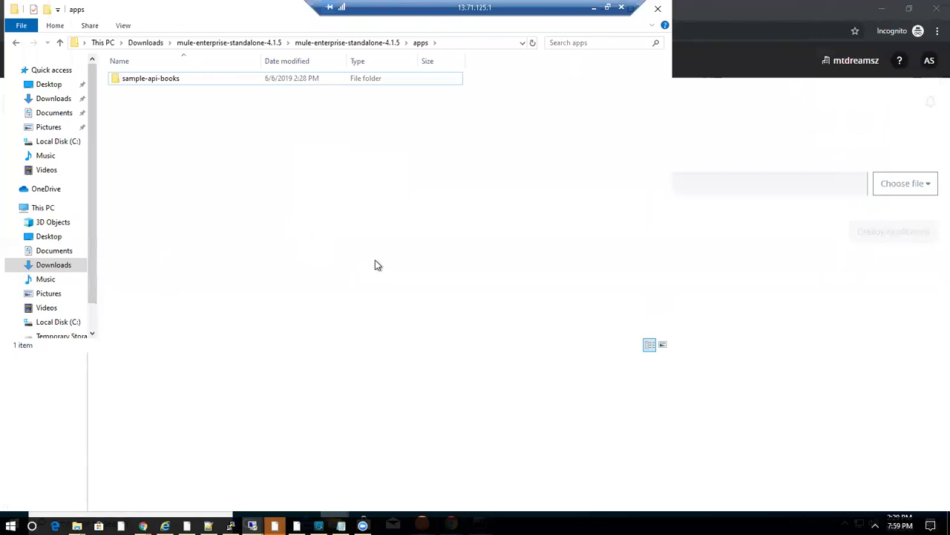
{"action": "key", "text": "alt+Tab"}
{"action": "key", "text": "alt+Tab"}
{"action": "key", "text": "alt+Tab"}
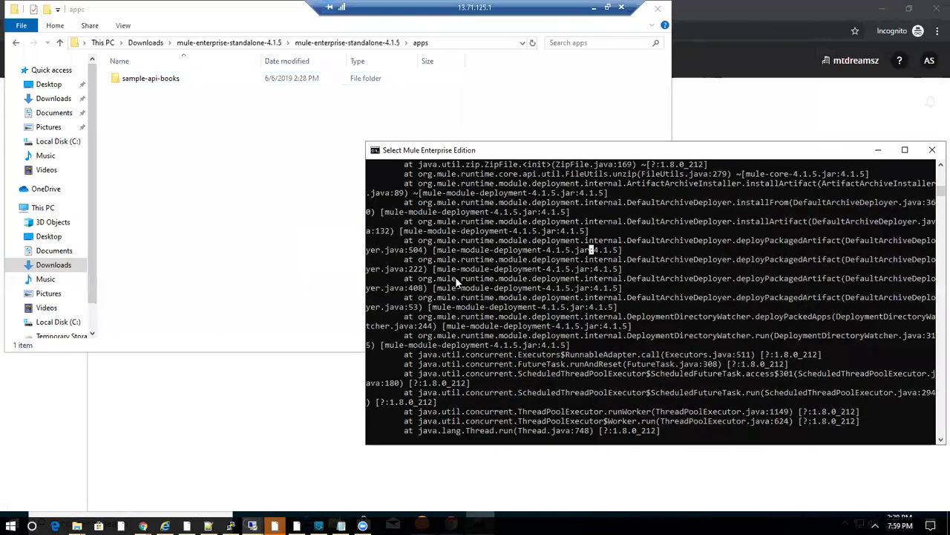
{"action": "left_click", "coordinate": [300, 211]}
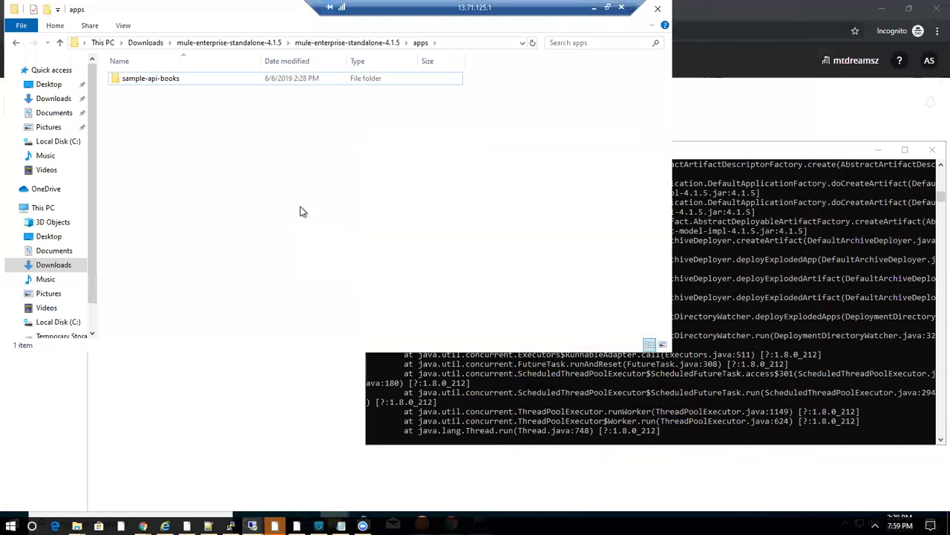
{"action": "key", "text": "alt+Tab"}
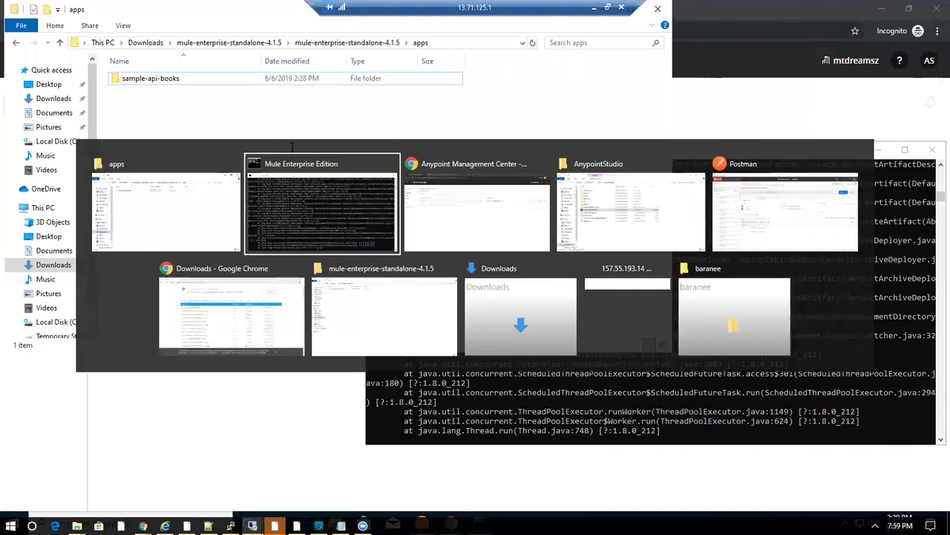
{"action": "key", "text": "alt+Tab"}
Upload books-api-1.0.0-SNAPSHOT-mule-application.jar from Downloads and enter 'books-api-' as the name.
{"action": "left_click", "coordinate": [914, 186]}
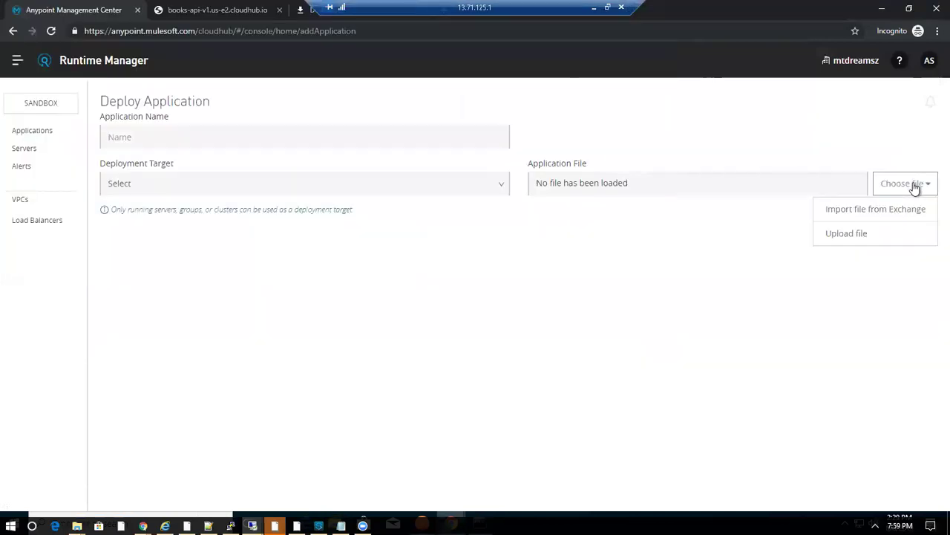
{"action": "left_click", "coordinate": [876, 236]}
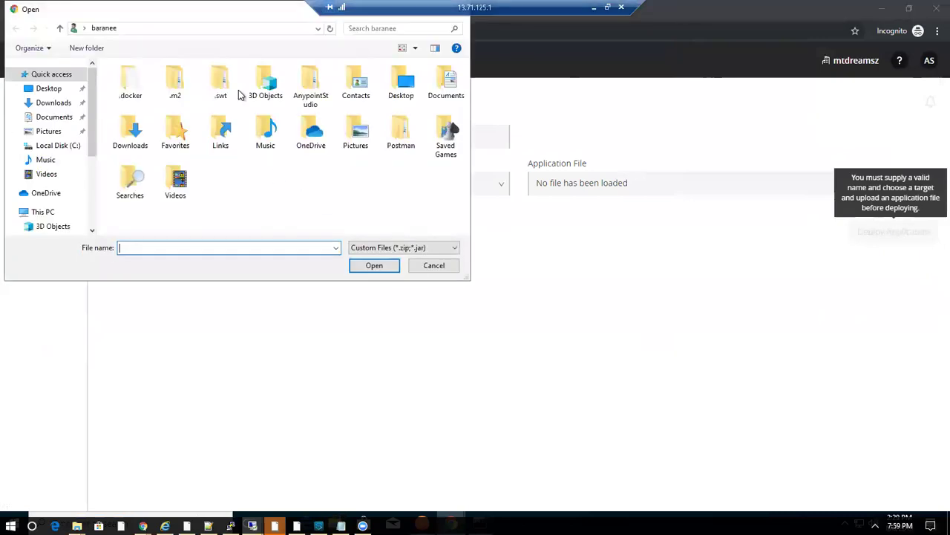
{"action": "left_click", "coordinate": [231, 30]}
{"action": "type", "text": "downloads"}
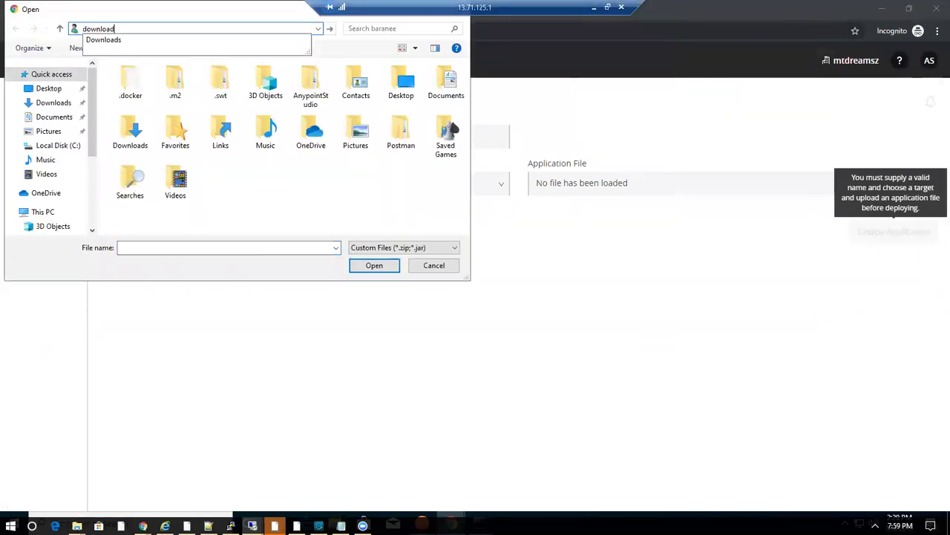
{"action": "key", "text": "Return"}
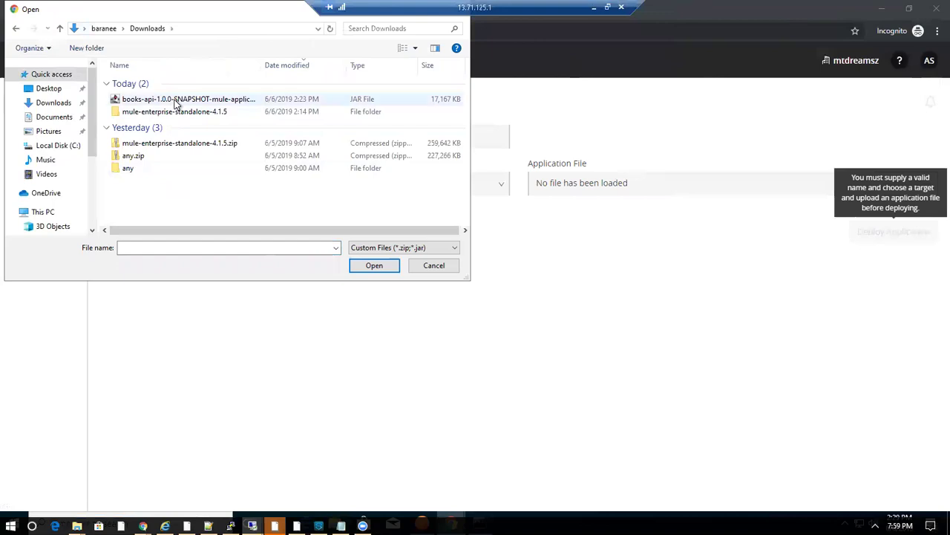
{"action": "double_click", "coordinate": [176, 99]}
{"action": "left_click", "coordinate": [296, 139]}
{"action": "type", "text": "books-api-"}
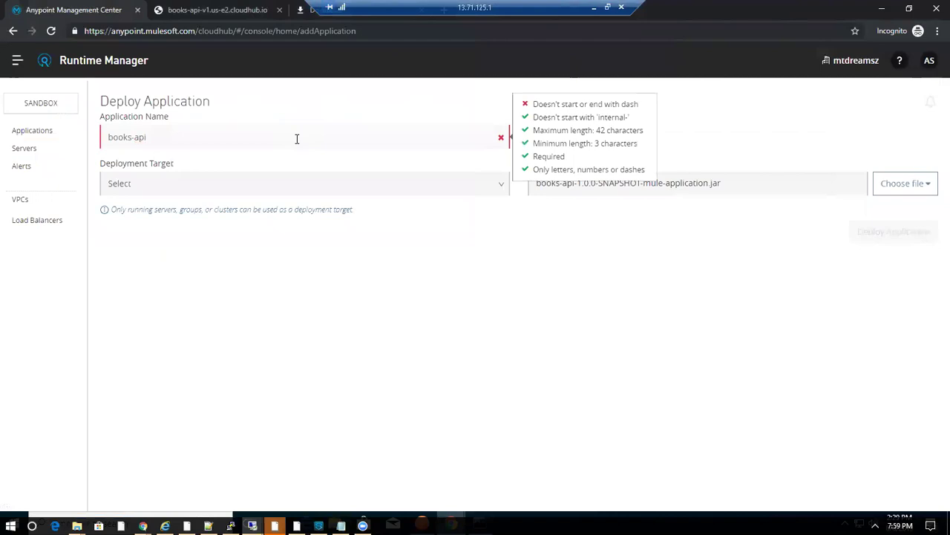
Trim the application name to 'books-api' and select dev-onprem as the deployment target.
{"action": "key", "text": "BackSpace"}
{"action": "left_click", "coordinate": [501, 186]}
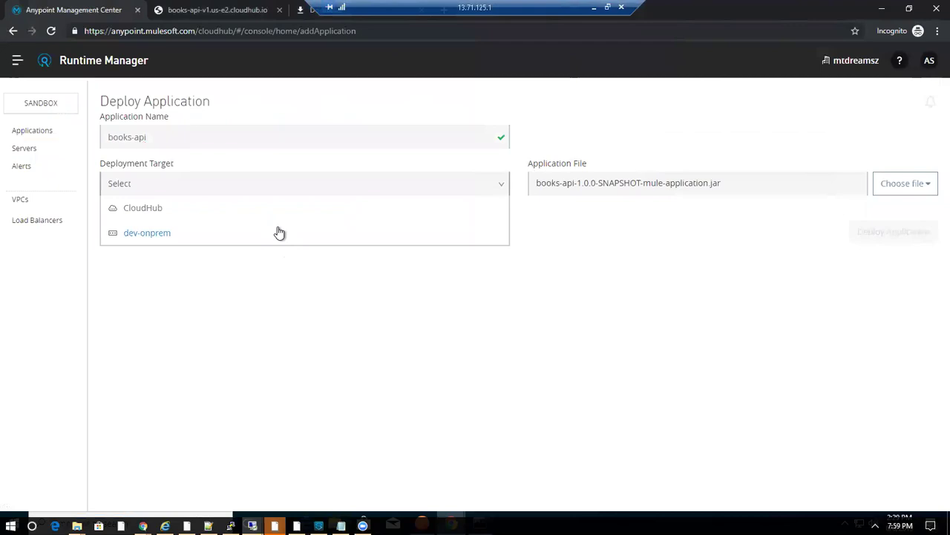
{"action": "left_click", "coordinate": [277, 228]}
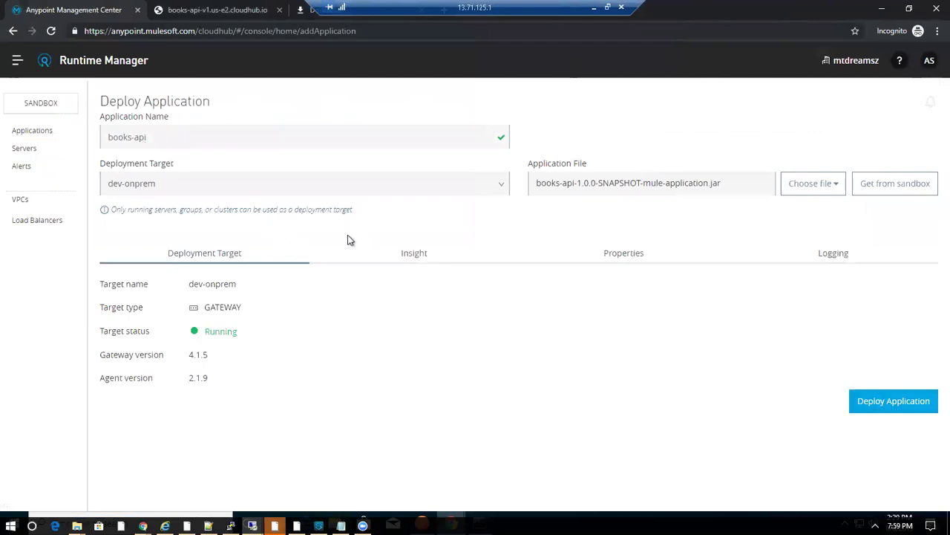
{"action": "key", "text": "alt+Tab"}
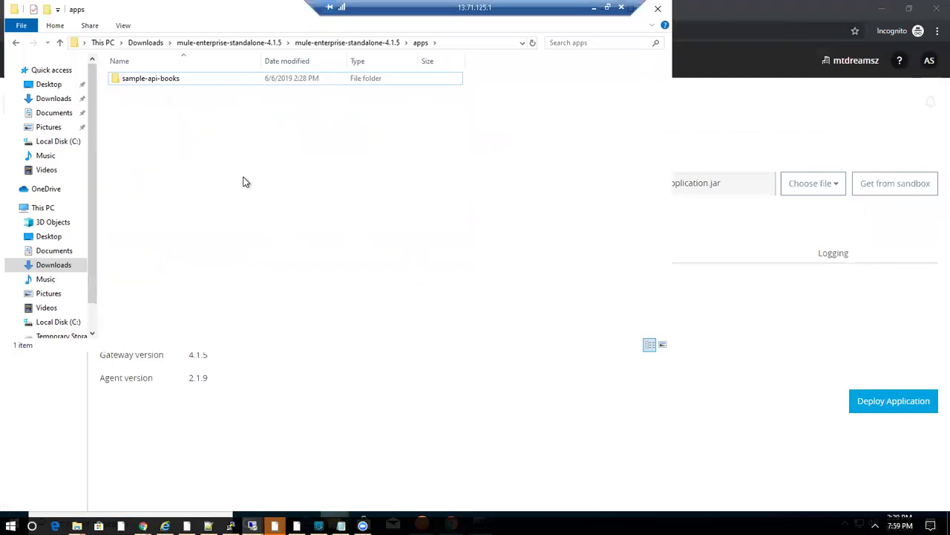
Stop the running Mule 4.1.5 server in its console, confirming the batch job termination with Y.
{"action": "key", "text": "alt+Tab"}
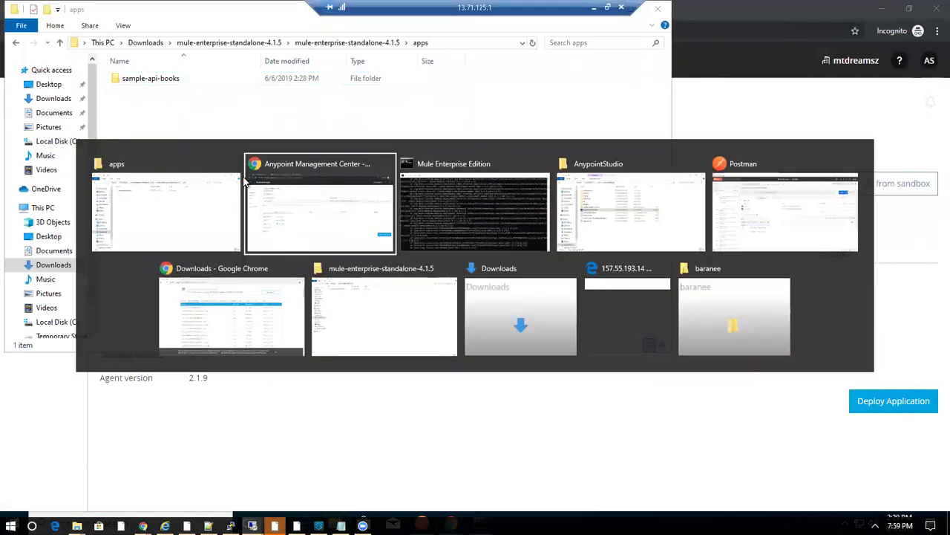
{"action": "left_click", "coordinate": [491, 227]}
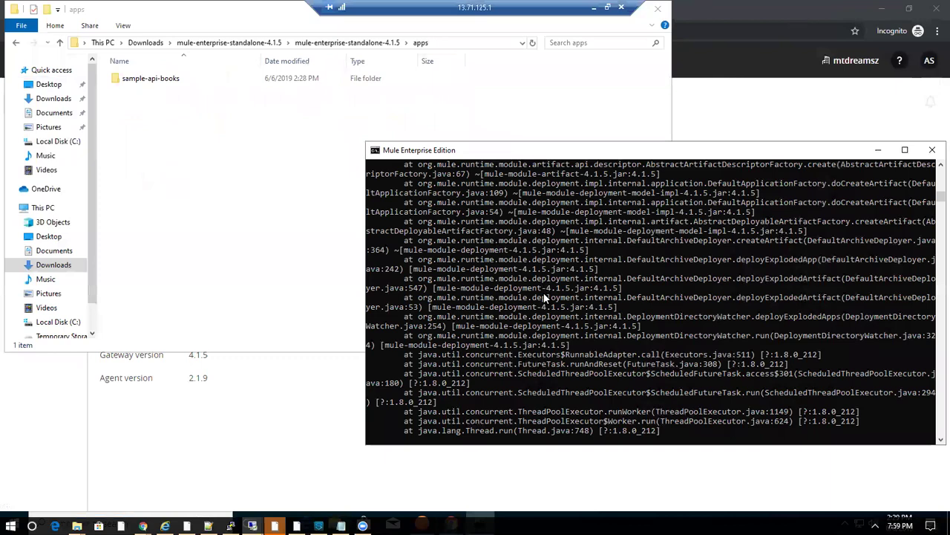
{"action": "key", "text": "ctrl+c"}
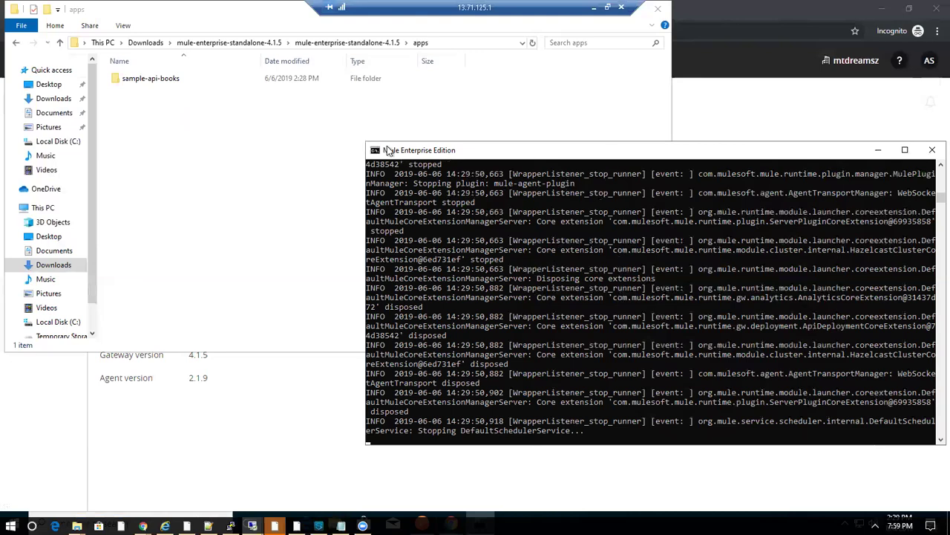
{"action": "type", "text": "y"}
{"action": "key", "text": "Return"}
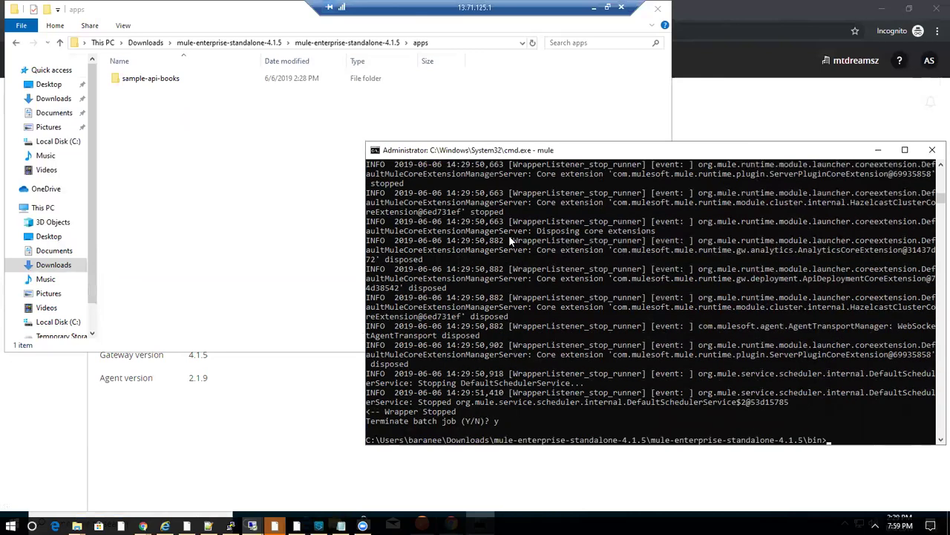
{"action": "key", "text": "Return"}
{"action": "key", "text": "Return"}
{"action": "key", "text": "Return"}
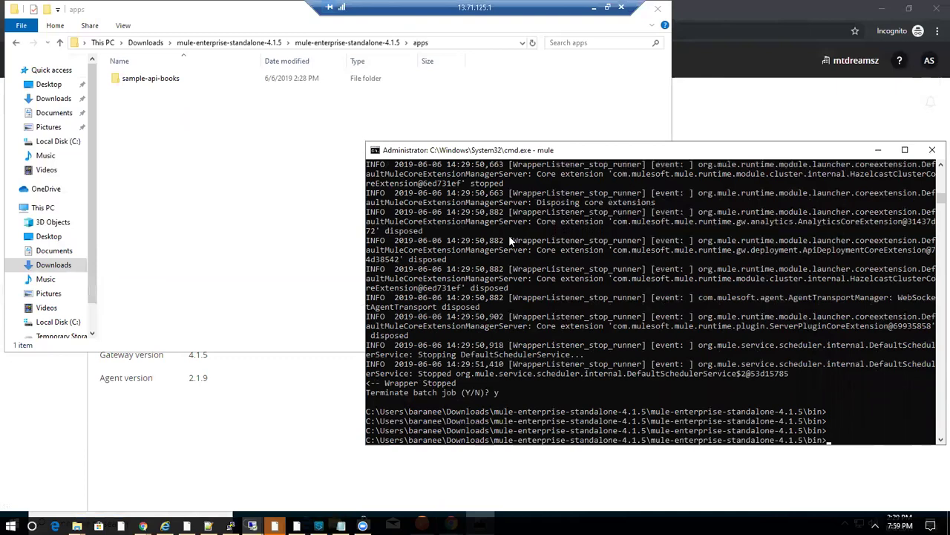
Move into the runtime's logs folder with cd .. and cd logs, then list it with dir.
{"action": "type", "text": "cd .."}
{"action": "key", "text": "Return"}
{"action": "type", "text": "cd los"}
{"action": "key", "text": "Return"}
{"action": "type", "text": "cd logs"}
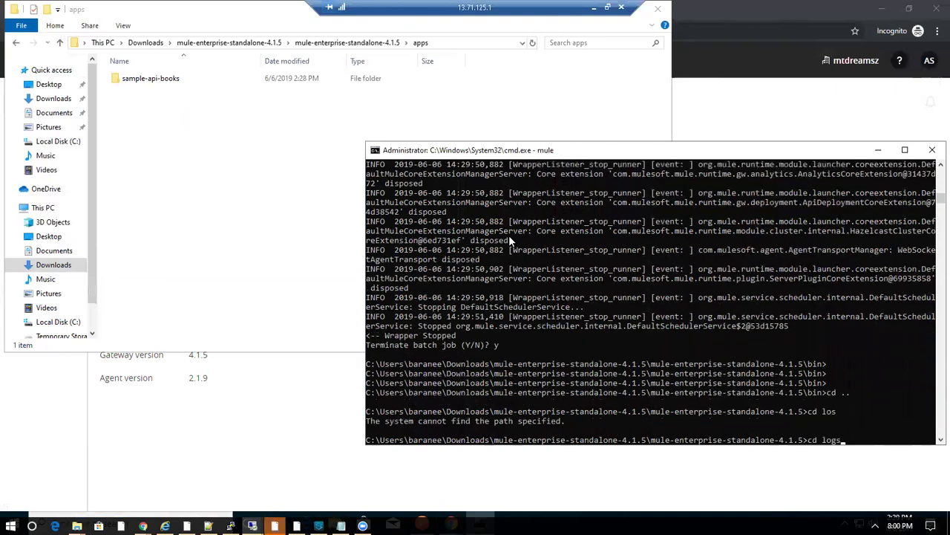
{"action": "key", "text": "Return"}
{"action": "type", "text": "ls"}
{"action": "key", "text": "Return"}
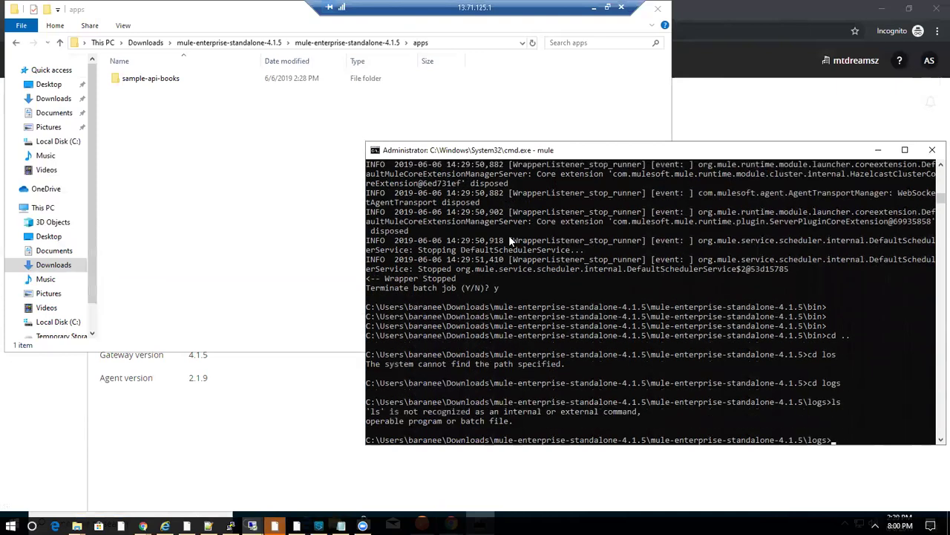
{"action": "type", "text": "dir"}
{"action": "key", "text": "Return"}
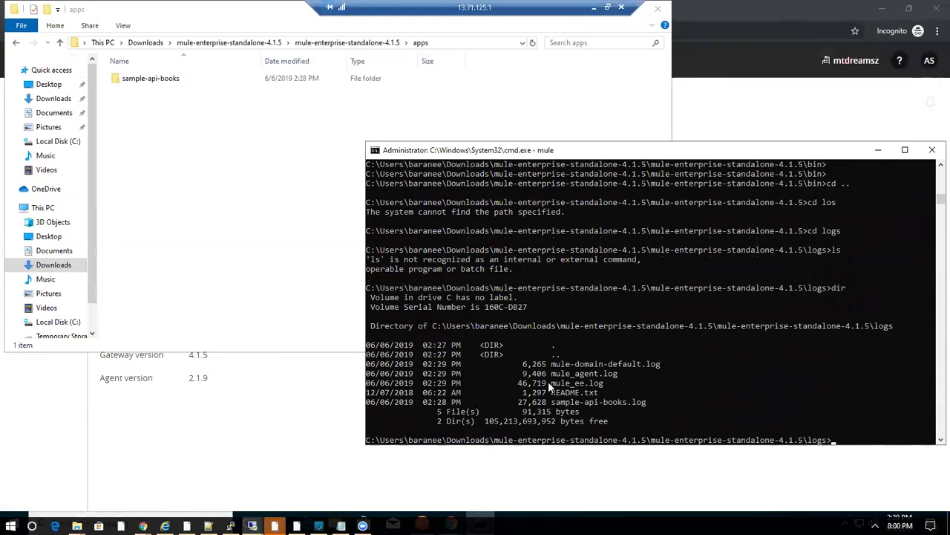
Copy the sample-api-books.log file name and run edit sample-api-books.log.
{"action": "double_click", "coordinate": [573, 384]}
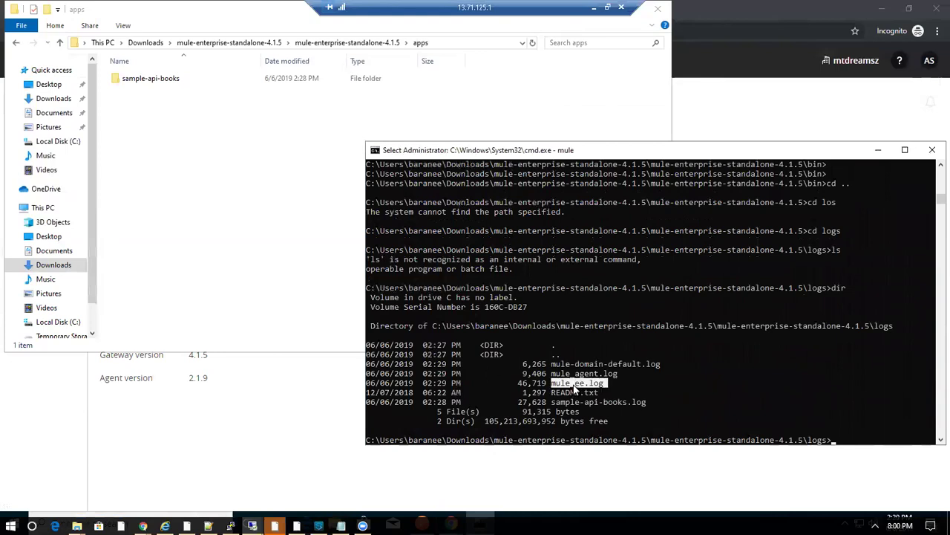
{"action": "type", "text": "edi"}
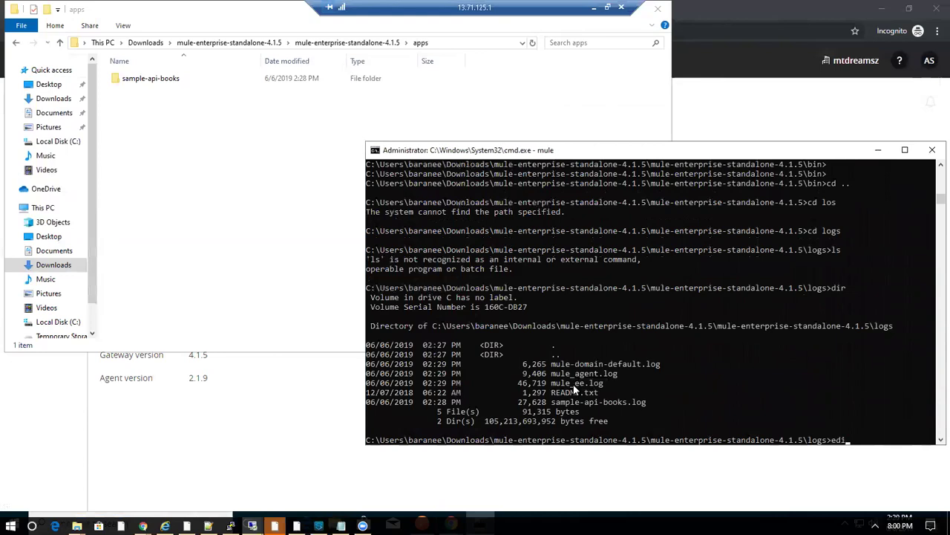
{"action": "type", "text": "t p"}
{"action": "key", "text": "BackSpace"}
{"action": "key", "text": "BackSpace"}
{"action": "key", "text": "BackSpace"}
{"action": "key", "text": "BackSpace"}
{"action": "key", "text": "BackSpace"}
{"action": "key", "text": "BackSpace"}
{"action": "double_click", "coordinate": [629, 402]}
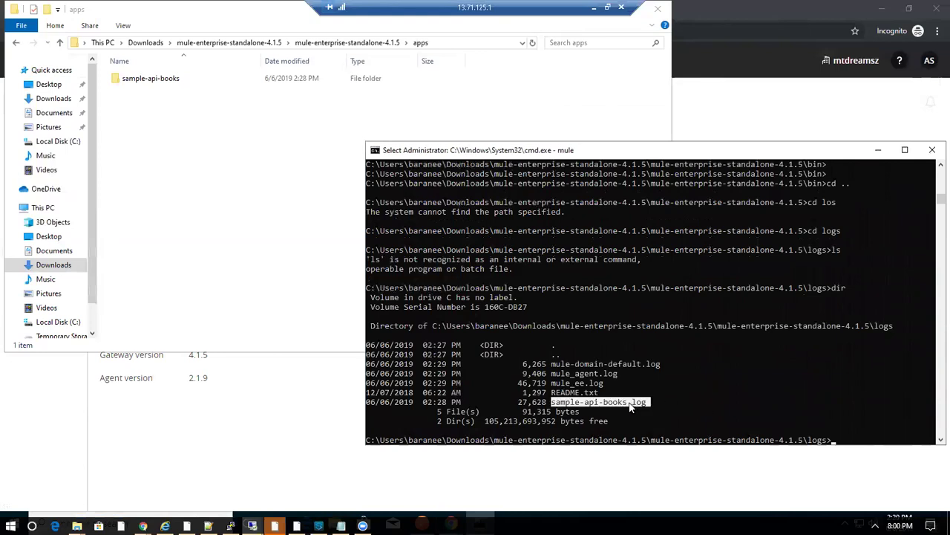
{"action": "right_click", "coordinate": [724, 150]}
{"action": "mouse_move", "coordinate": [757, 235]}
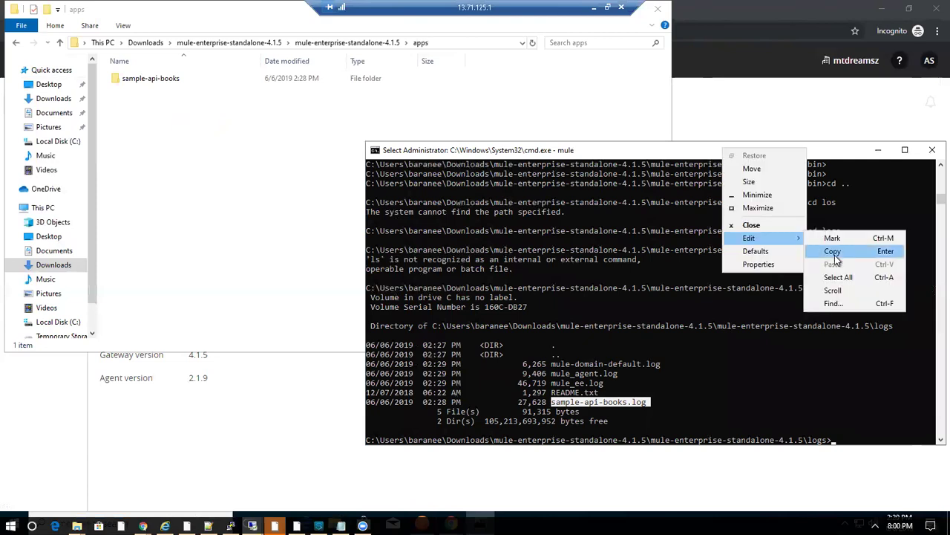
{"action": "left_click", "coordinate": [838, 252]}
{"action": "type", "text": "e"}
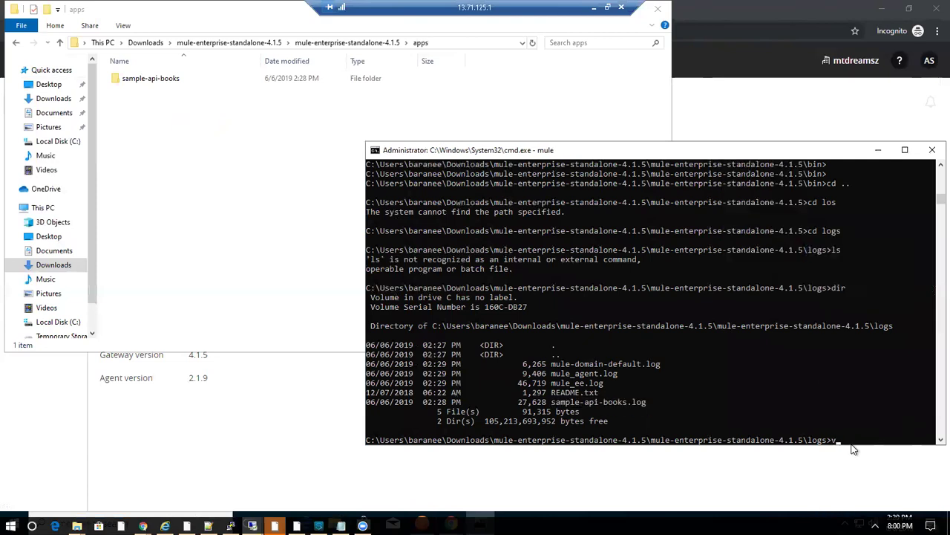
{"action": "type", "text": "dit"}
{"action": "left_click", "coordinate": [865, 434]}
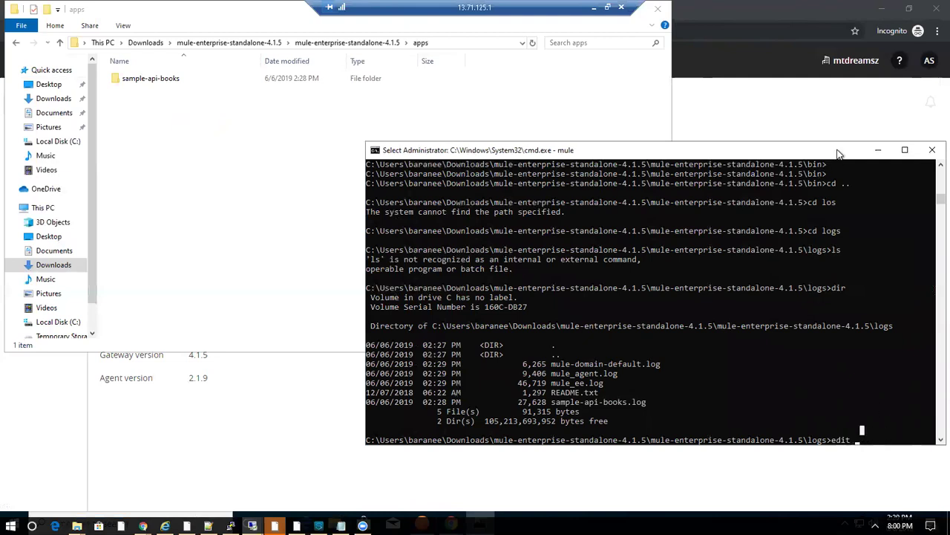
{"action": "right_click", "coordinate": [838, 151]}
{"action": "key", "text": "Escape"}
{"action": "type", "text": "sam"}
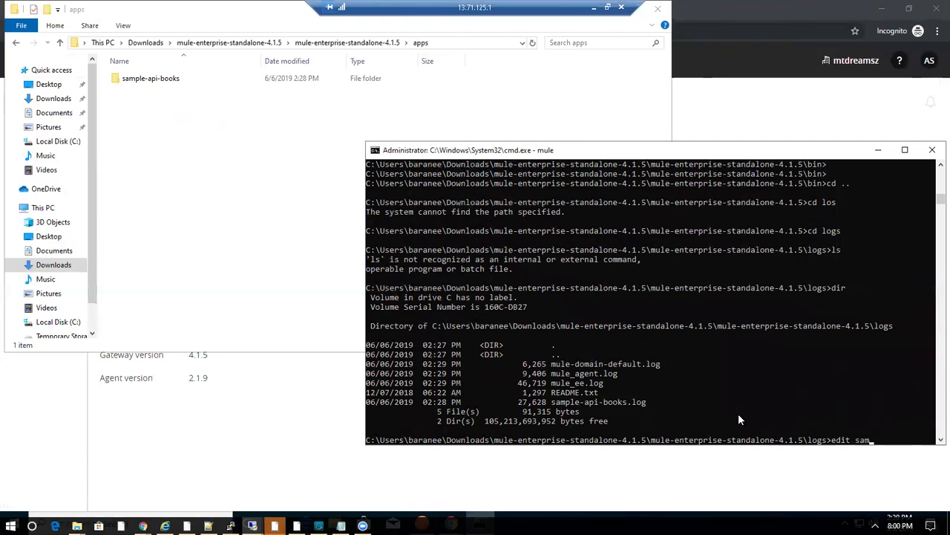
{"action": "key", "text": "Tab"}
{"action": "key", "text": "Return"}
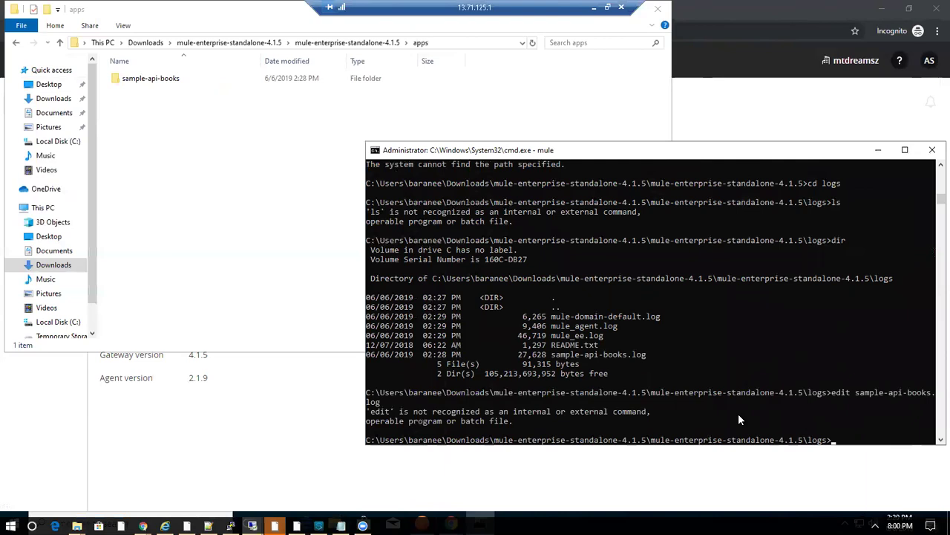
Launch Notepad from the prompt and copy the apps folder path from File Explorer.
{"action": "type", "text": "notepd"}
{"action": "key", "text": "BackSpace"}
{"action": "type", "text": "ad"}
{"action": "key", "text": "Return"}
{"action": "key", "text": "alt+f"}
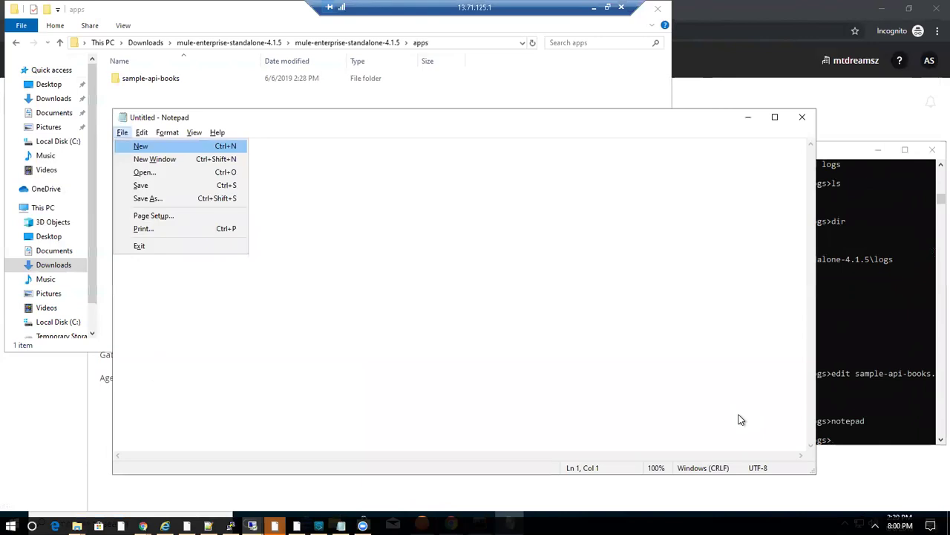
{"action": "key", "text": "Escape"}
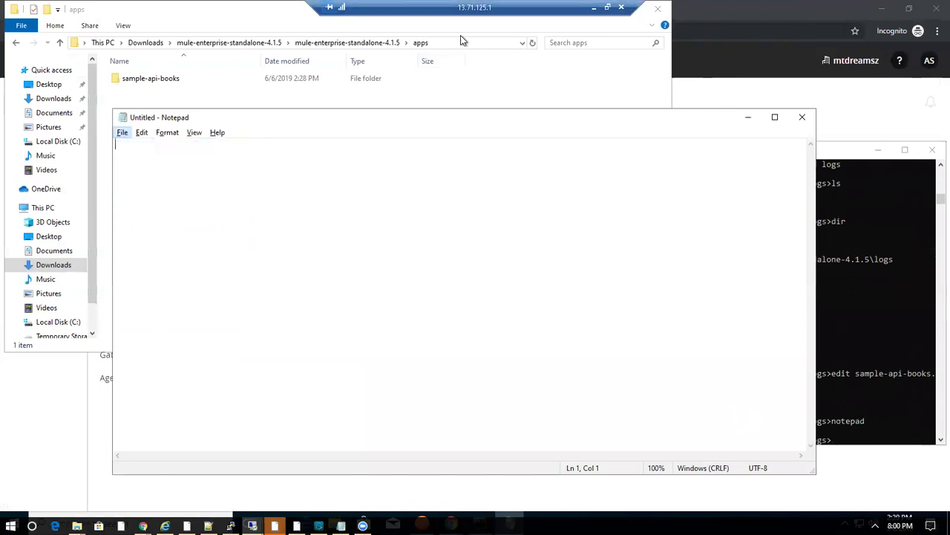
{"action": "left_click", "coordinate": [456, 46]}
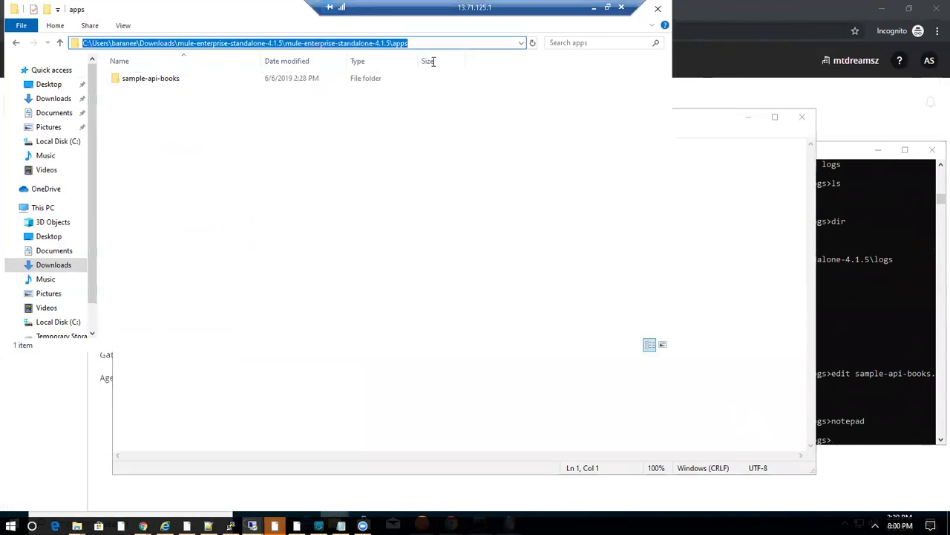
{"action": "left_click", "coordinate": [328, 228]}
Open sample-api-books.log from the logs folder in Notepad, showing All Files.
{"action": "key", "text": "alt+f"}
{"action": "key", "text": "o"}
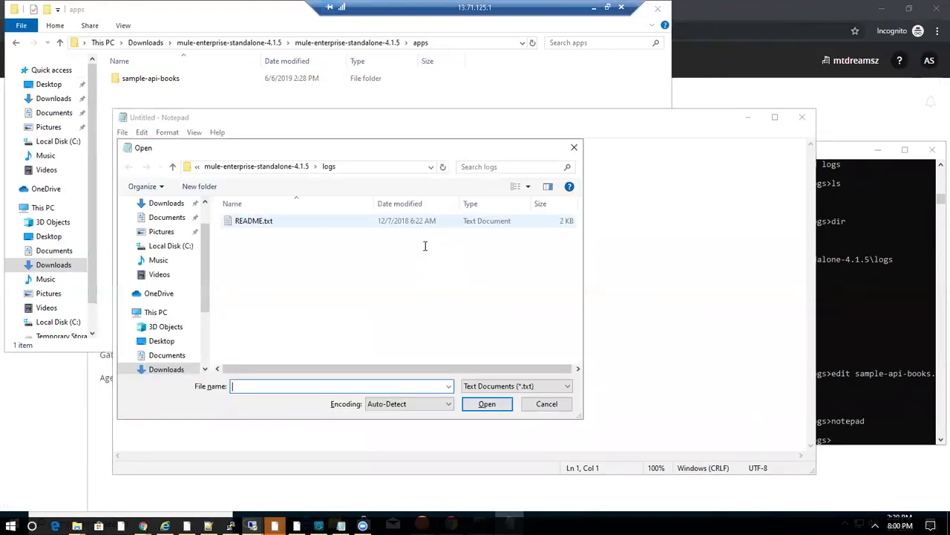
{"action": "key", "text": "ctrl+v"}
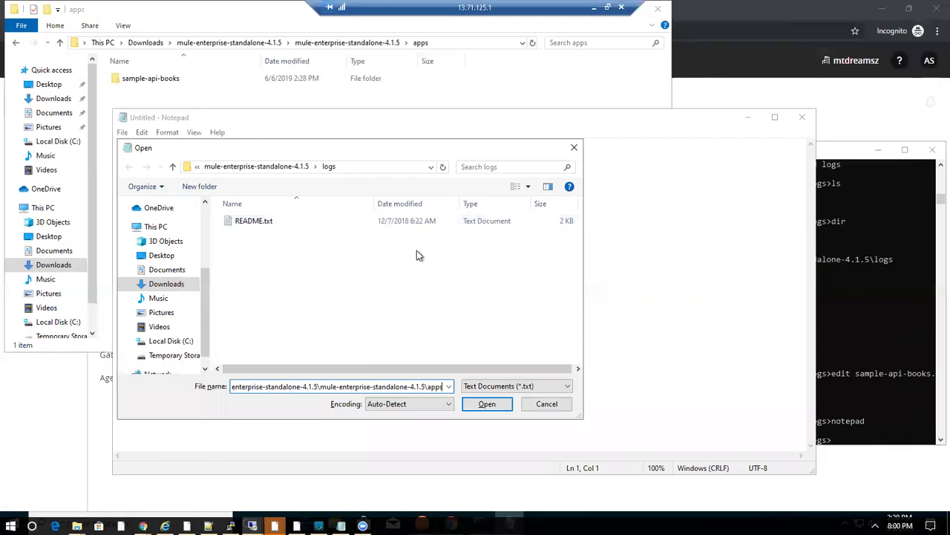
{"action": "left_click", "coordinate": [470, 405]}
{"action": "left_click", "coordinate": [252, 300]}
{"action": "double_click", "coordinate": [252, 300]}
{"action": "left_click", "coordinate": [496, 386]}
{"action": "left_click", "coordinate": [496, 407]}
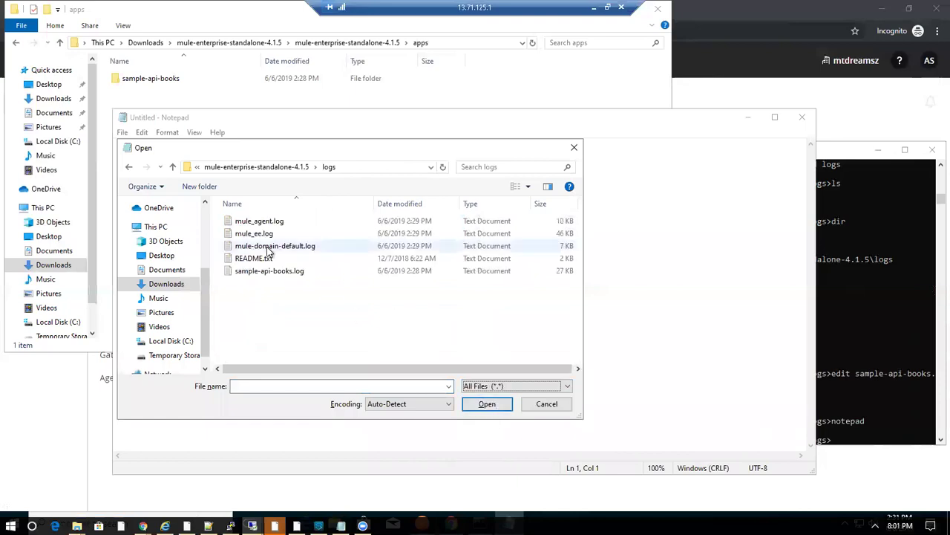
{"action": "double_click", "coordinate": [272, 270]}
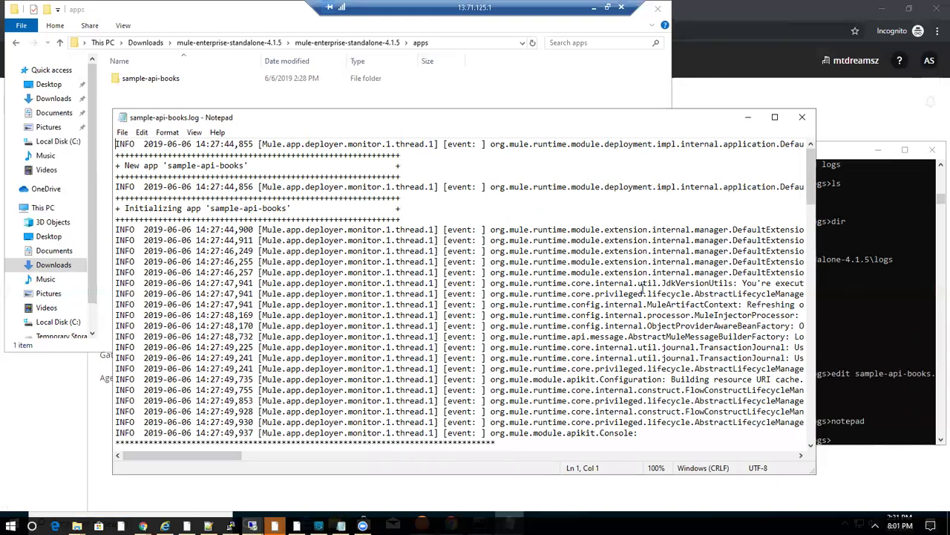
Review the maximized log, search it for 'error' finding no match, then close Notepad.
{"action": "key", "text": "super+Up"}
{"action": "key", "text": "ctrl+End"}
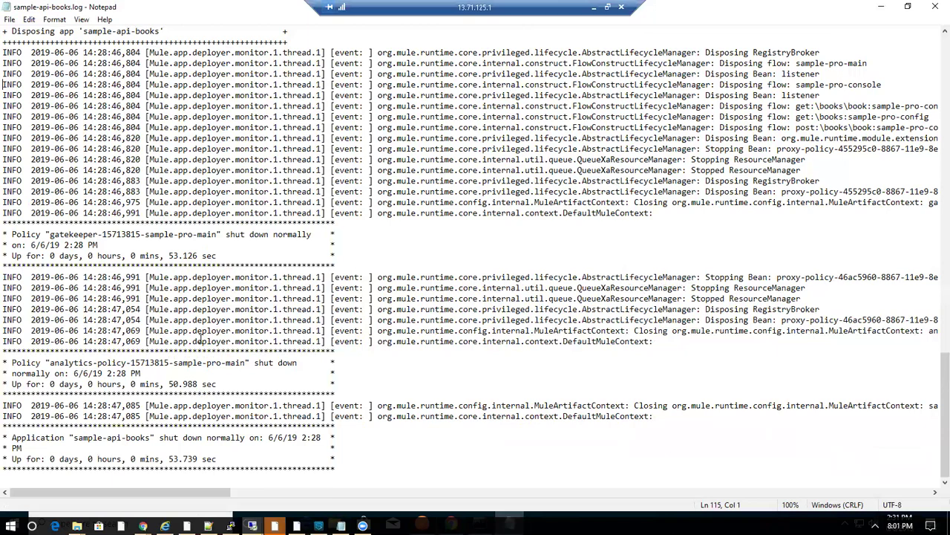
{"action": "key", "text": "F3"}
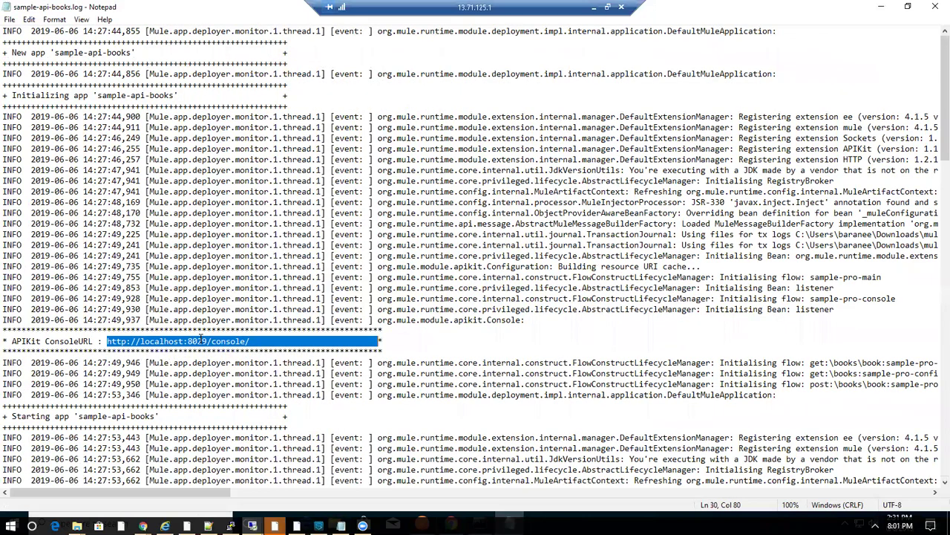
{"action": "key", "text": "ctrl+f"}
{"action": "key", "text": "Return"}
{"action": "key", "text": "Return"}
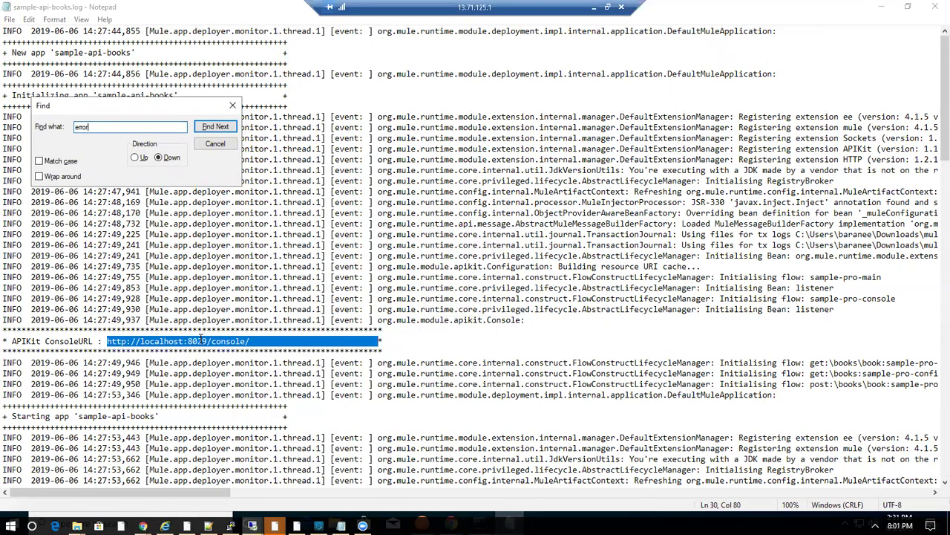
{"action": "key", "text": "Escape"}
{"action": "left_click", "coordinate": [426, 298]}
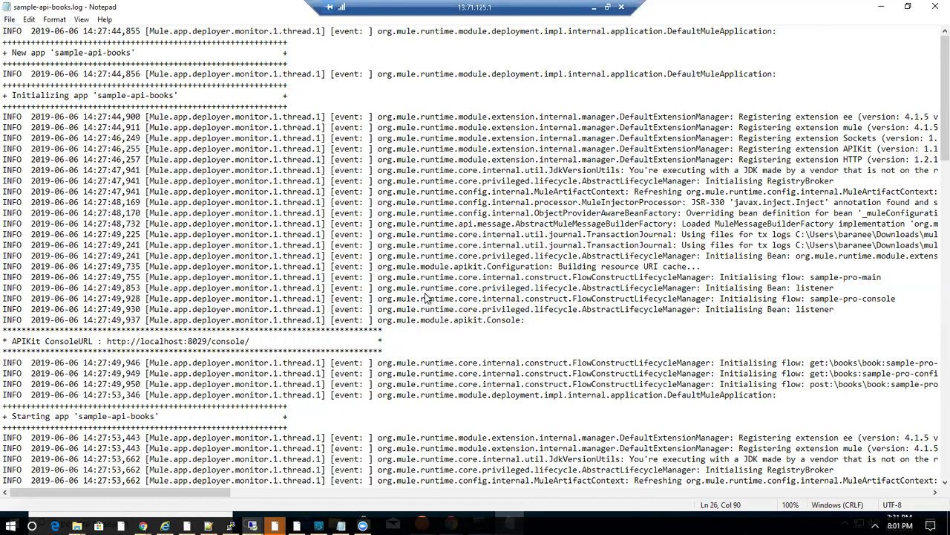
{"action": "key", "text": "alt+F4"}
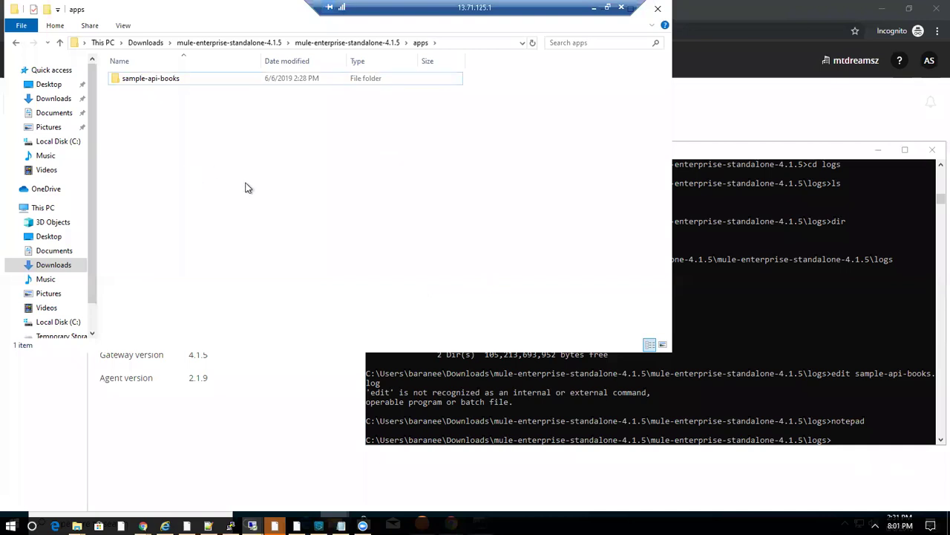
Restart the Mule 4.1.5 server by running mule from its bin folder.
{"action": "left_click", "coordinate": [715, 381]}
{"action": "type", "text": "cd ."}
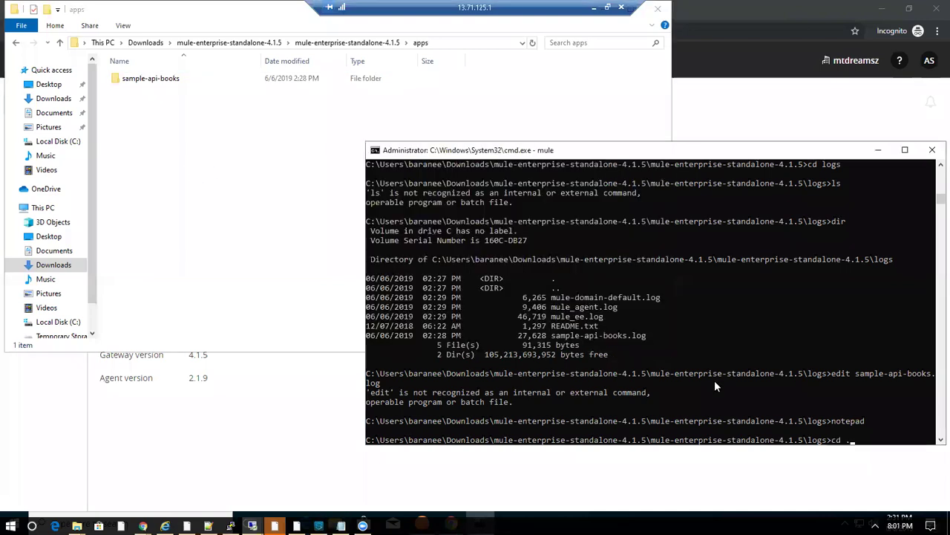
{"action": "type", "text": "."}
{"action": "key", "text": "Return"}
{"action": "type", "text": "cd bin"}
{"action": "key", "text": "Return"}
{"action": "type", "text": "m"}
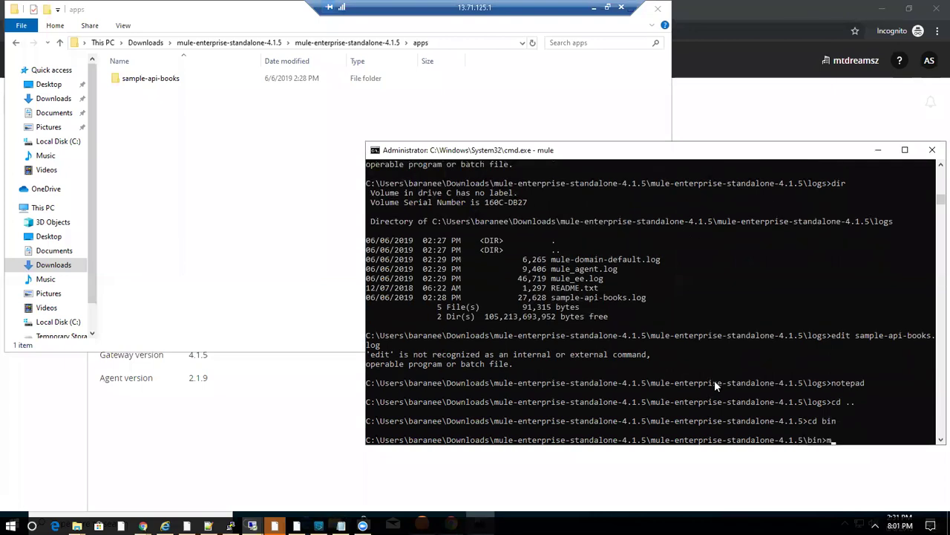
{"action": "type", "text": "ule"}
{"action": "key", "text": "Return"}
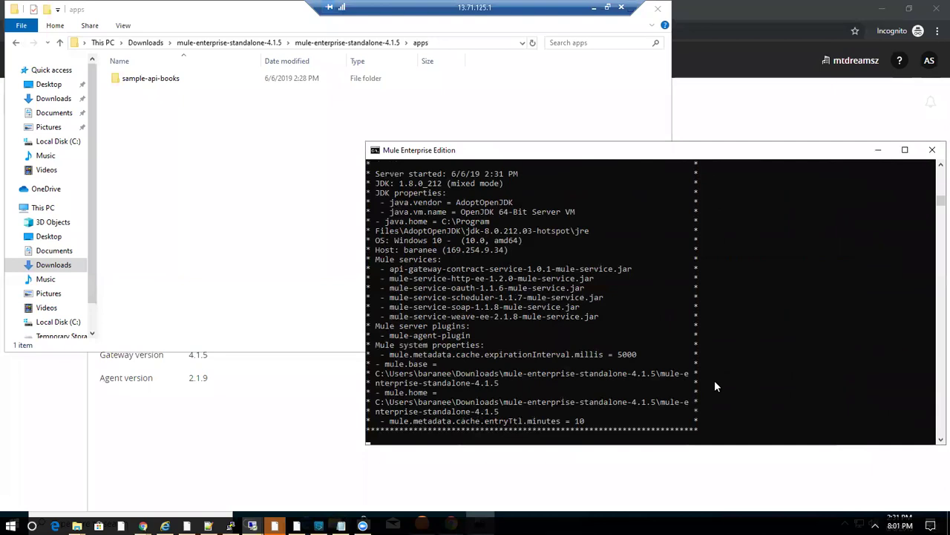
Check the apps folder path and the server console, then return to the Deploy Application page.
{"action": "left_click", "coordinate": [448, 54]}
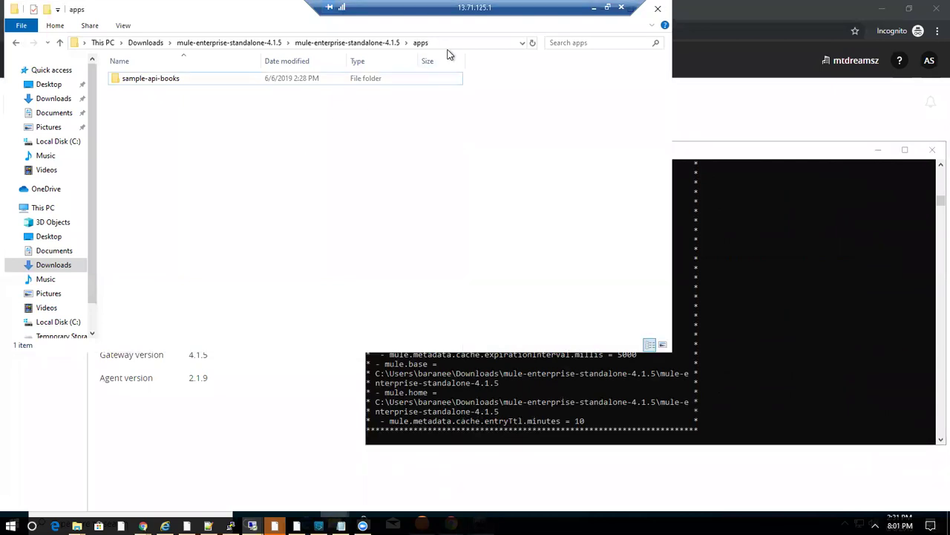
{"action": "left_click", "coordinate": [452, 43]}
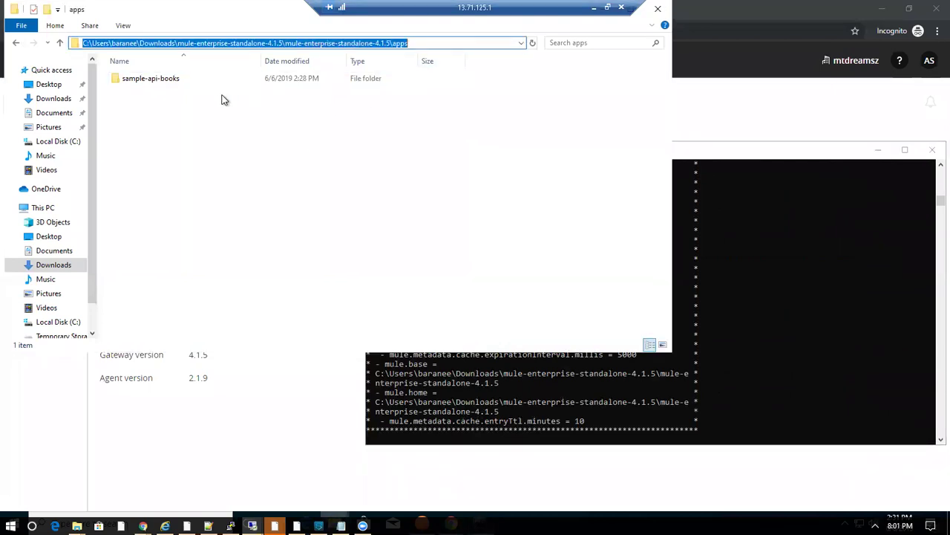
{"action": "left_click", "coordinate": [217, 146]}
{"action": "left_click", "coordinate": [793, 318]}
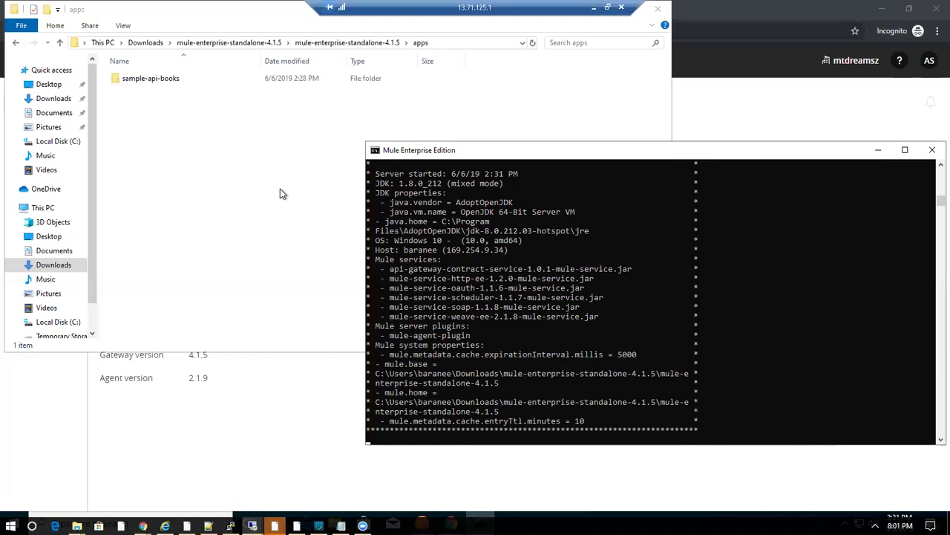
{"action": "key", "text": "alt+Tab"}
{"action": "key", "text": "alt+Tab"}
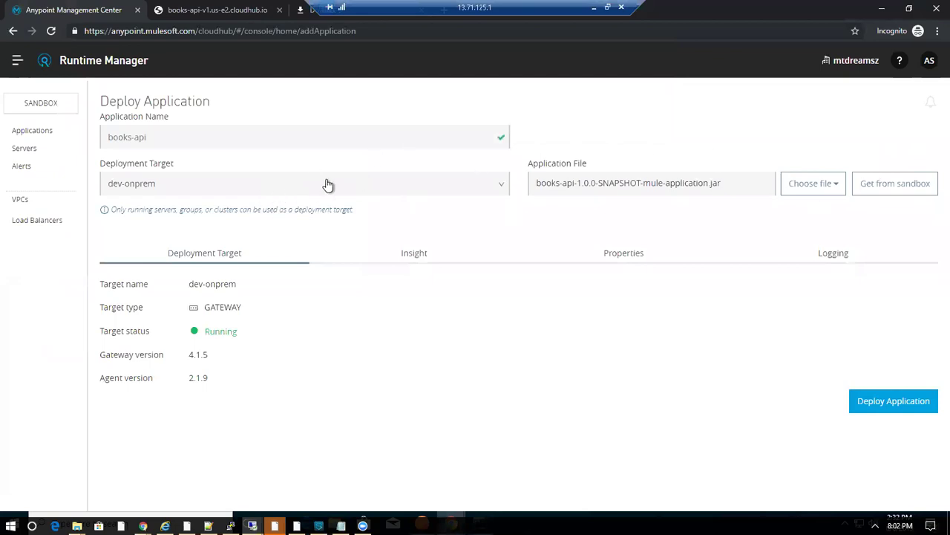
Maximize the Mule console, scrolled to the 'Failed to deploy artifact' block for sample-api-books.
{"action": "key", "text": "alt+Tab"}
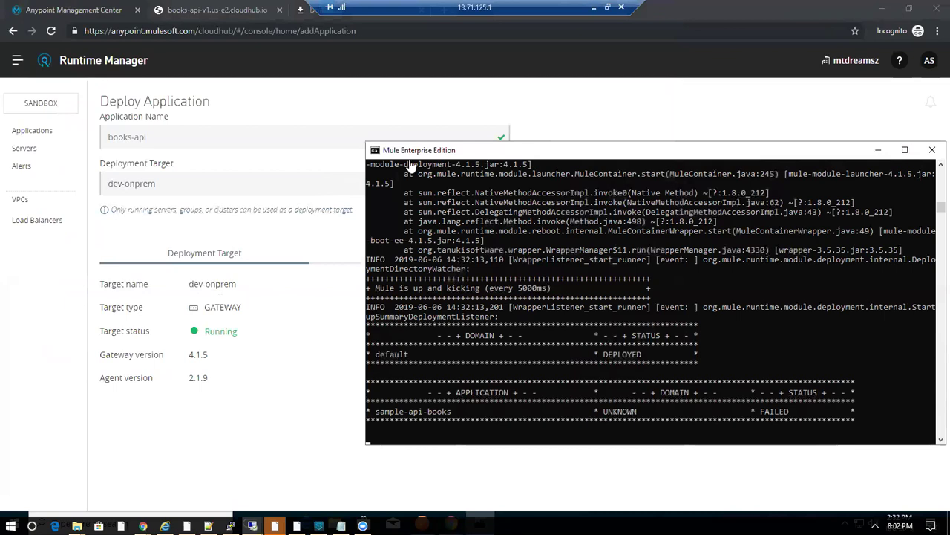
{"action": "double_click", "coordinate": [783, 413]}
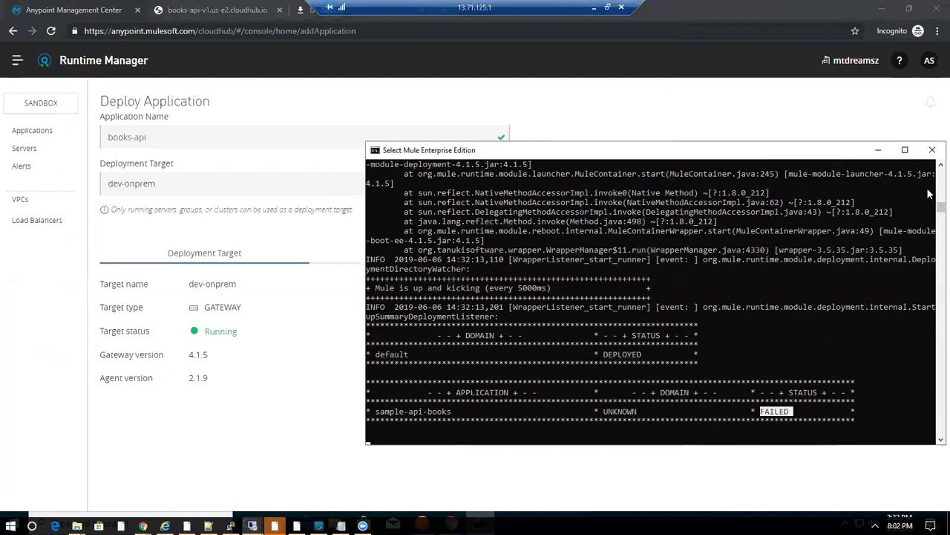
{"action": "left_click", "coordinate": [940, 164]}
{"action": "left_click", "coordinate": [938, 164]}
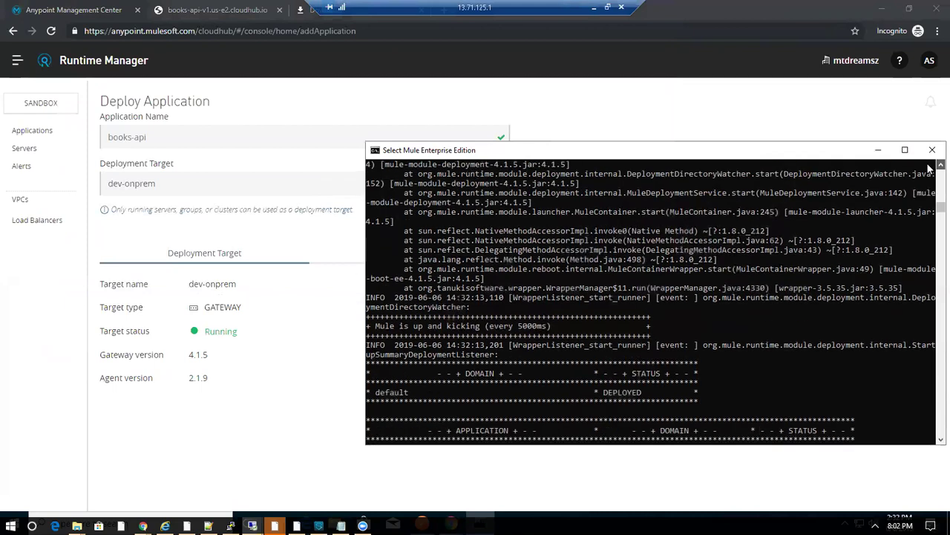
{"action": "scroll", "coordinate": [928, 169], "scroll_direction": "up", "scroll_amount": 4}
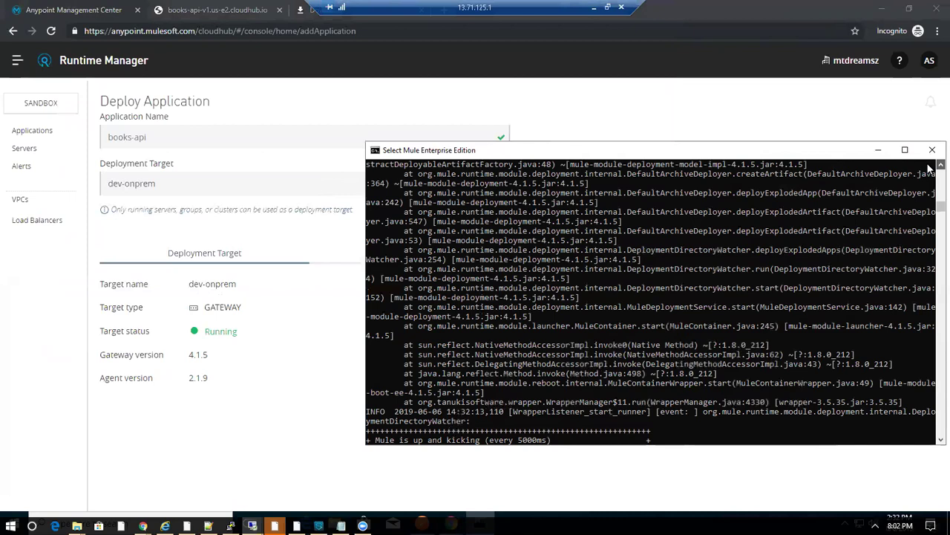
{"action": "scroll", "coordinate": [928, 169], "scroll_direction": "up", "scroll_amount": 6}
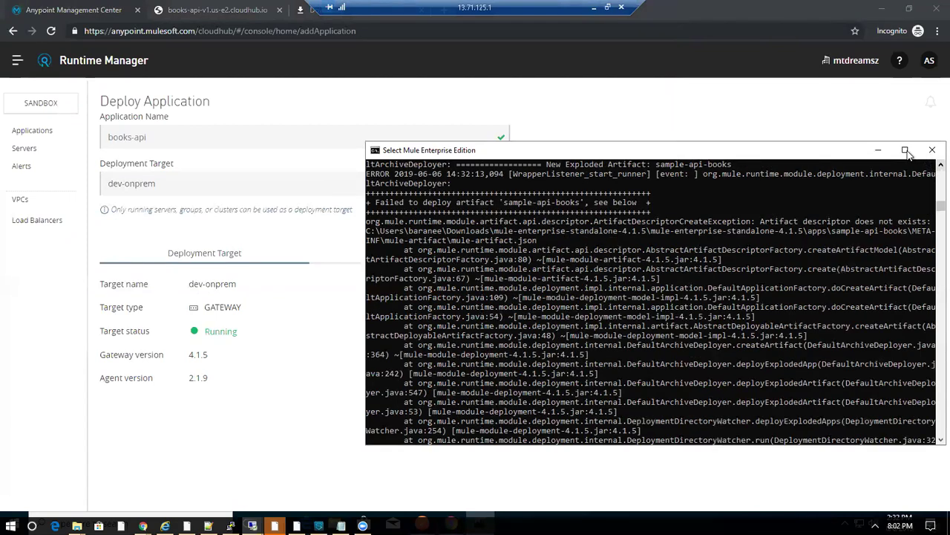
{"action": "left_click", "coordinate": [905, 149]}
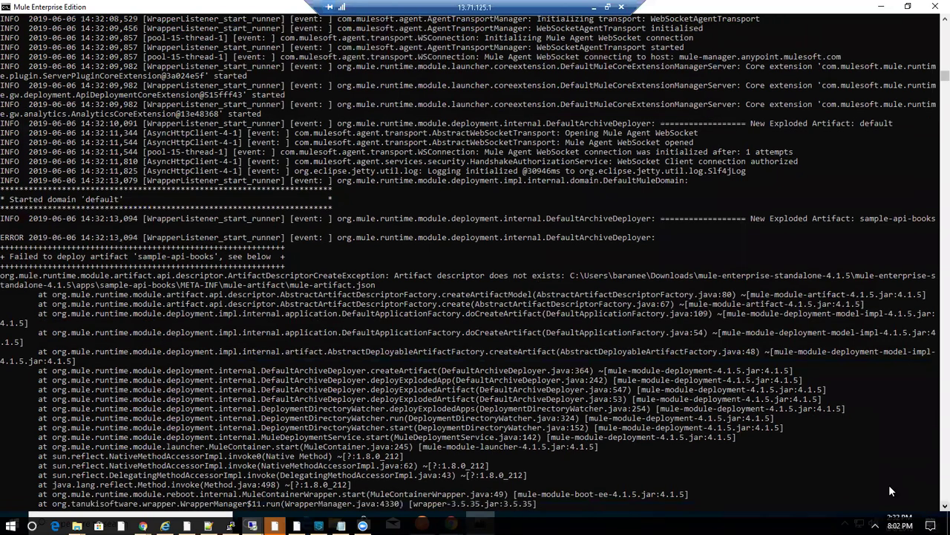
Collapse src/main/resources of sample-api-books in Anypoint Studio's Package Explorer to reveal mule-artifact.json.
{"action": "left_click", "coordinate": [594, 7]}
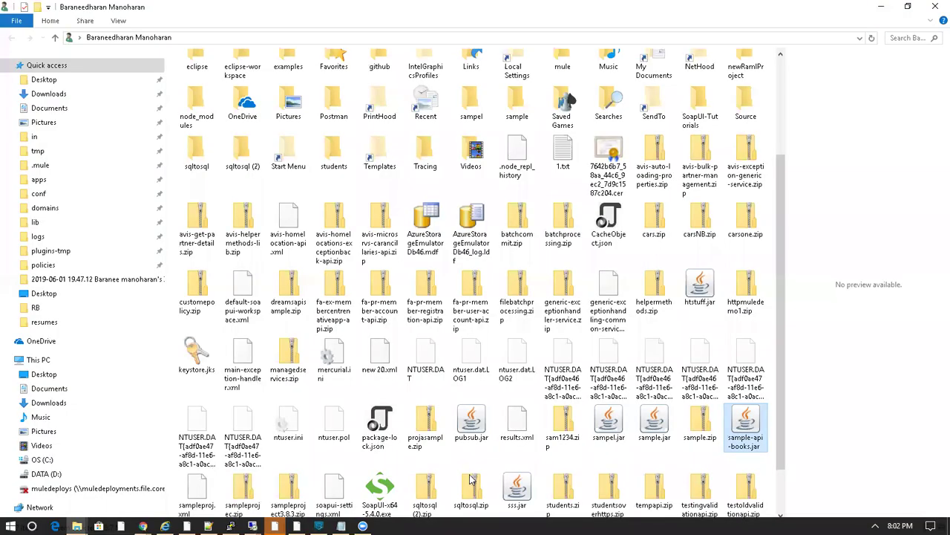
{"action": "key", "text": "alt+Tab"}
{"action": "left_click", "coordinate": [185, 295]}
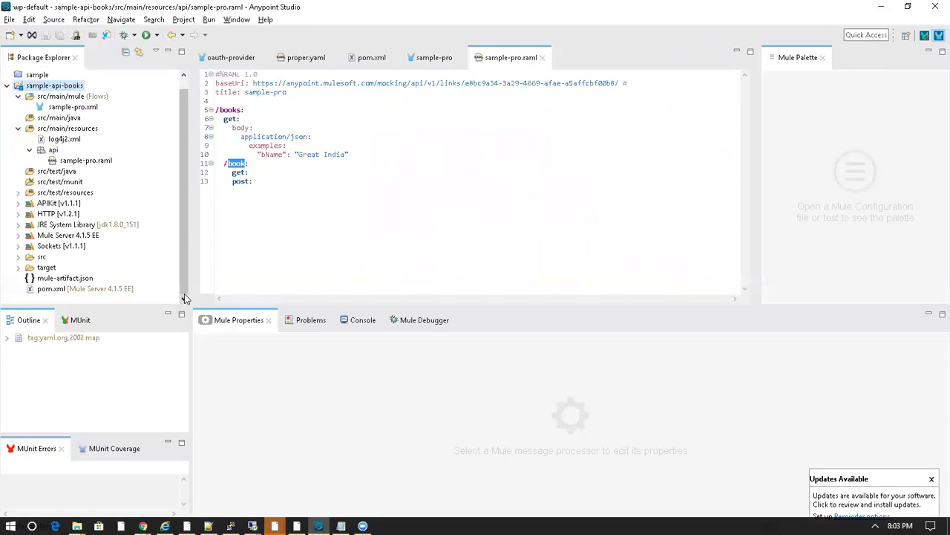
{"action": "left_click", "coordinate": [19, 129]}
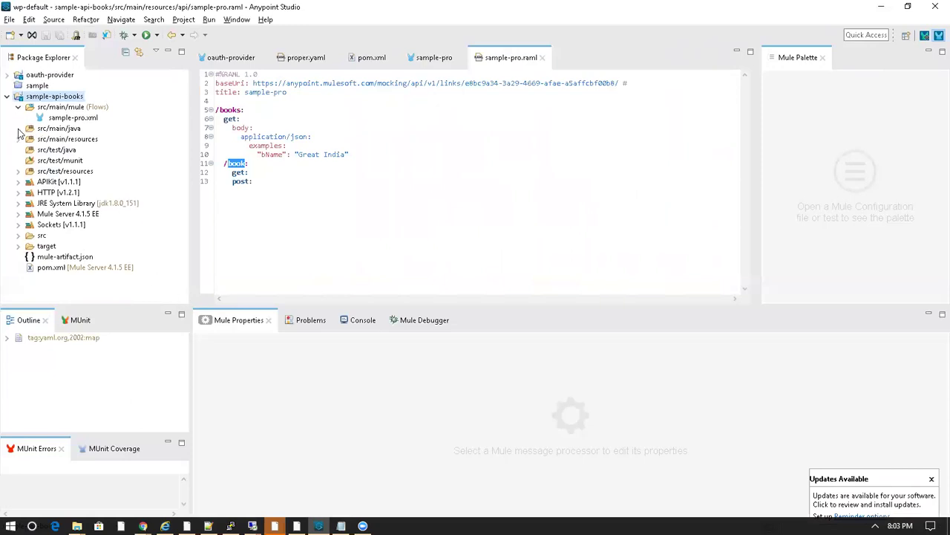
{"action": "key", "text": "alt+Tab"}
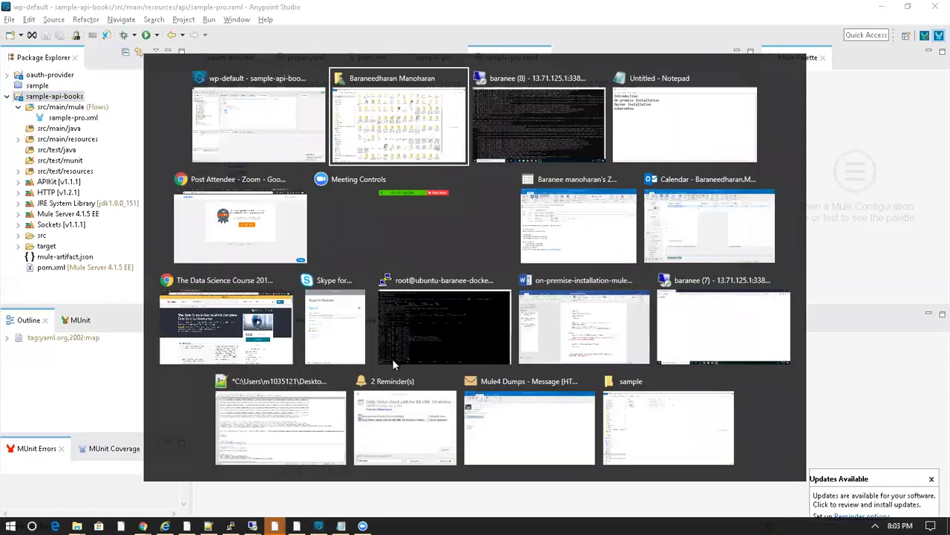
Check the Runtime Manager applications list, then bring the server's apps folder forward.
{"action": "key", "text": "alt+Tab"}
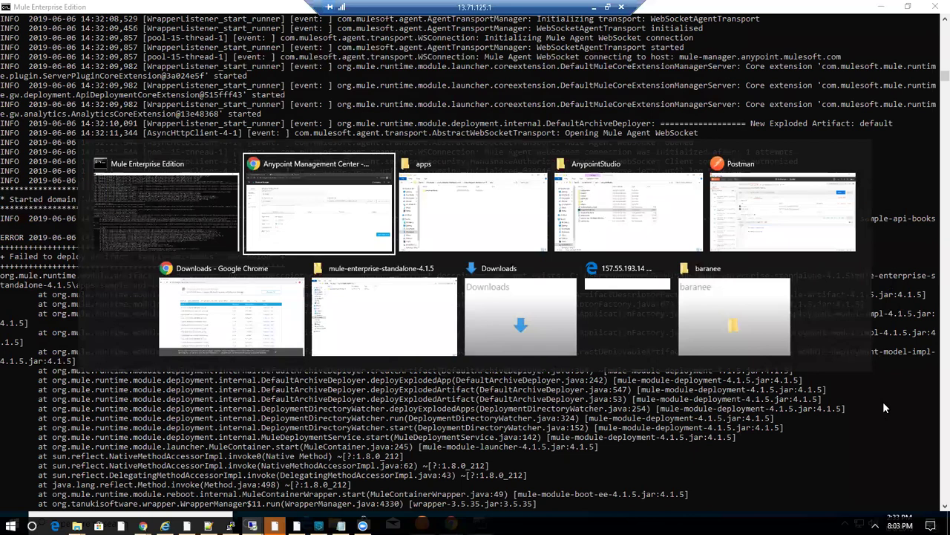
{"action": "key", "text": "alt+Tab"}
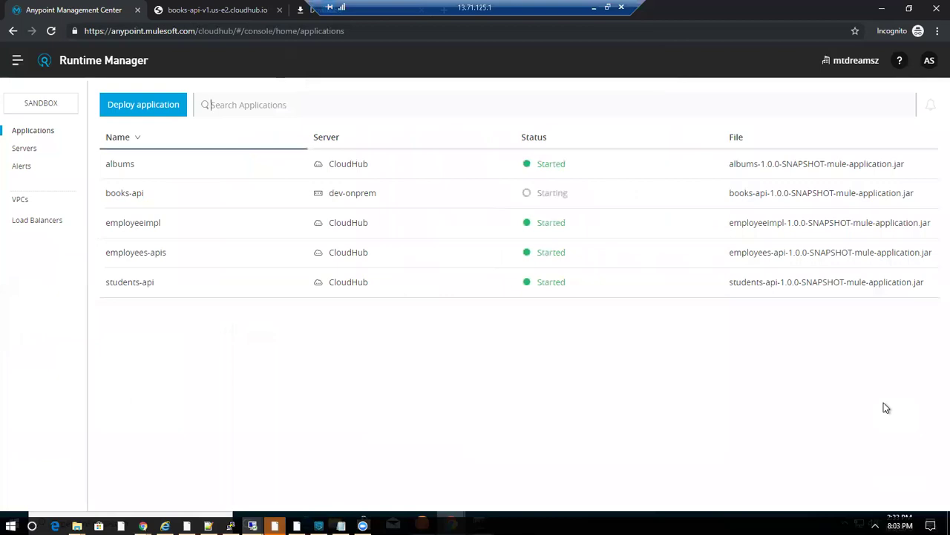
{"action": "key", "text": "alt+Tab"}
{"action": "key", "text": "Tab"}
{"action": "left_click", "coordinate": [439, 214]}
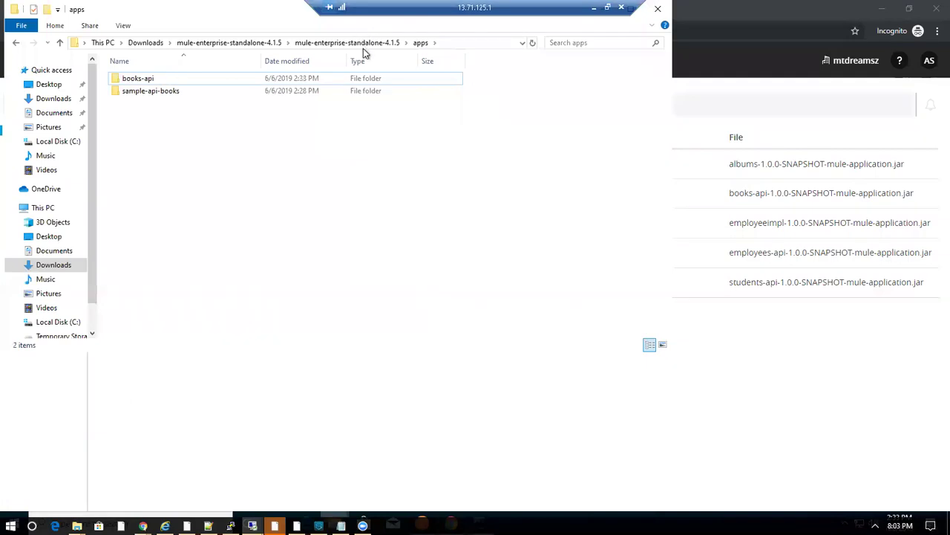
Inspect the books-api and sample-api-books folder contents, then return to Runtime Manager.
{"action": "left_click", "coordinate": [153, 78]}
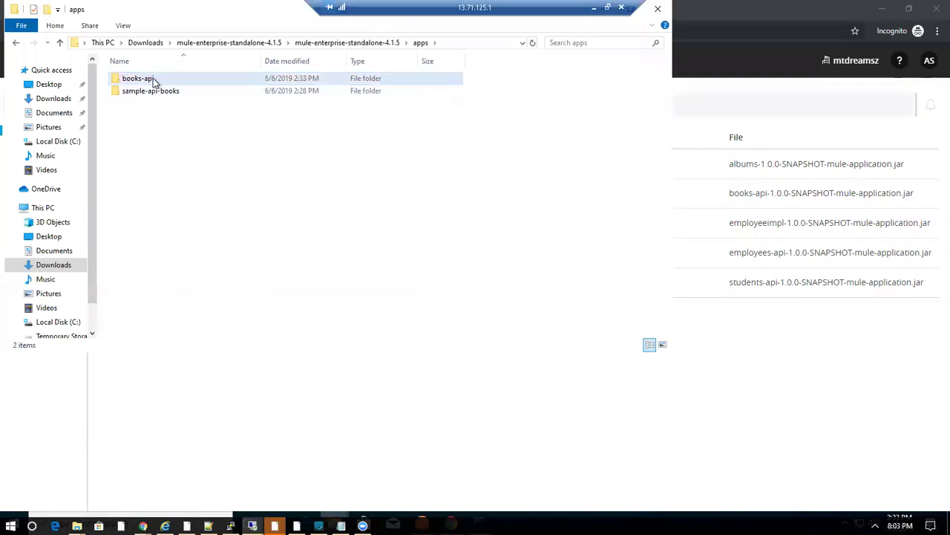
{"action": "double_click", "coordinate": [153, 78]}
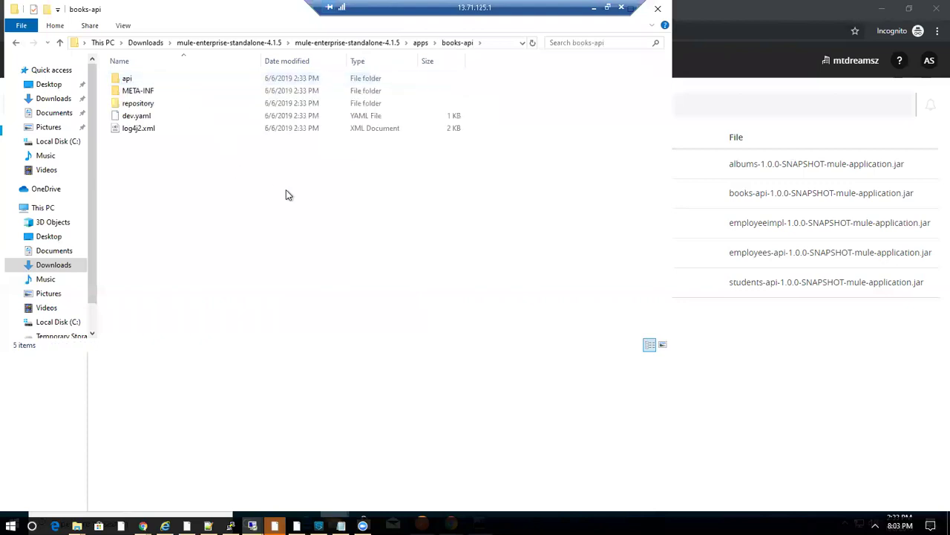
{"action": "key", "text": "alt+Left"}
{"action": "key", "text": "Down"}
{"action": "key", "text": "Return"}
{"action": "key", "text": "alt+Left"}
{"action": "key", "text": "Up"}
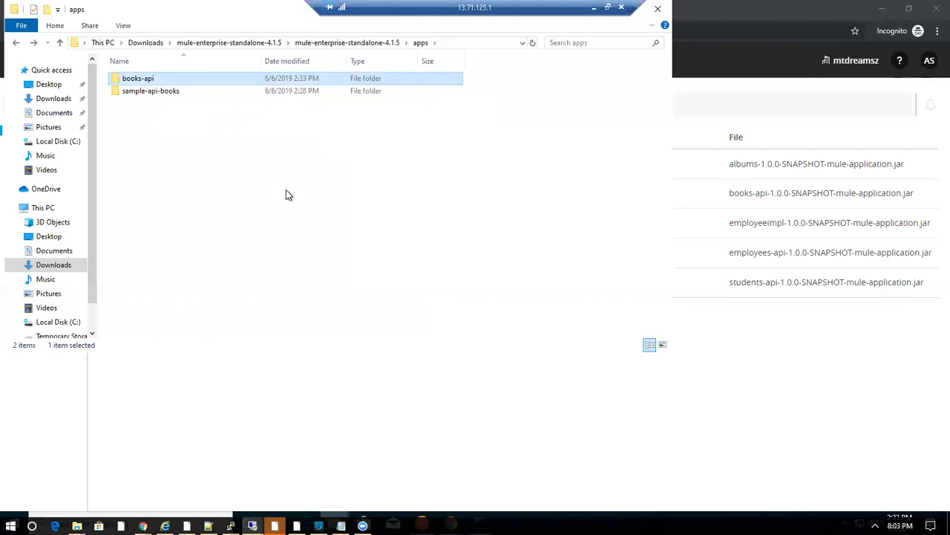
{"action": "key", "text": "Return"}
{"action": "key", "text": "Down"}
{"action": "key", "text": "Down"}
{"action": "key", "text": "Down"}
{"action": "key", "text": "Down"}
{"action": "key", "text": "alt+Tab"}
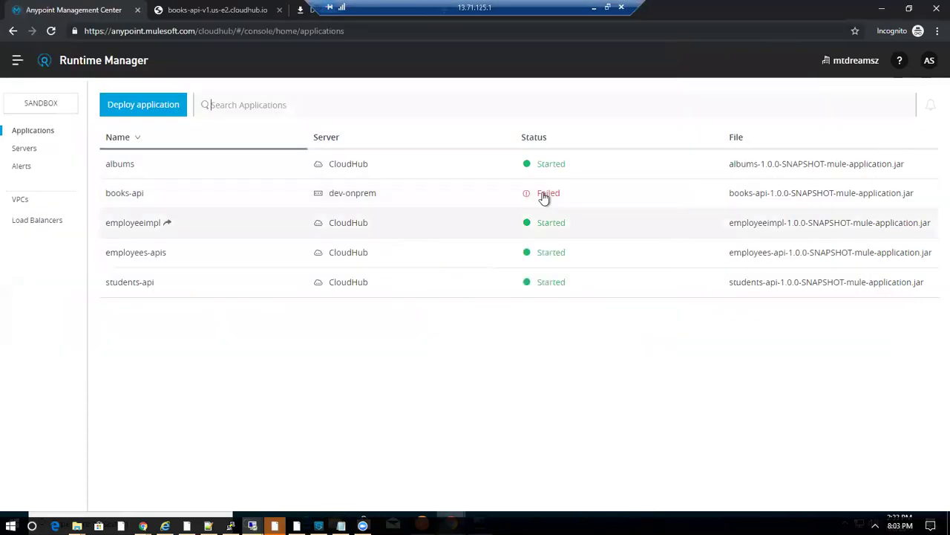
Open books-api and read its failure: it requires runtime 4.2.0, but the server runs Mule 4.1.5.
{"action": "left_click", "coordinate": [545, 196]}
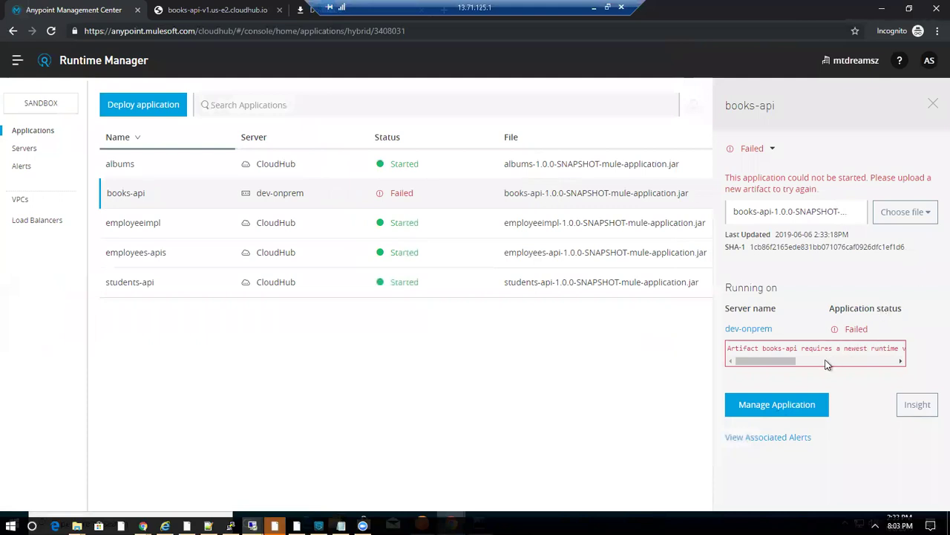
{"action": "left_click", "coordinate": [826, 362]}
{"action": "left_click_drag", "start_coordinate": [826, 363], "coordinate": [885, 360]}
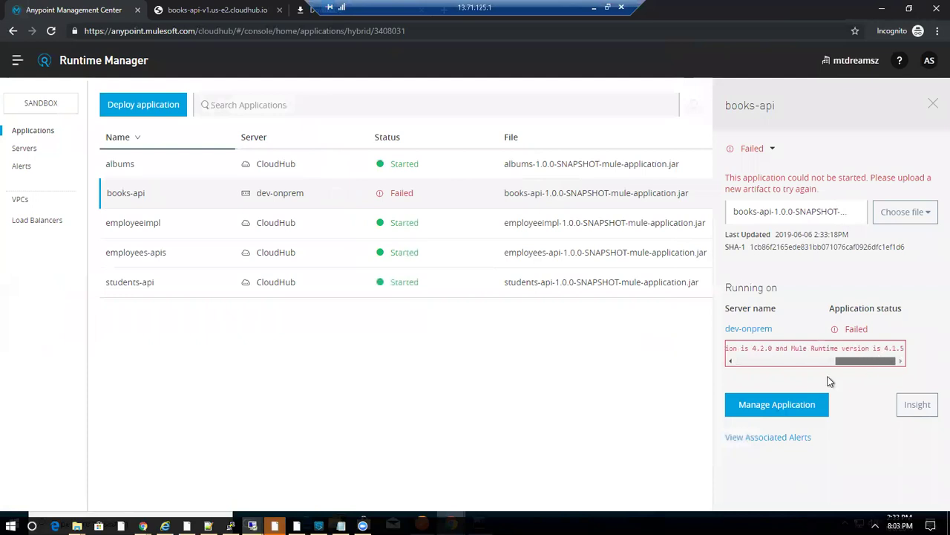
{"action": "left_click", "coordinate": [735, 359]}
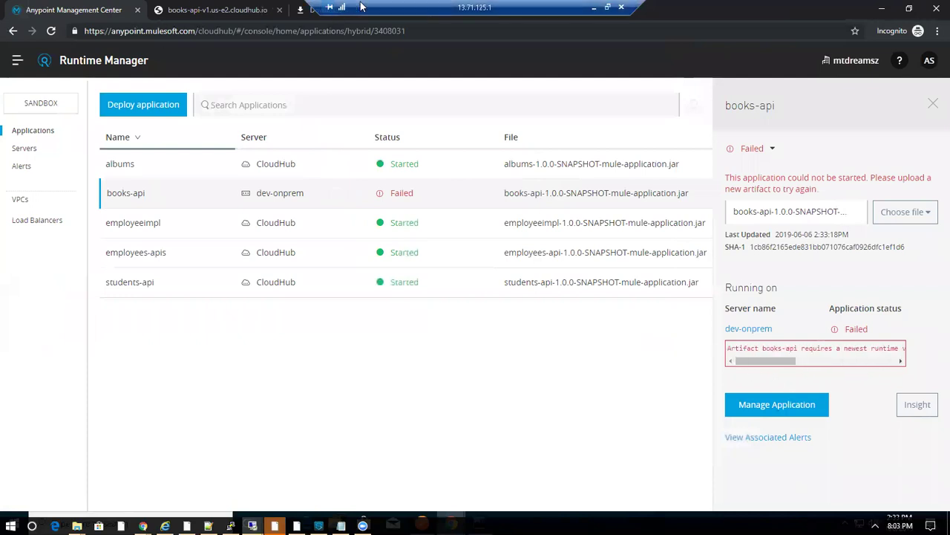
Check the books-api folder window, then go to the MuleSoft downloads page.
{"action": "key", "text": "alt+Tab"}
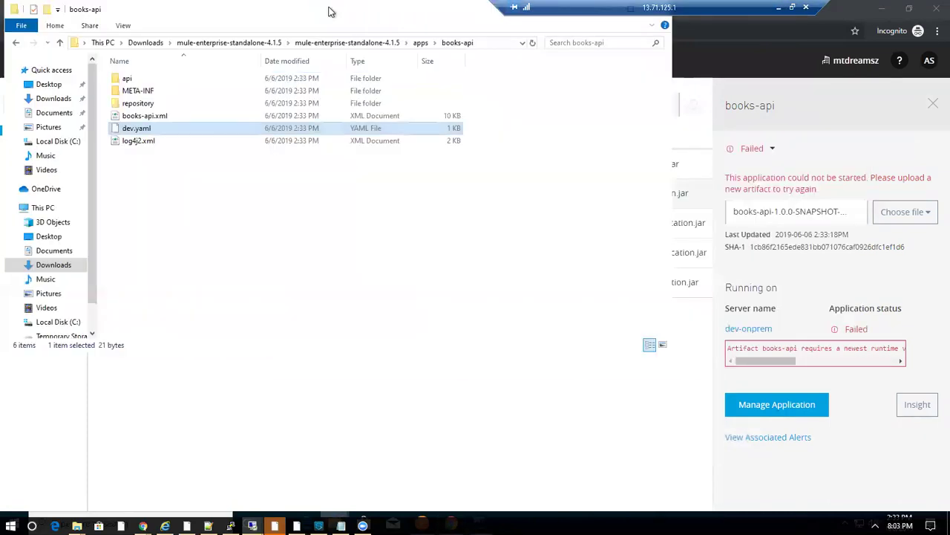
{"action": "key", "text": "alt+Tab"}
{"action": "key", "text": "alt+Tab"}
{"action": "key", "text": "alt+Tab"}
{"action": "key", "text": "alt+Tab"}
{"action": "key", "text": "alt+Tab"}
{"action": "key", "text": "alt+Tab"}
{"action": "key", "text": "alt+Tab"}
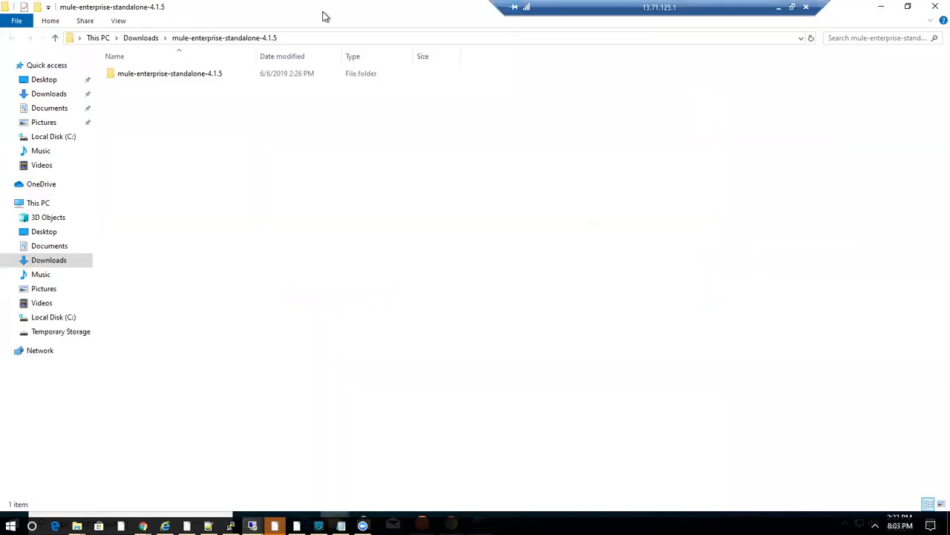
{"action": "key", "text": "alt+Tab"}
{"action": "key", "text": "alt+Tab"}
{"action": "key", "text": "alt+Tab"}
{"action": "key", "text": "alt+Tab"}
{"action": "key", "text": "alt+Tab"}
{"action": "key", "text": "alt+Tab"}
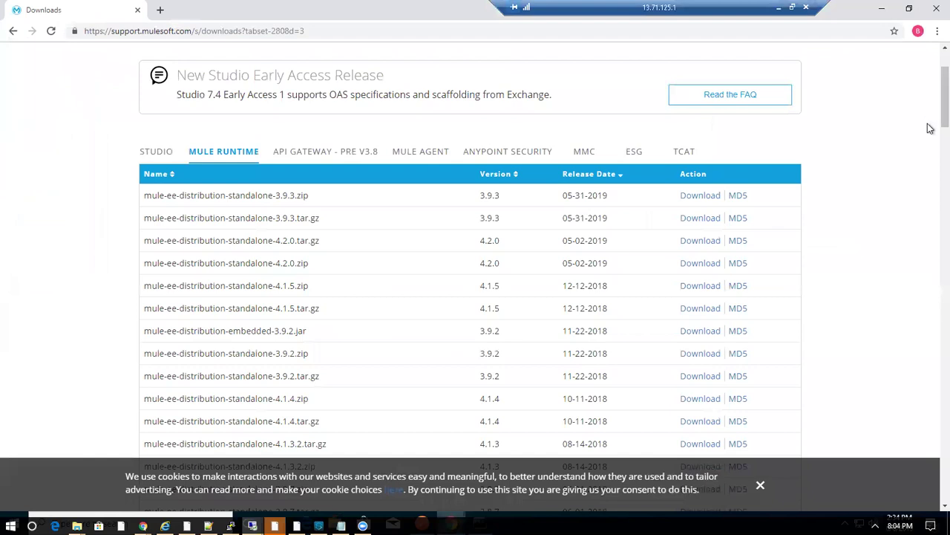
Download mule-ee-distribution-standalone-4.2.0.zip and follow its progress in Chrome's full downloads list.
{"action": "scroll", "coordinate": [929, 123], "scroll_direction": "down", "scroll_amount": 2}
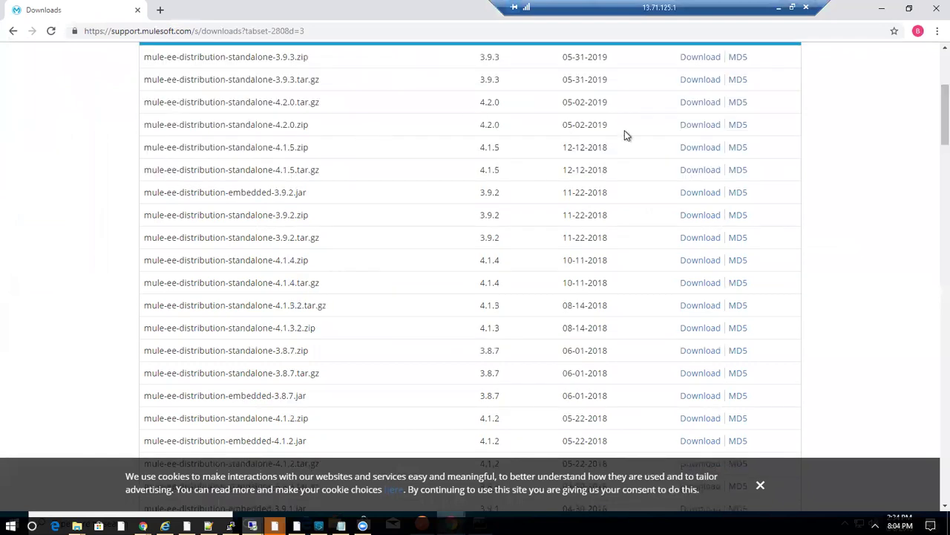
{"action": "left_click", "coordinate": [699, 124]}
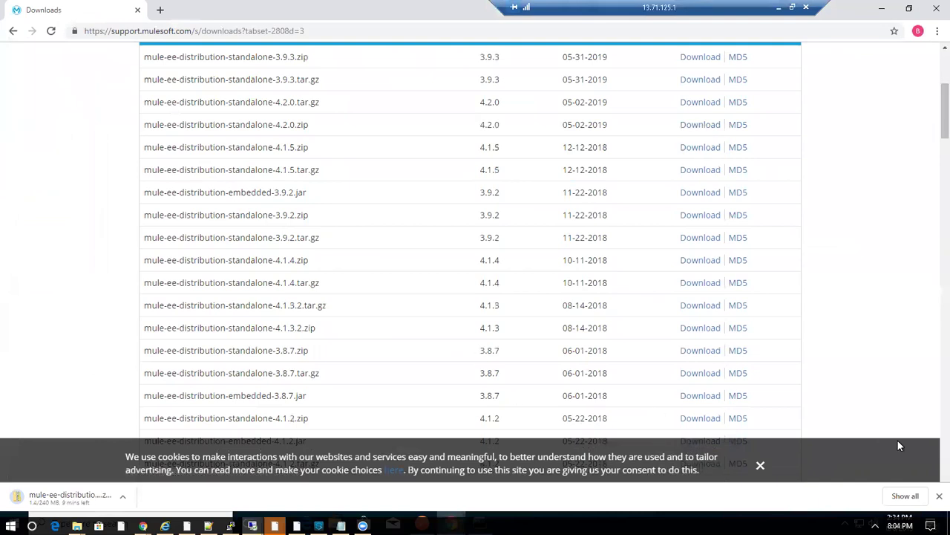
{"action": "left_click", "coordinate": [905, 496]}
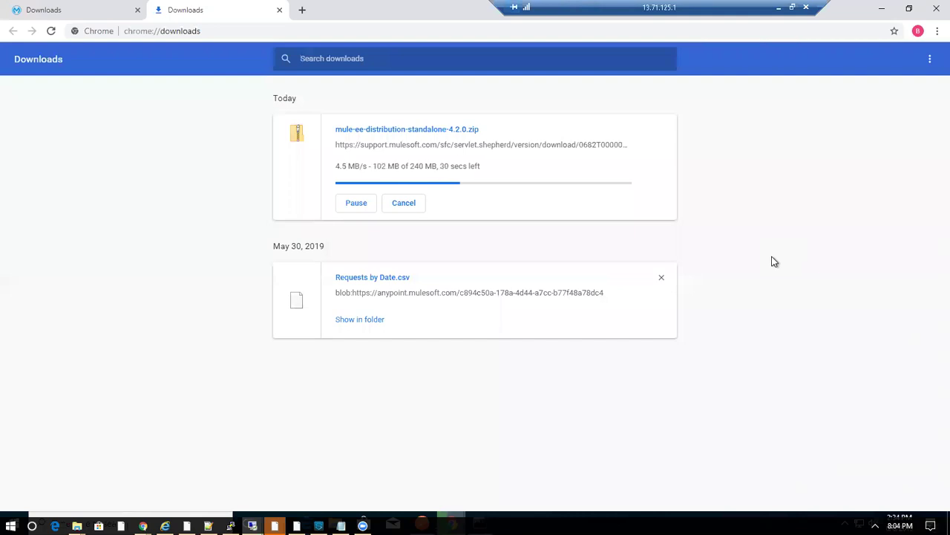
In Downloads, delete the mule-enterprise-standalone-4.1.5 zip, keeping the in-use 4.1.5 folder.
{"action": "key", "text": "super+r"}
{"action": "type", "text": "downloads"}
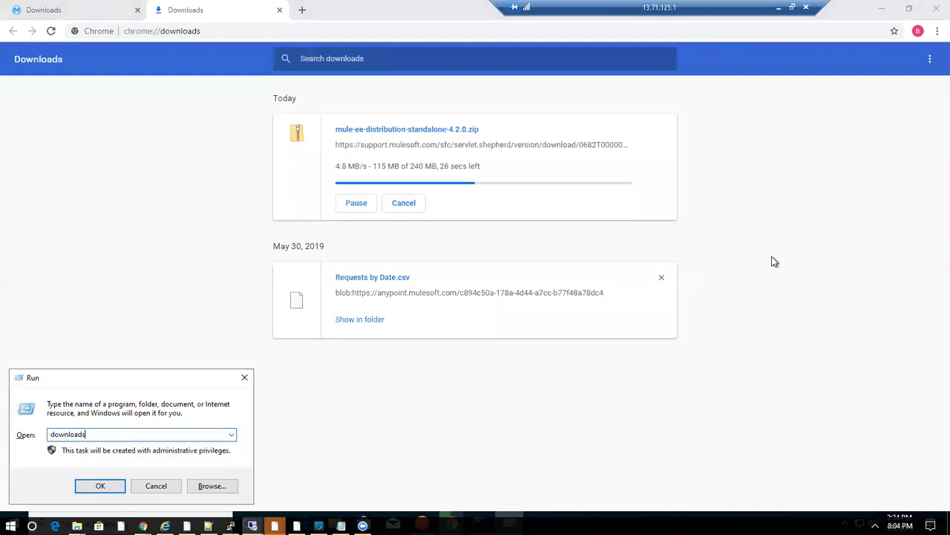
{"action": "key", "text": "Return"}
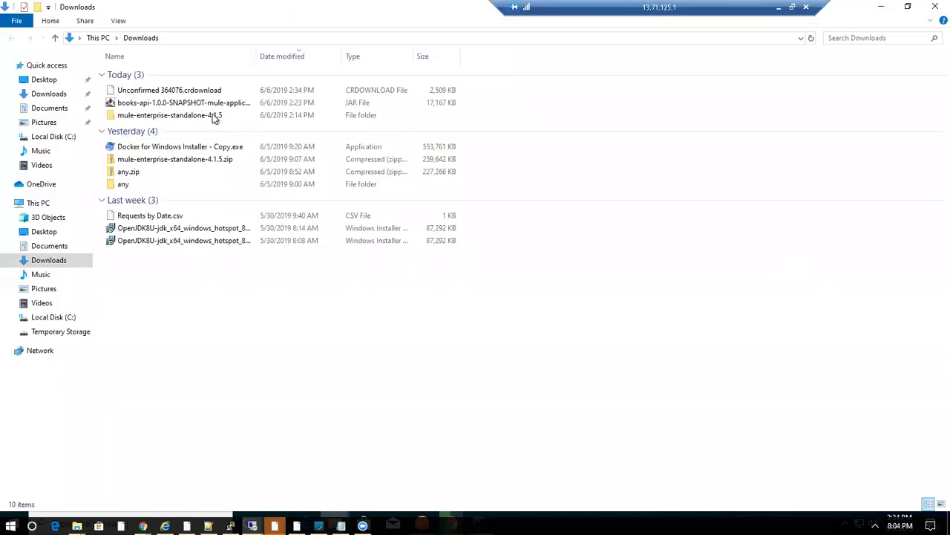
{"action": "left_click", "coordinate": [217, 118]}
{"action": "left_click", "coordinate": [226, 160], "text": "ctrl"}
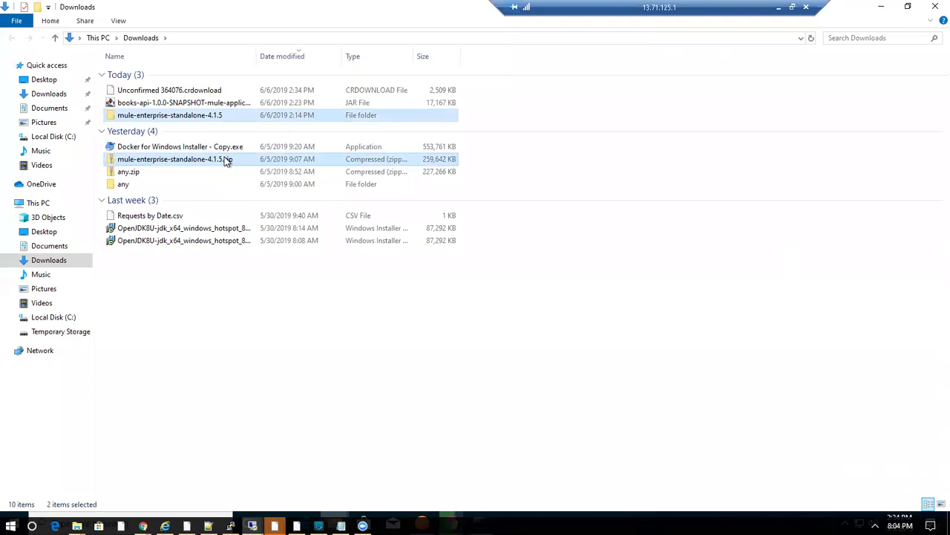
{"action": "key", "text": "Delete"}
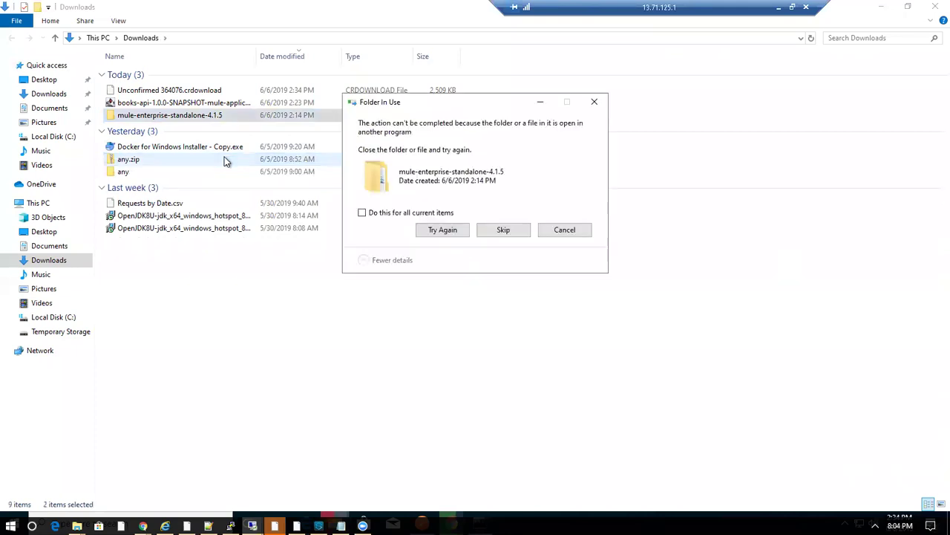
{"action": "key", "text": "Escape"}
{"action": "left_click", "coordinate": [429, 430]}
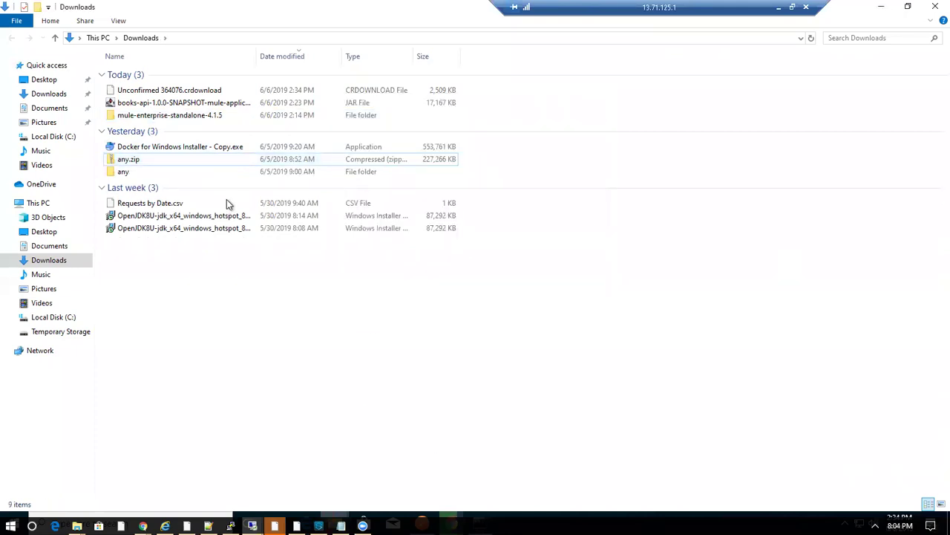
Stop the running Mule 4.1.5 server with Ctrl+C in its console, then return to Chrome downloads.
{"action": "left_click", "coordinate": [192, 117]}
{"action": "key", "text": "alt+Tab"}
{"action": "key", "text": "alt+Tab"}
{"action": "key", "text": "alt+Tab"}
{"action": "key", "text": "alt+Tab"}
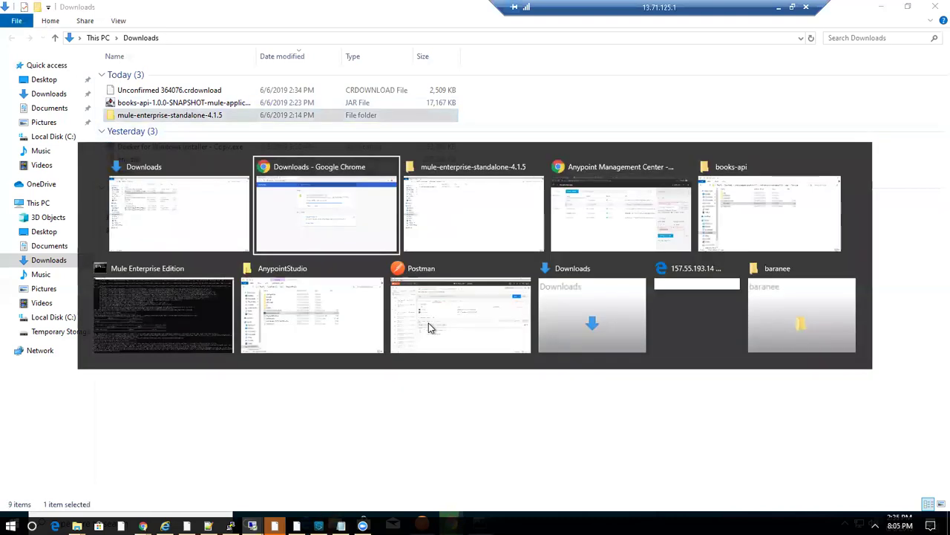
{"action": "key", "text": "alt+Tab"}
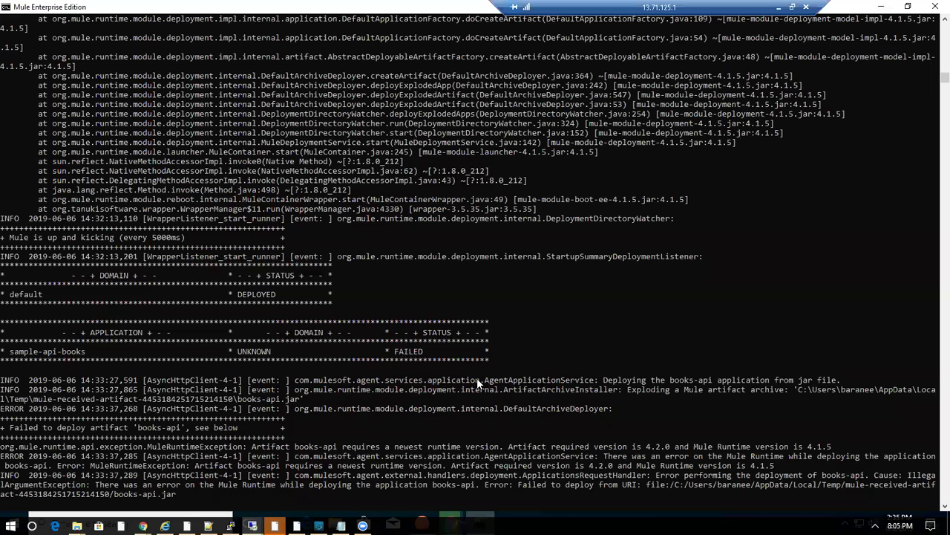
{"action": "key", "text": "ctrl+c"}
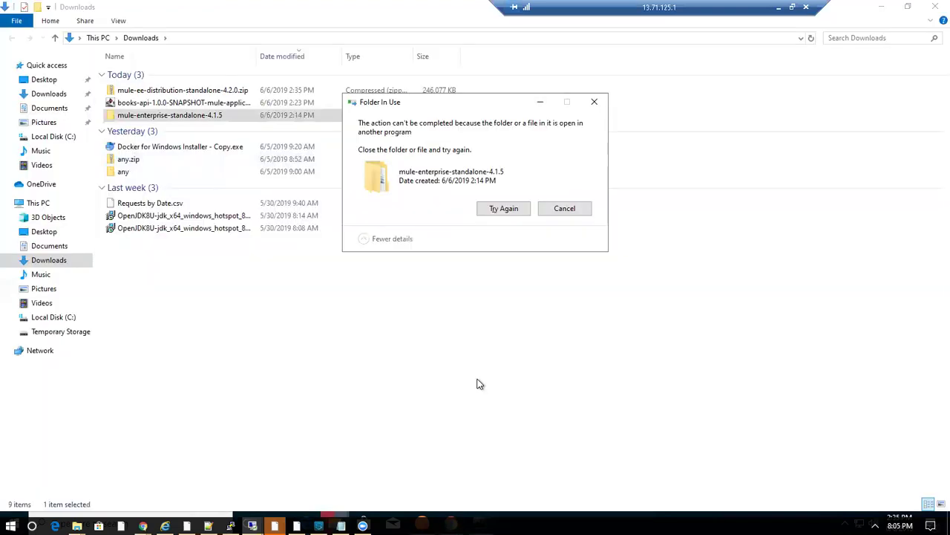
{"action": "left_click", "coordinate": [565, 209]}
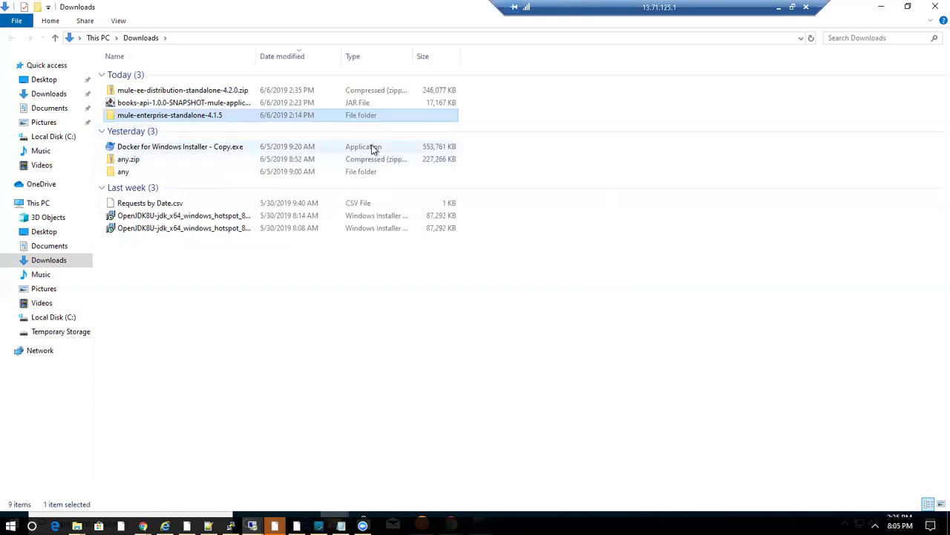
{"action": "key", "text": "alt+Tab"}
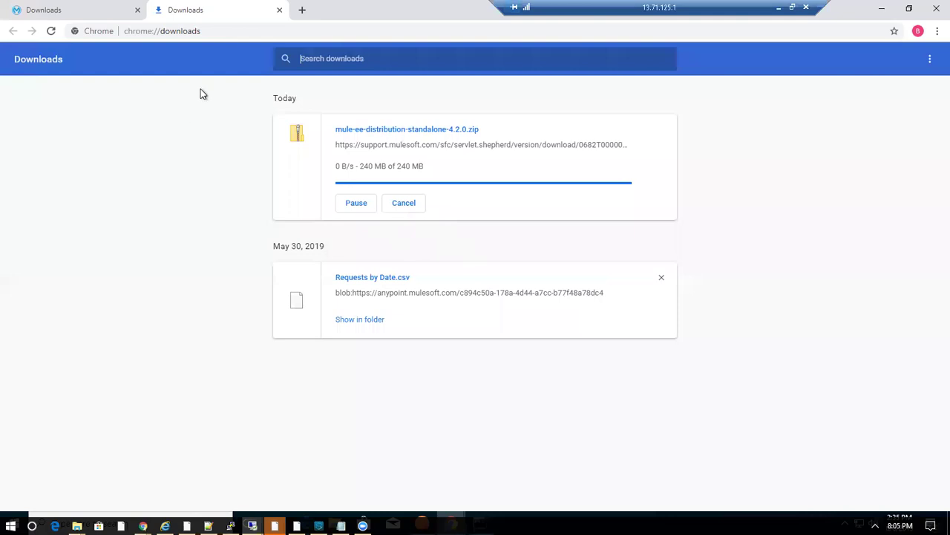
Duplicate the Mule 4.2.0 zip in Downloads and rename the copy to 4.2.zip.
{"action": "key", "text": "alt+Tab"}
{"action": "key", "text": "ctrl+v"}
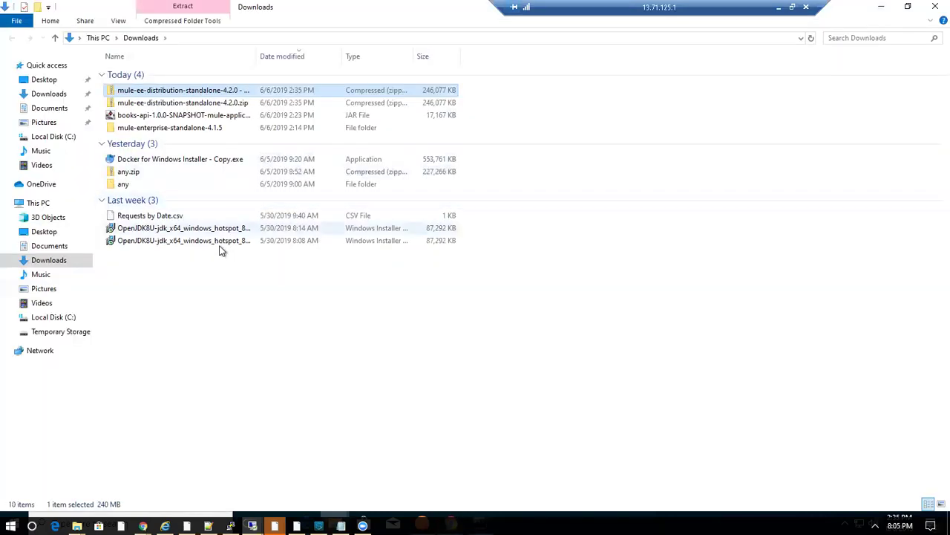
{"action": "left_click", "coordinate": [237, 104]}
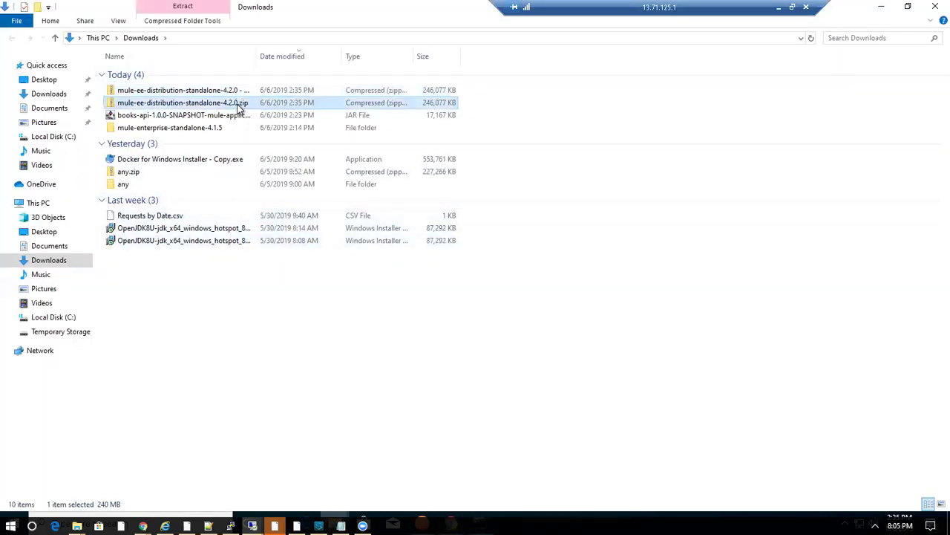
{"action": "double_click", "coordinate": [257, 56]}
{"action": "left_click", "coordinate": [249, 90]}
{"action": "left_click", "coordinate": [248, 90]}
{"action": "type", "text": "4.2"}
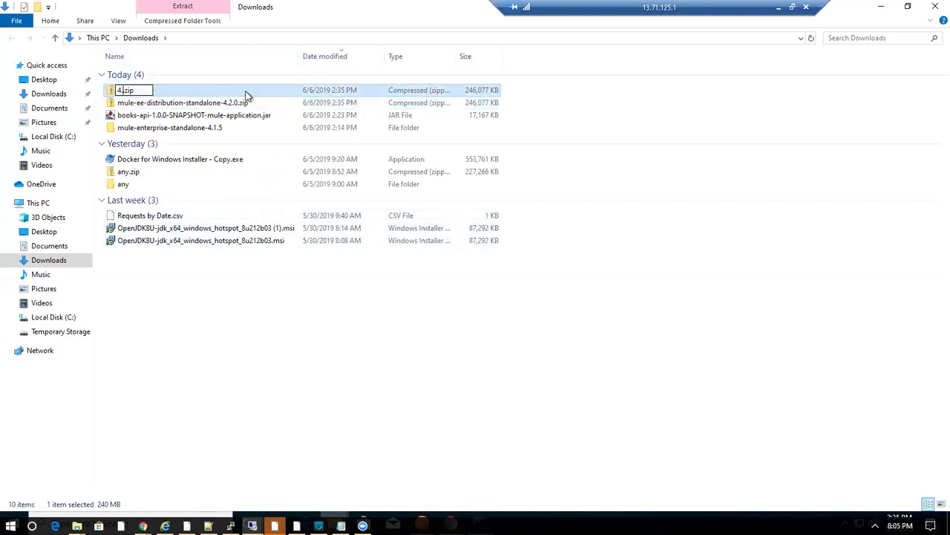
{"action": "key", "text": "Return"}
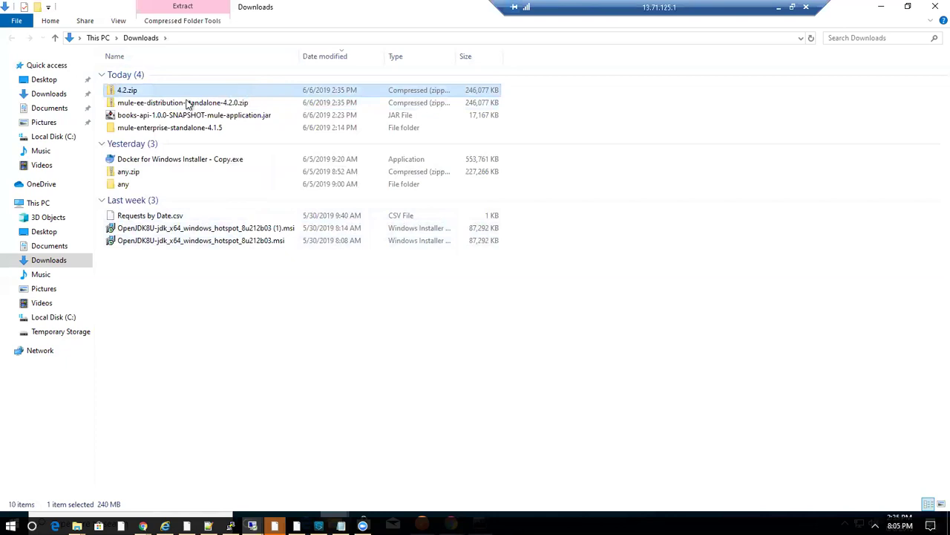
Extract 4.2.zip into a 4.2 folder and check the browser's download progress.
{"action": "right_click", "coordinate": [155, 87]}
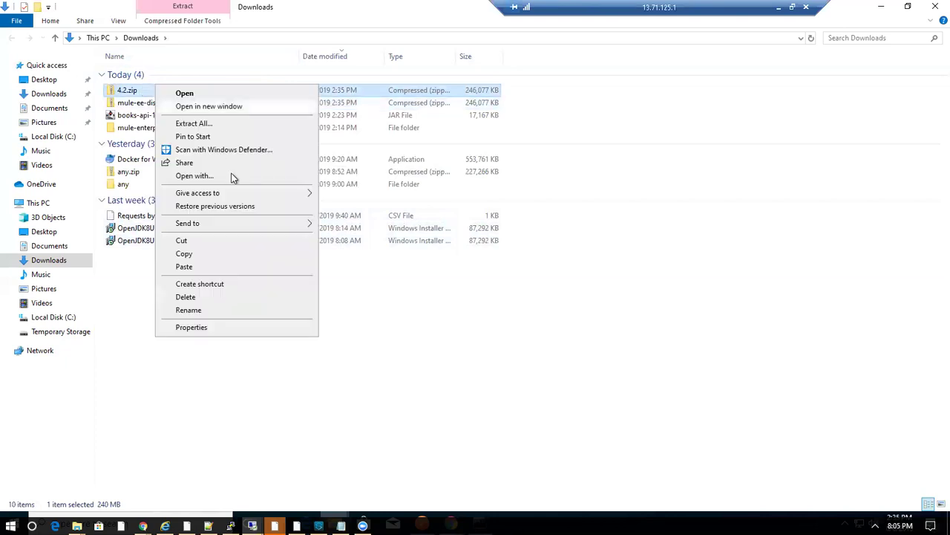
{"action": "left_click", "coordinate": [209, 124]}
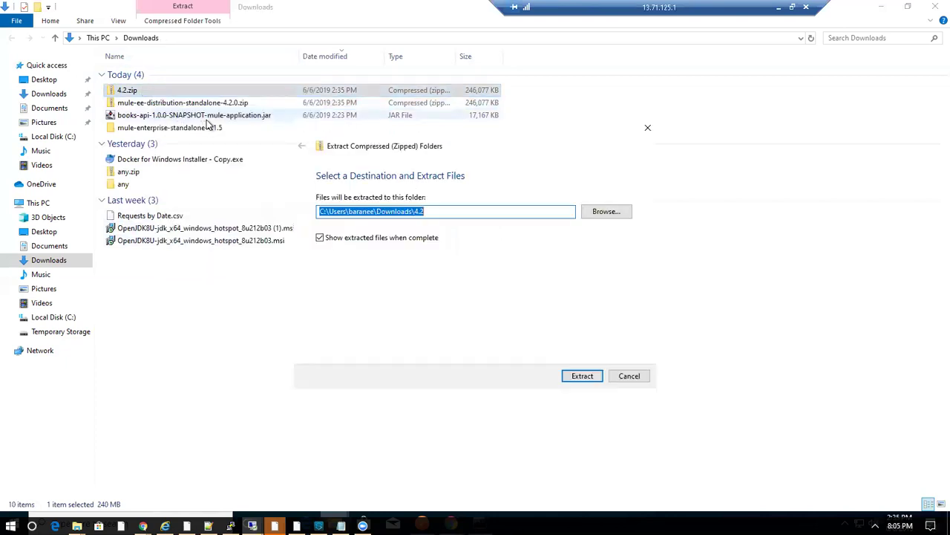
{"action": "left_click", "coordinate": [591, 379]}
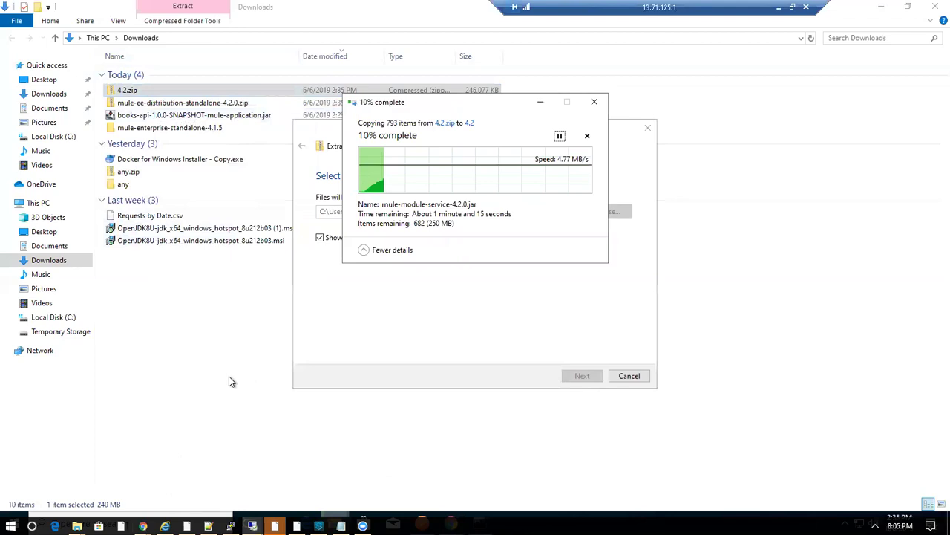
{"action": "key", "text": "alt+Tab"}
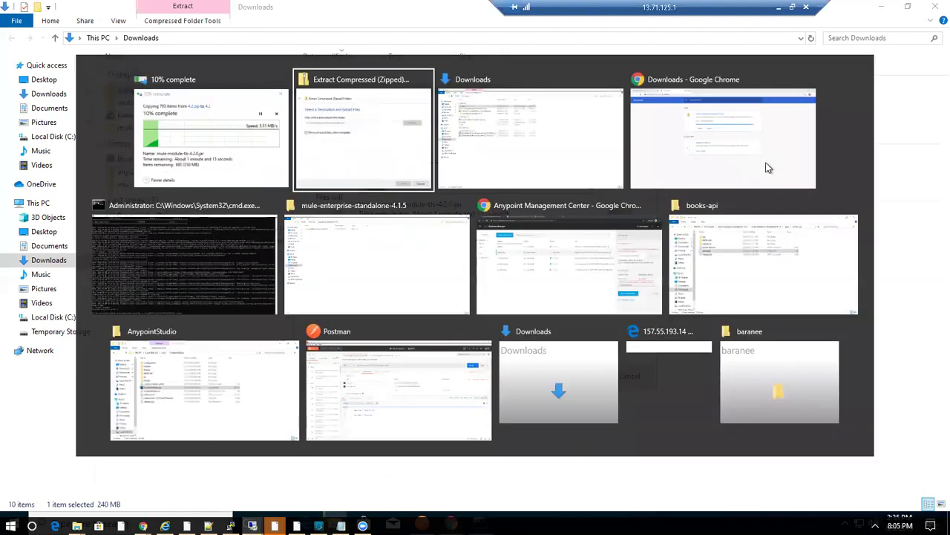
{"action": "left_click", "coordinate": [767, 167]}
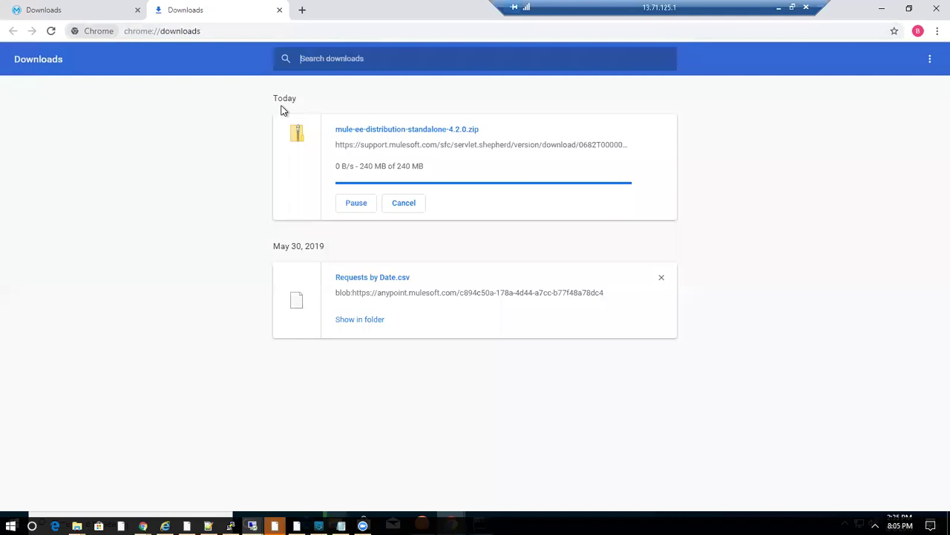
{"action": "key", "text": "alt+Tab"}
{"action": "key", "text": "alt+Tab"}
{"action": "key", "text": "alt+Tab"}
{"action": "key", "text": "alt+Tab"}
{"action": "key", "text": "alt+Tab"}
{"action": "key", "text": "alt+Tab"}
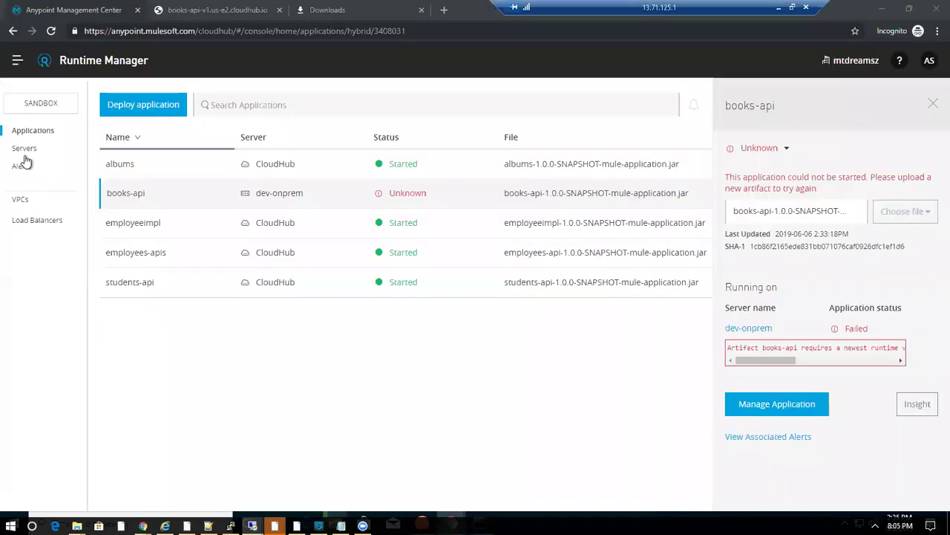
Copy the amc_setup Add Server command from Runtime Manager's Servers page, then return to the extraction window.
{"action": "left_click", "coordinate": [29, 151]}
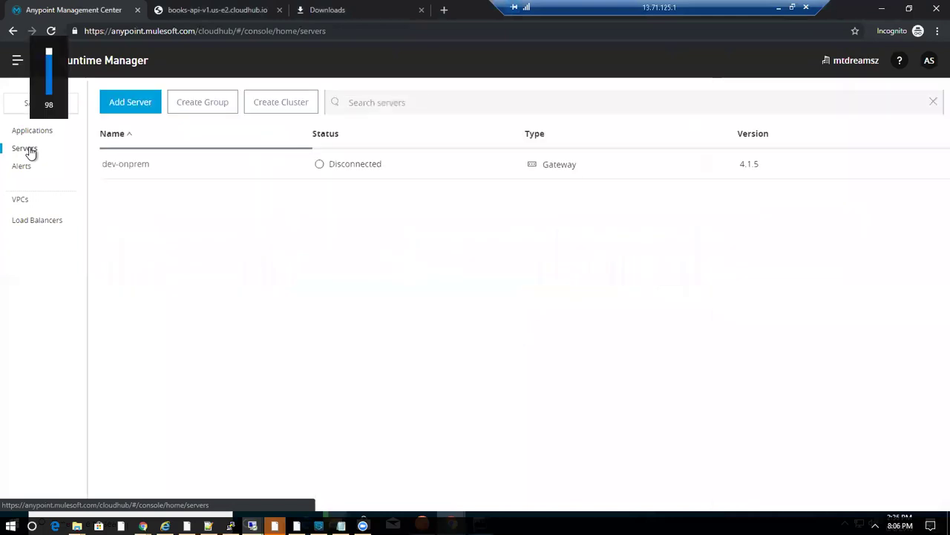
{"action": "key", "text": "XF86AudioLowerVolume"}
{"action": "key", "text": "XF86AudioRaiseVolume"}
{"action": "key", "text": "XF86AudioRaiseVolume"}
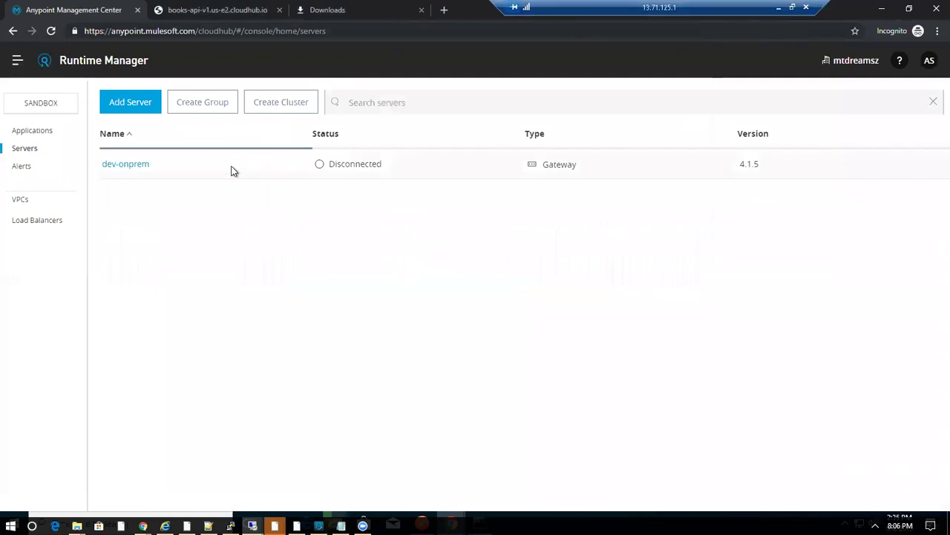
{"action": "left_click", "coordinate": [138, 105]}
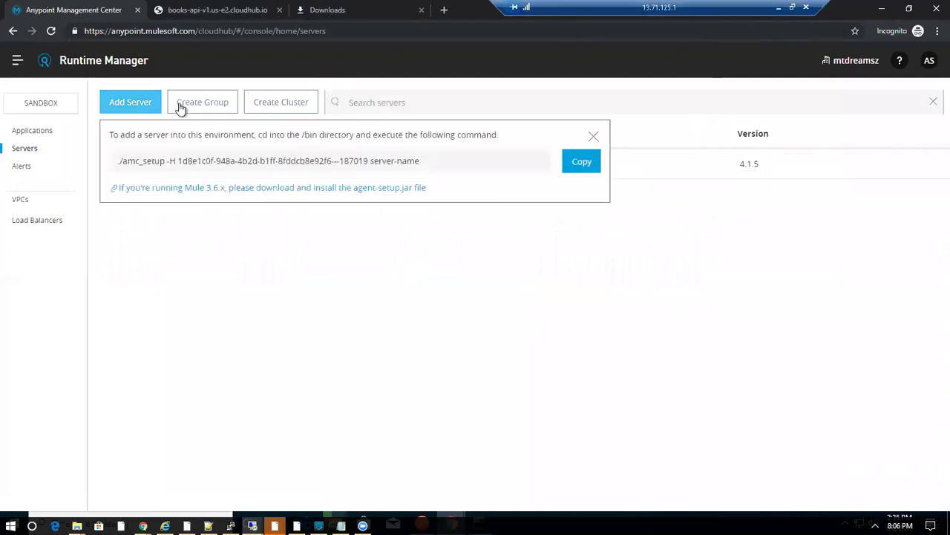
{"action": "left_click", "coordinate": [586, 162]}
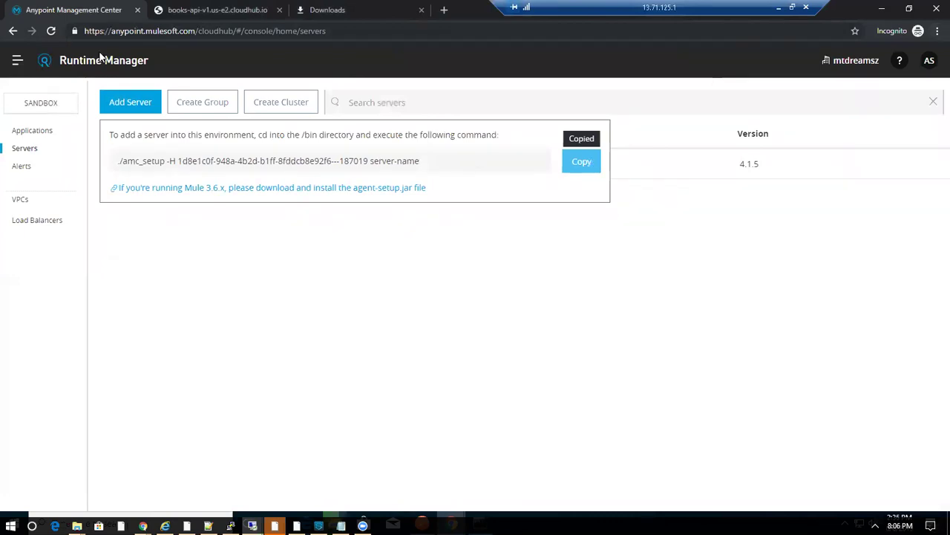
{"action": "left_click", "coordinate": [594, 136]}
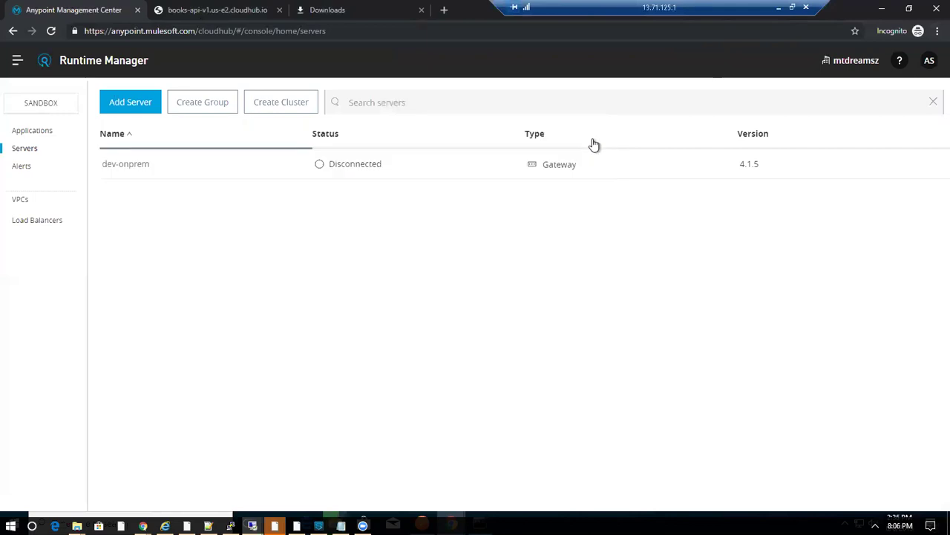
{"action": "key", "text": "alt+Tab"}
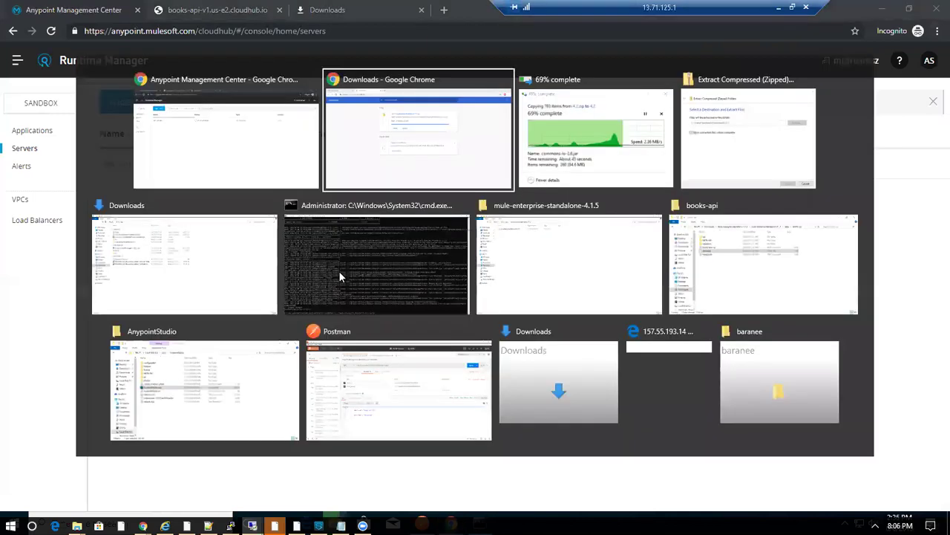
{"action": "key", "text": "alt+Tab"}
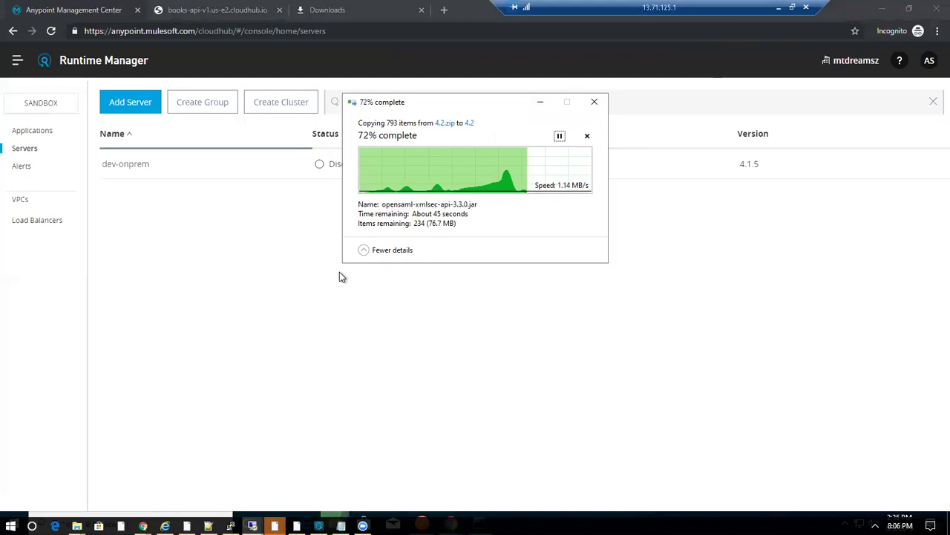
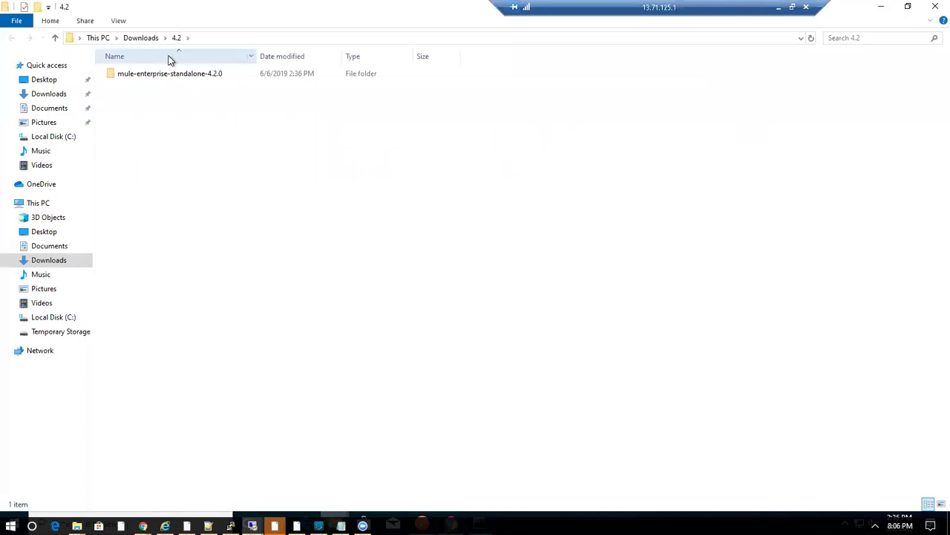
Open mule-enterprise-standalone-4.2.0, then its bin folder, and select the folder path in the address bar.
{"action": "left_click", "coordinate": [164, 76]}
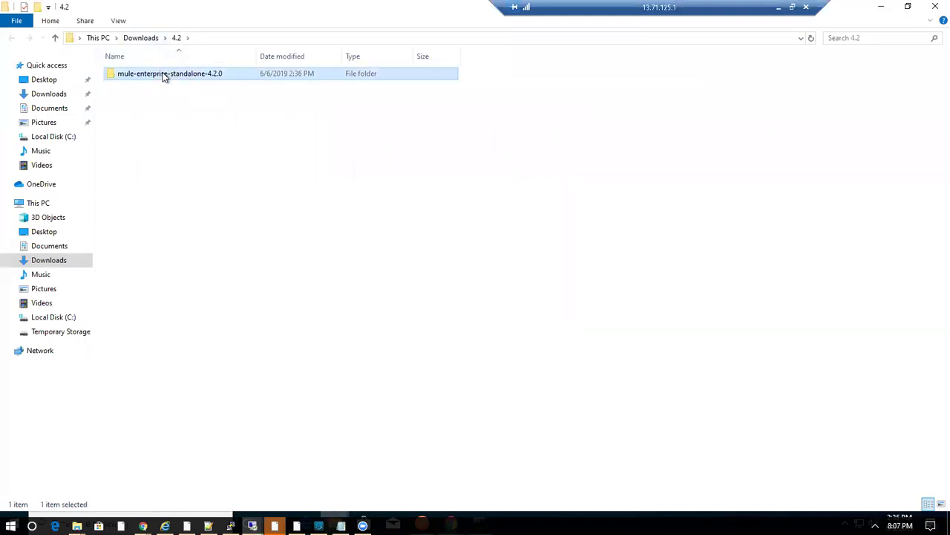
{"action": "double_click", "coordinate": [164, 77]}
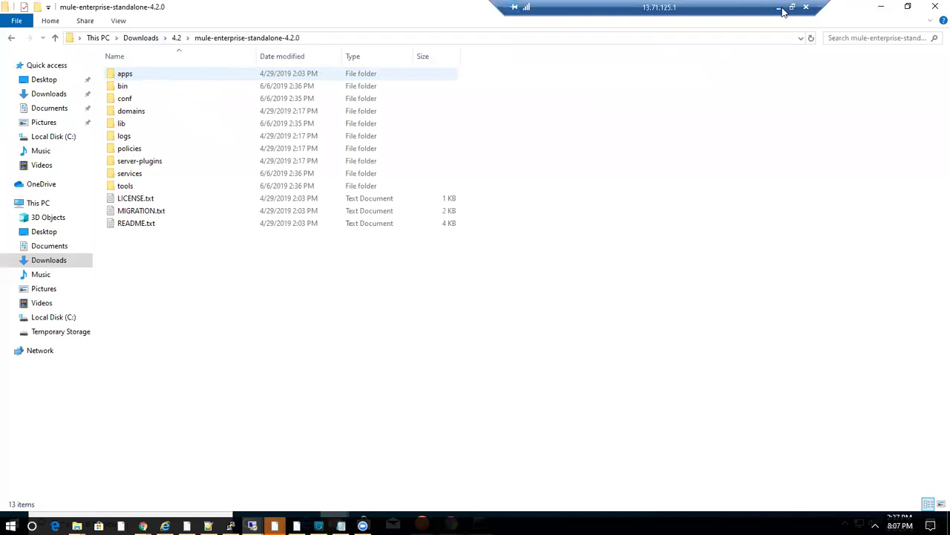
{"action": "left_click", "coordinate": [780, 9]}
{"action": "key", "text": "alt+Tab"}
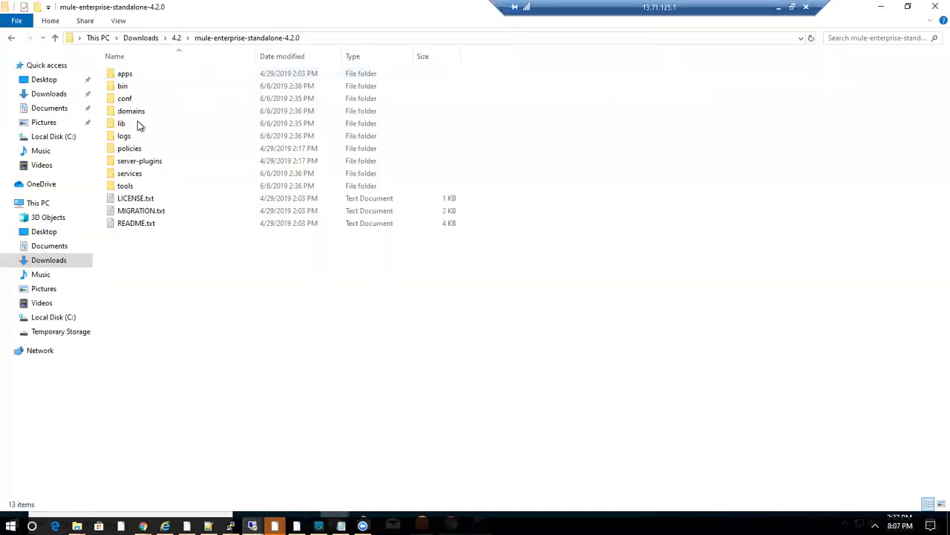
{"action": "double_click", "coordinate": [124, 86]}
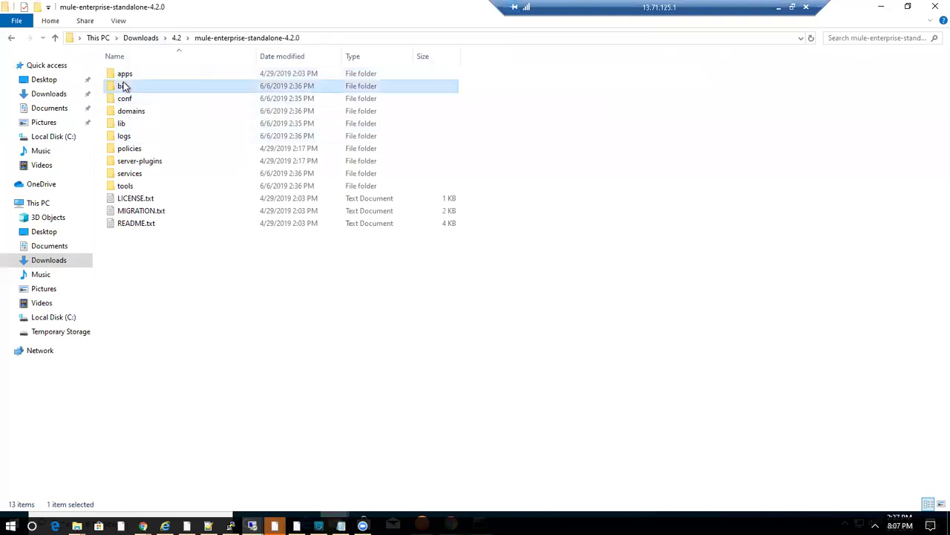
{"action": "left_click", "coordinate": [395, 37]}
Open a command prompt in bin and run the pasted amc_setup command with server name mule4.2-ser-dev.
{"action": "key", "text": "Return"}
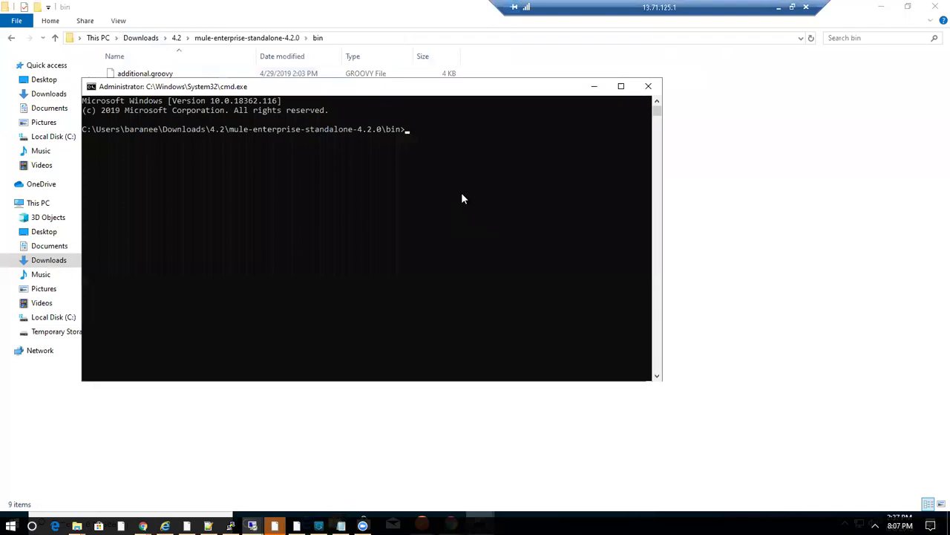
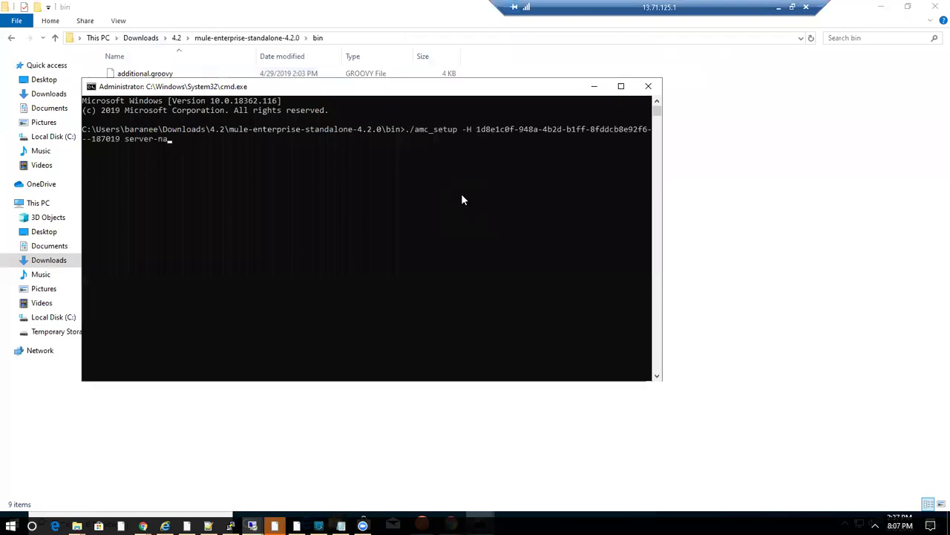
{"action": "key", "text": "Home"}
{"action": "key", "text": "Delete"}
{"action": "key", "text": "Return"}
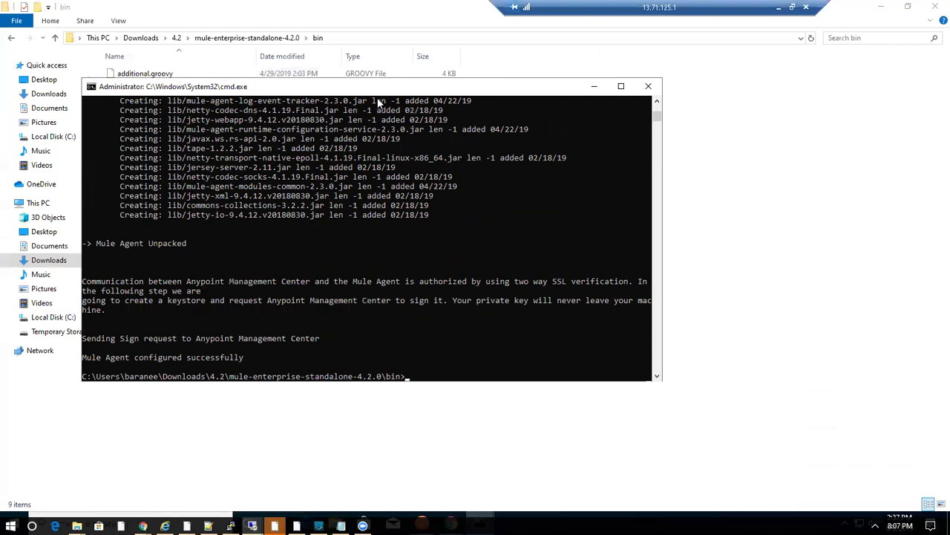
{"action": "key", "text": "alt+Tab"}
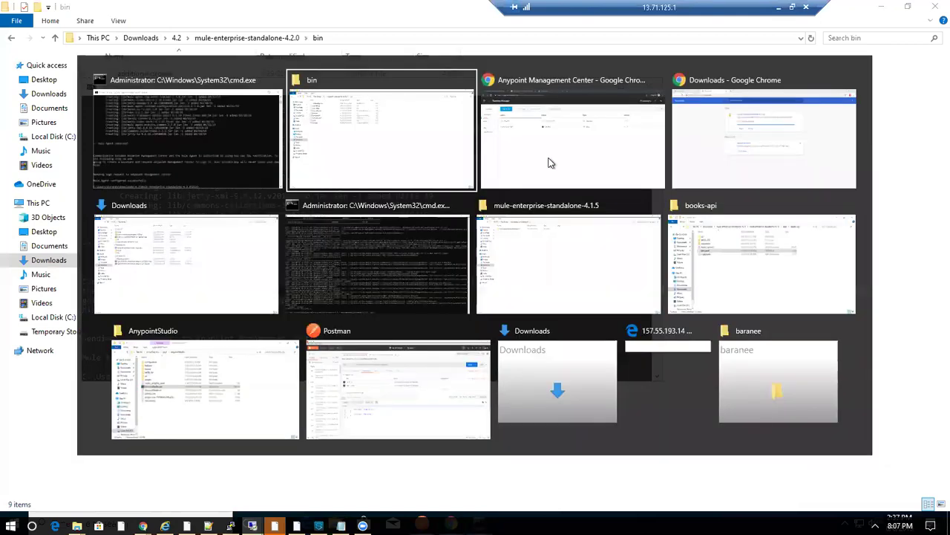
{"action": "key", "text": "alt+Tab"}
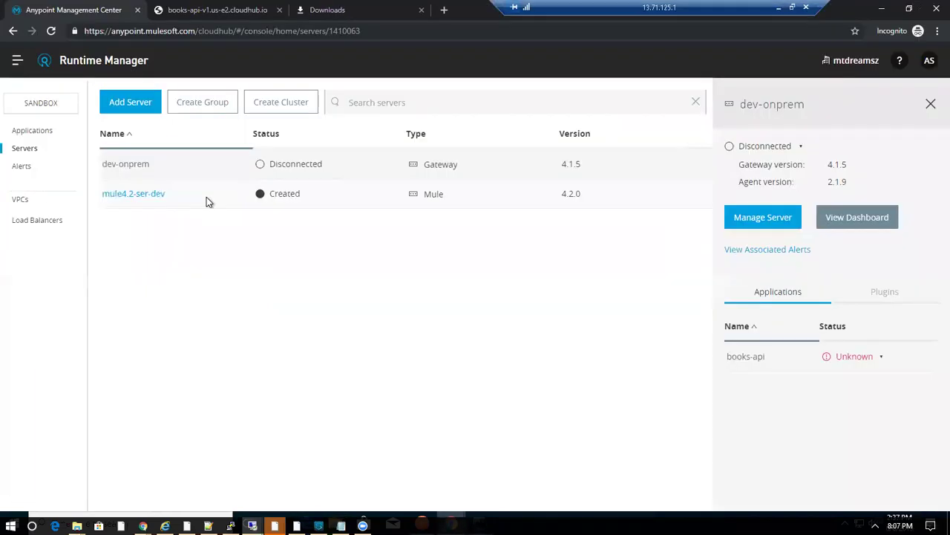
{"action": "left_click", "coordinate": [207, 197]}
{"action": "key", "text": "alt+Tab"}
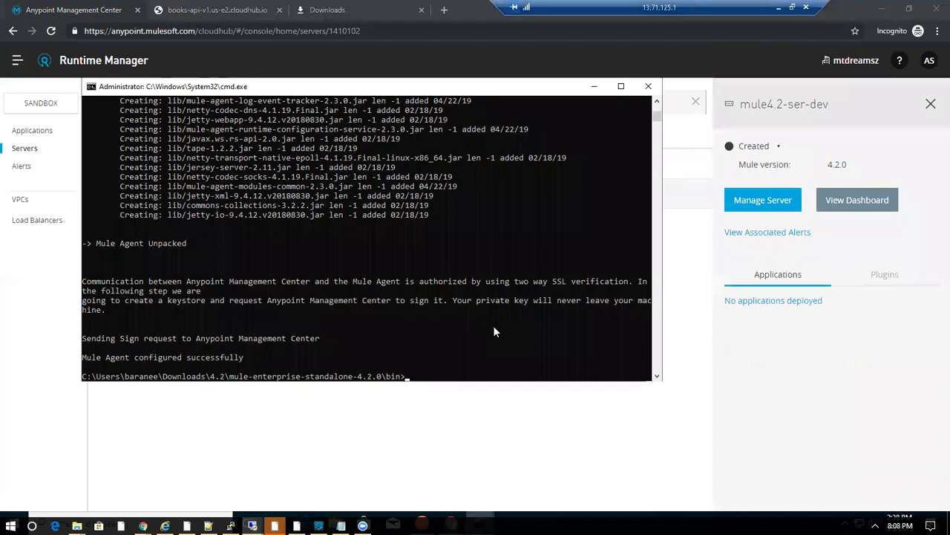
{"action": "key", "text": "alt+Tab"}
{"action": "key", "text": "alt+Tab"}
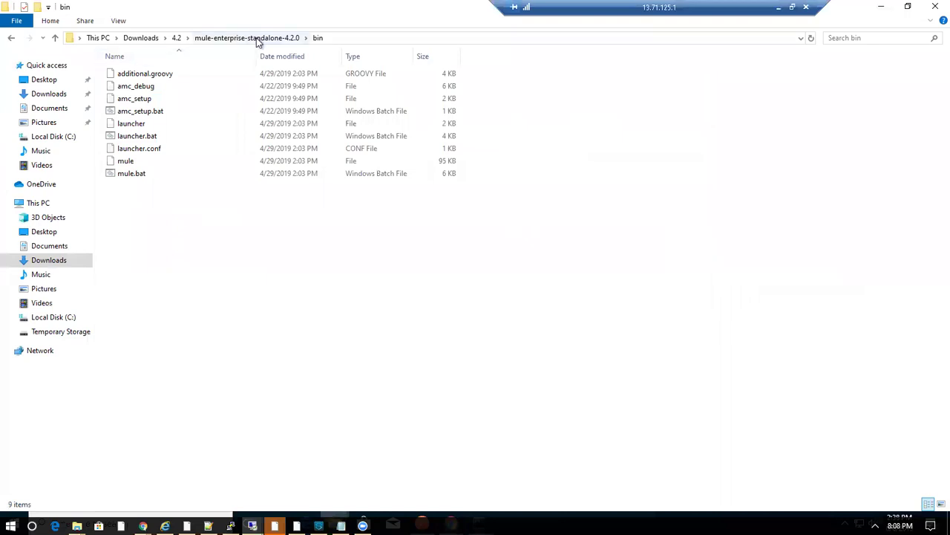
Copy books-api-1.0.0-SNAPSHOT-mule-application.jar from Downloads and paste it into the Mule 4.2.0 apps folder.
{"action": "left_click", "coordinate": [258, 37]}
{"action": "double_click", "coordinate": [134, 72]}
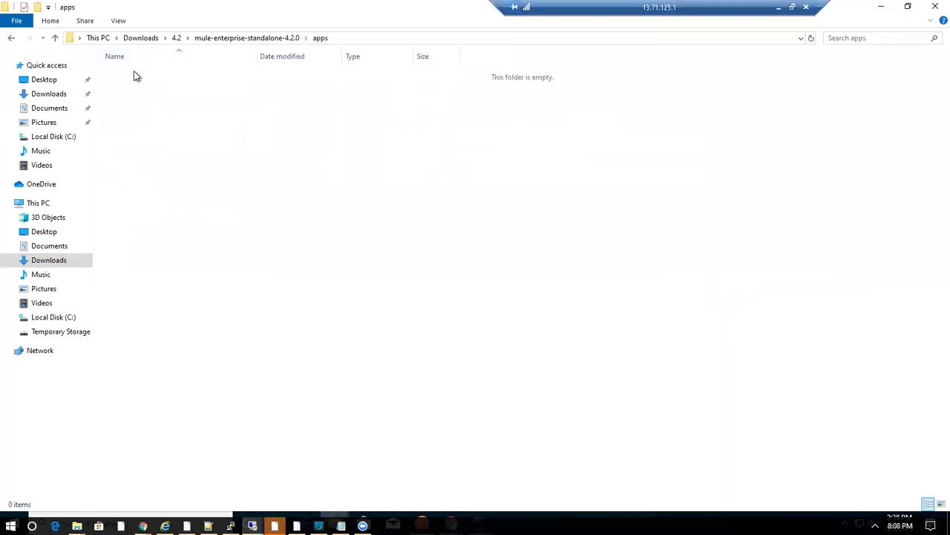
{"action": "key", "text": "alt+Tab"}
{"action": "key", "text": "alt+Tab"}
{"action": "key", "text": "alt+Tab"}
{"action": "key", "text": "alt+Tab"}
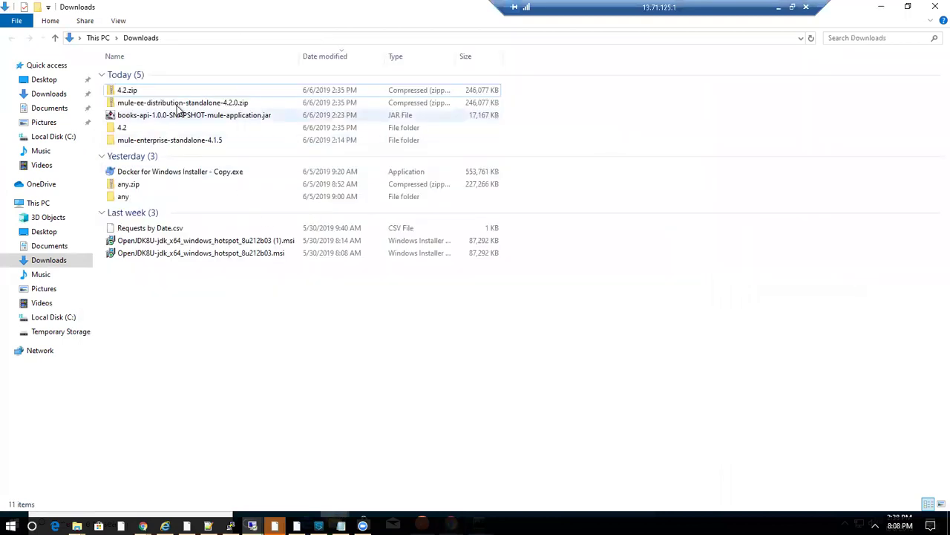
{"action": "left_click", "coordinate": [178, 117]}
{"action": "key", "text": "ctrl+c"}
{"action": "key", "text": "alt+Tab"}
{"action": "key", "text": "ctrl+v"}
{"action": "key", "text": "alt+Tab"}
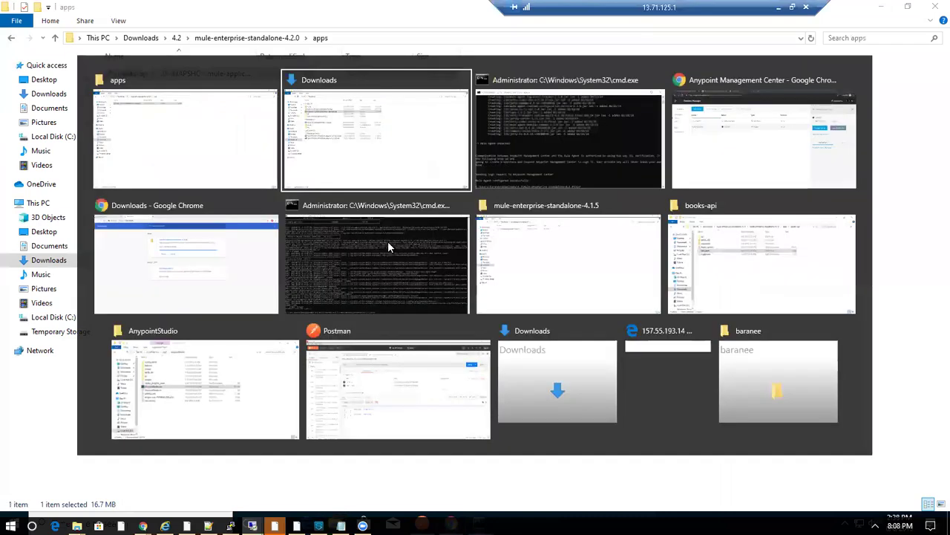
{"action": "left_click", "coordinate": [388, 245]}
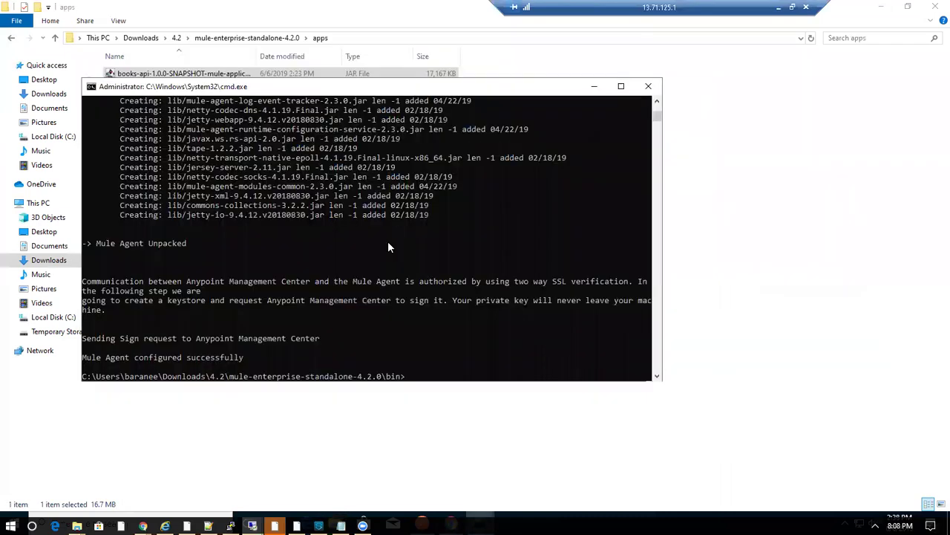
Run mule from the bin prompt and move its console aside to watch books-api deploy.
{"action": "type", "text": "mule"}
{"action": "key", "text": "Return"}
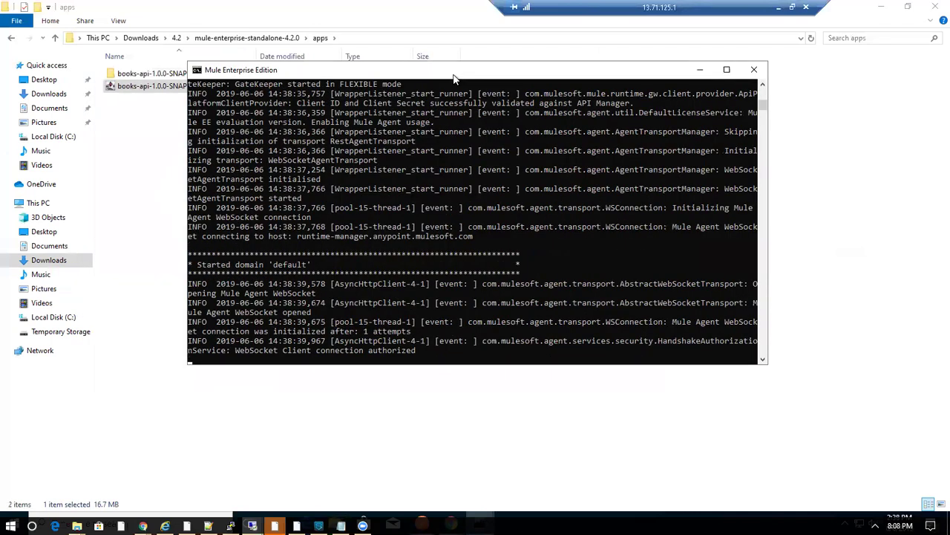
{"action": "left_click_drag", "start_coordinate": [291, 77], "coordinate": [311, 179]}
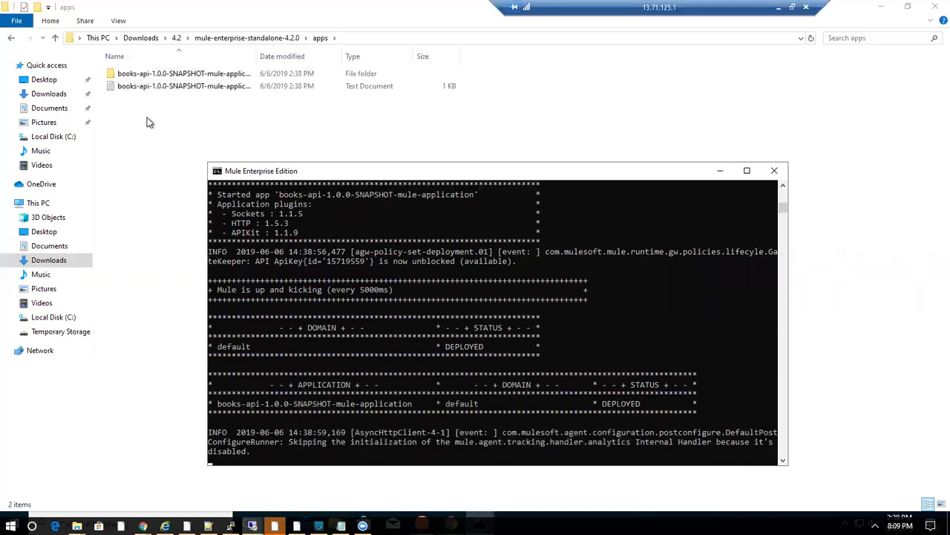
Open the deployed books-api application folder and open dev.yaml in Notepad.
{"action": "double_click", "coordinate": [179, 73]}
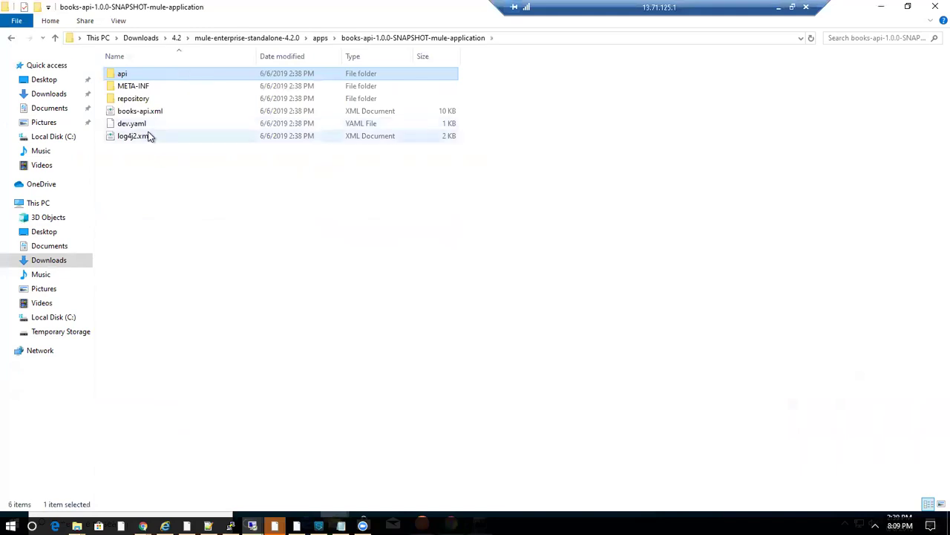
{"action": "right_click", "coordinate": [151, 112]}
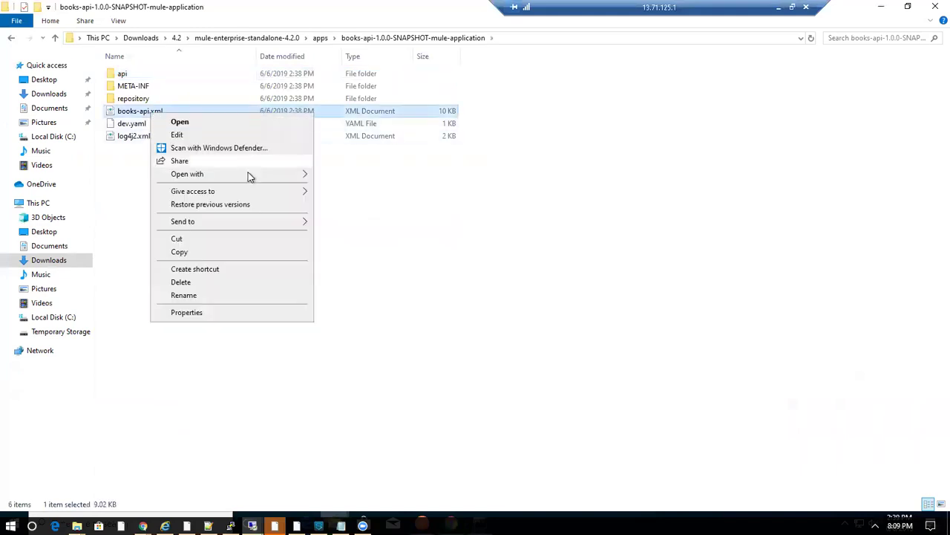
{"action": "left_click", "coordinate": [134, 183]}
{"action": "right_click", "coordinate": [135, 127]}
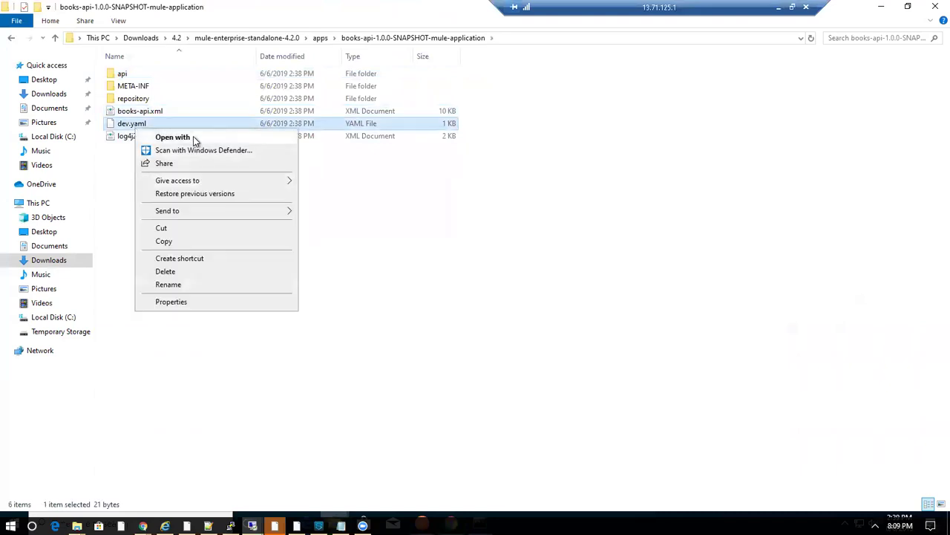
{"action": "left_click", "coordinate": [195, 139]}
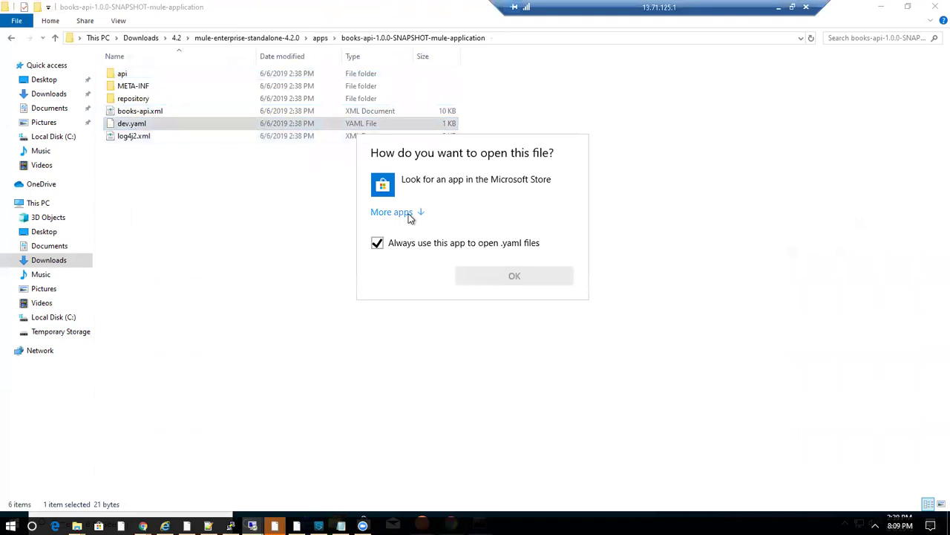
{"action": "left_click", "coordinate": [407, 215]}
{"action": "left_click", "coordinate": [432, 252]}
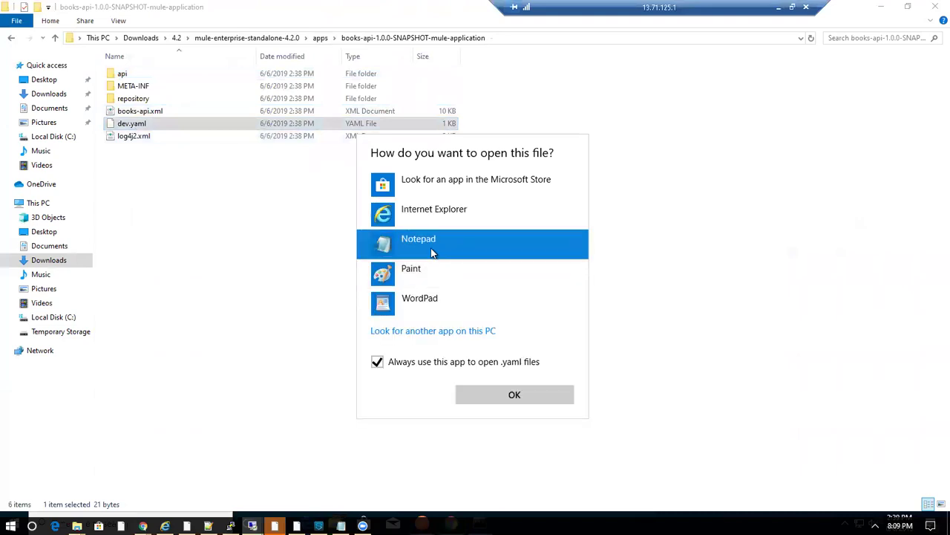
{"action": "double_click", "coordinate": [432, 252]}
Check the 8085 port value in dev.yaml, then close Notepad.
{"action": "key", "text": "Down"}
{"action": "key", "text": "End"}
{"action": "key", "text": "shift+Left"}
{"action": "key", "text": "shift+Left"}
{"action": "key", "text": "shift+Left"}
{"action": "key", "text": "shift+Left"}
{"action": "key", "text": "shift+Left"}
{"action": "key", "text": "shift+Left"}
{"action": "key", "text": "alt+F4"}
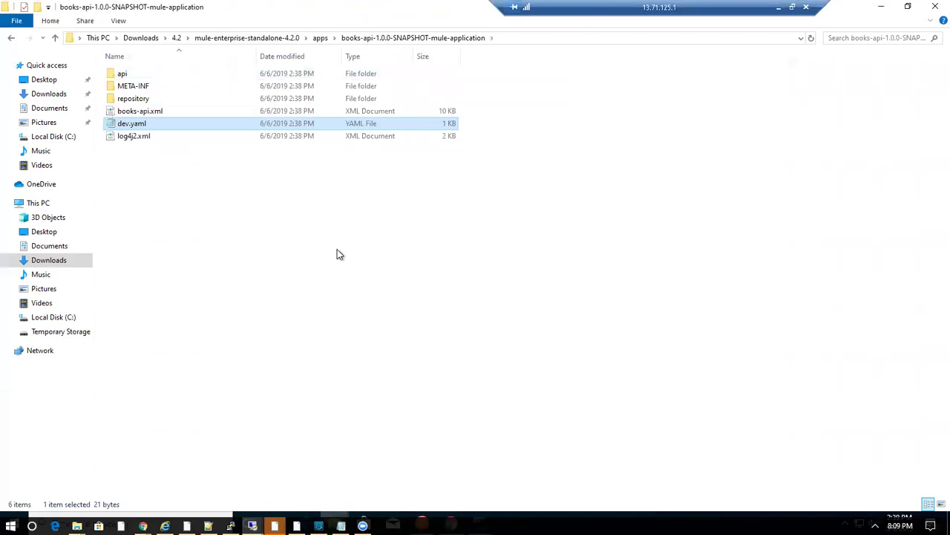
{"action": "key", "text": "alt+Tab"}
{"action": "key", "text": "alt+Tab"}
{"action": "key", "text": "alt+Tab"}
{"action": "key", "text": "alt+Tab"}
{"action": "key", "text": "alt+Tab"}
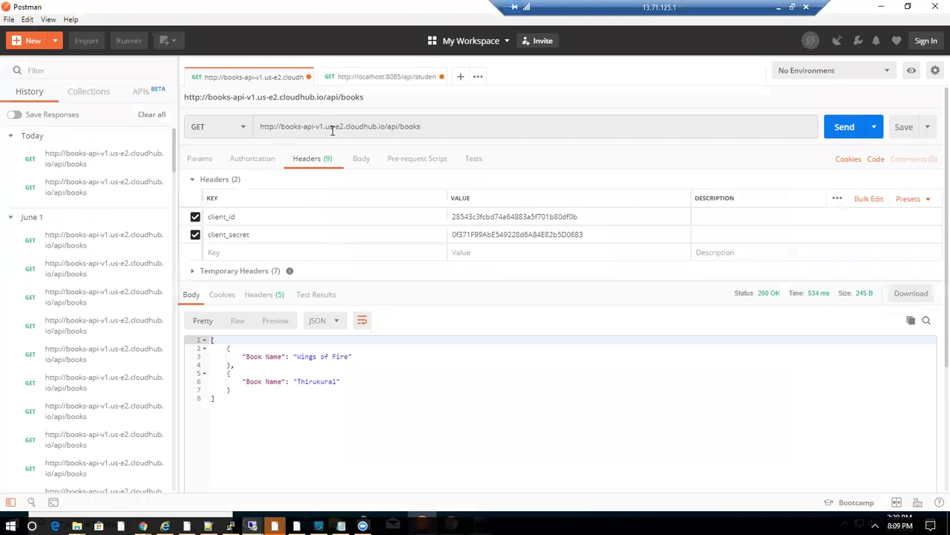
{"action": "left_click", "coordinate": [422, 127]}
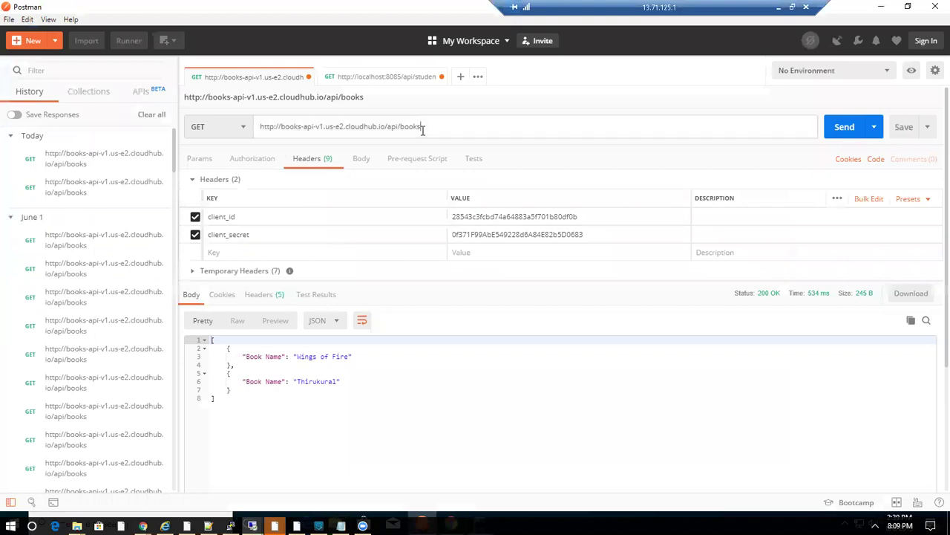
{"action": "left_click", "coordinate": [461, 76]}
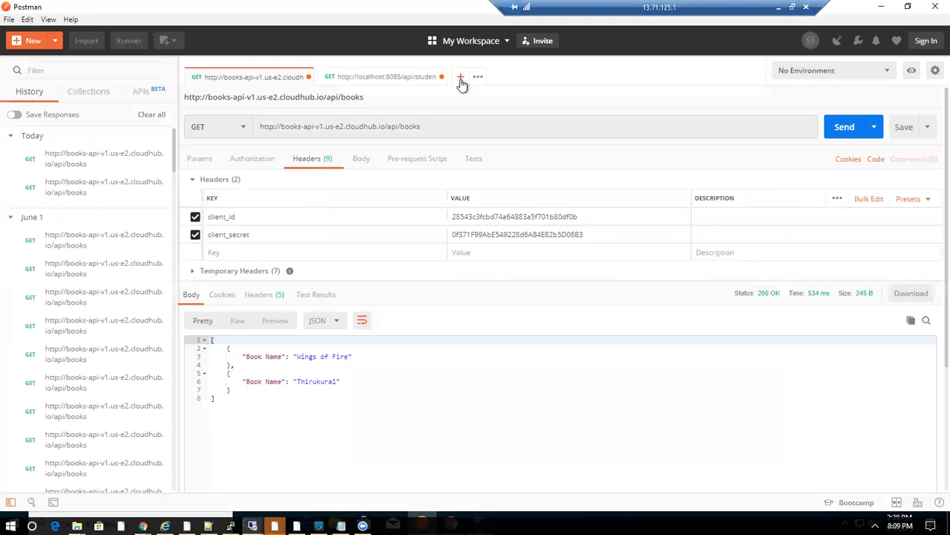
{"action": "left_click", "coordinate": [259, 79]}
{"action": "triple_click", "coordinate": [376, 128]}
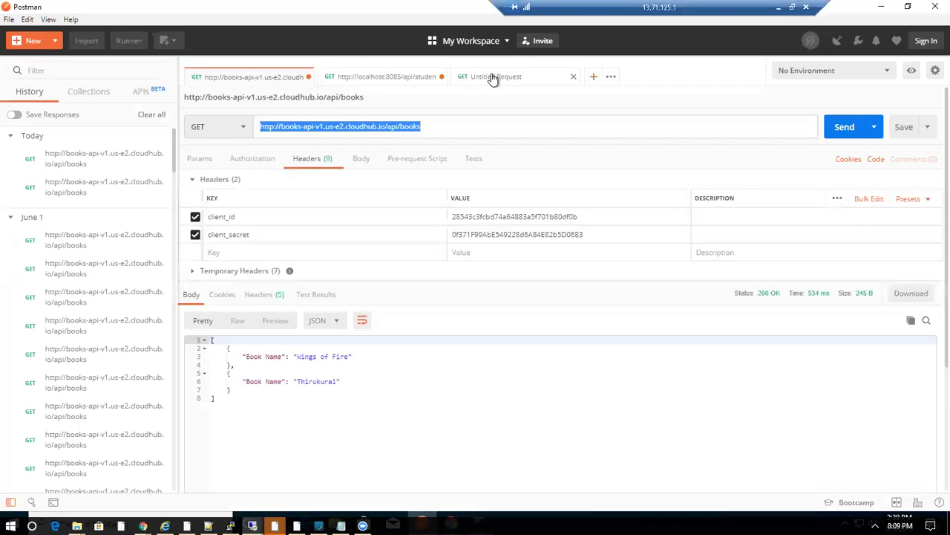
{"action": "left_click", "coordinate": [394, 83]}
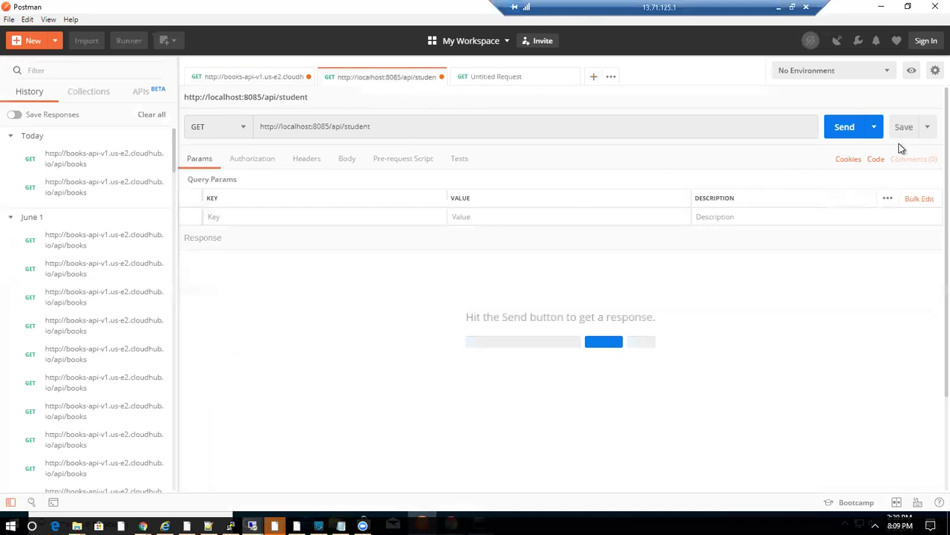
{"action": "left_click", "coordinate": [840, 128]}
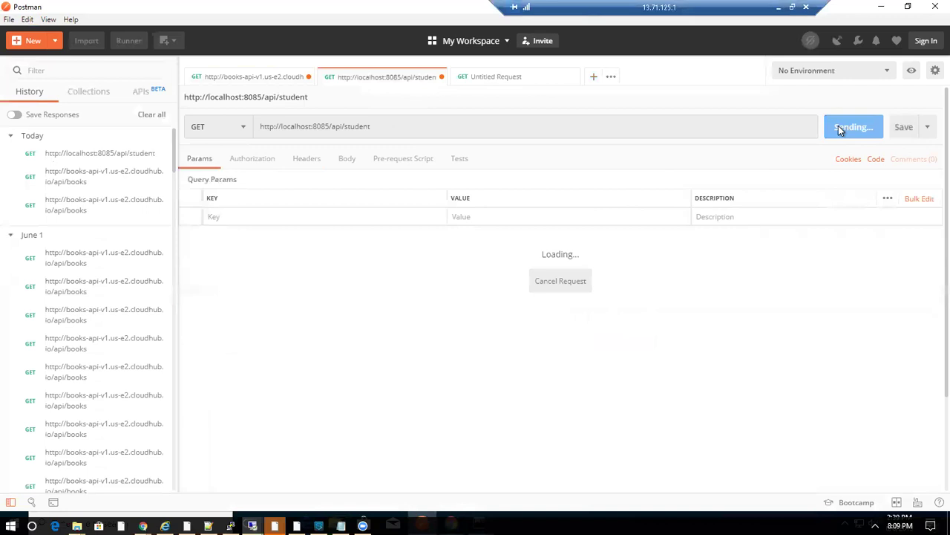
Check the Mule console, then select the whole request URL in Postman.
{"action": "key", "text": "alt+Tab"}
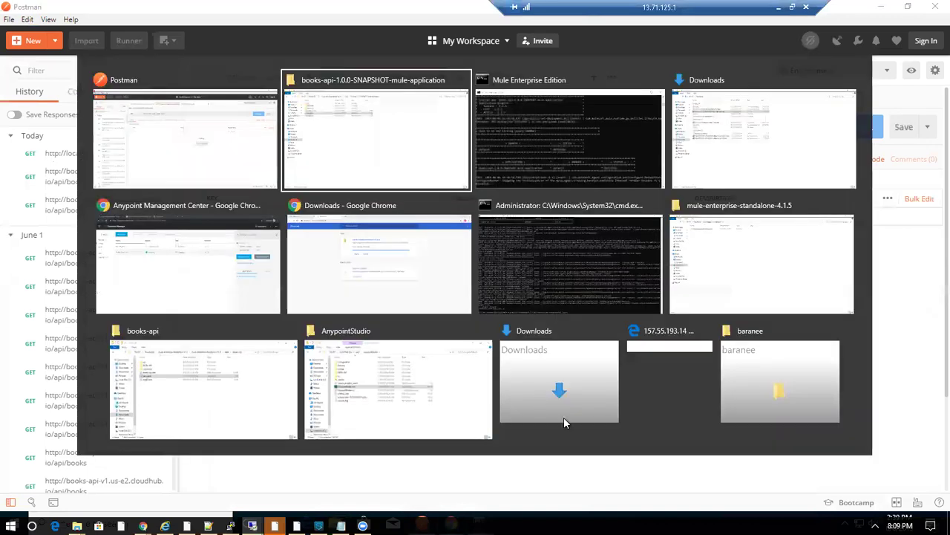
{"action": "key", "text": "Tab"}
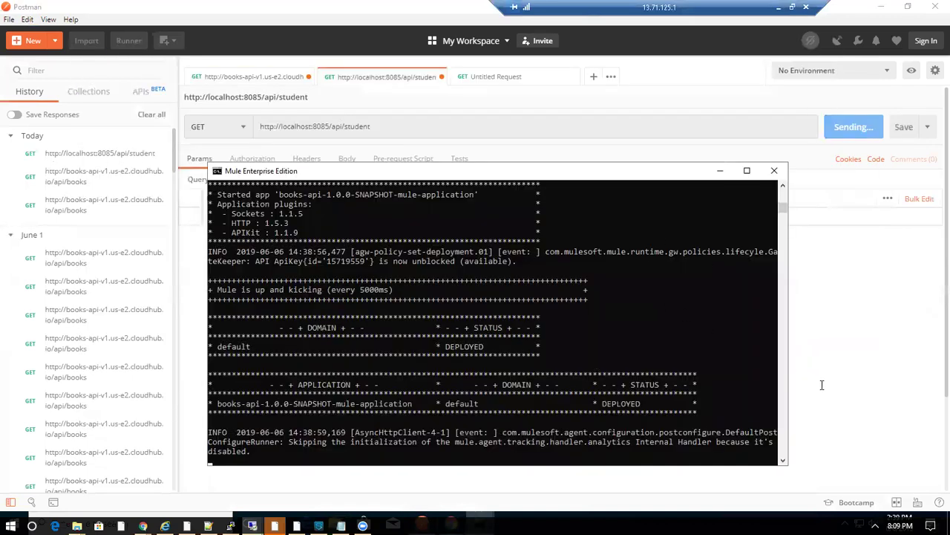
{"action": "left_click", "coordinate": [822, 385]}
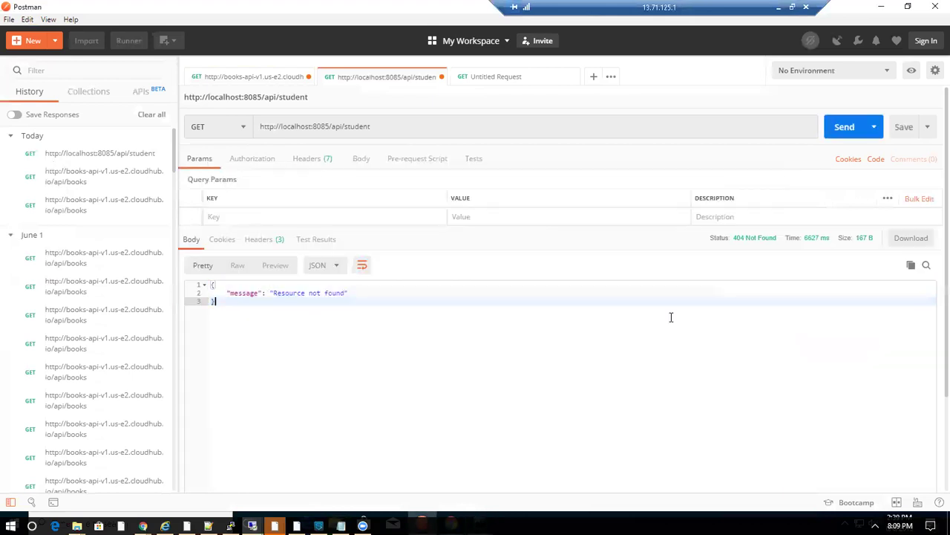
{"action": "left_click", "coordinate": [449, 124]}
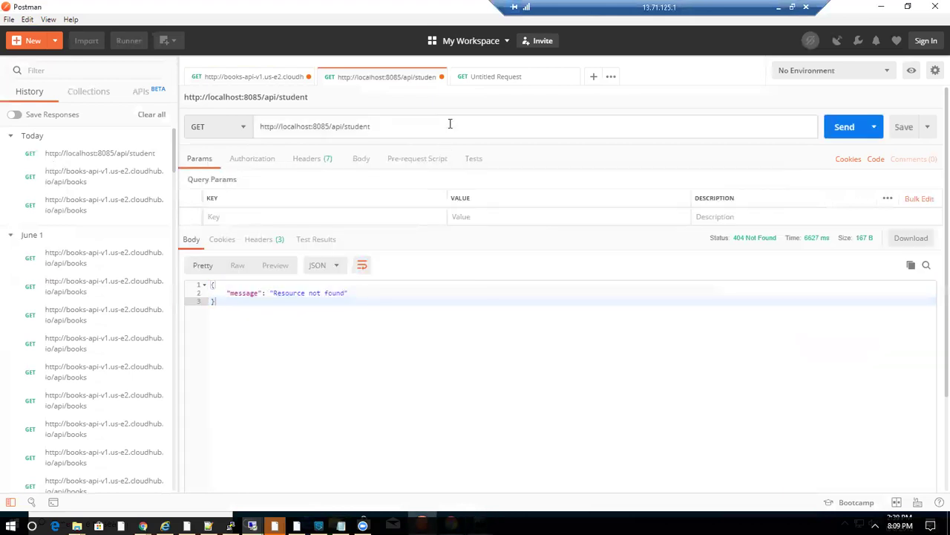
{"action": "key", "text": "ctrl+a"}
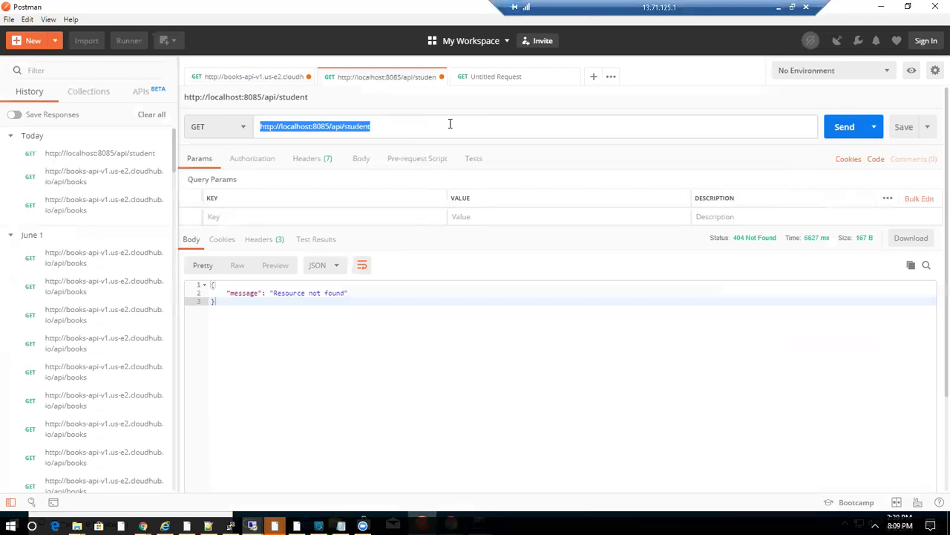
{"action": "key", "text": "alt+Tab"}
{"action": "key", "text": "alt+Tab"}
{"action": "key", "text": "alt+Tab"}
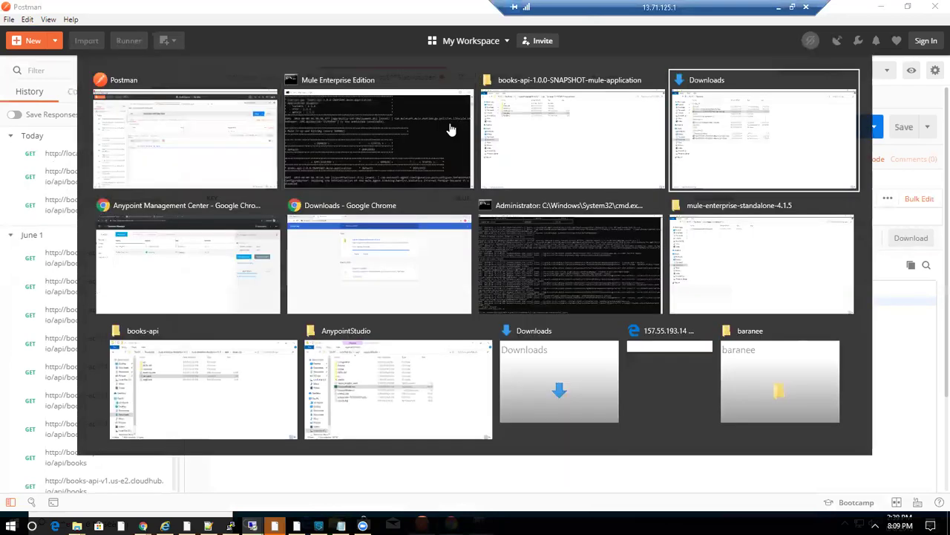
{"action": "key", "text": "alt+Tab"}
Load localhost:8085/console/ in a new private Chrome tab.
{"action": "key", "text": "ctrl+t"}
{"action": "type", "text": "http://localhost:8085/api/"}
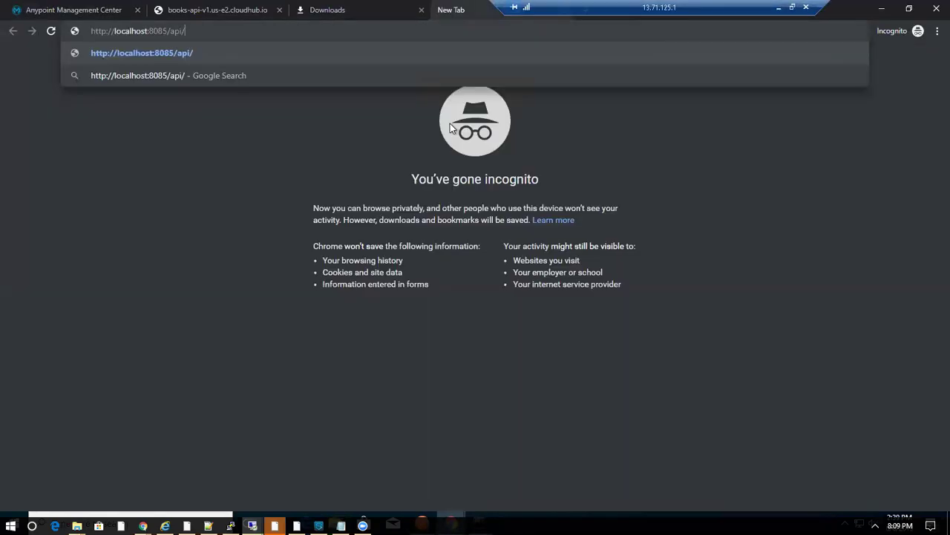
{"action": "key", "text": "BackSpace"}
{"action": "key", "text": "BackSpace"}
{"action": "key", "text": "BackSpace"}
{"action": "key", "text": "BackSpace"}
{"action": "type", "text": "console/"}
{"action": "key", "text": "Return"}
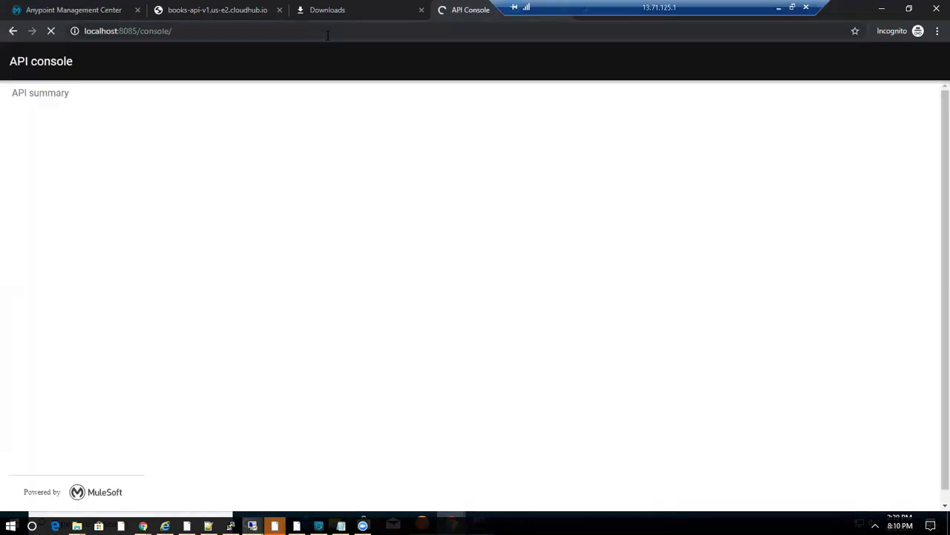
Try GET /books in the API console, getting 200 OK with two books, and select the request URL.
{"action": "left_click", "coordinate": [191, 224]}
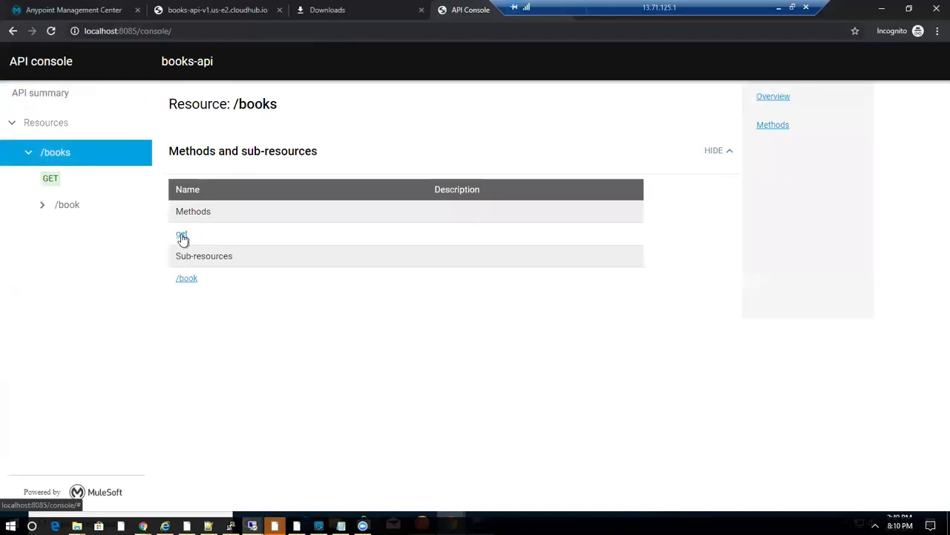
{"action": "left_click", "coordinate": [183, 236]}
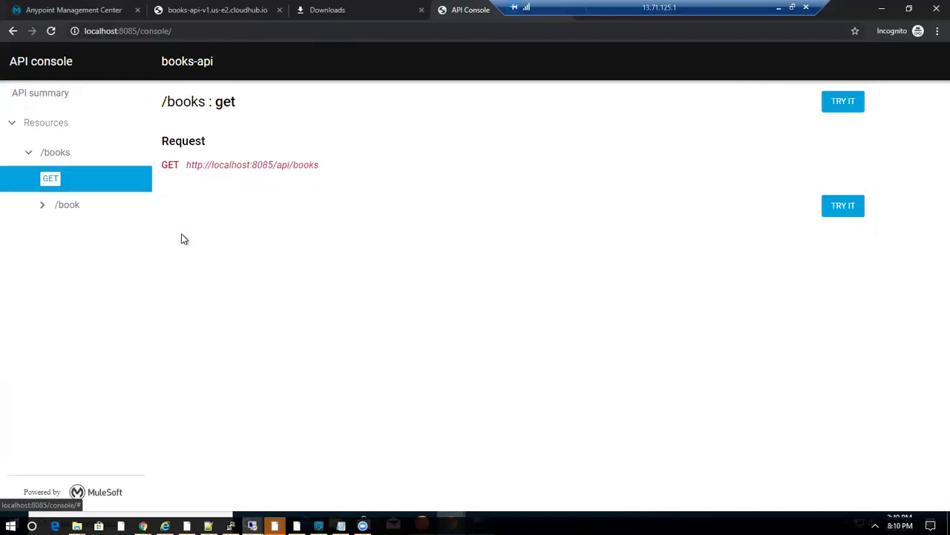
{"action": "left_click", "coordinate": [847, 207]}
{"action": "left_click", "coordinate": [672, 289]}
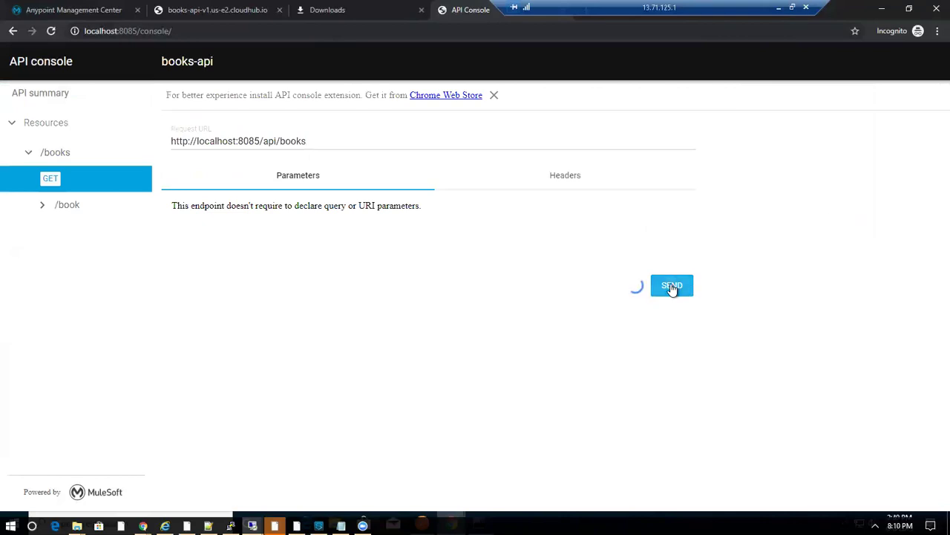
{"action": "left_click_drag", "start_coordinate": [312, 142], "coordinate": [167, 145]}
Send GET localhost:8085/api/books in Postman, returning 200 OK with Wings of Fire and Thirukural.
{"action": "key", "text": "ctrl+c"}
{"action": "key", "text": "alt+Tab"}
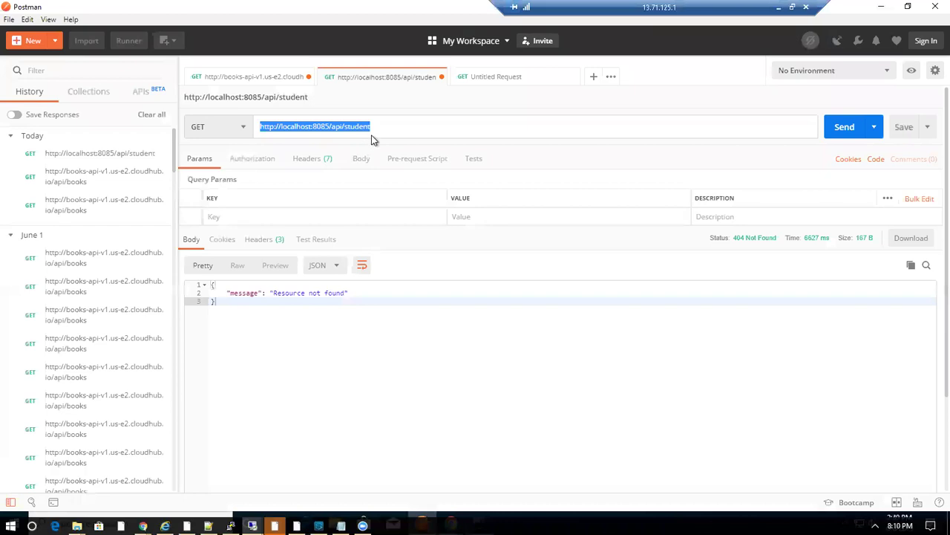
{"action": "key", "text": "ctrl+v"}
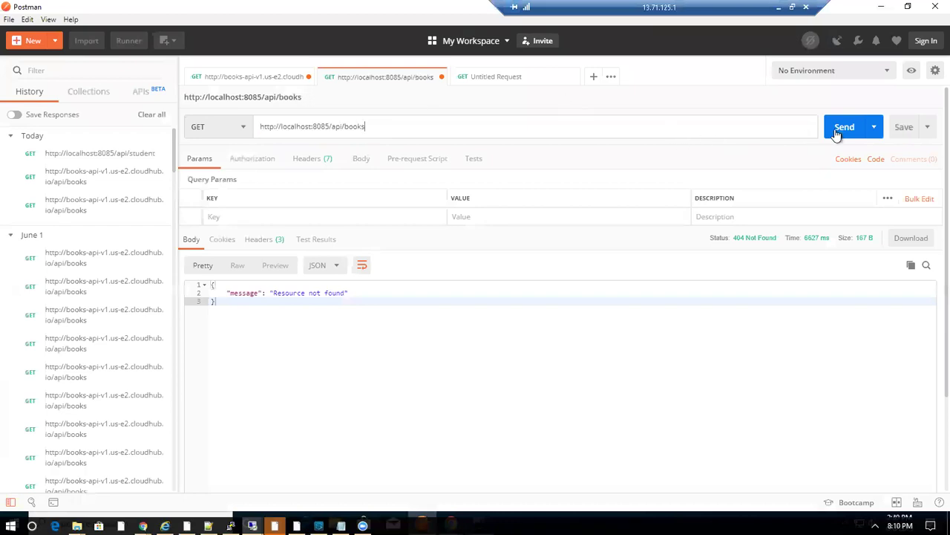
{"action": "left_click", "coordinate": [837, 131]}
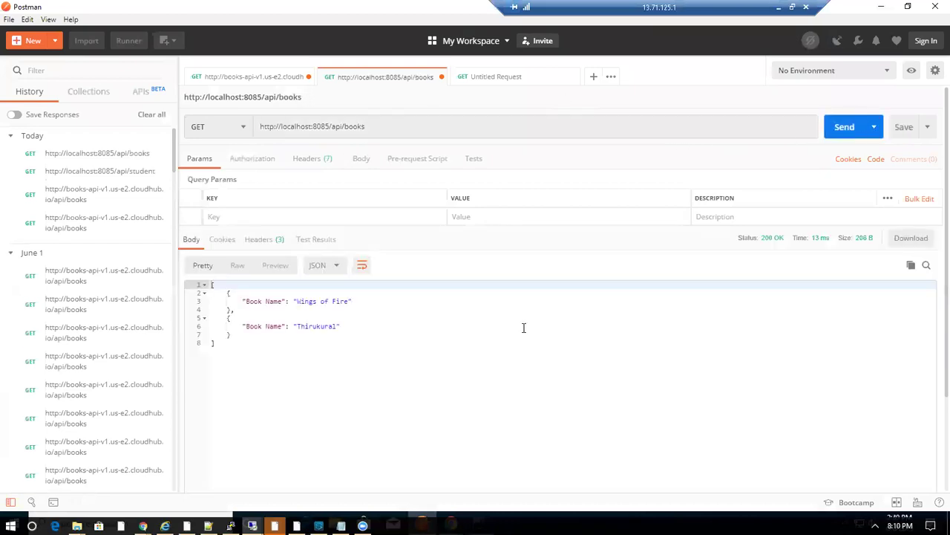
{"action": "left_click", "coordinate": [524, 328]}
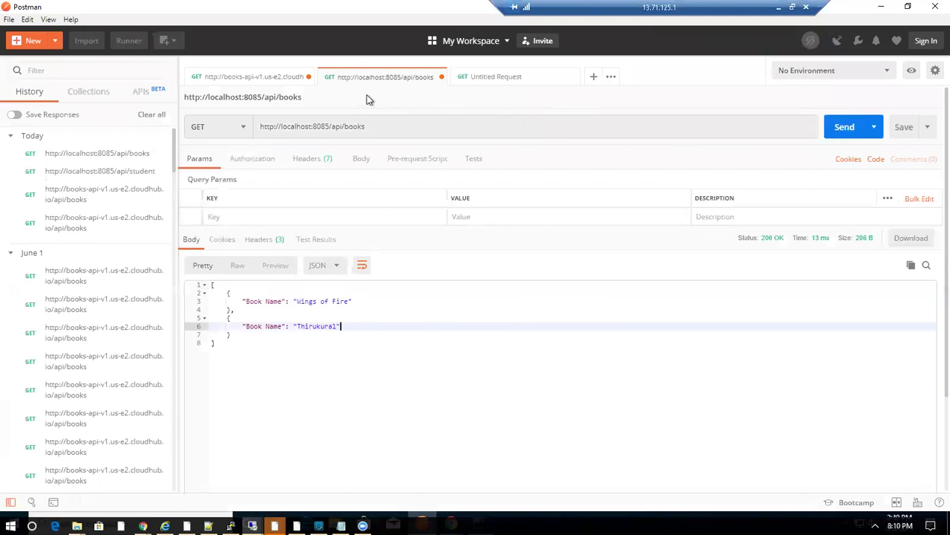
Return to the Anypoint Management Center tab showing mule4.2-ser-dev as Running.
{"action": "key", "text": "alt+Tab"}
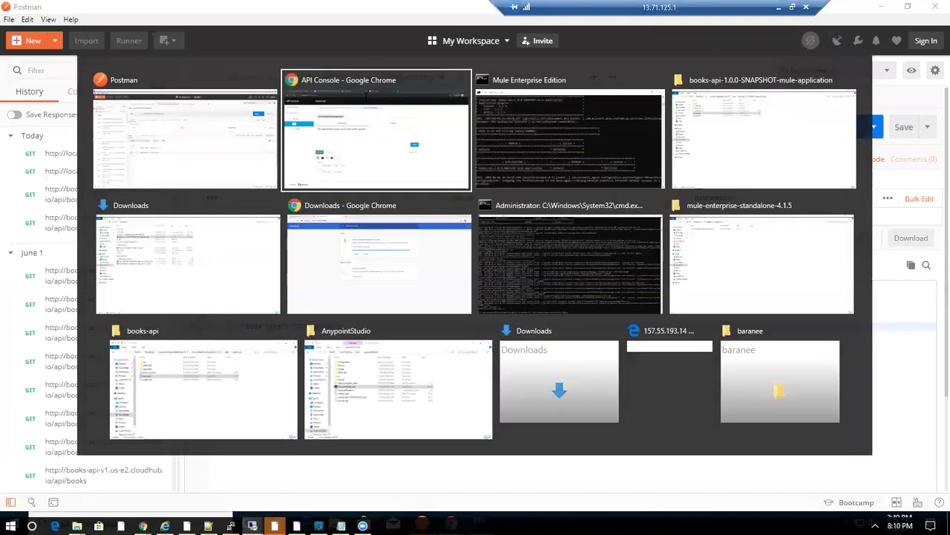
{"action": "key", "text": "alt+Tab"}
{"action": "key", "text": "Tab"}
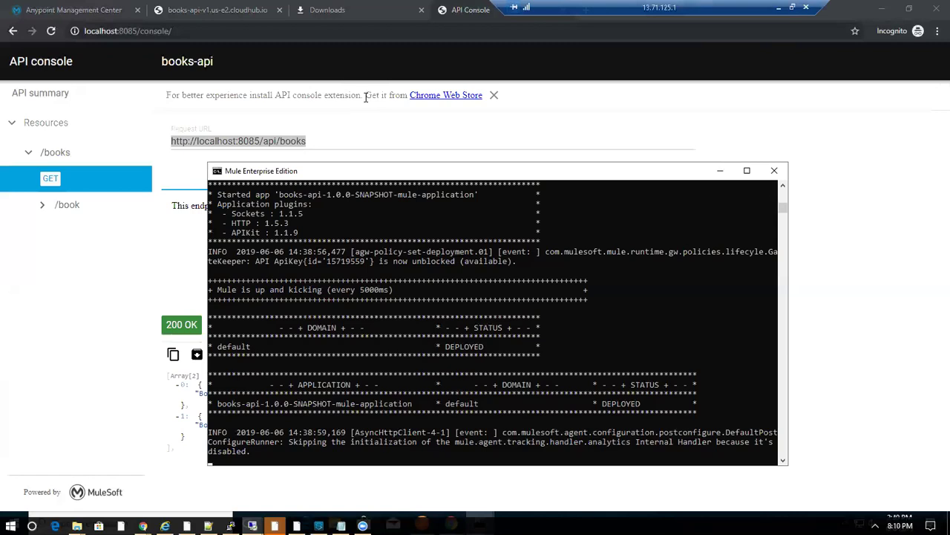
{"action": "left_click", "coordinate": [52, 9]}
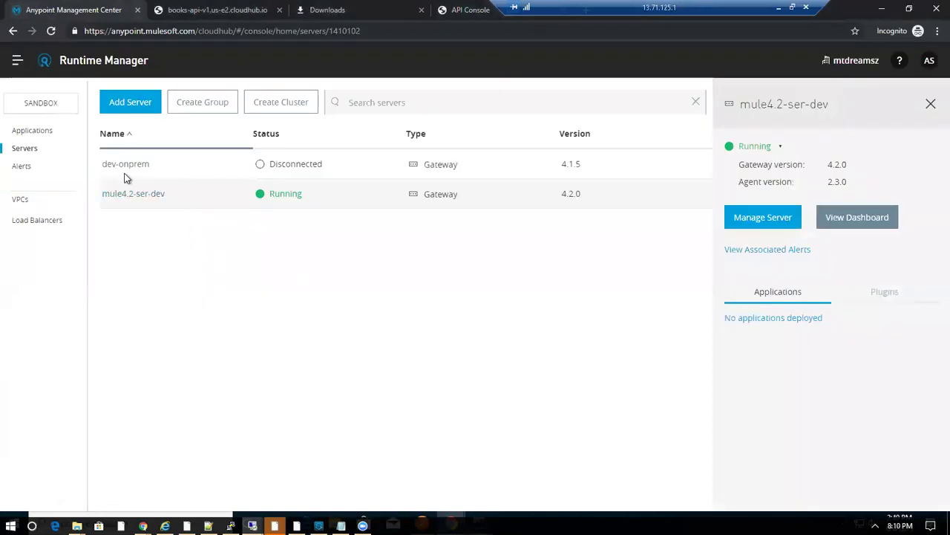
Go up to the Mule 4.2.0 apps folder and delete the books-api text document.
{"action": "key", "text": "alt+Tab"}
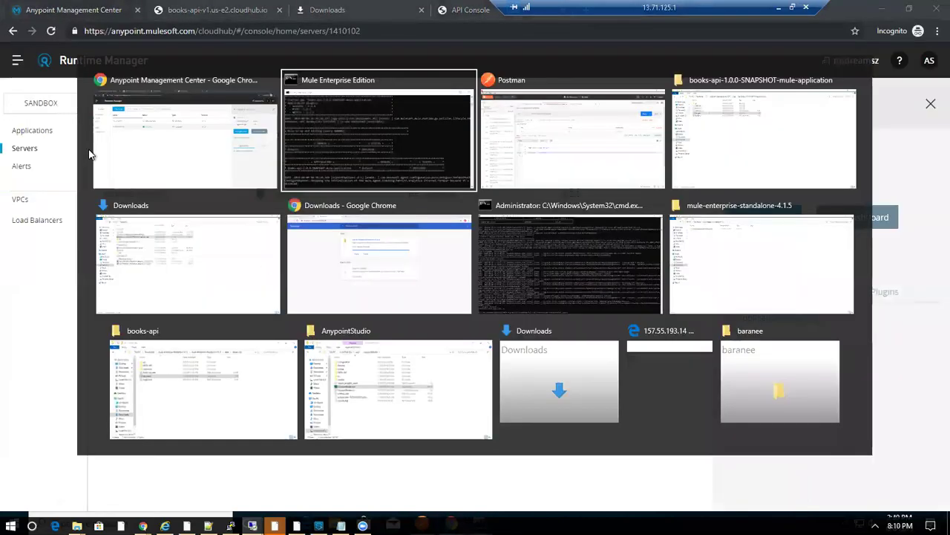
{"action": "key", "text": "alt+Tab"}
{"action": "key", "text": "alt+Tab"}
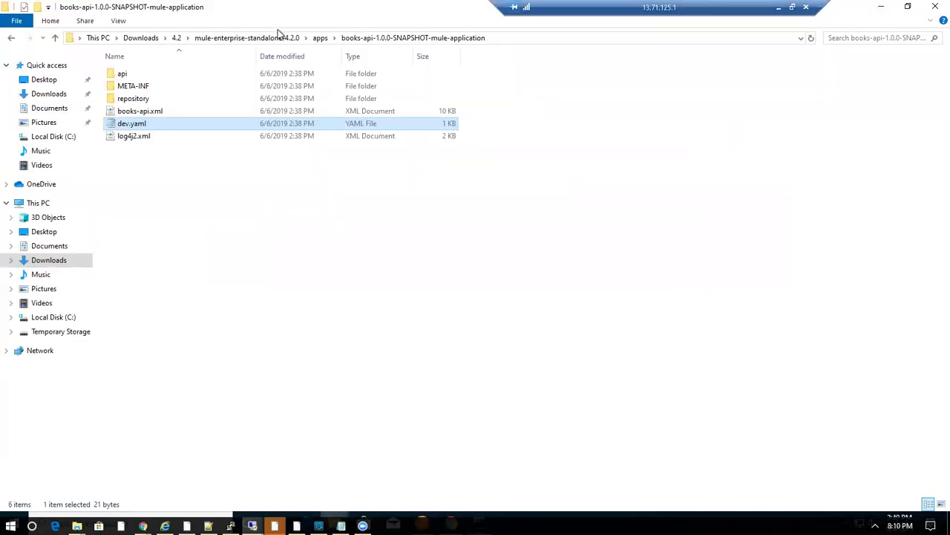
{"action": "left_click", "coordinate": [317, 39]}
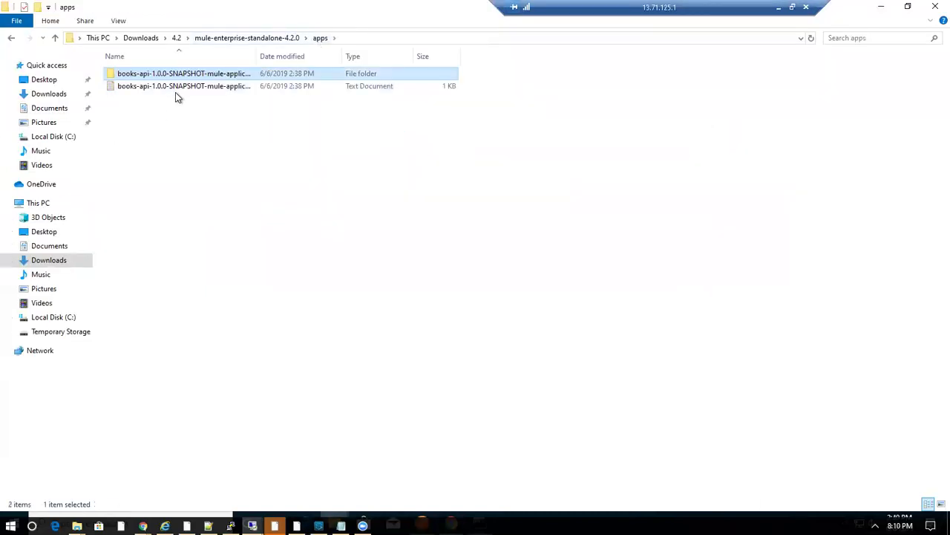
{"action": "left_click", "coordinate": [175, 92]}
{"action": "left_click", "coordinate": [185, 88]}
{"action": "key", "text": "Delete"}
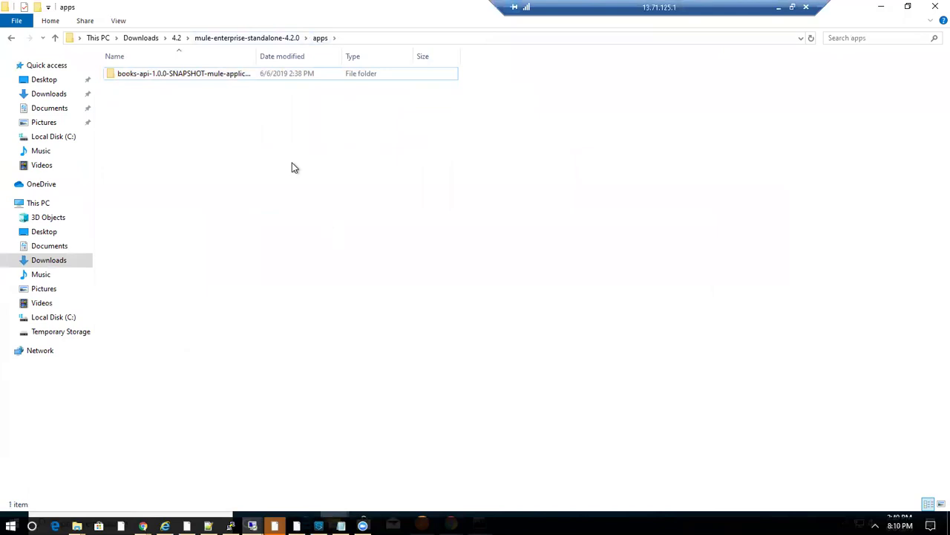
{"action": "key", "text": "alt+Tab"}
{"action": "key", "text": "alt+Tab"}
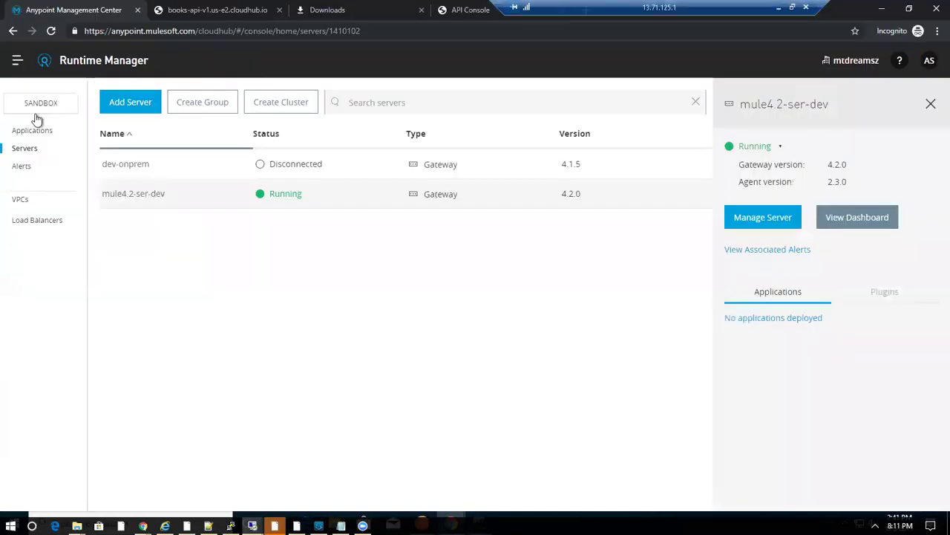
Start a new application deployment and upload books-api-1.0.0-SNAPSHOT-mule-application.jar from disk.
{"action": "left_click", "coordinate": [16, 70]}
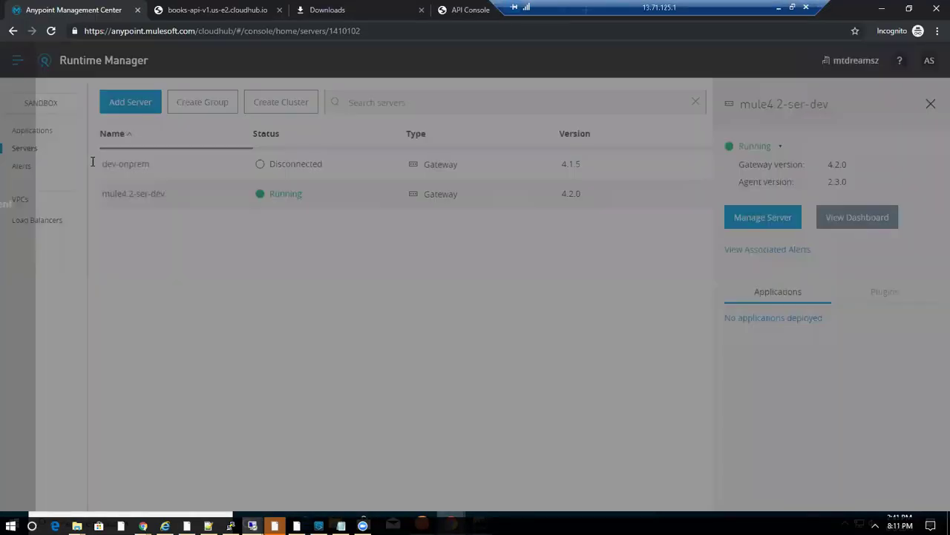
{"action": "left_click", "coordinate": [279, 302]}
{"action": "left_click", "coordinate": [36, 131]}
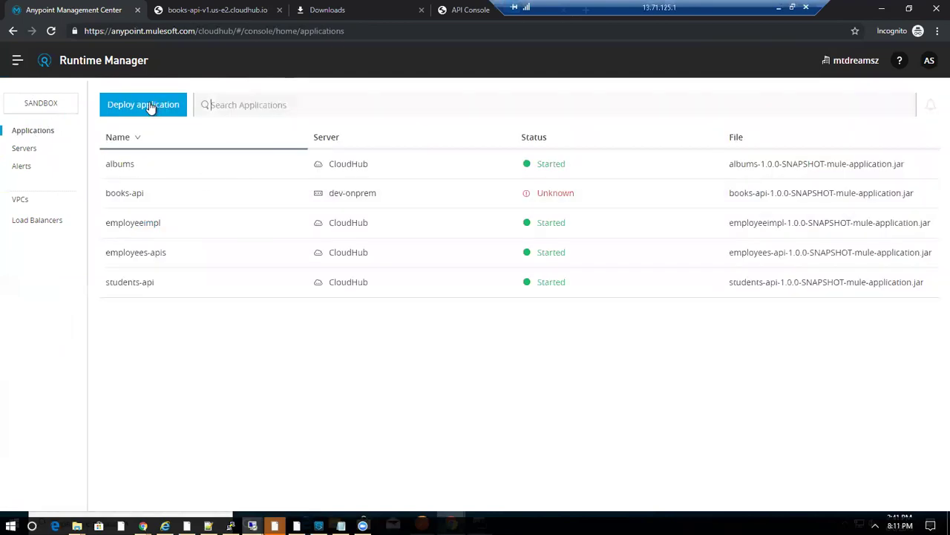
{"action": "left_click", "coordinate": [148, 103]}
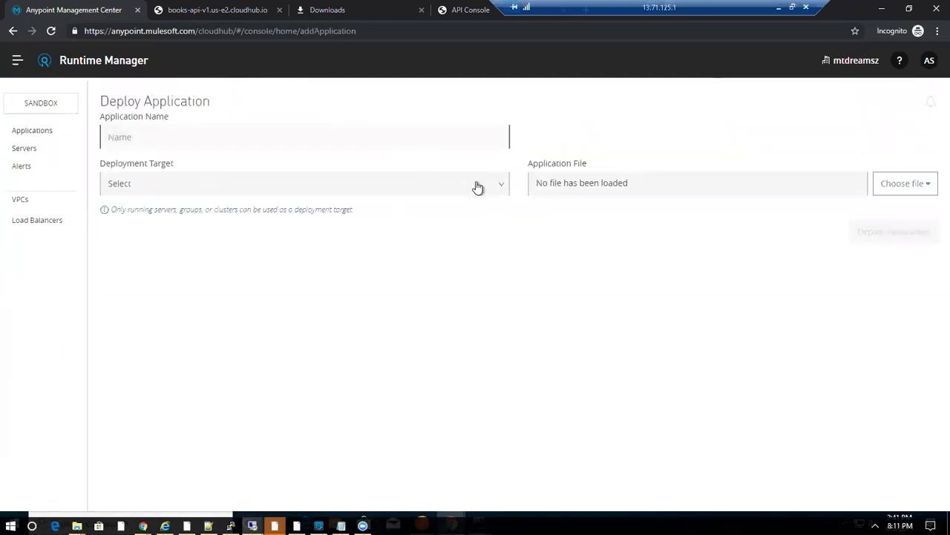
{"action": "left_click", "coordinate": [903, 185]}
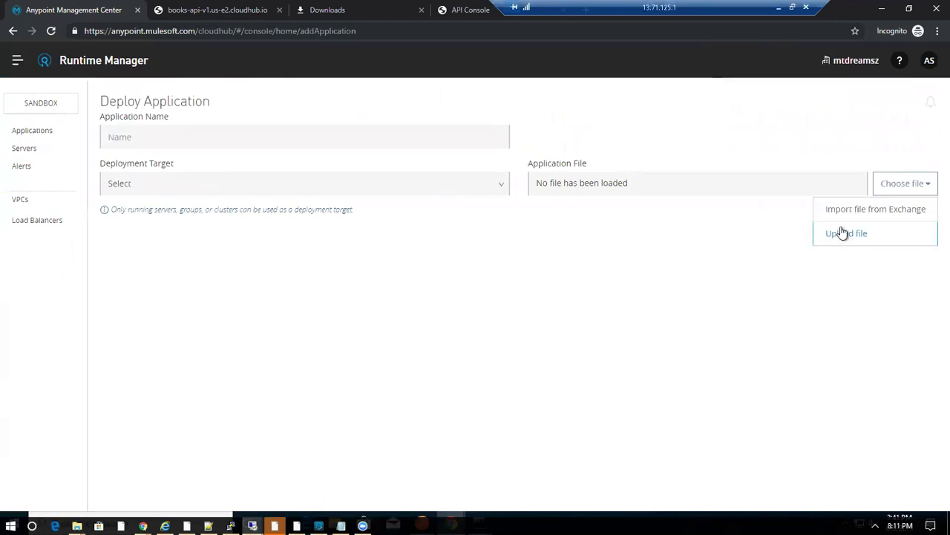
{"action": "left_click", "coordinate": [842, 231]}
{"action": "double_click", "coordinate": [229, 125]}
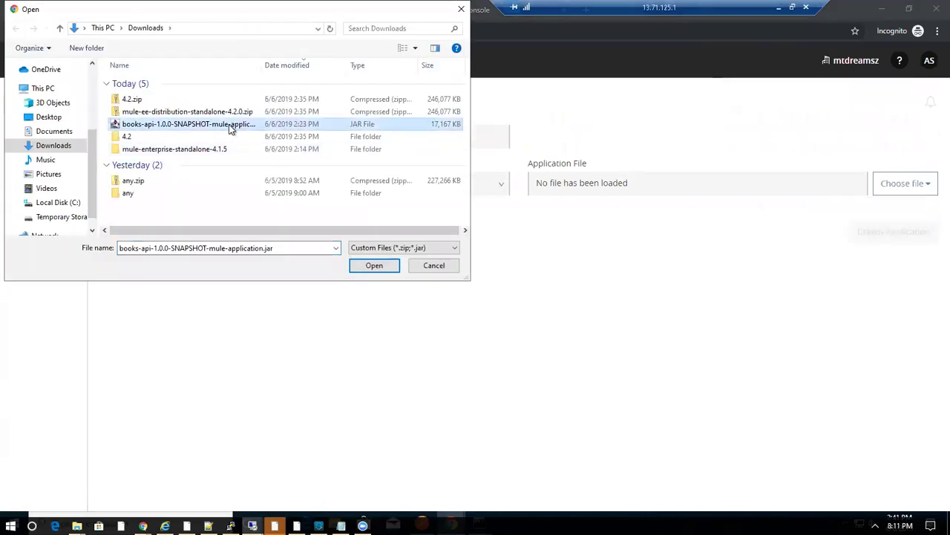
Target the mule4.2-ser-dev server, name the application book-api, and deploy it.
{"action": "left_click", "coordinate": [259, 134]}
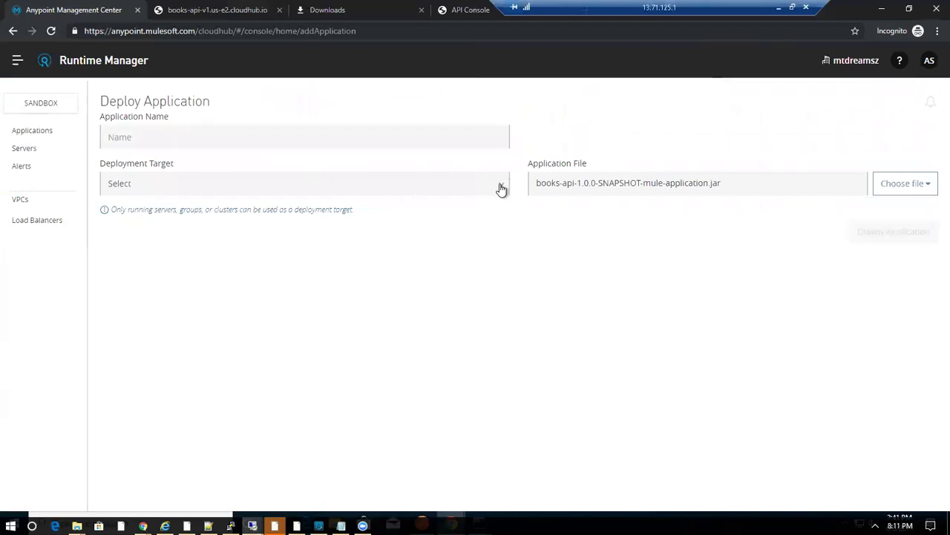
{"action": "left_click", "coordinate": [501, 187]}
{"action": "left_click", "coordinate": [261, 236]}
{"action": "left_click", "coordinate": [221, 135]}
{"action": "type", "text": "book-apis"}
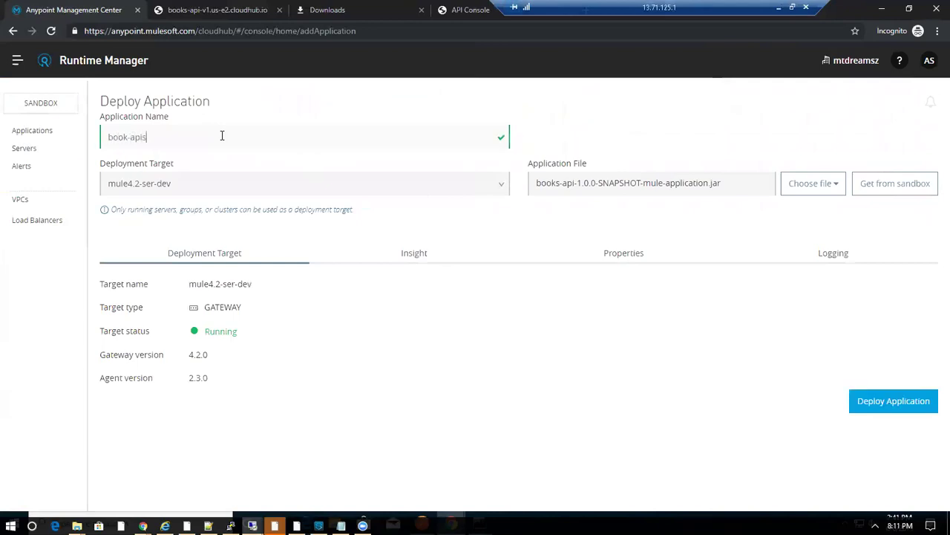
{"action": "key", "text": "BackSpace"}
{"action": "left_click", "coordinate": [886, 409]}
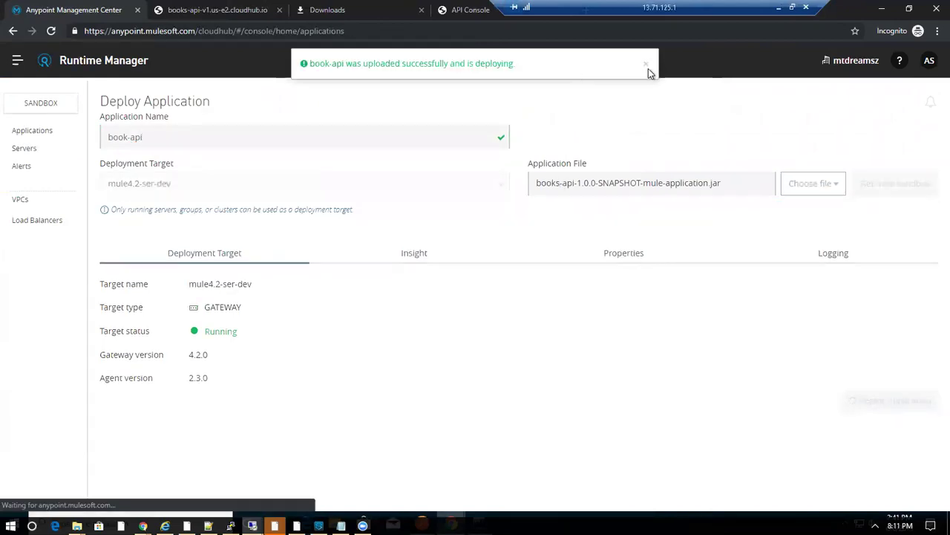
{"action": "key", "text": "alt+Tab"}
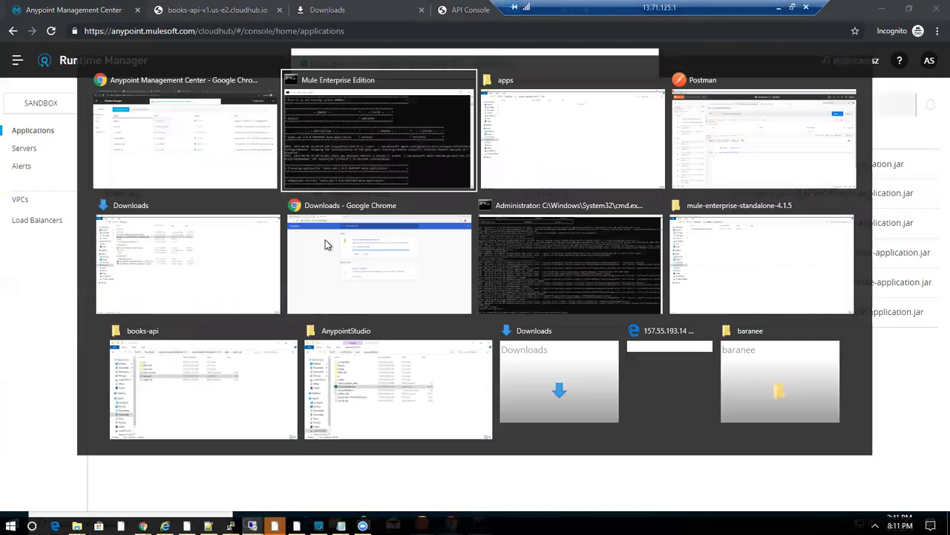
Resend the GET localhost:8085/api/books request, then check the Mule console shows book-api started.
{"action": "key", "text": "alt+Tab"}
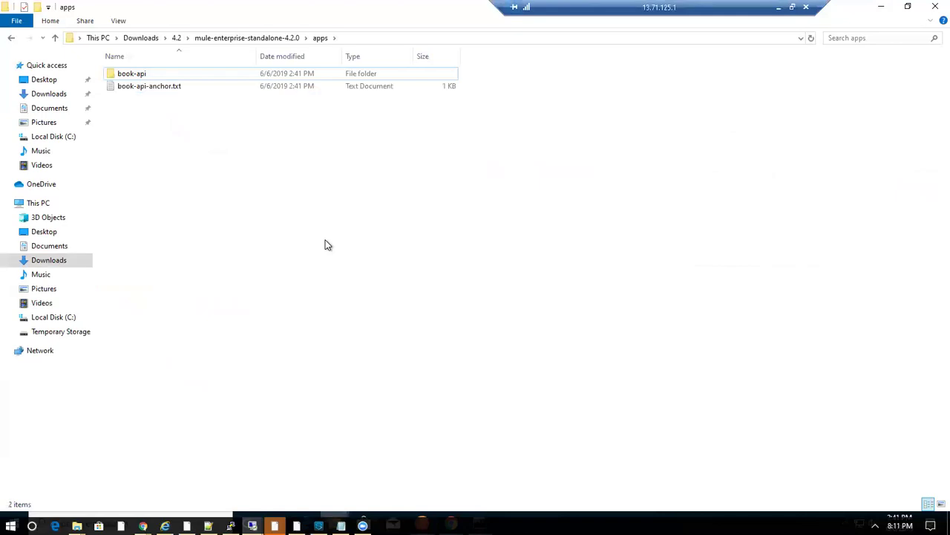
{"action": "key", "text": "alt+Tab"}
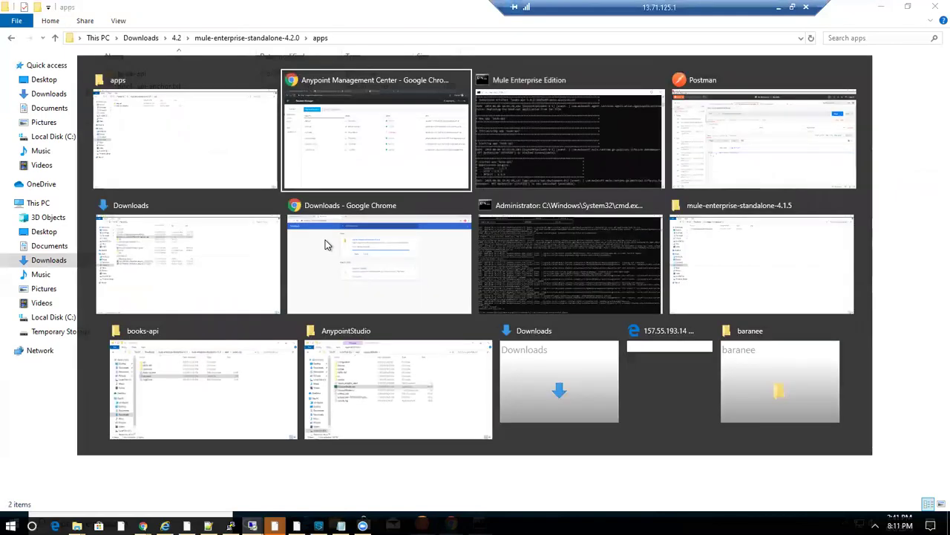
{"action": "key", "text": "alt+Tab"}
{"action": "key", "text": "alt+Tab"}
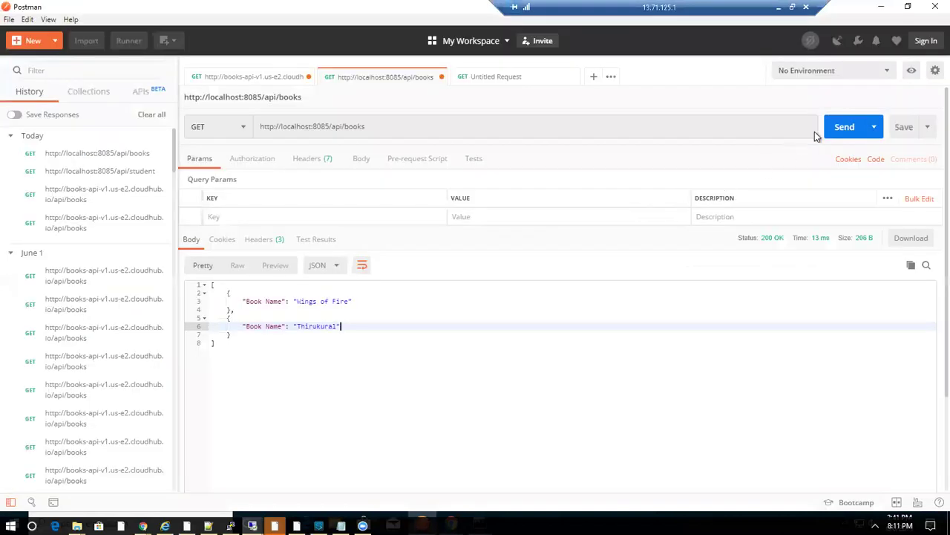
{"action": "left_click", "coordinate": [835, 134]}
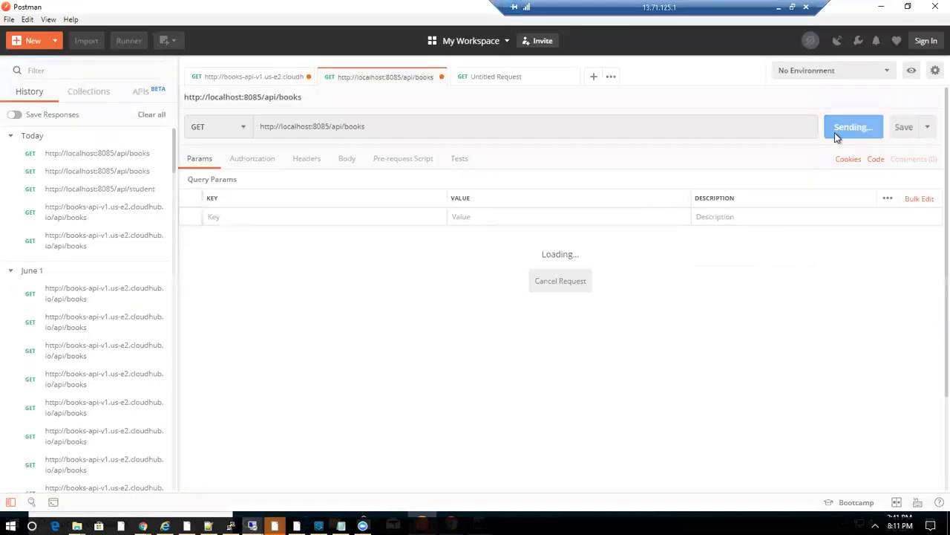
{"action": "key", "text": "alt+Tab"}
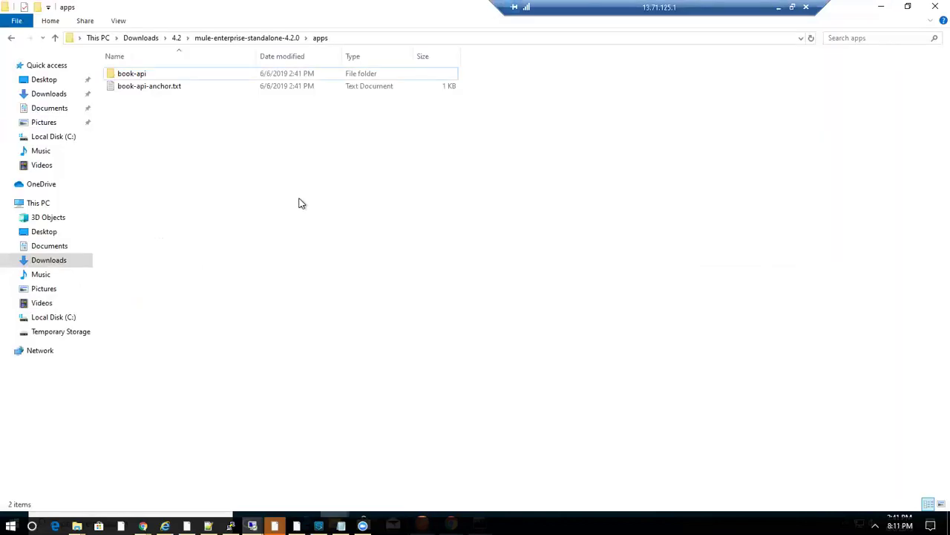
{"action": "key", "text": "alt+Tab"}
{"action": "key", "text": "Tab"}
{"action": "key", "text": "Tab"}
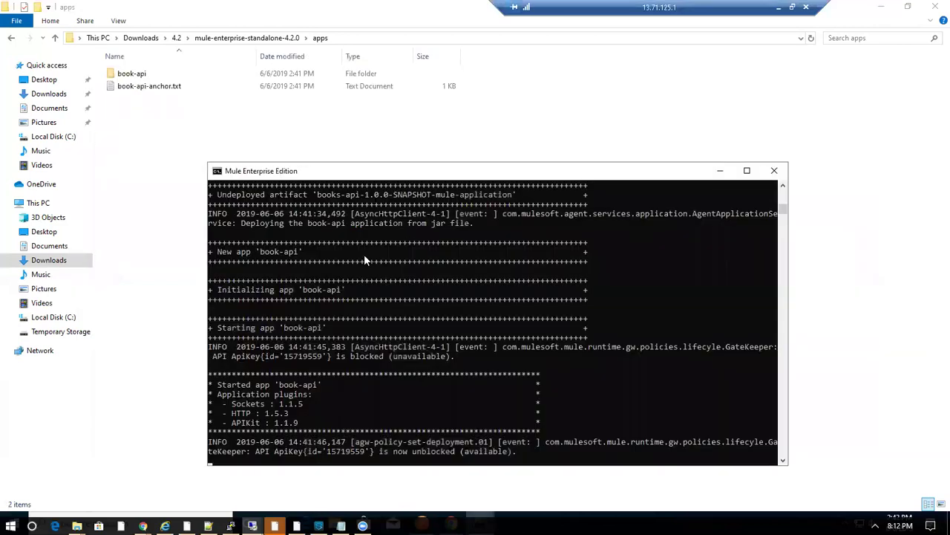
Close the Mule Enterprise Edition runtime console window.
{"action": "left_click", "coordinate": [460, 289]}
{"action": "left_click", "coordinate": [774, 171]}
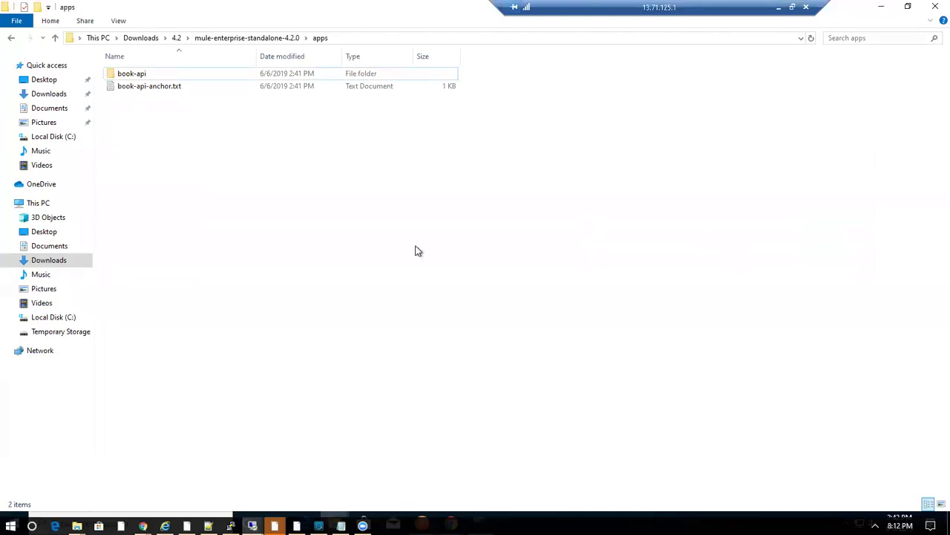
{"action": "left_click", "coordinate": [161, 92]}
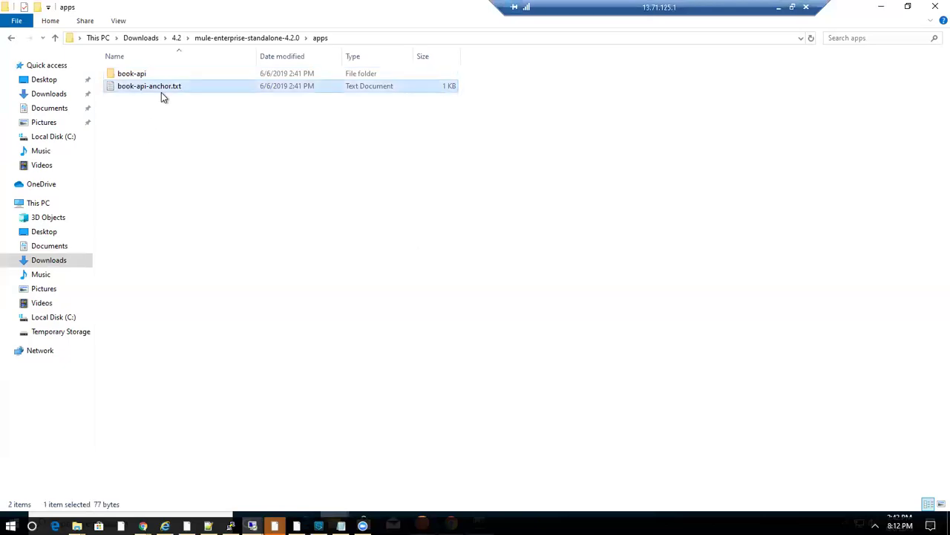
{"action": "key", "text": "alt+Tab"}
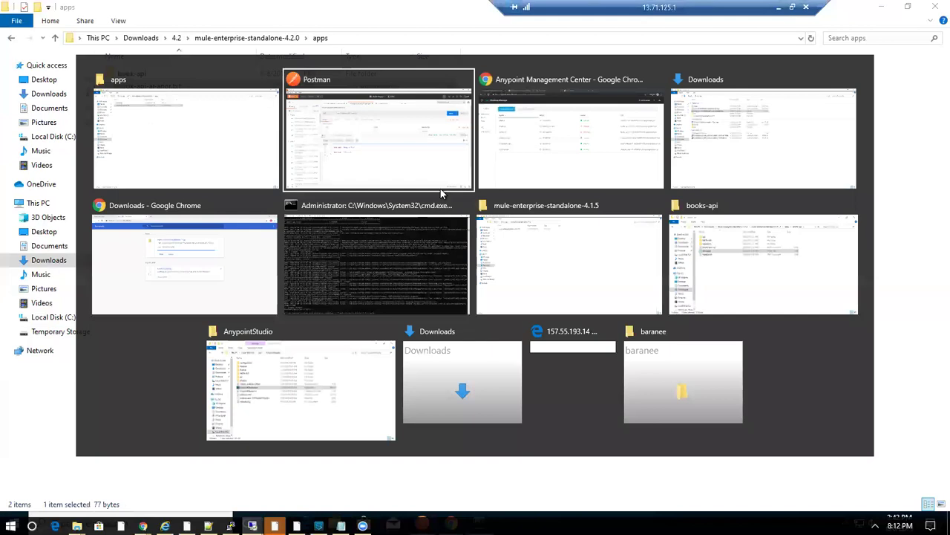
{"action": "key", "text": "ctrl+a"}
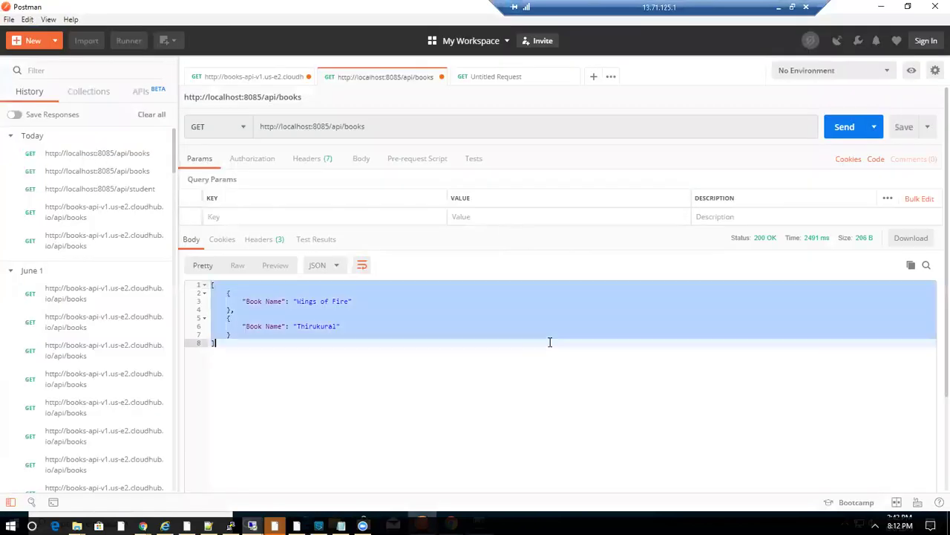
{"action": "left_click", "coordinate": [550, 341]}
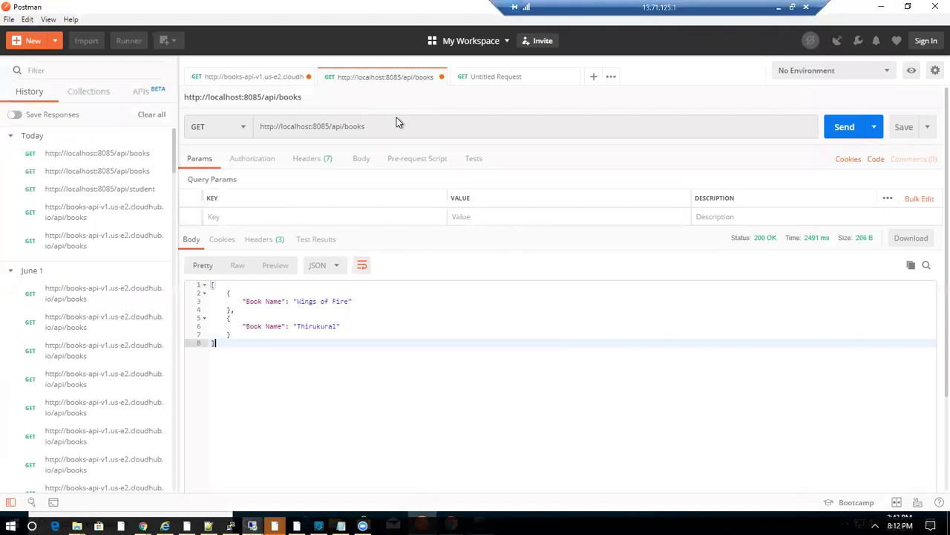
{"action": "left_click", "coordinate": [261, 76]}
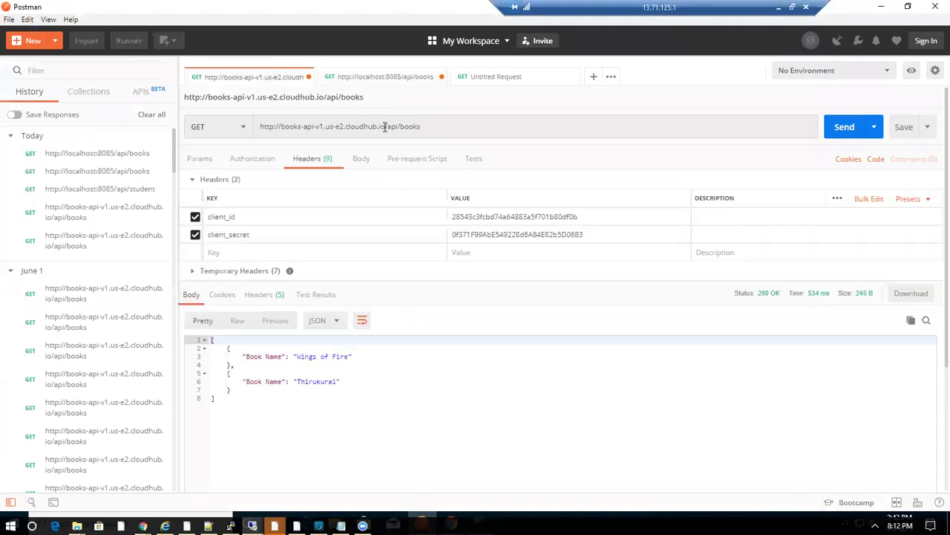
{"action": "left_click_drag", "start_coordinate": [384, 127], "coordinate": [242, 153]}
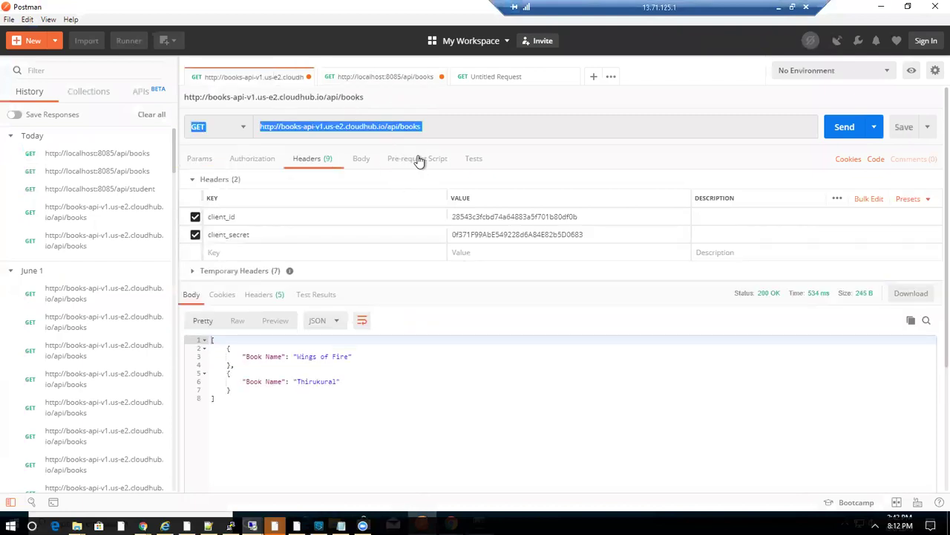
{"action": "left_click", "coordinate": [454, 128]}
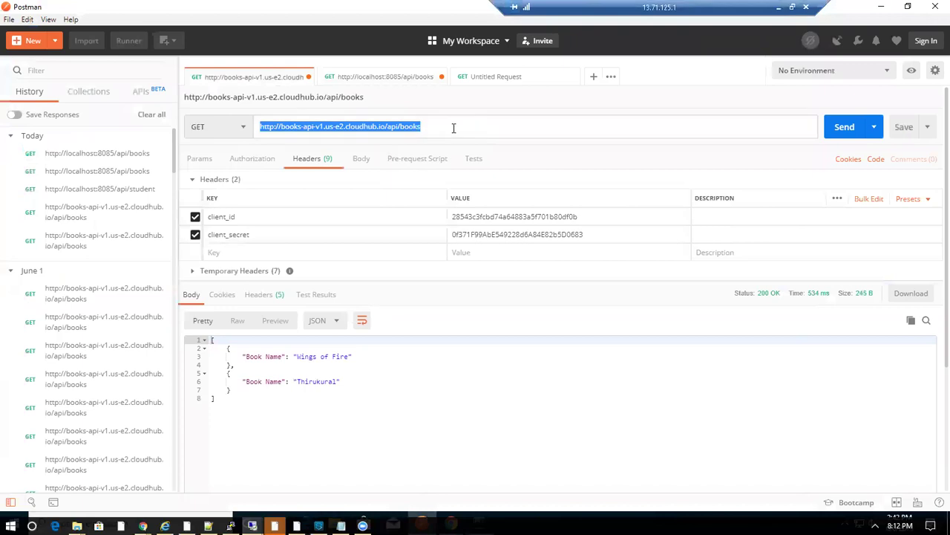
{"action": "left_click", "coordinate": [401, 79]}
{"action": "key", "text": "alt+Tab"}
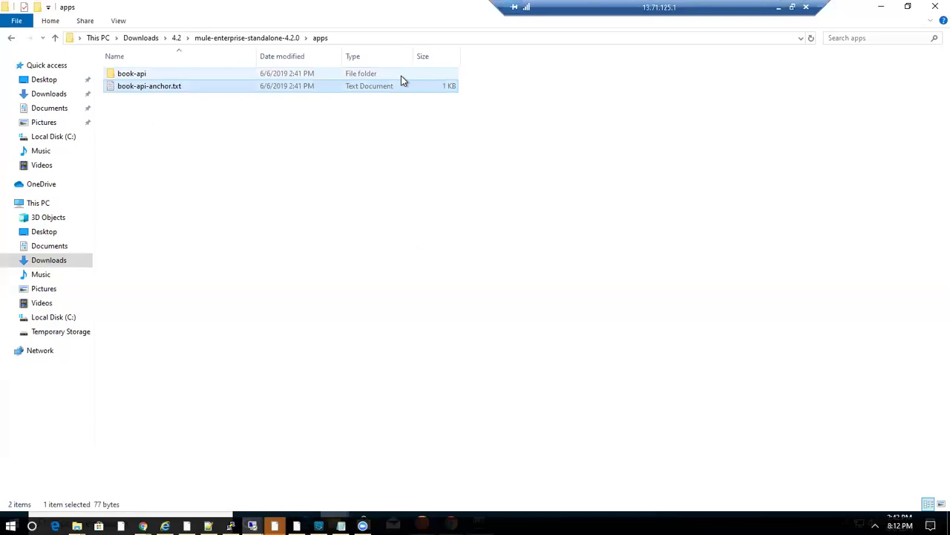
Move up to the mule-enterprise-standalone-4.2.0 folder and return to Runtime Manager's applications list.
{"action": "left_click", "coordinate": [371, 259]}
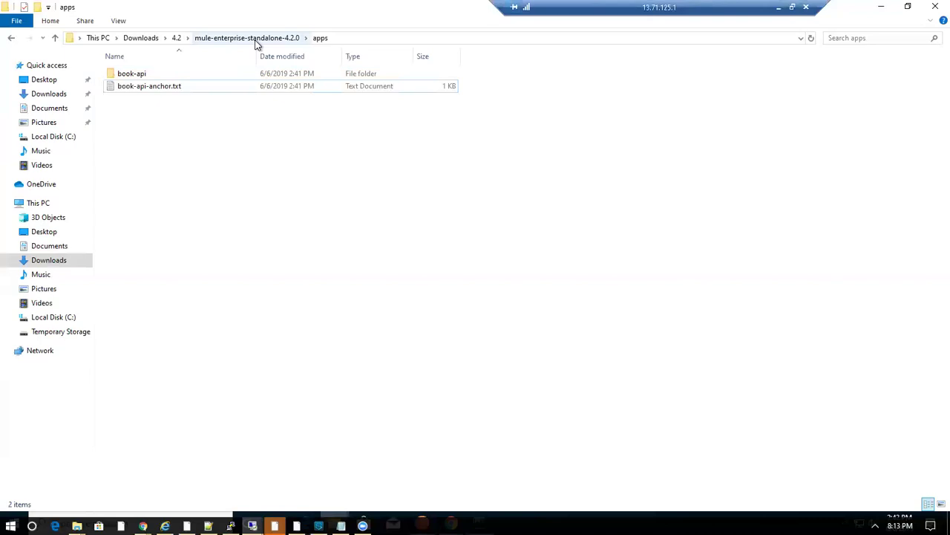
{"action": "left_click", "coordinate": [255, 38]}
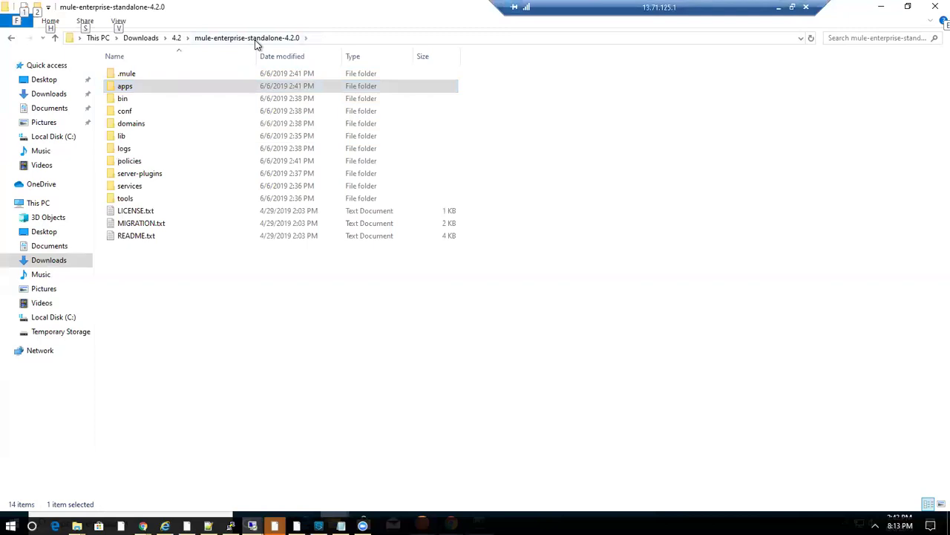
{"action": "key", "text": "alt+Tab"}
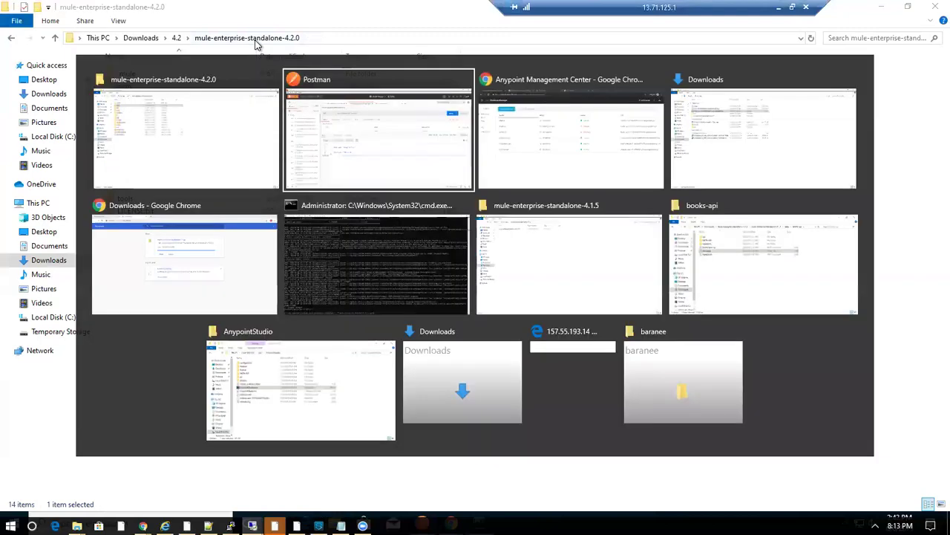
{"action": "key", "text": "alt+Tab"}
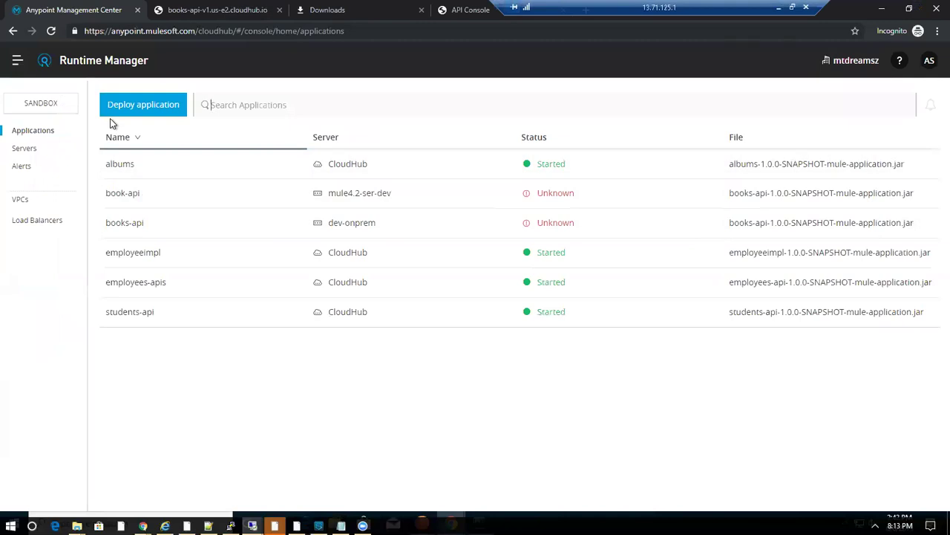
Check the 4.1.5 runtime Command Prompt, where books-api failed for requiring runtime 4.2.0.
{"action": "key", "text": "alt+Tab"}
{"action": "key", "text": "alt+Tab"}
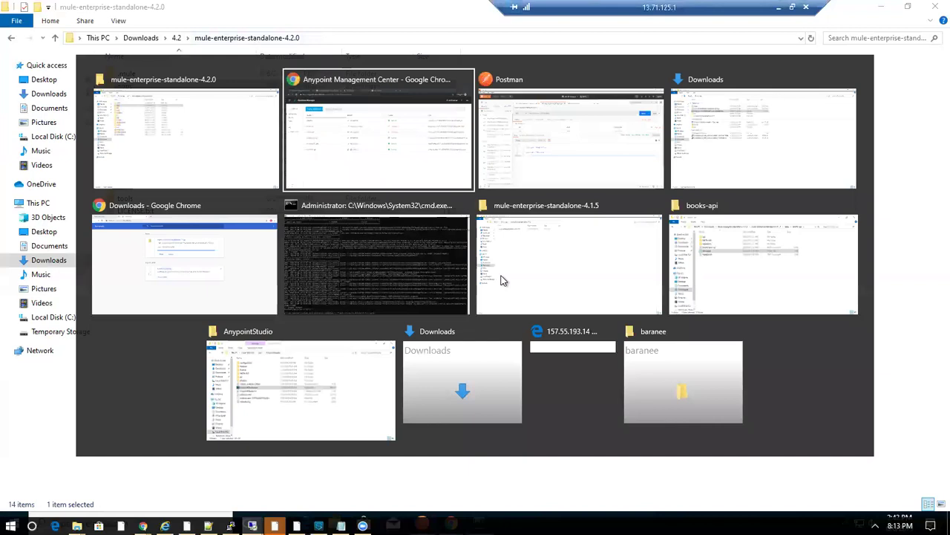
{"action": "key", "text": "alt+Tab"}
{"action": "key", "text": "alt+Tab"}
{"action": "key", "text": "alt+Tab"}
{"action": "key", "text": "alt+Tab"}
{"action": "key", "text": "alt+Tab"}
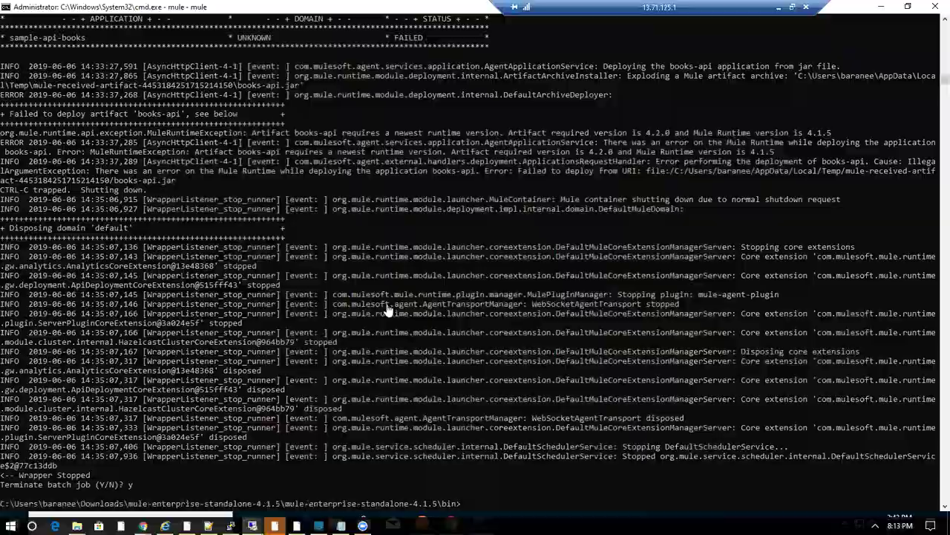
{"action": "key", "text": "alt+Tab"}
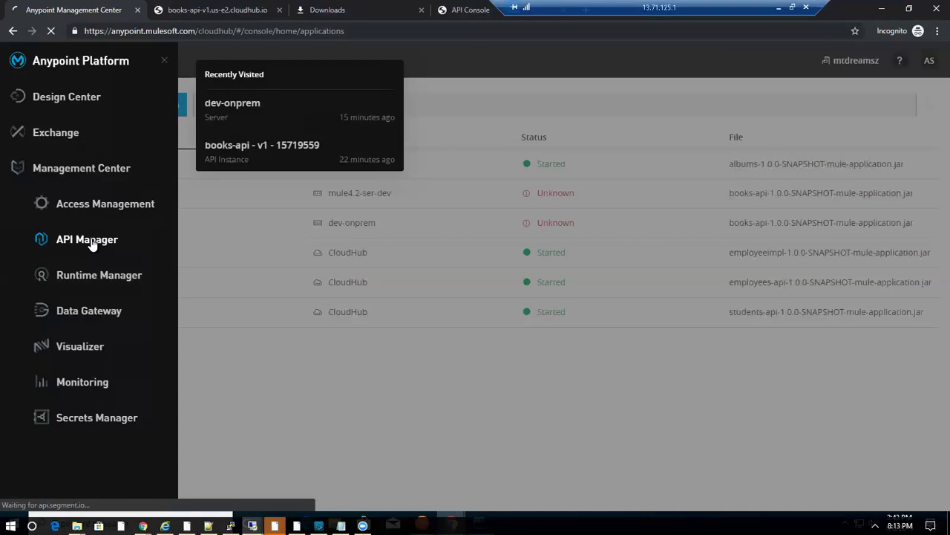
Open the books-api v1 settings in API Manager and compare with the 4.2.0 runtime's policies folder.
{"action": "left_click", "coordinate": [90, 242]}
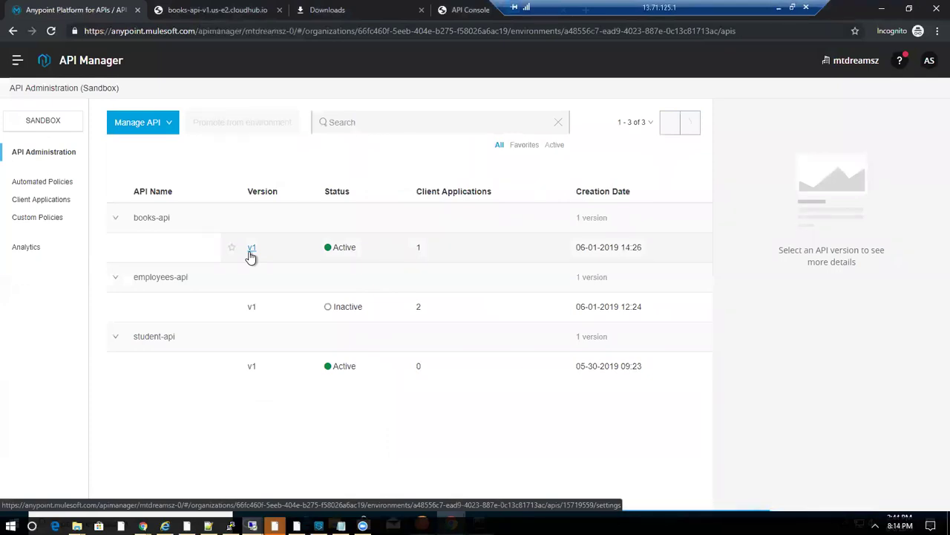
{"action": "left_click", "coordinate": [251, 255]}
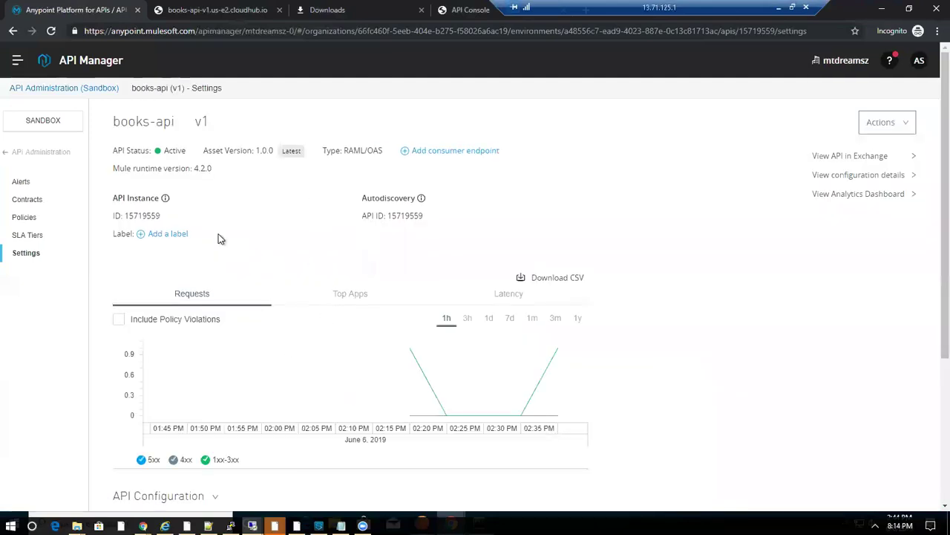
{"action": "key", "text": "alt+Tab"}
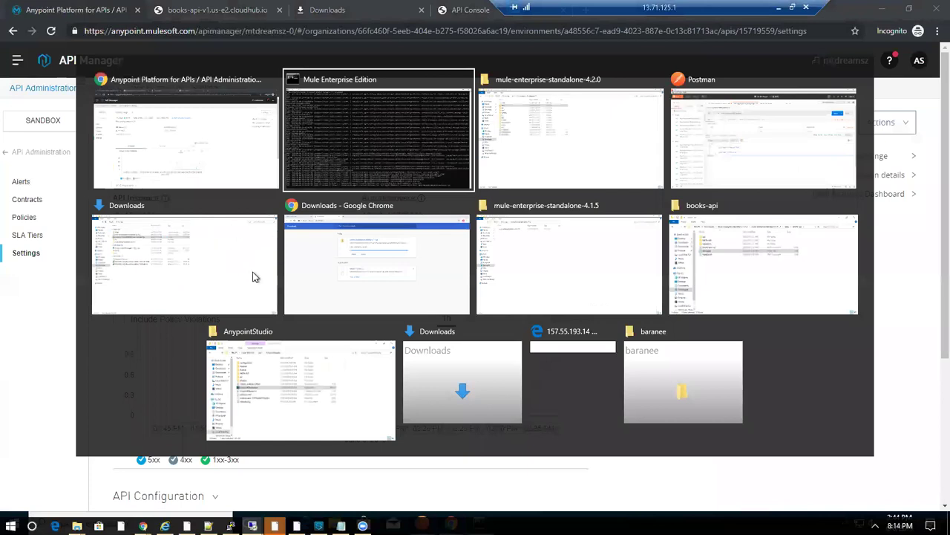
{"action": "key", "text": "alt+Tab"}
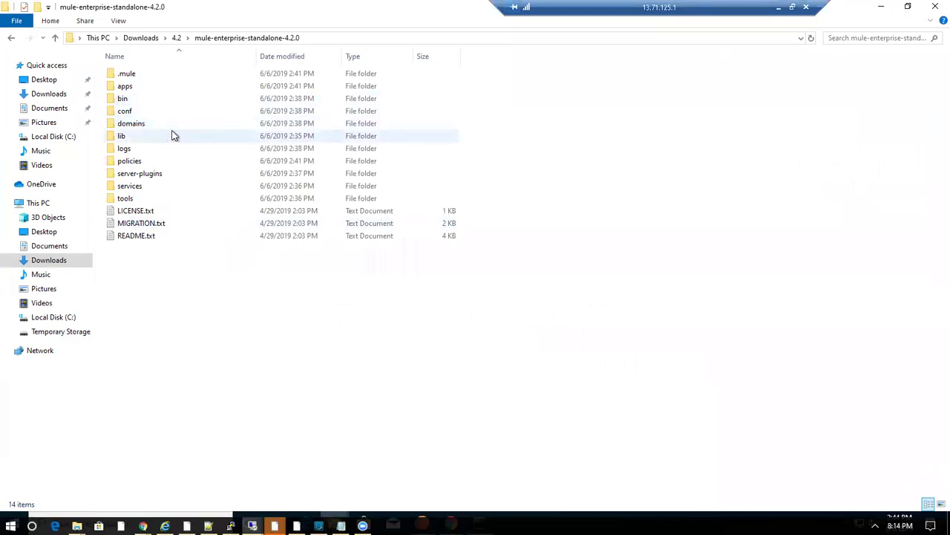
{"action": "double_click", "coordinate": [151, 161]}
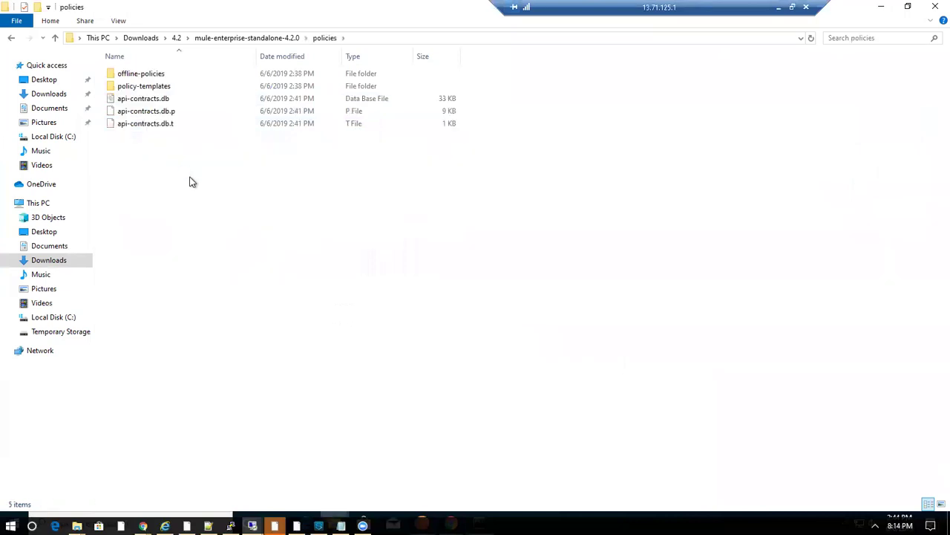
{"action": "left_click", "coordinate": [257, 38]}
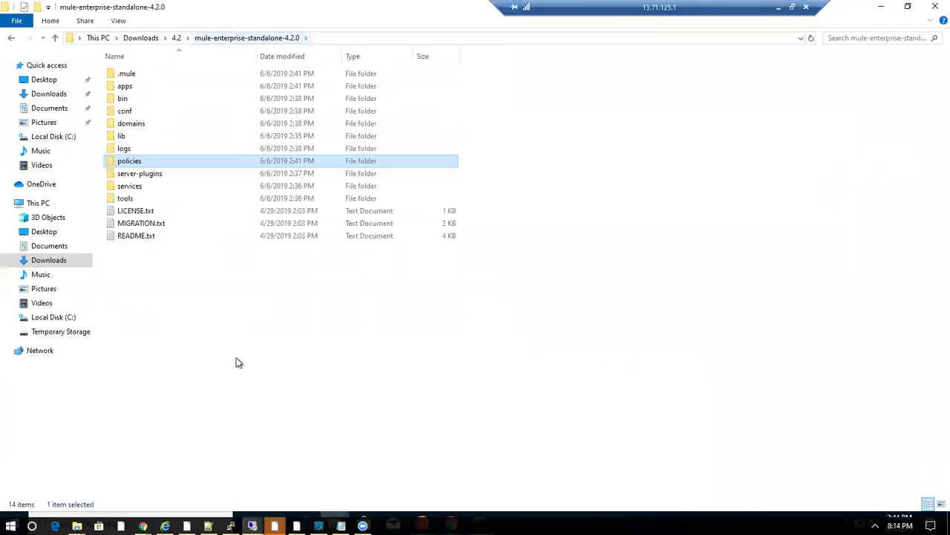
{"action": "key", "text": "alt+Tab"}
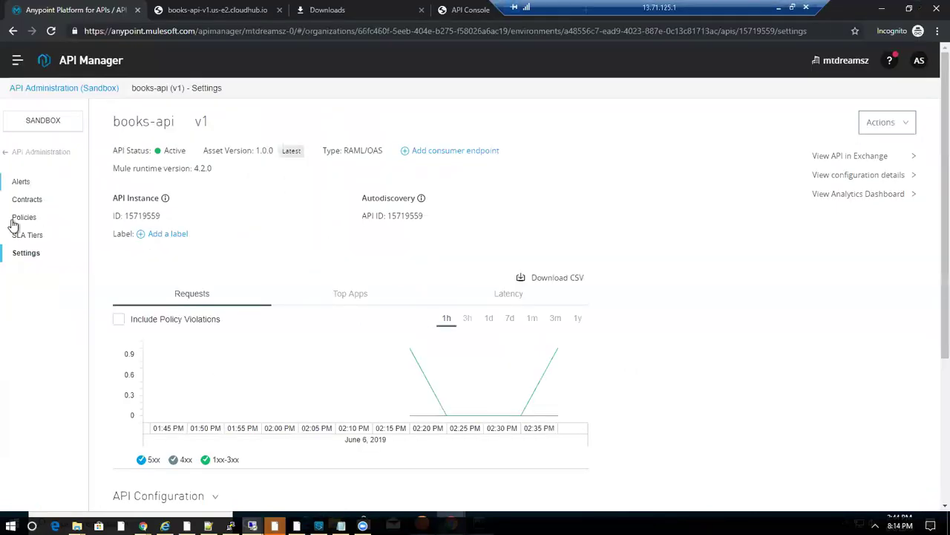
Apply the Client ID enforcement policy to books-api v1 with its default settings.
{"action": "left_click", "coordinate": [23, 216]}
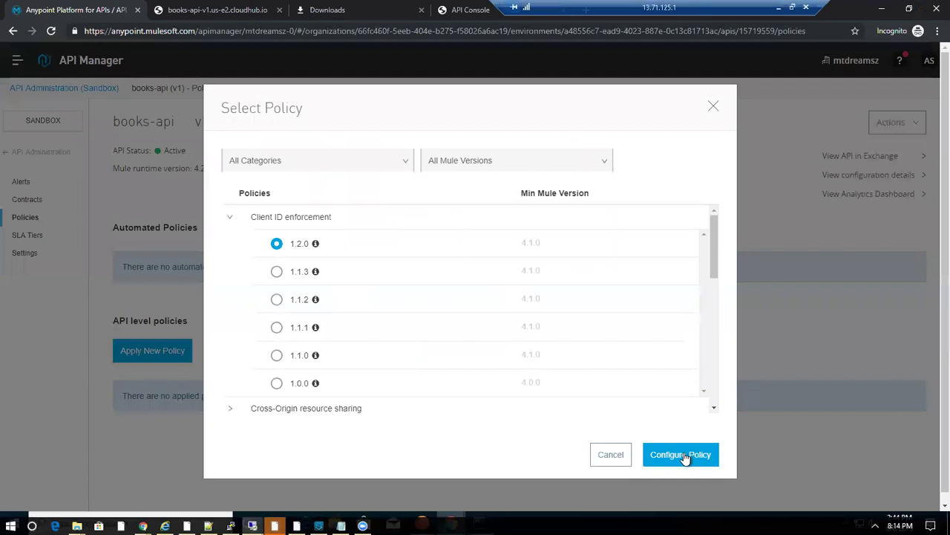
{"action": "left_click", "coordinate": [684, 452]}
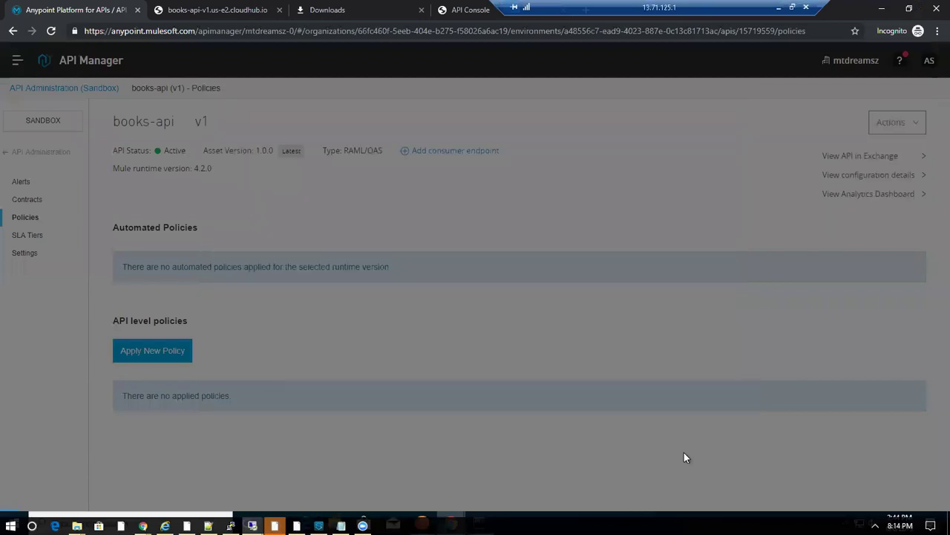
{"action": "left_click", "coordinate": [605, 499]}
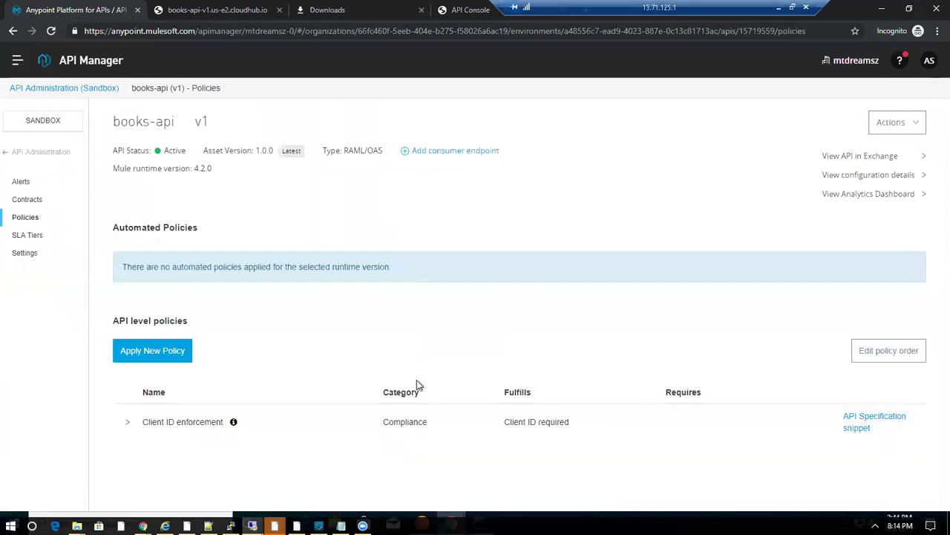
{"action": "key", "text": "alt+Tab"}
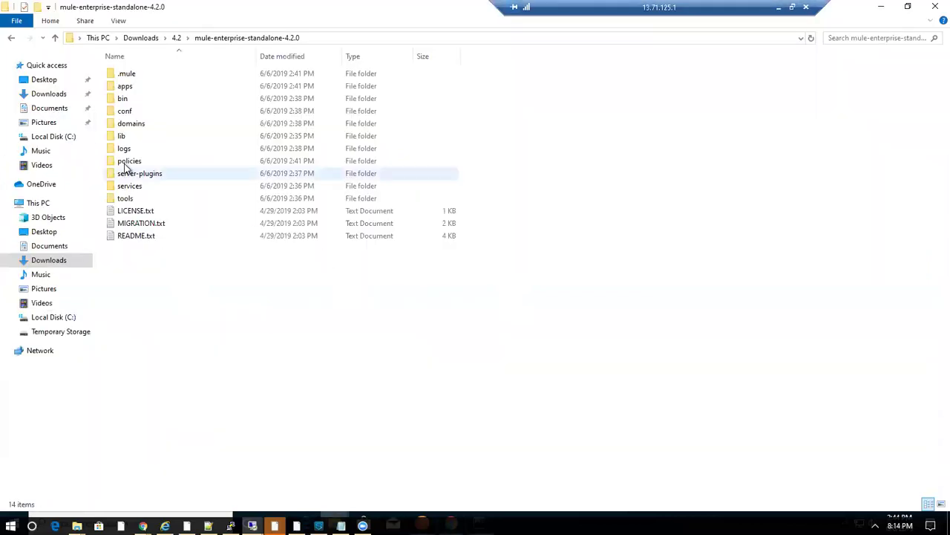
Open the 4.2.0 runtime's policies folder and sort its files by Date modified.
{"action": "double_click", "coordinate": [131, 160]}
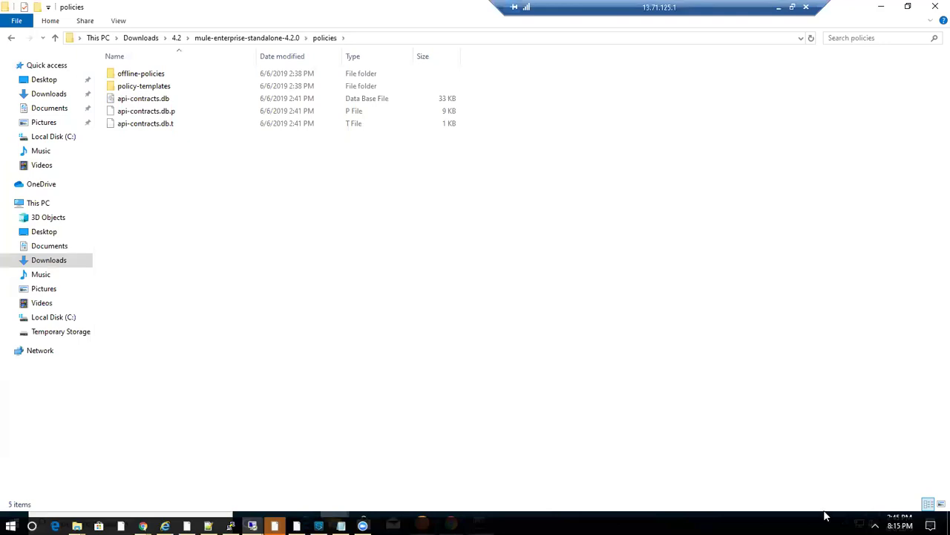
{"action": "key", "text": "alt+Tab"}
{"action": "left_click", "coordinate": [383, 8]}
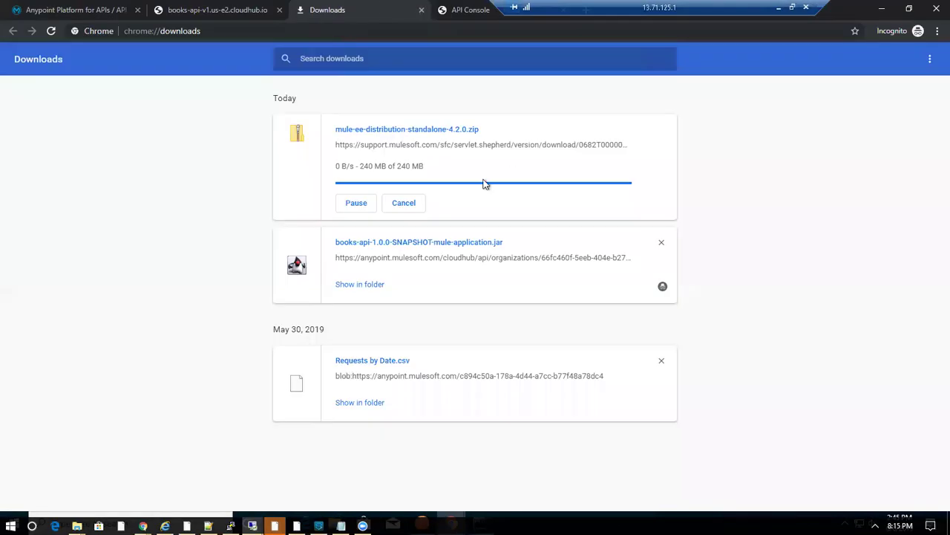
{"action": "key", "text": "alt+Tab"}
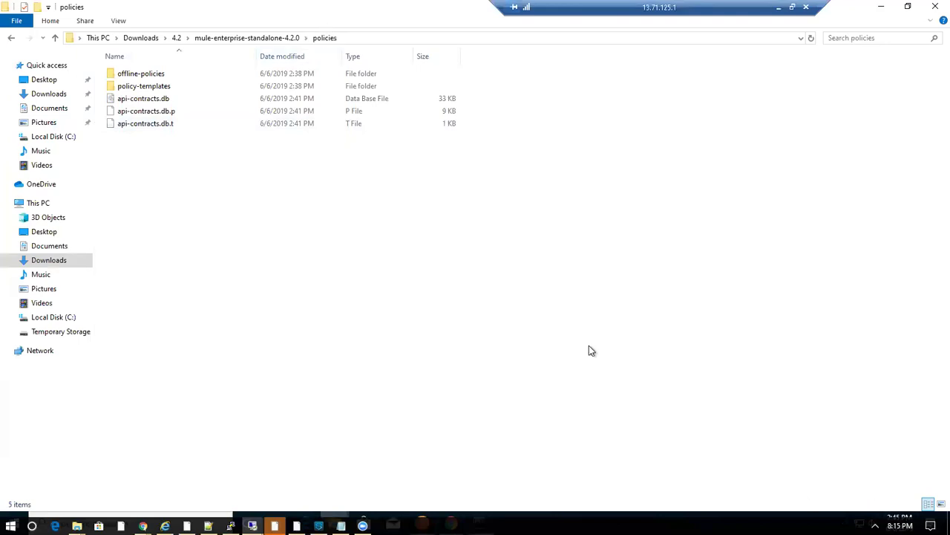
{"action": "left_click", "coordinate": [303, 56]}
{"action": "left_click", "coordinate": [303, 57]}
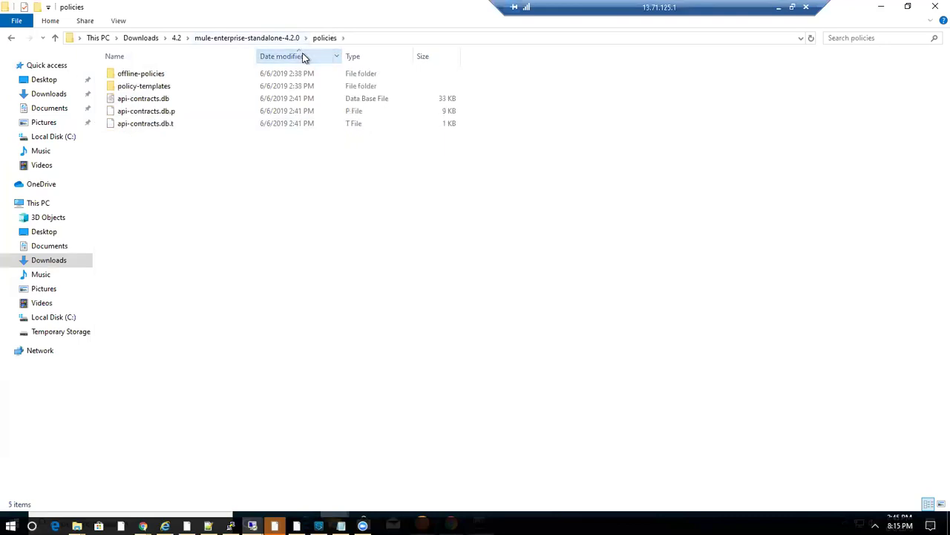
{"action": "left_click", "coordinate": [303, 56]}
{"action": "left_click", "coordinate": [303, 56]}
Review the browser's downloads, API Console, cloud endpoint and books-api policies tabs against the folder.
{"action": "key", "text": "alt+Tab"}
{"action": "key", "text": "alt+Tab"}
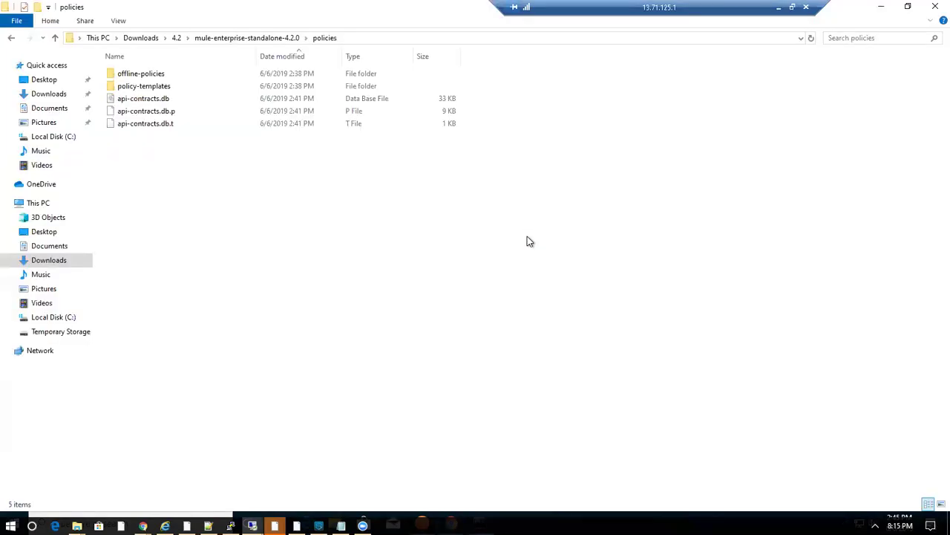
{"action": "key", "text": "alt+Tab"}
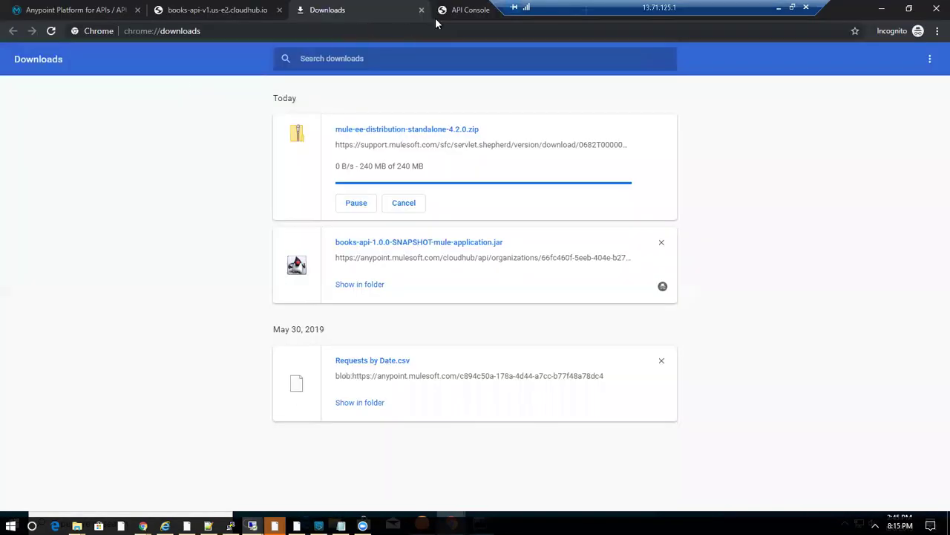
{"action": "left_click", "coordinate": [454, 11]}
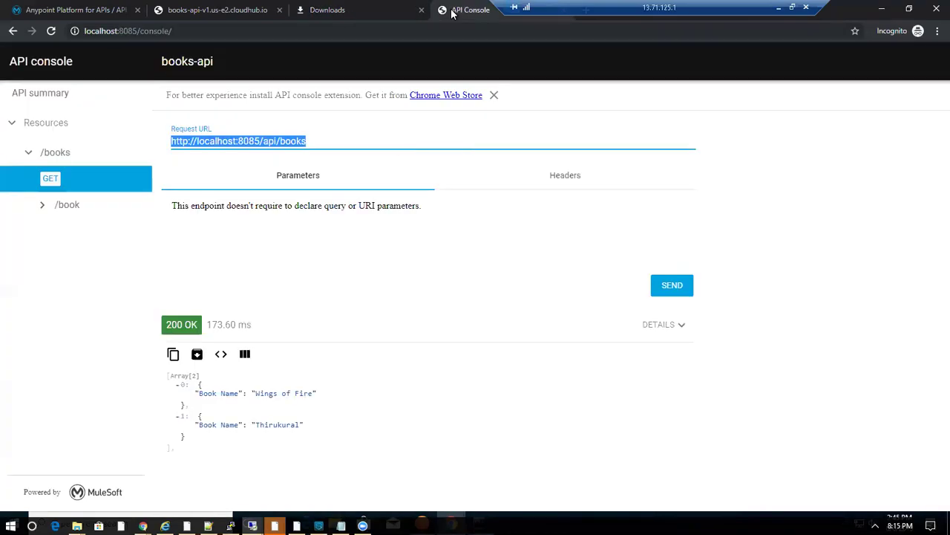
{"action": "left_click", "coordinate": [332, 7]}
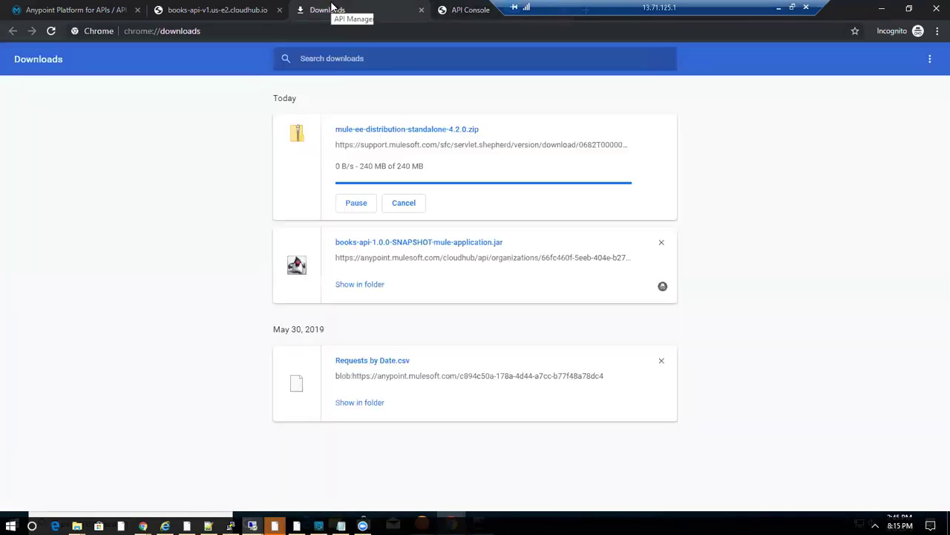
{"action": "left_click", "coordinate": [231, 9]}
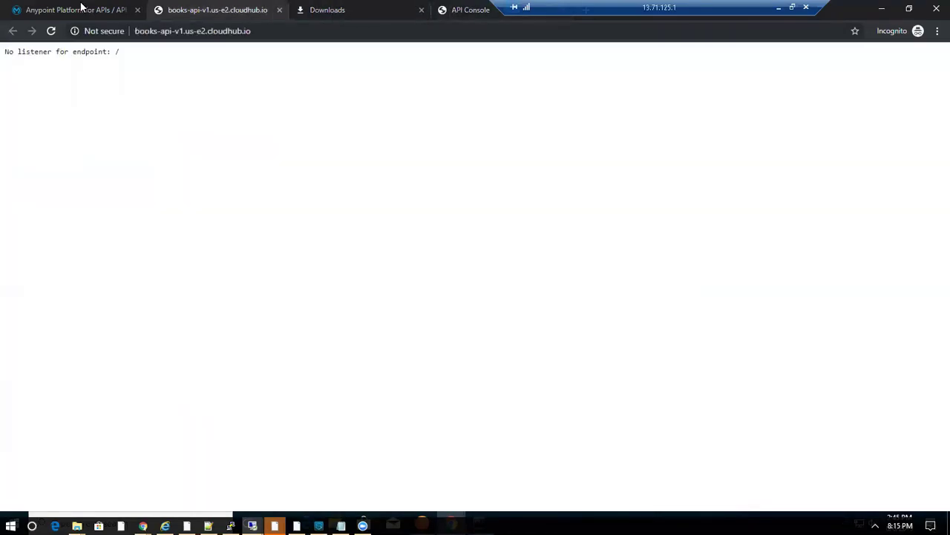
{"action": "left_click", "coordinate": [81, 8]}
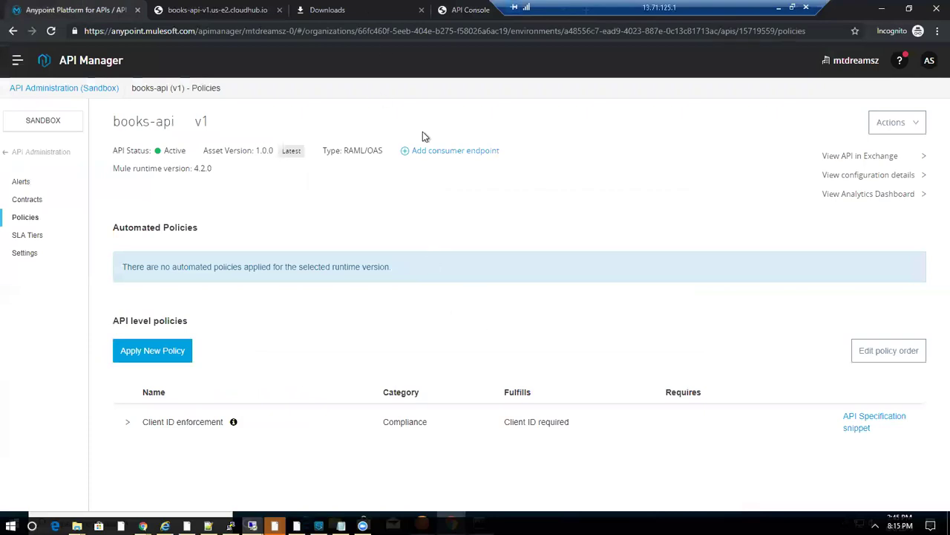
{"action": "key", "text": "alt+Tab"}
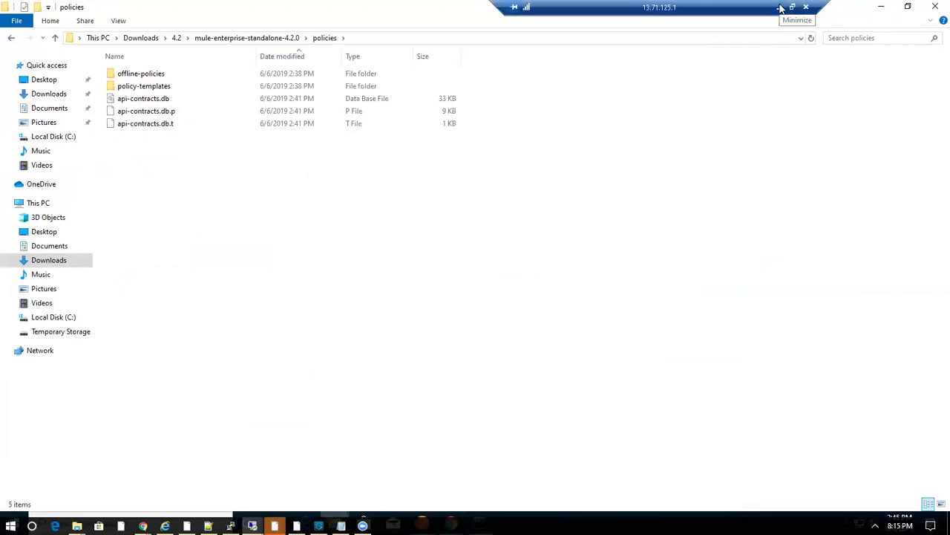
{"action": "left_click", "coordinate": [781, 7]}
{"action": "key", "text": "alt+Tab"}
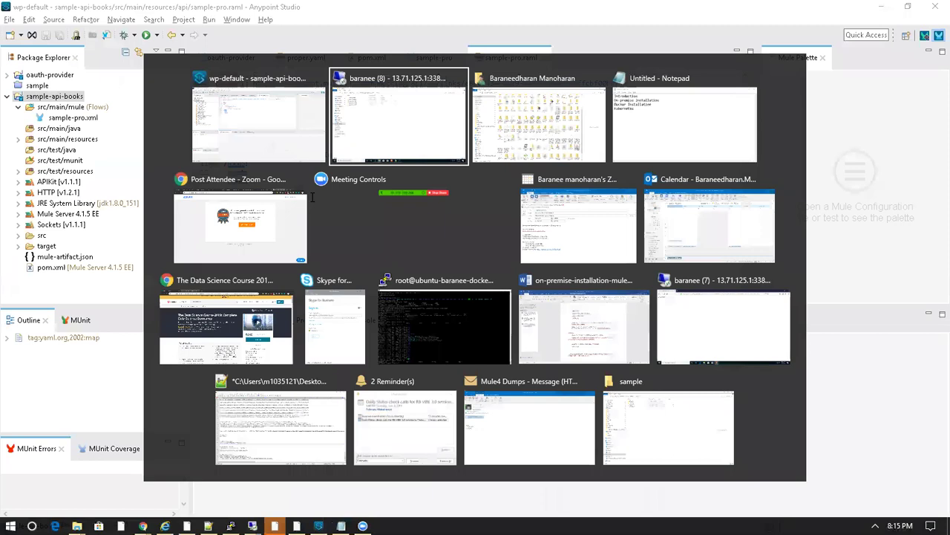
{"action": "key", "text": "alt+Tab"}
{"action": "key", "text": "alt+Tab"}
{"action": "key", "text": "alt+Tab"}
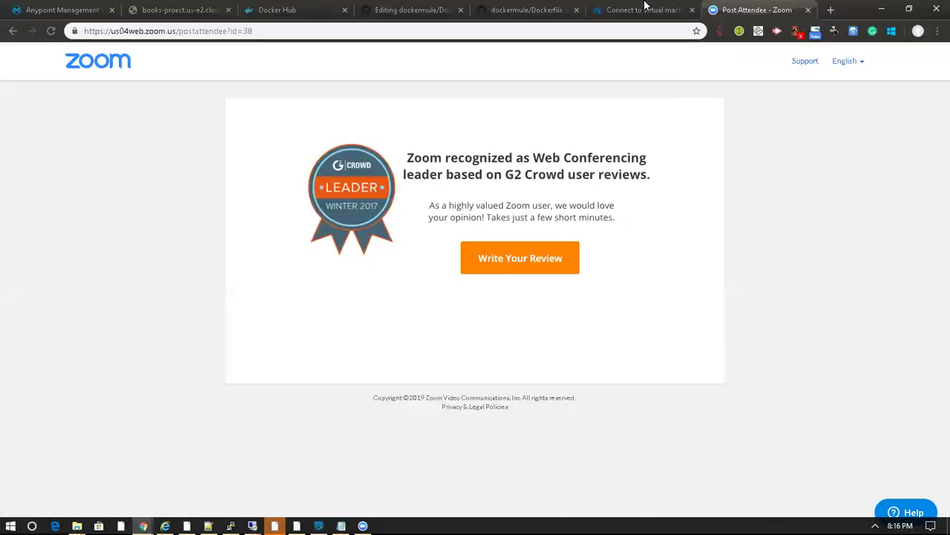
{"action": "left_click", "coordinate": [644, 7]}
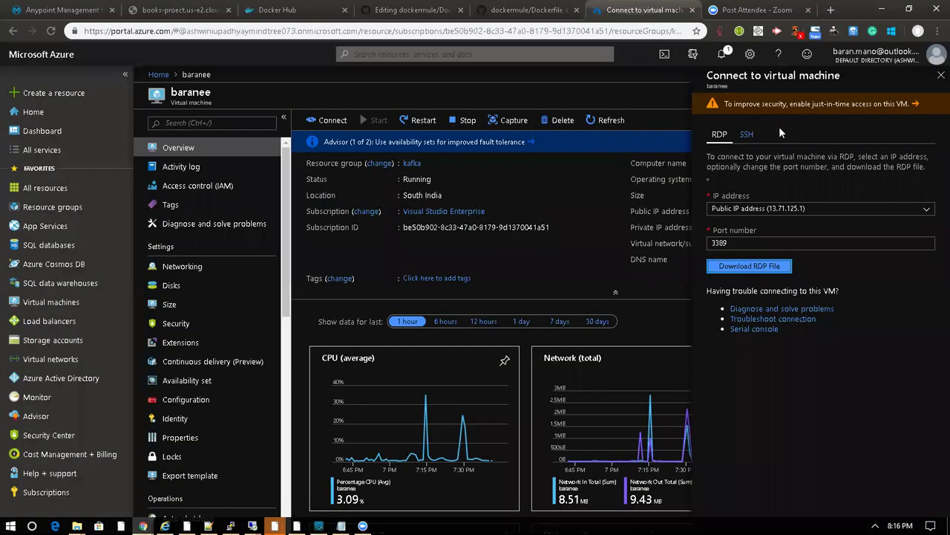
{"action": "left_click", "coordinate": [938, 77]}
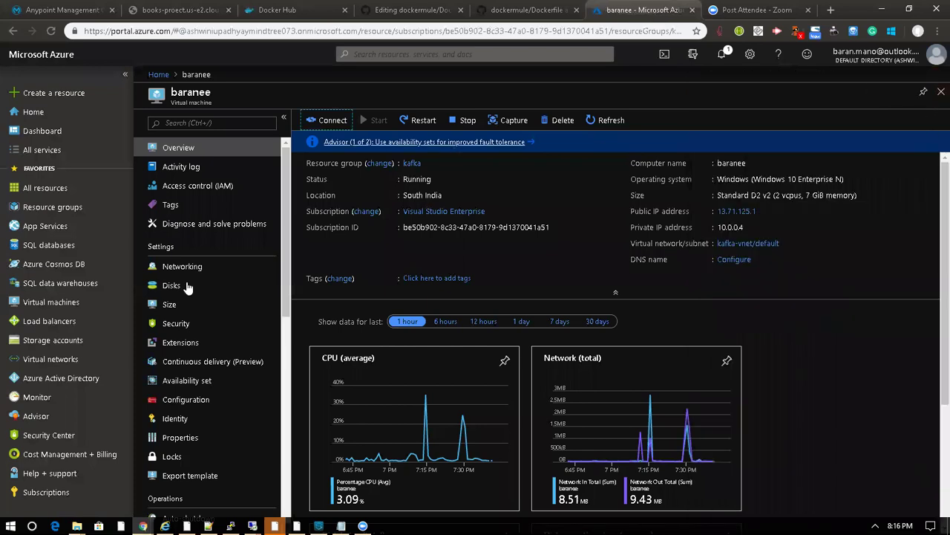
{"action": "left_click", "coordinate": [77, 305]}
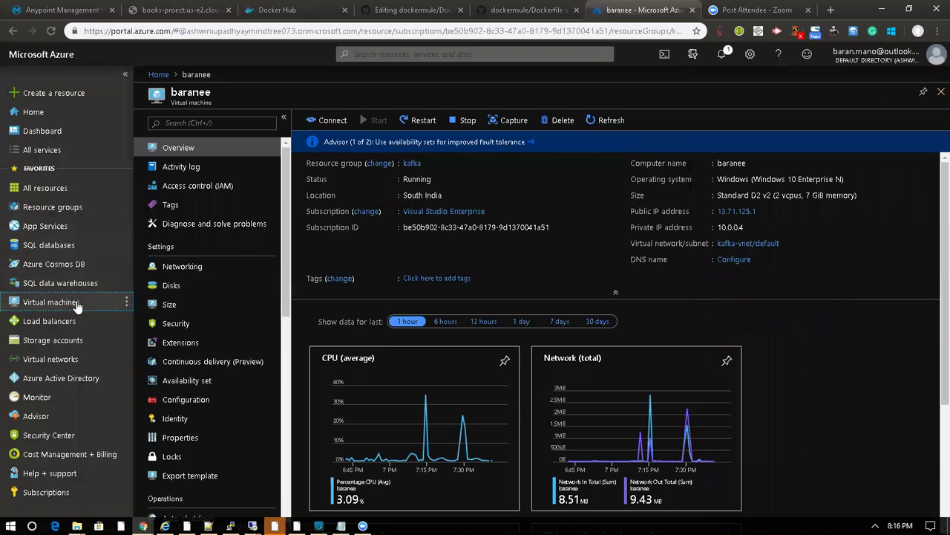
{"action": "key", "text": "alt+Tab"}
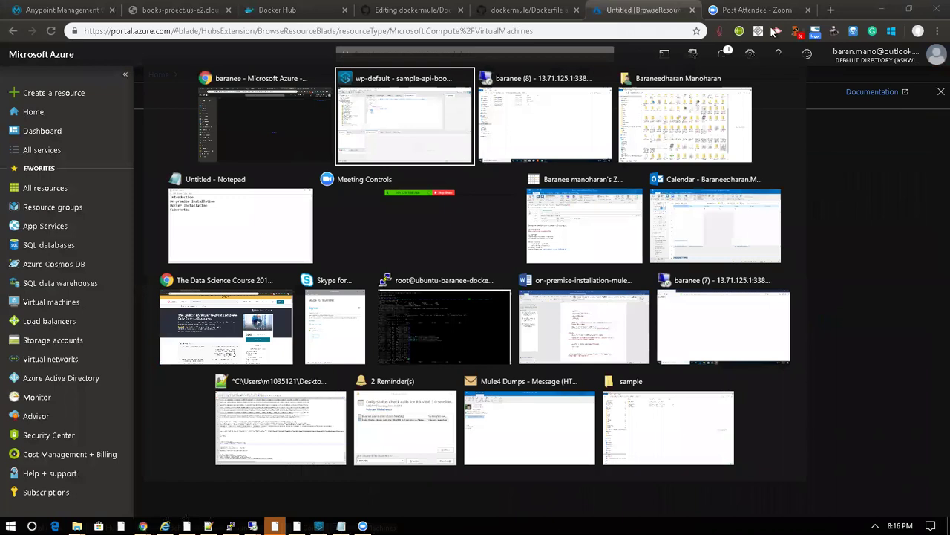
{"action": "key", "text": "alt+Tab"}
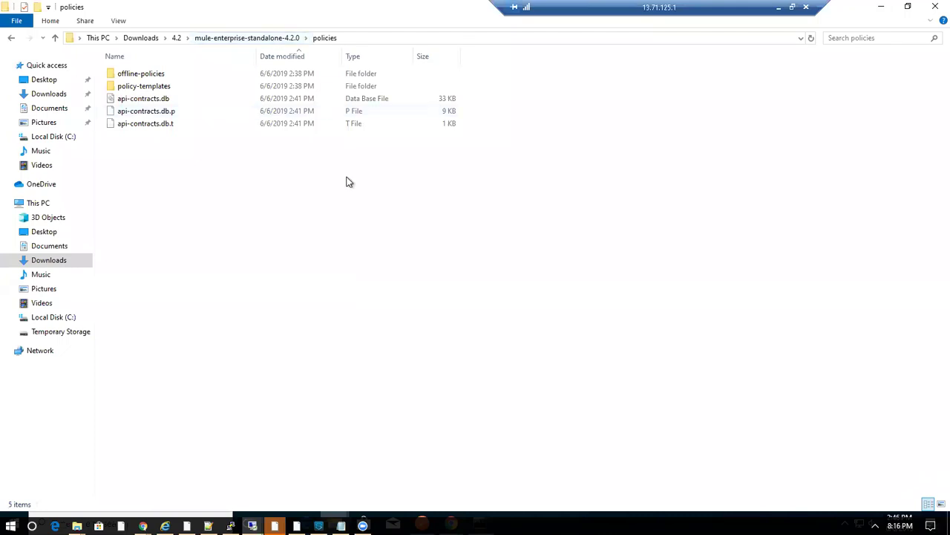
Refresh the policies folder listing and reopen it from the mule-enterprise-standalone-4.2.0 folder.
{"action": "right_click", "coordinate": [385, 213]}
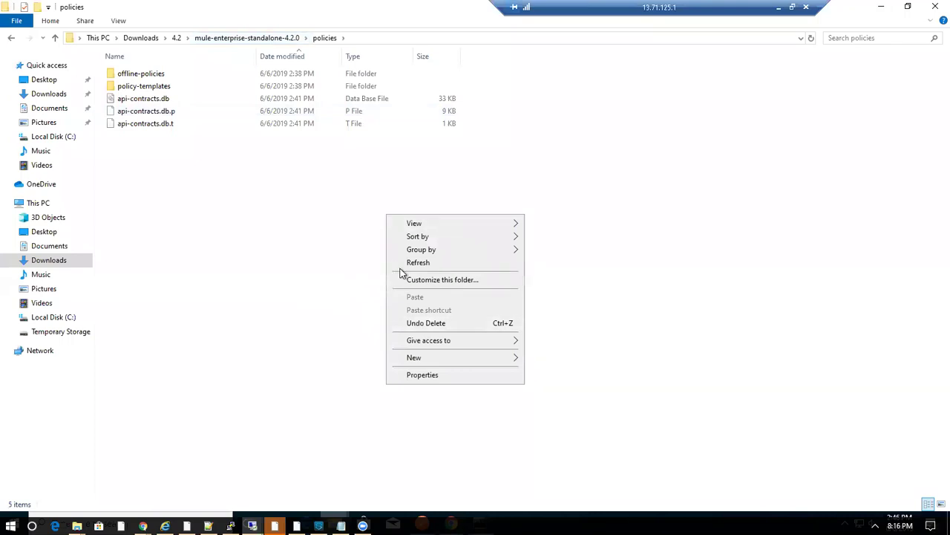
{"action": "left_click", "coordinate": [407, 264]}
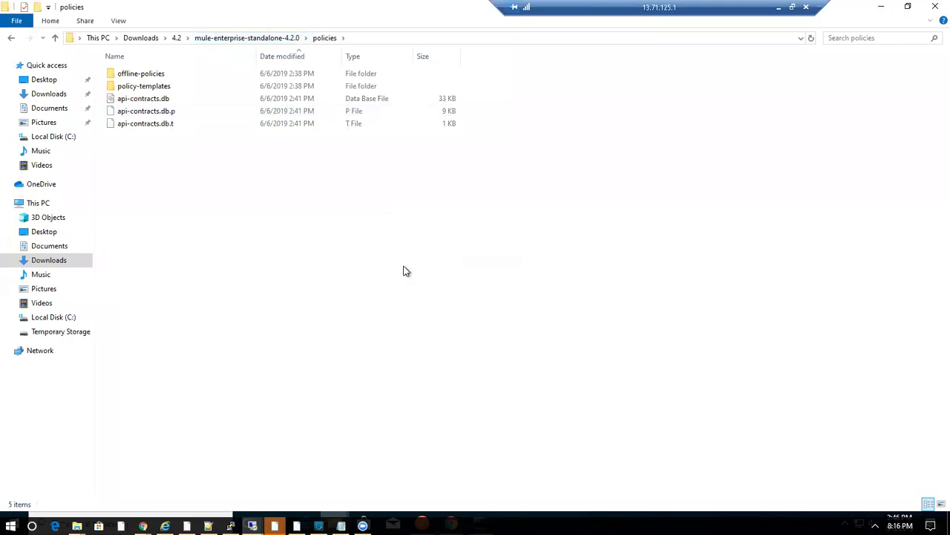
{"action": "left_click", "coordinate": [276, 38]}
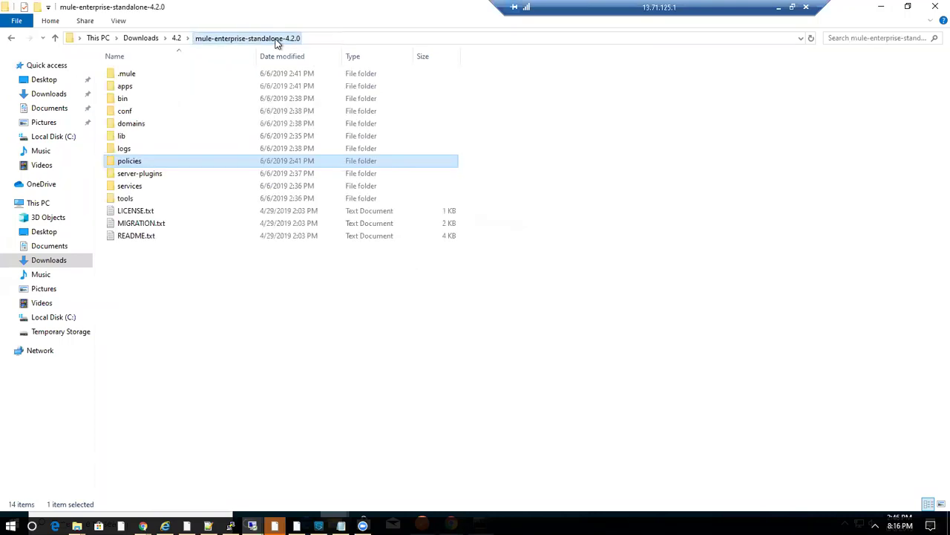
{"action": "double_click", "coordinate": [132, 163]}
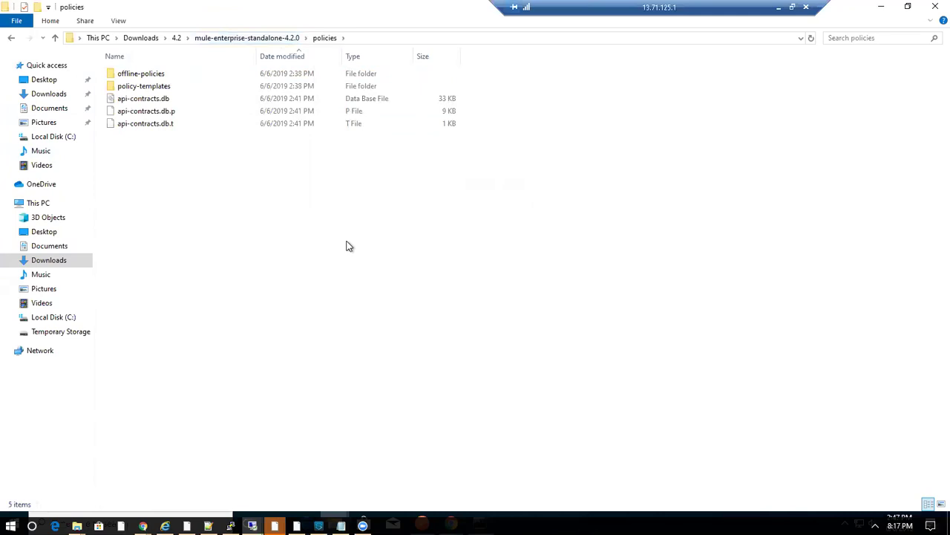
{"action": "key", "text": "alt+Tab"}
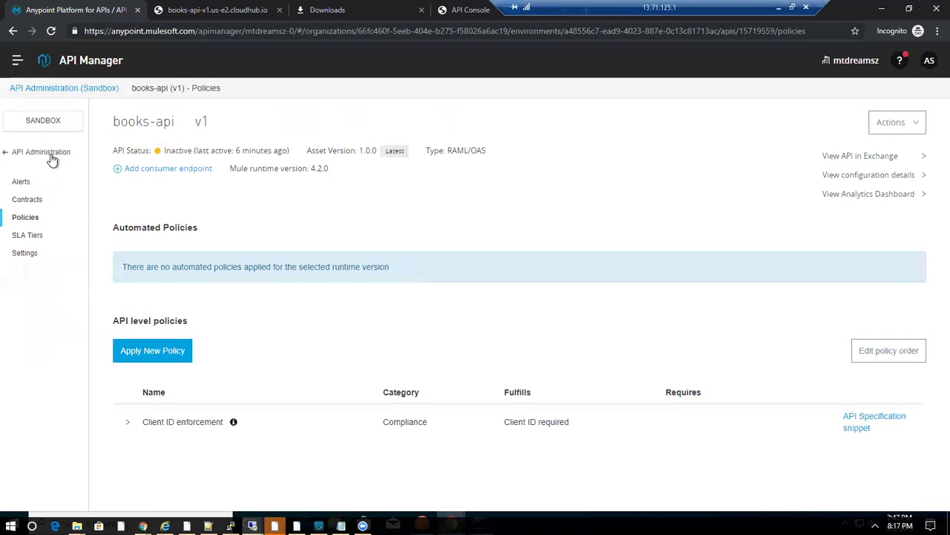
Check the Mule runtime console and apps folder for the book-api deployment status.
{"action": "key", "text": "alt+Tab"}
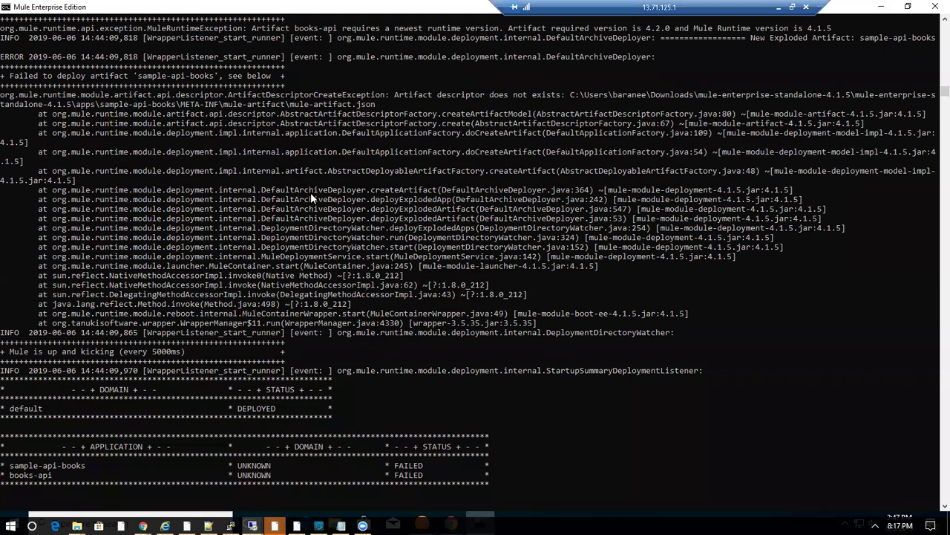
{"action": "key", "text": "alt+Tab"}
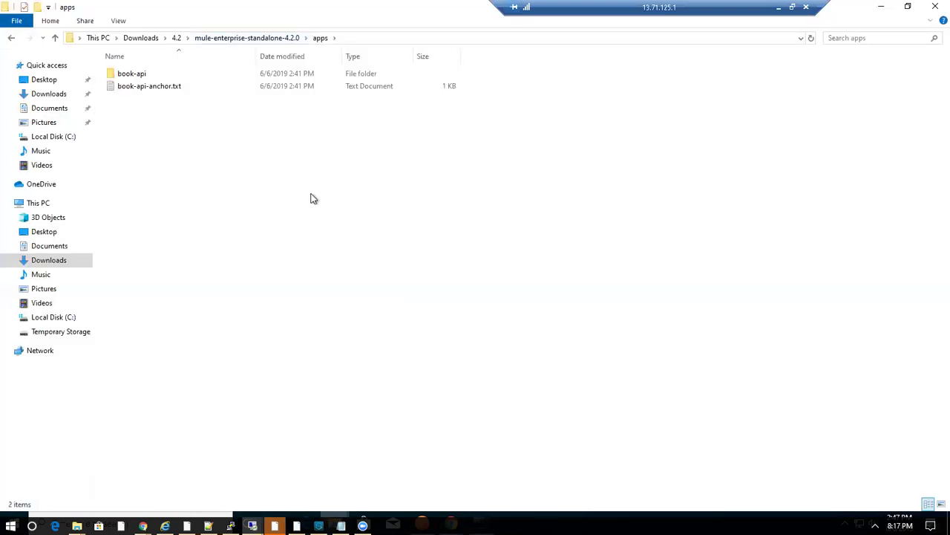
{"action": "key", "text": "alt+Tab"}
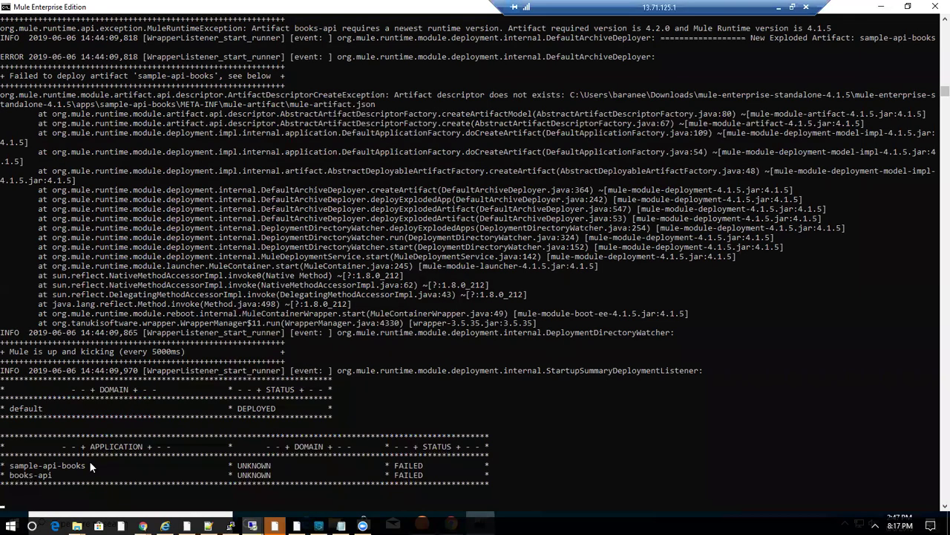
{"action": "left_click", "coordinate": [340, 370]}
{"action": "key", "text": "alt+Tab"}
{"action": "key", "text": "alt+Tab"}
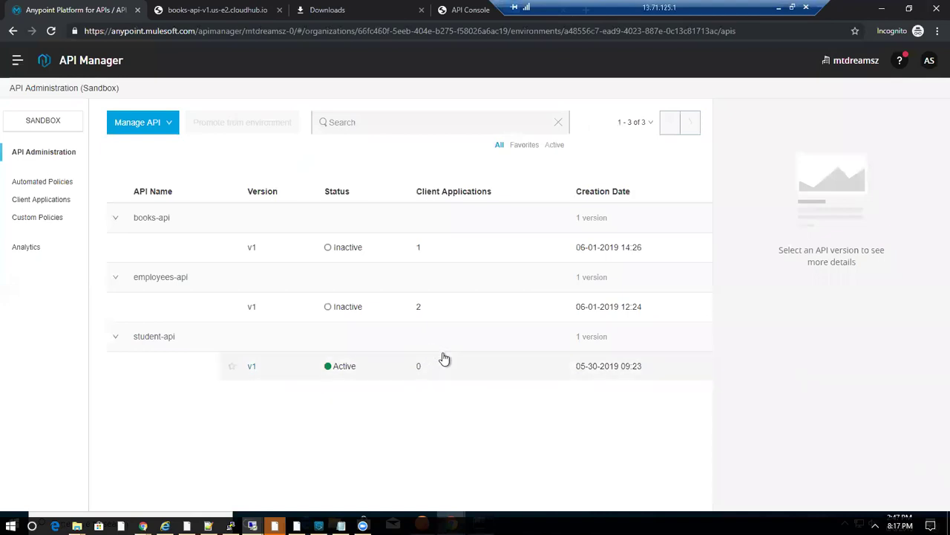
Delete student-api v1 through Actions > Delete API and confirm the deletion.
{"action": "left_click", "coordinate": [410, 345]}
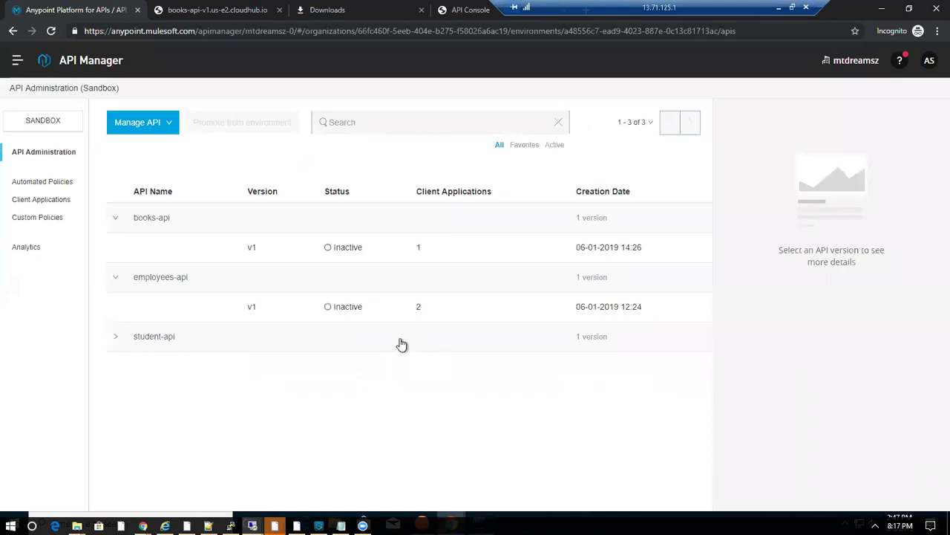
{"action": "left_click", "coordinate": [271, 336]}
{"action": "left_click", "coordinate": [450, 368]}
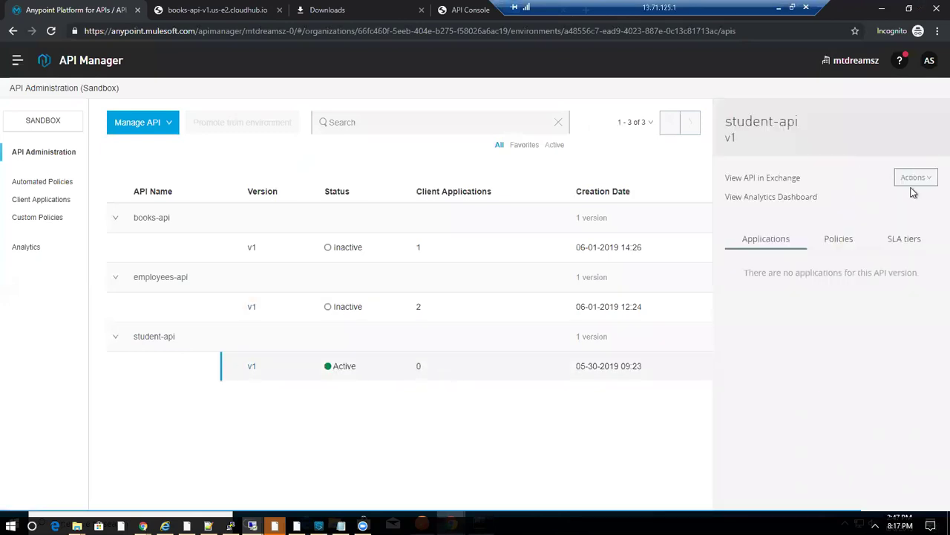
{"action": "left_click", "coordinate": [918, 181]}
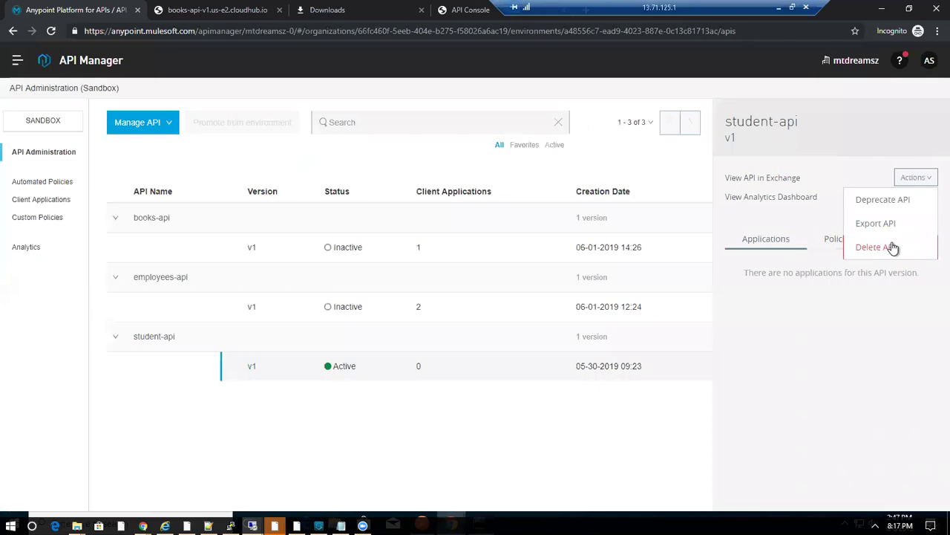
{"action": "left_click", "coordinate": [894, 248]}
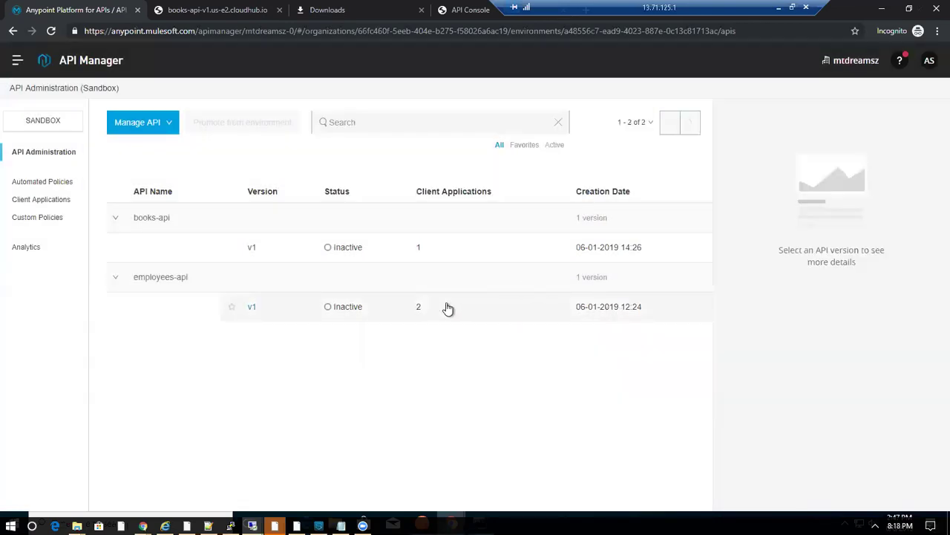
{"action": "left_click", "coordinate": [448, 308]}
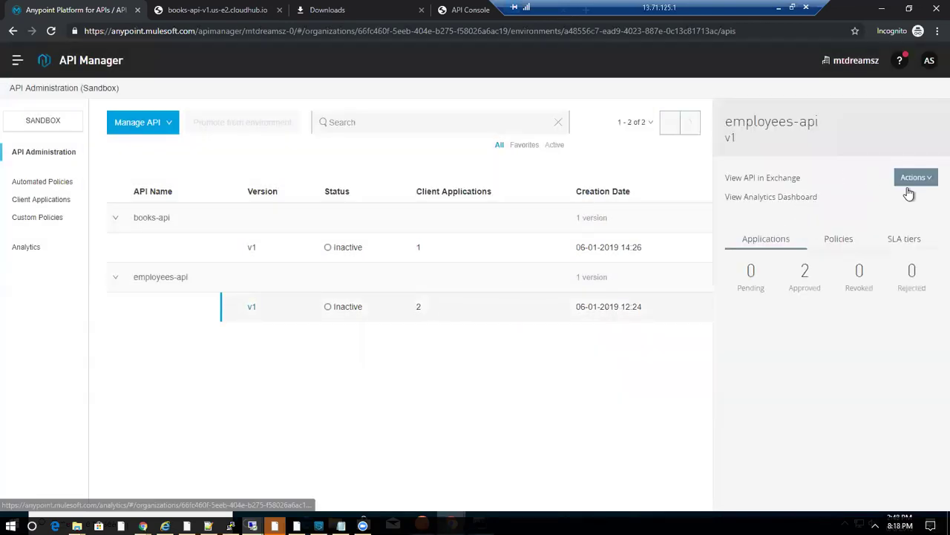
{"action": "double_click", "coordinate": [910, 261]}
{"action": "left_click", "coordinate": [479, 394]}
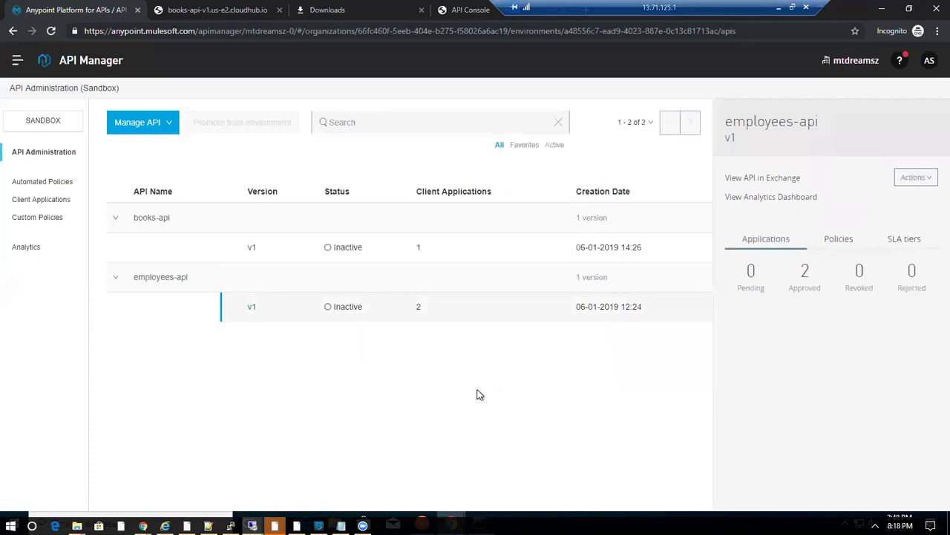
{"action": "key", "text": "alt+Tab"}
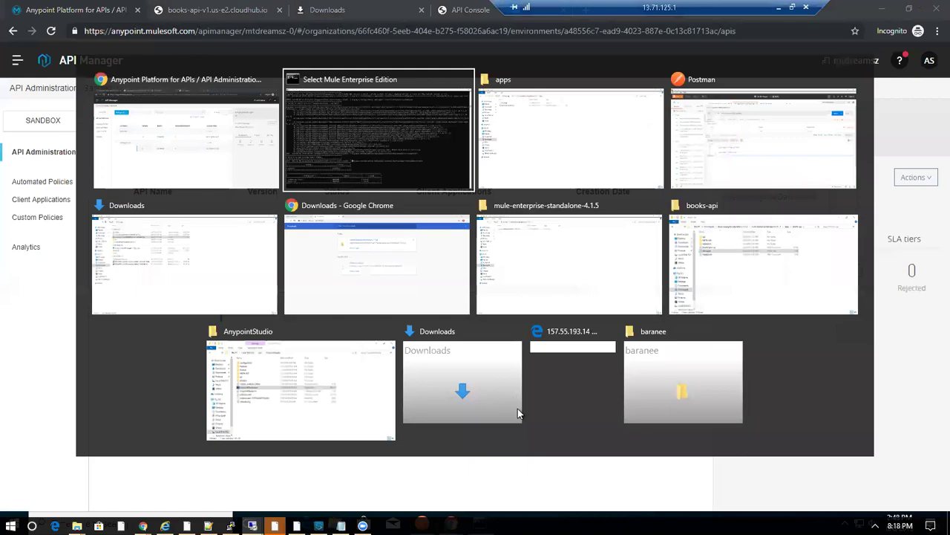
Stop the Mule 4.1.5 runtime, answer y to terminate the batch job, and relaunch it.
{"action": "key", "text": "alt+Tab"}
{"action": "key", "text": "alt+Tab"}
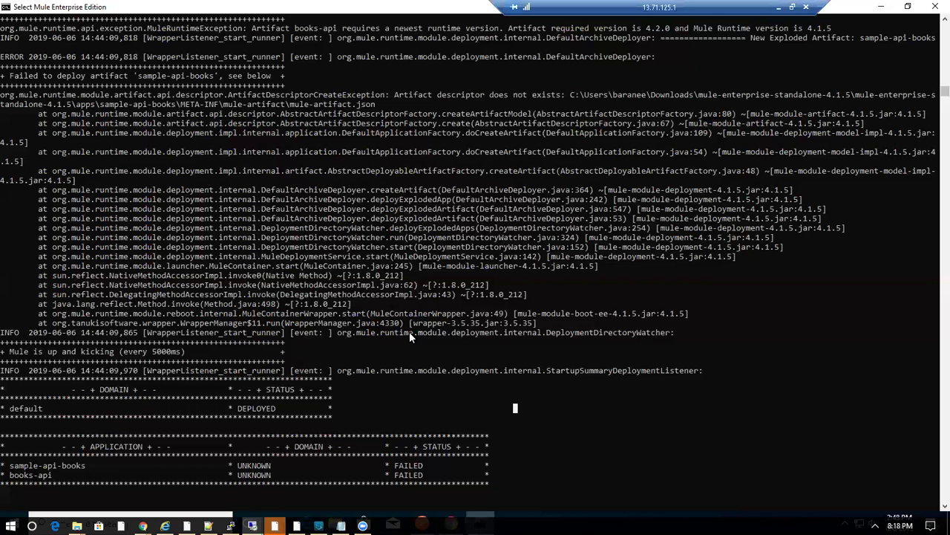
{"action": "key", "text": "ctrl+c"}
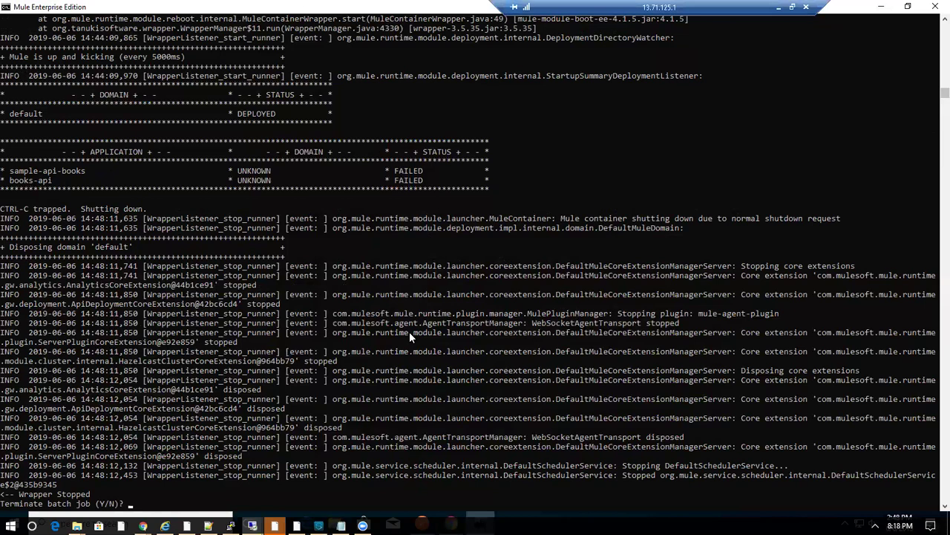
{"action": "type", "text": "y"}
{"action": "key", "text": "Return"}
{"action": "key", "text": "Up"}
{"action": "key", "text": "Return"}
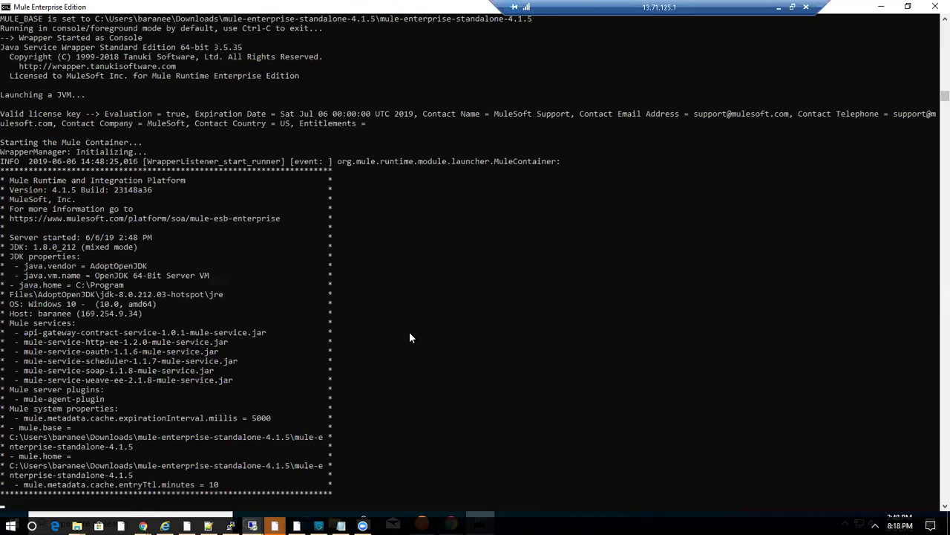
{"action": "key", "text": "alt+Tab"}
{"action": "key", "text": "alt+Tab"}
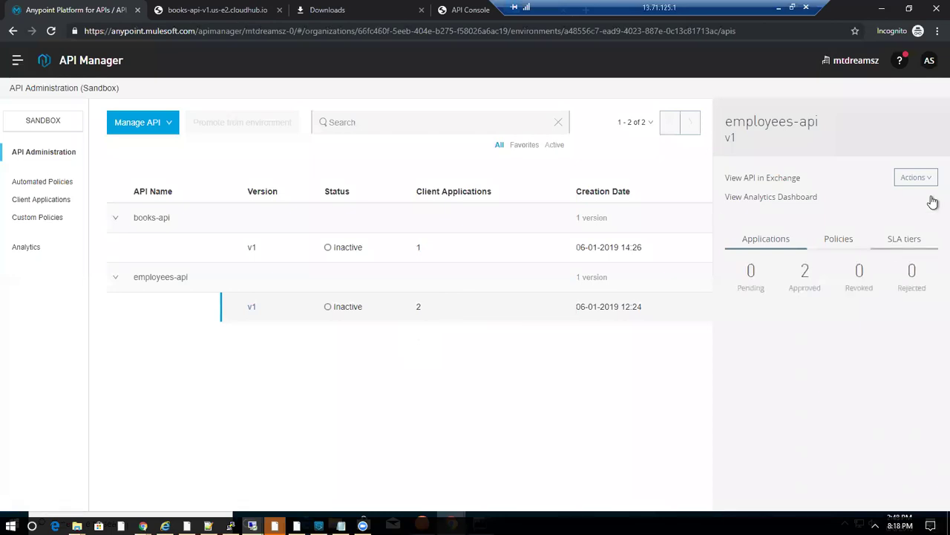
{"action": "left_click", "coordinate": [915, 178]}
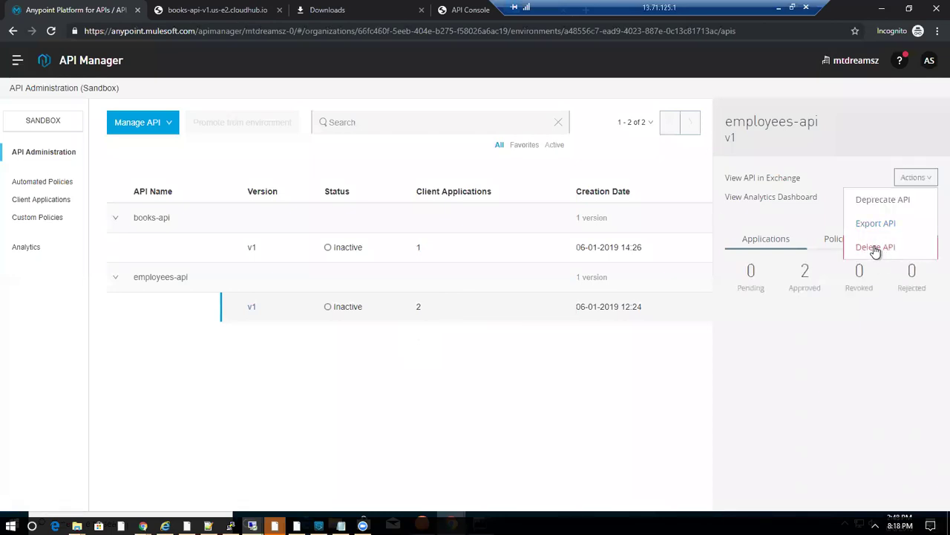
{"action": "left_click", "coordinate": [875, 248]}
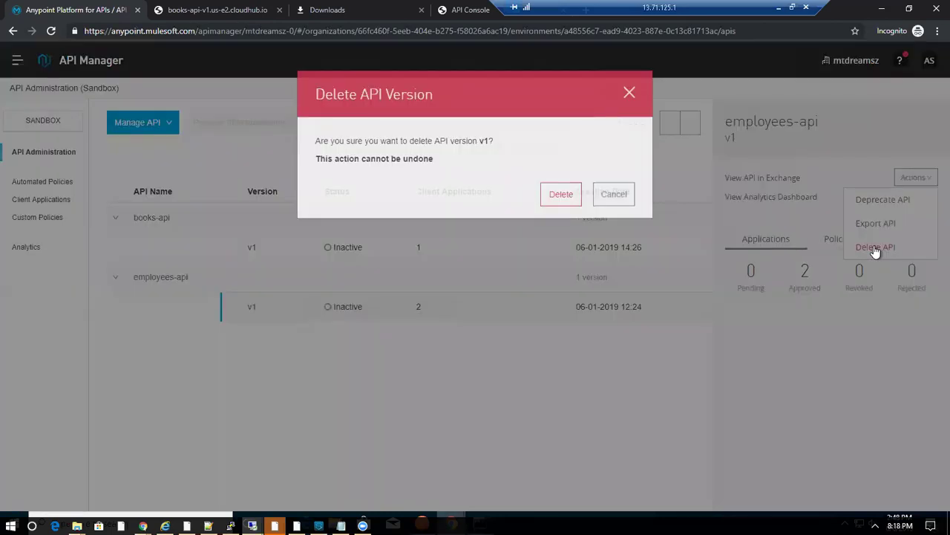
{"action": "left_click", "coordinate": [558, 200]}
{"action": "left_click", "coordinate": [611, 220]}
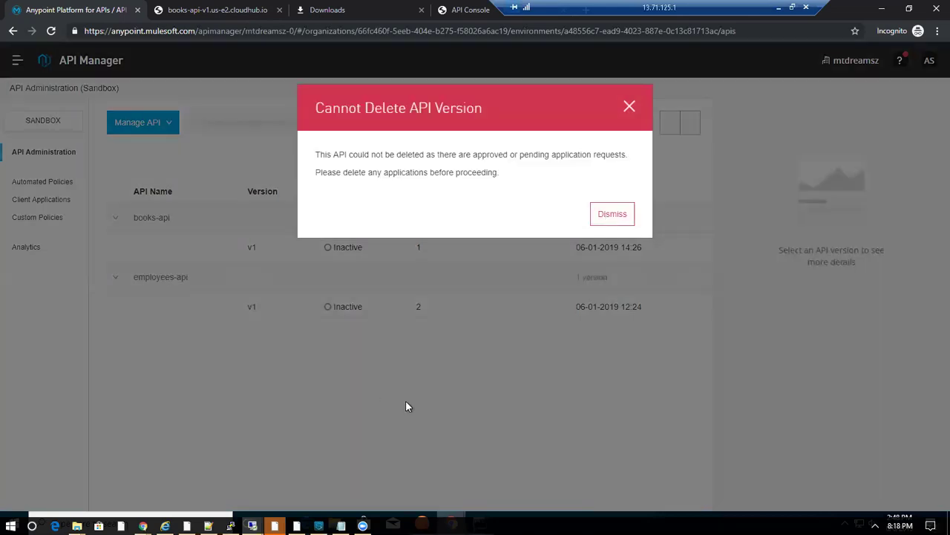
{"action": "left_click", "coordinate": [466, 316]}
{"action": "left_click", "coordinate": [928, 178]}
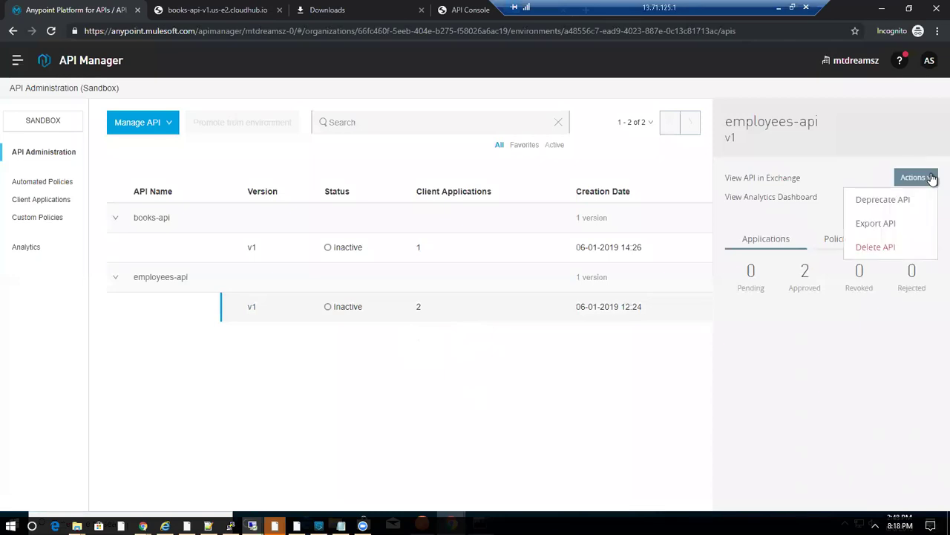
{"action": "left_click", "coordinate": [874, 248]}
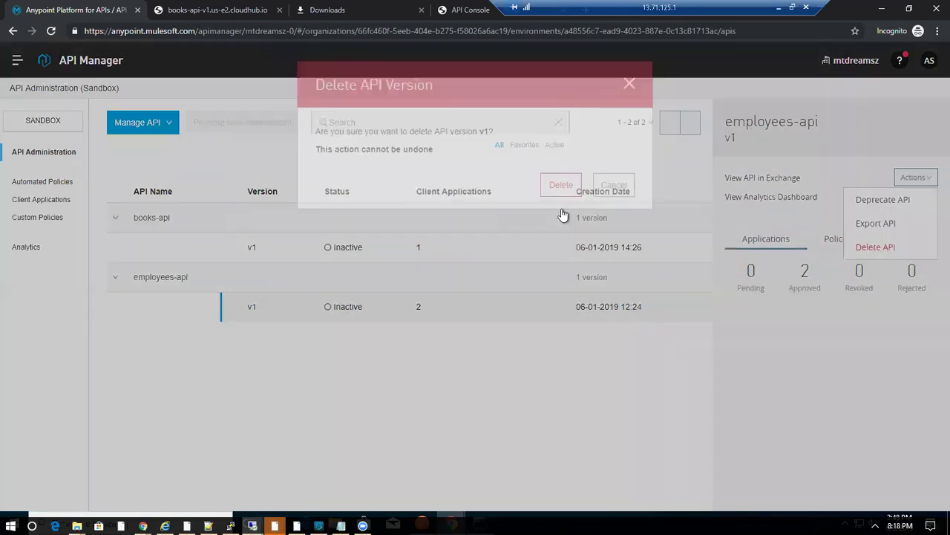
{"action": "left_click", "coordinate": [562, 213]}
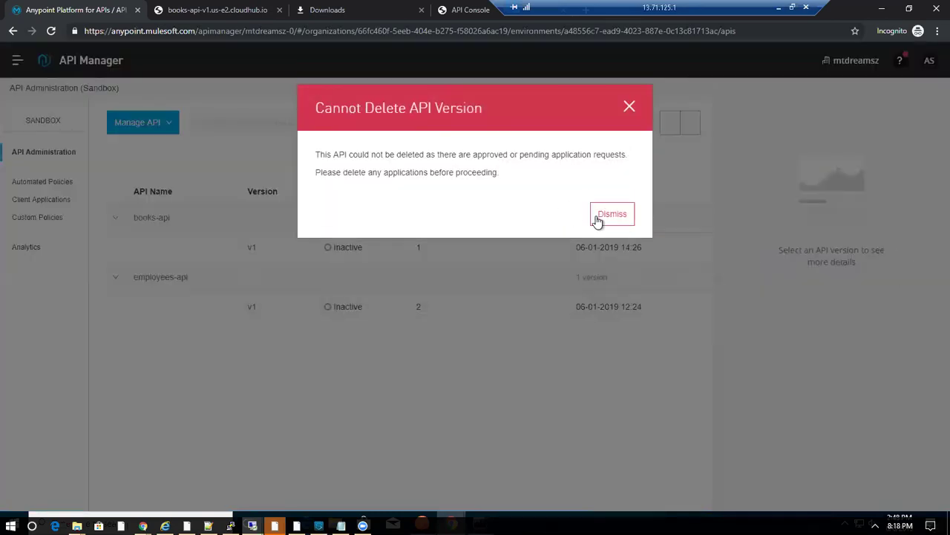
{"action": "left_click", "coordinate": [598, 215]}
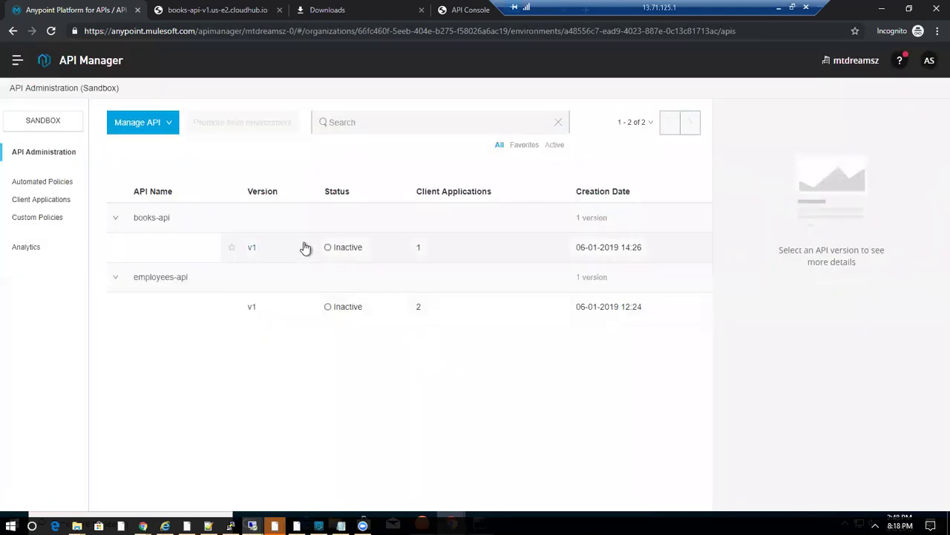
Delete the failed books-api application on dev-onprem from Runtime Manager's applications list.
{"action": "left_click", "coordinate": [17, 62]}
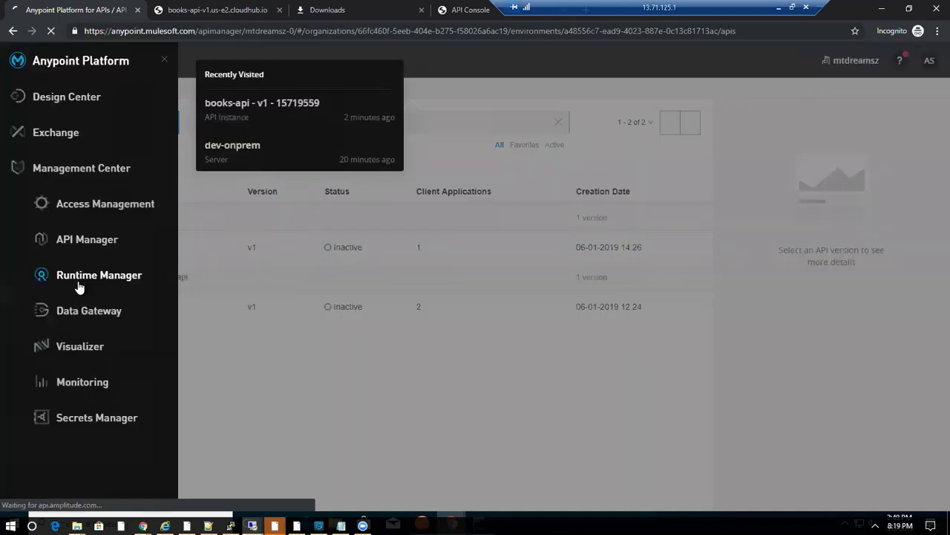
{"action": "left_click", "coordinate": [79, 287]}
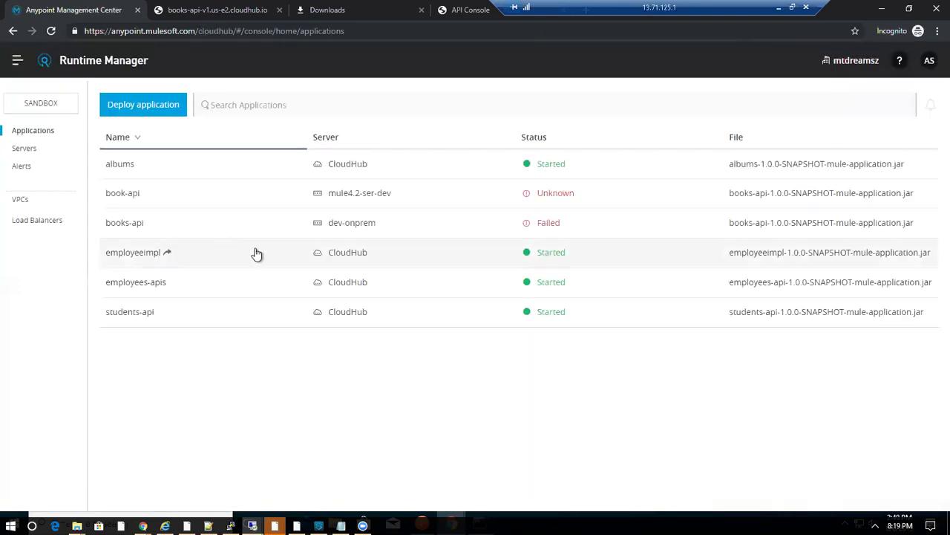
{"action": "left_click", "coordinate": [495, 225]}
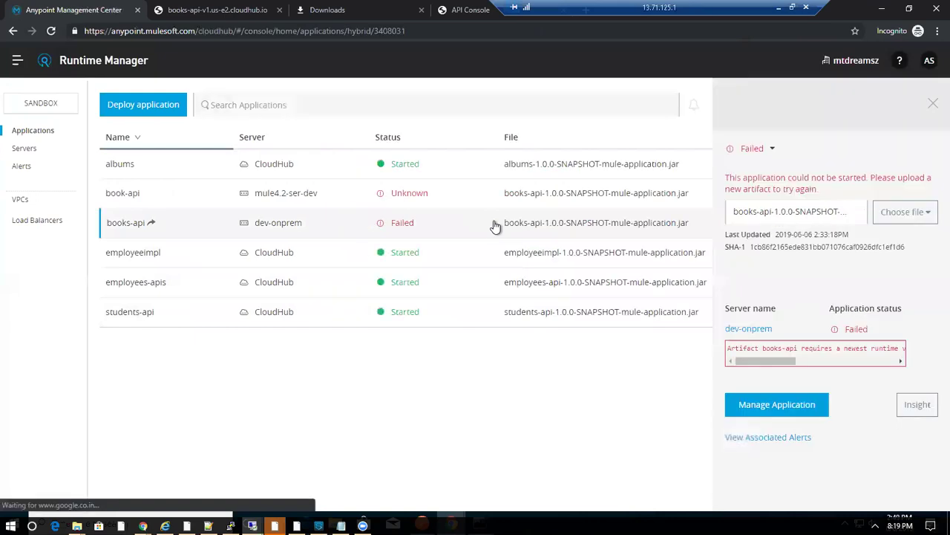
{"action": "left_click", "coordinate": [771, 149]}
{"action": "left_click", "coordinate": [754, 197]}
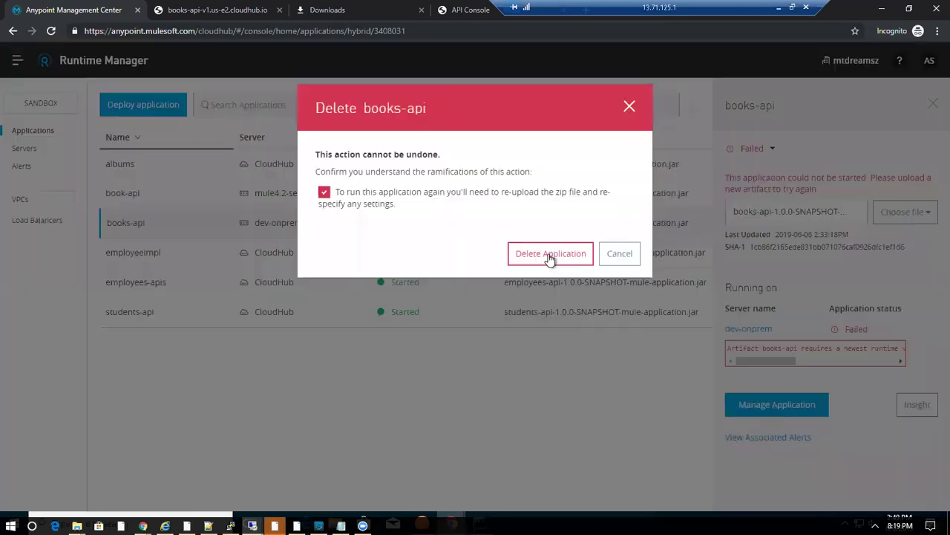
{"action": "left_click", "coordinate": [550, 258]}
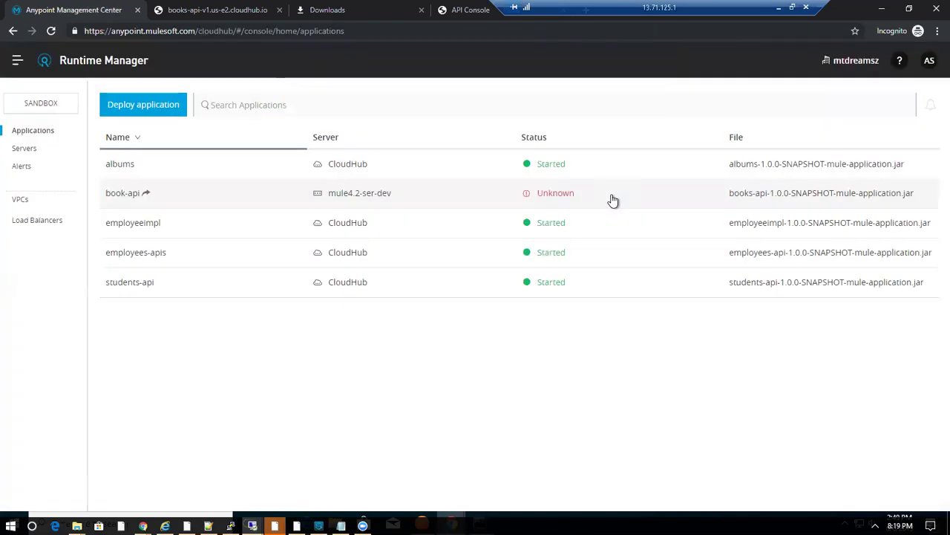
Stop the local Mule runtime, confirm with y, and rerun mule for a fresh start.
{"action": "key", "text": "alt+Tab"}
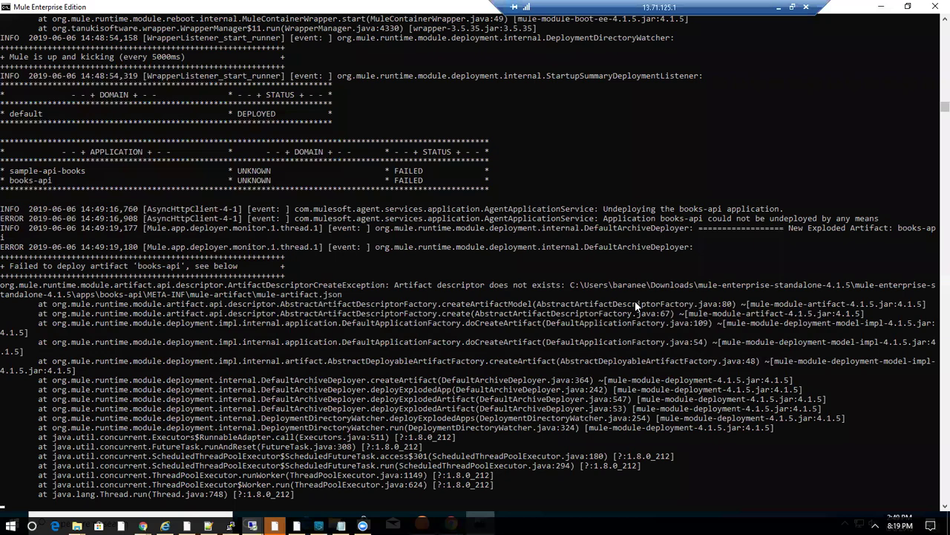
{"action": "key", "text": "ctrl+c"}
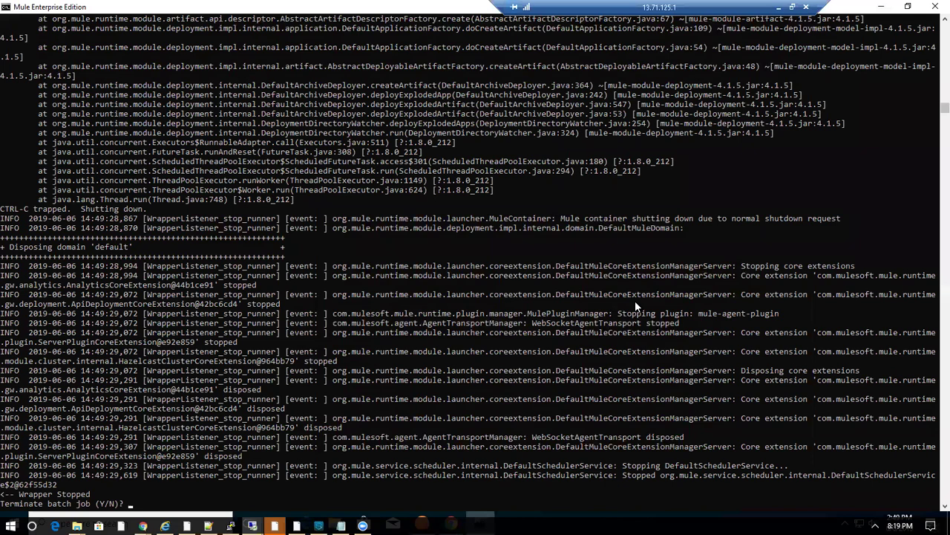
{"action": "type", "text": "y"}
{"action": "key", "text": "Return"}
{"action": "type", "text": "mule"}
{"action": "key", "text": "Return"}
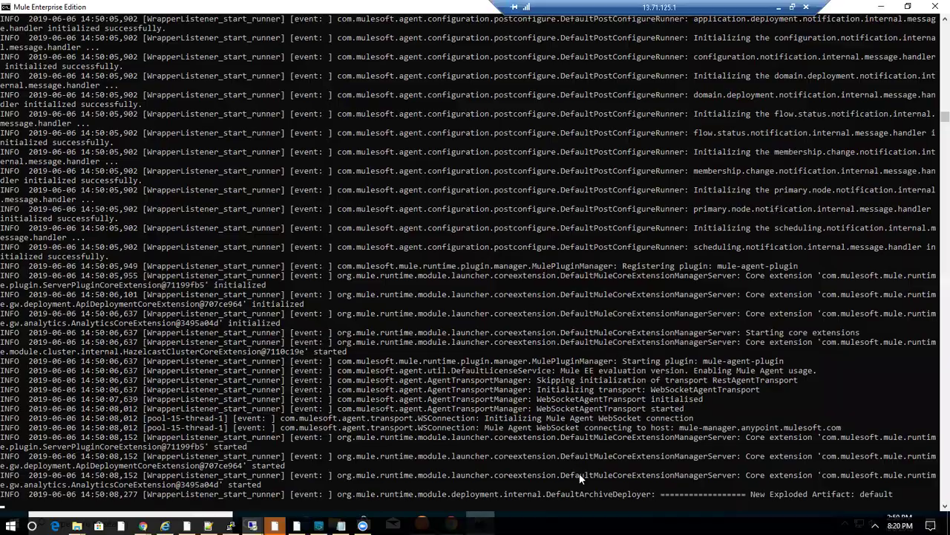
{"action": "key", "text": "alt+Tab"}
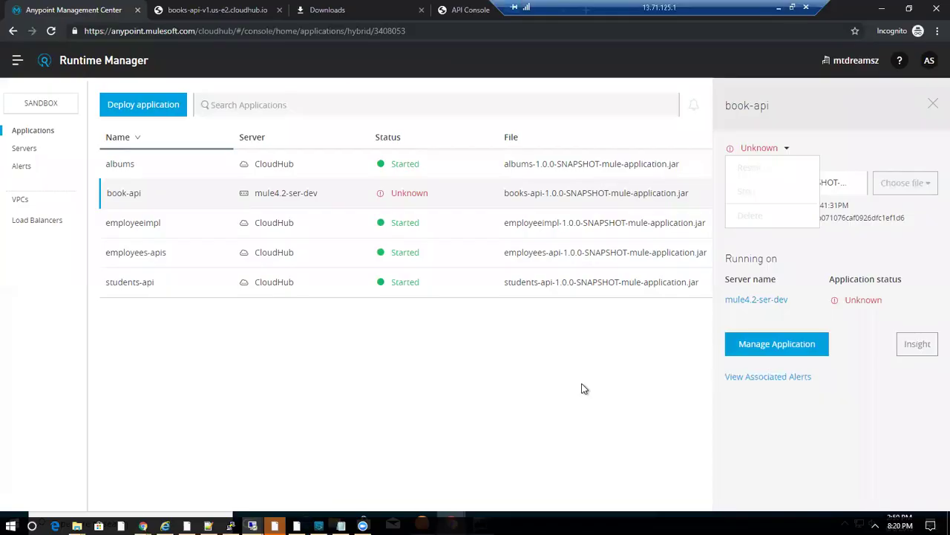
Delete the students-api application.
{"action": "left_click", "coordinate": [531, 291]}
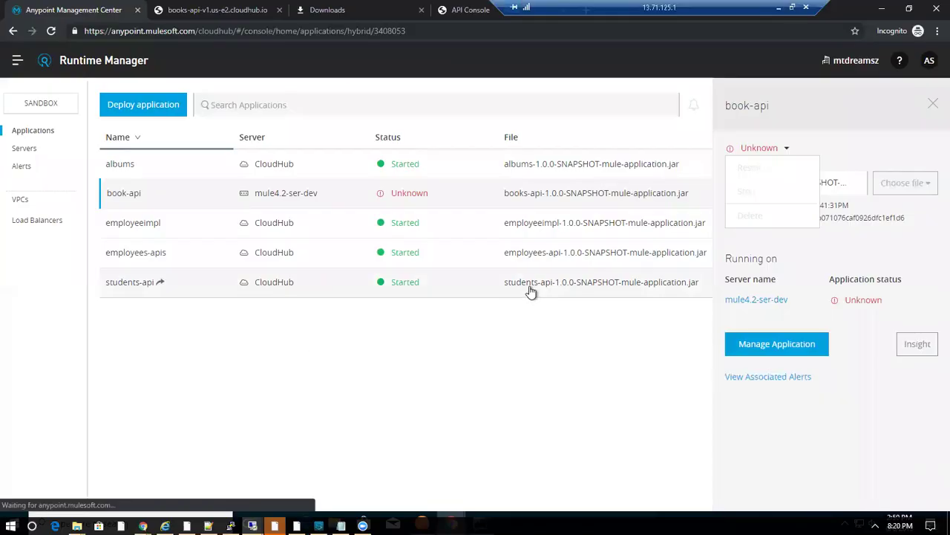
{"action": "left_click", "coordinate": [778, 149]}
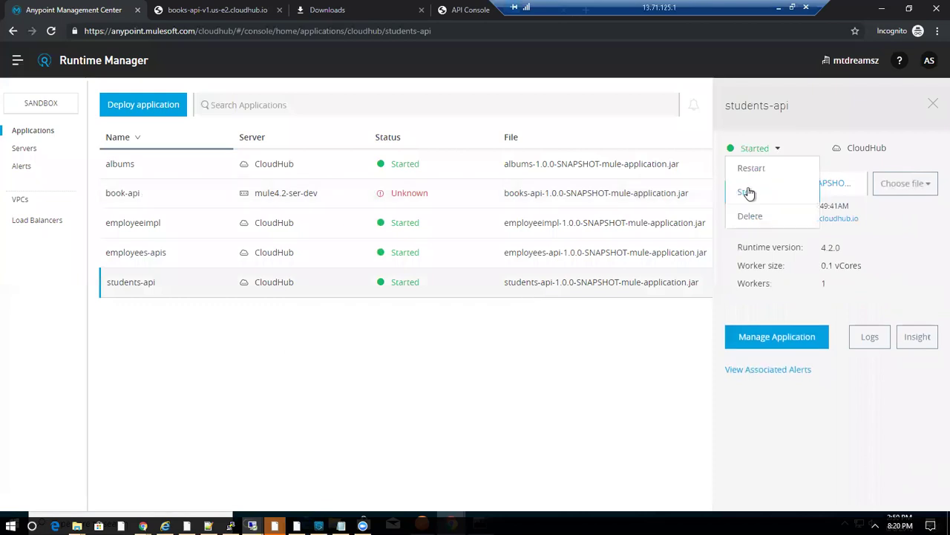
{"action": "left_click", "coordinate": [755, 216]}
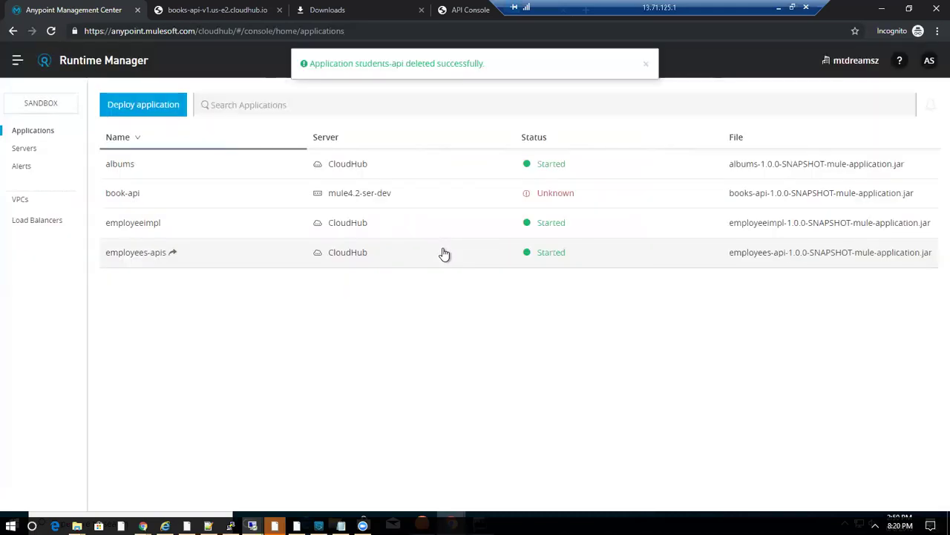
Cancel the Delete dialog for employees-apis so it stays running, then open book-api's details.
{"action": "left_click", "coordinate": [443, 252]}
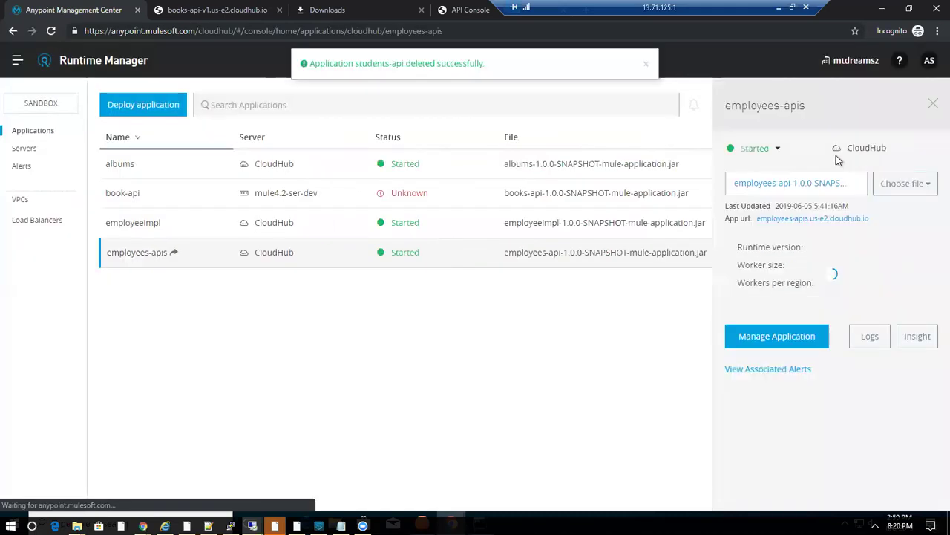
{"action": "left_click", "coordinate": [774, 152]}
{"action": "left_click", "coordinate": [751, 216]}
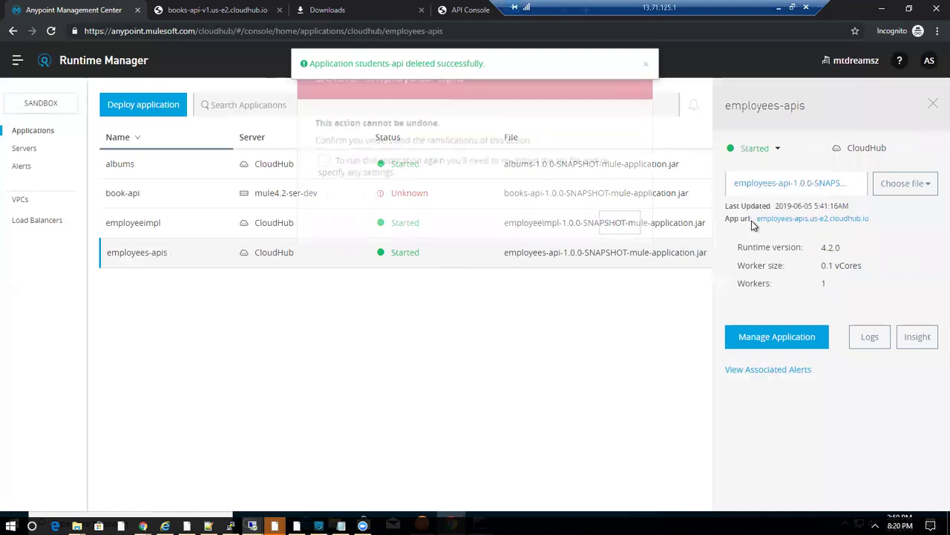
{"action": "left_click", "coordinate": [618, 253]}
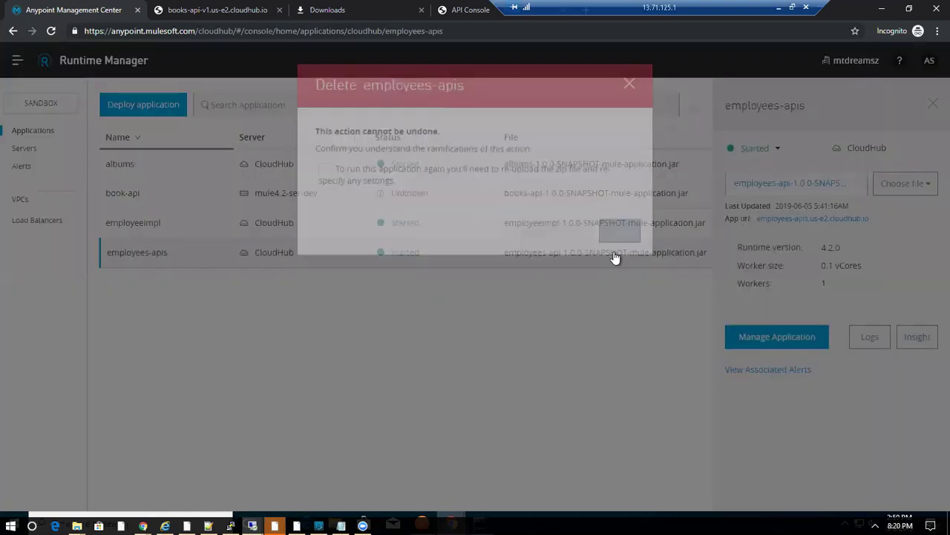
{"action": "left_click", "coordinate": [452, 192]}
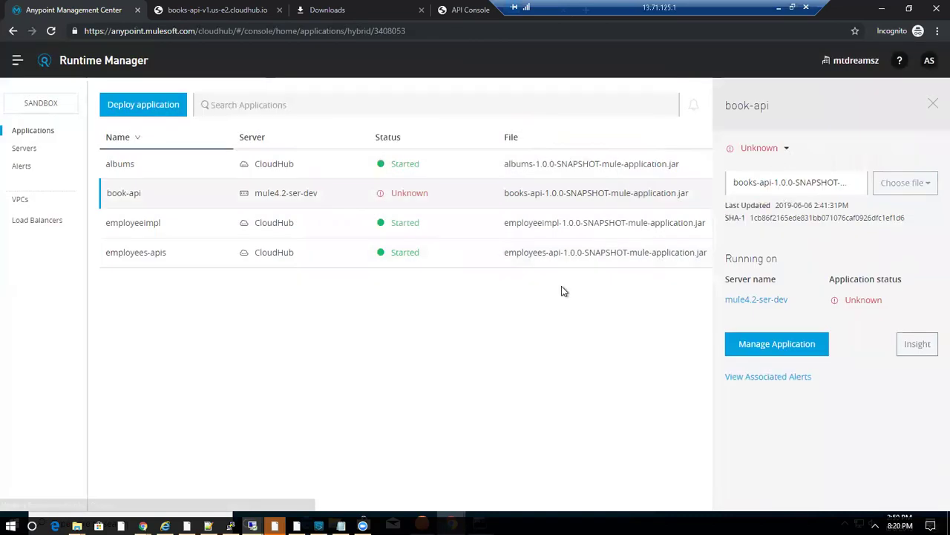
Try book-api's status actions and glance at the Mule console.
{"action": "left_click", "coordinate": [759, 147]}
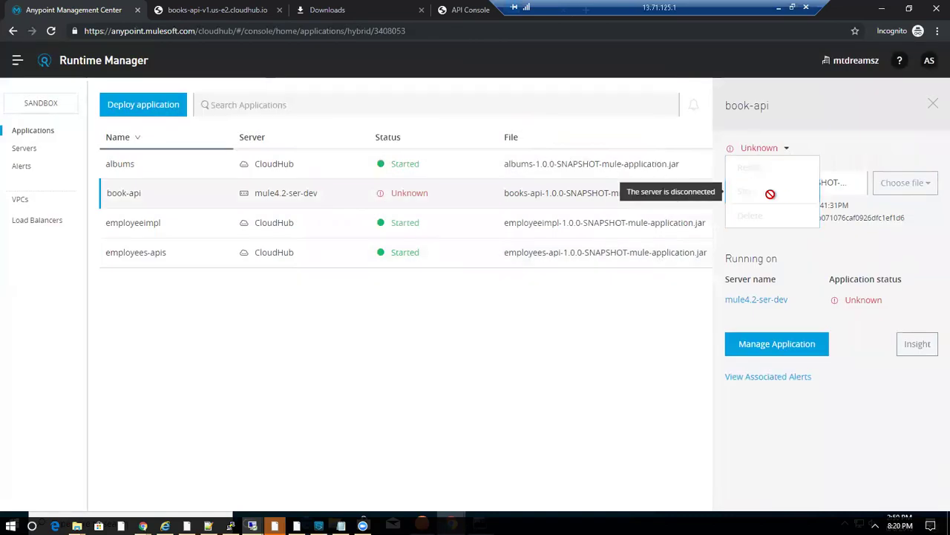
{"action": "left_click", "coordinate": [784, 150]}
{"action": "key", "text": "alt+Tab"}
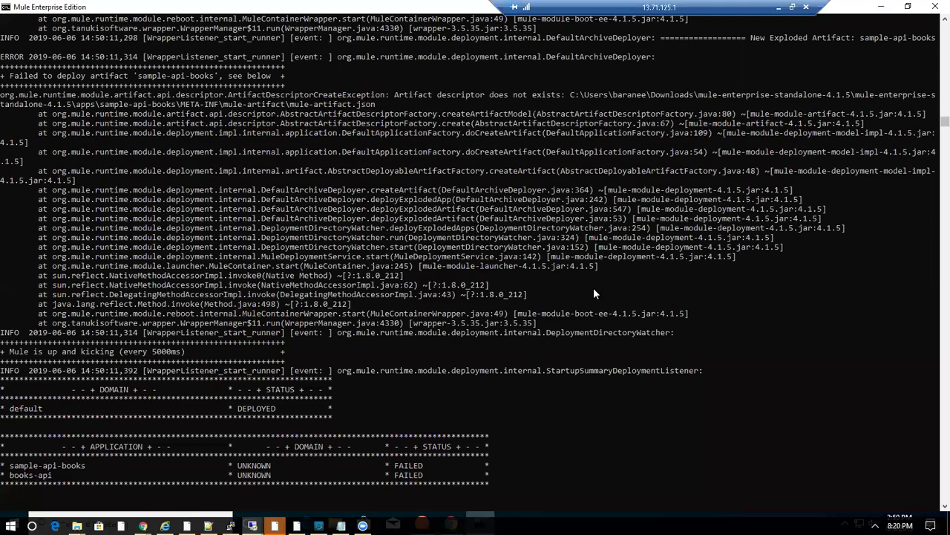
{"action": "key", "text": "alt+Tab"}
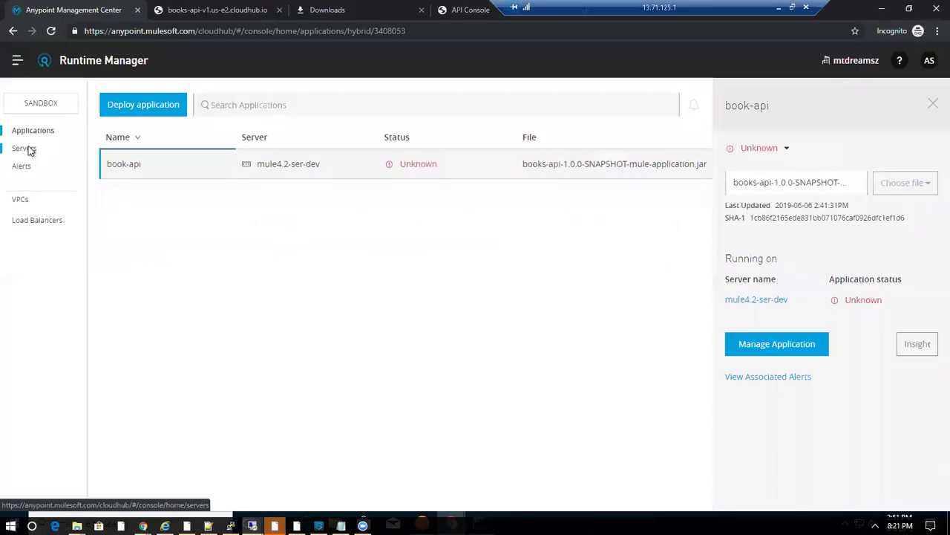
Delete book-api-anchor.txt from the Mule 4.2 runtime's apps folder.
{"action": "key", "text": "alt+Tab"}
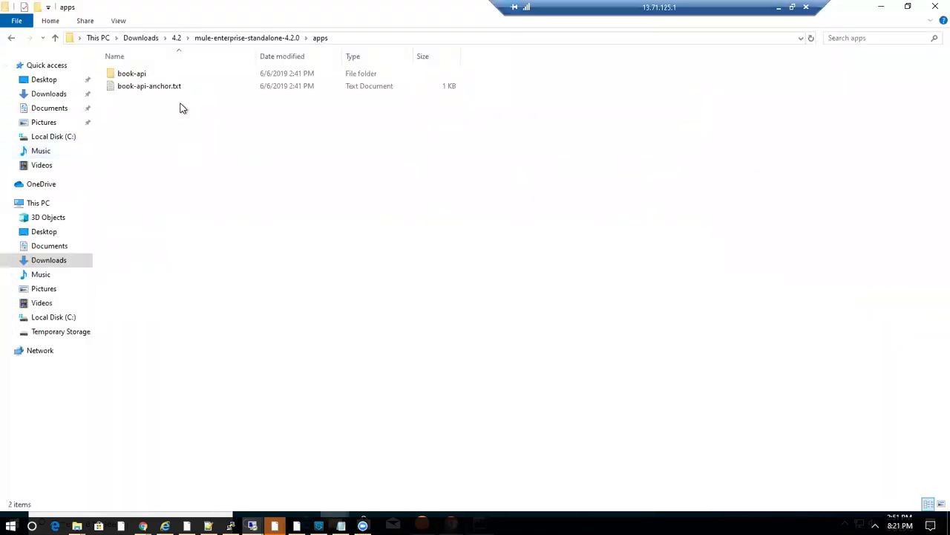
{"action": "left_click", "coordinate": [179, 89]}
{"action": "key", "text": "Delete"}
{"action": "key", "text": "alt+Tab"}
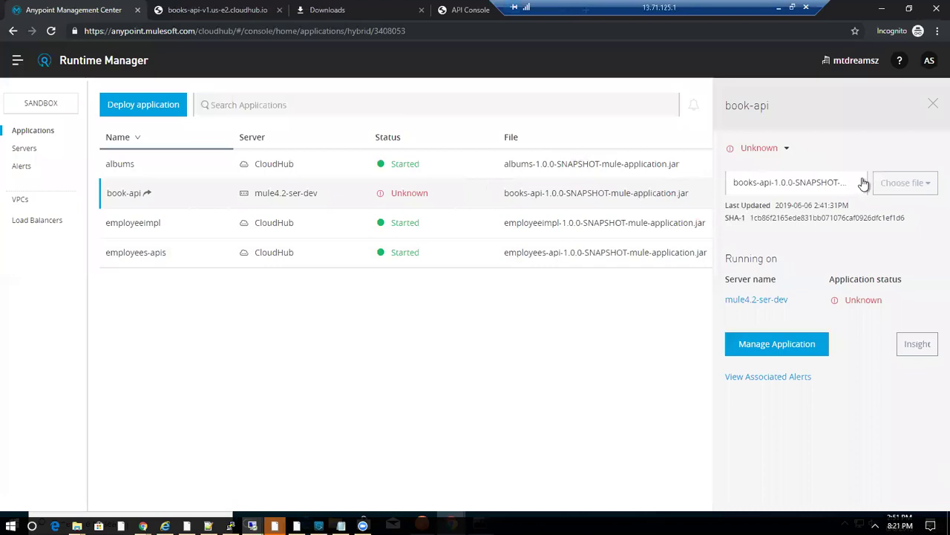
Reload Runtime Manager, then stop the running Mule runtime with Ctrl+C in the console.
{"action": "left_click", "coordinate": [776, 150]}
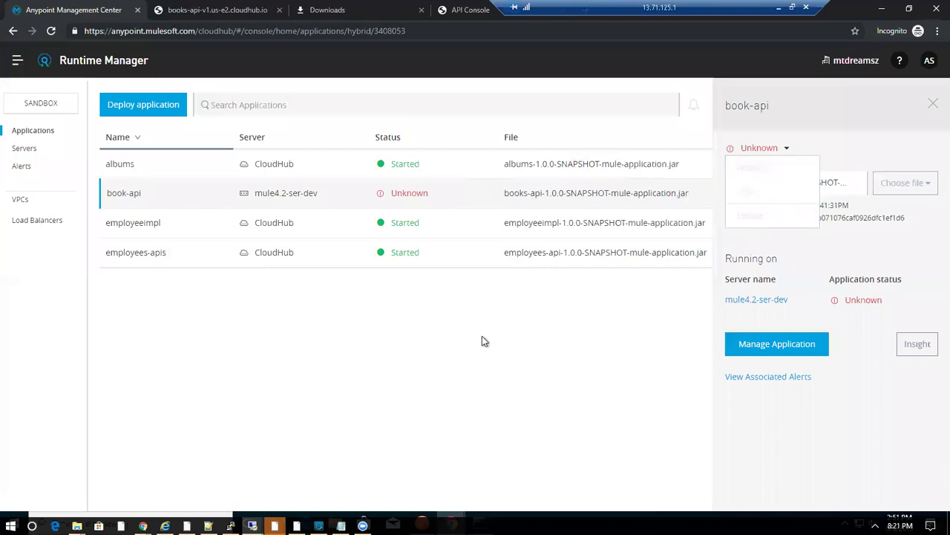
{"action": "key", "text": "F5"}
{"action": "key", "text": "alt+Tab"}
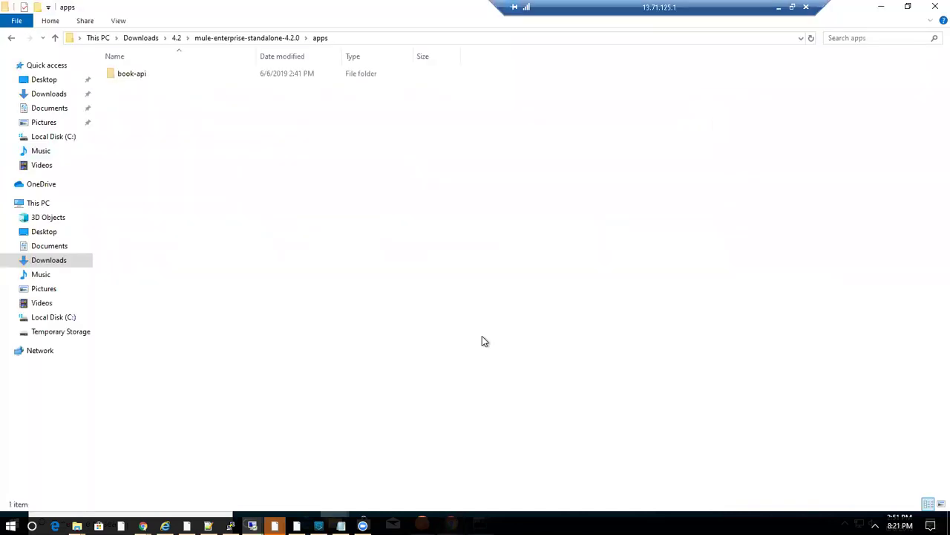
{"action": "key", "text": "alt+Tab"}
{"action": "key", "text": "Tab"}
{"action": "key", "text": "ctrl+c"}
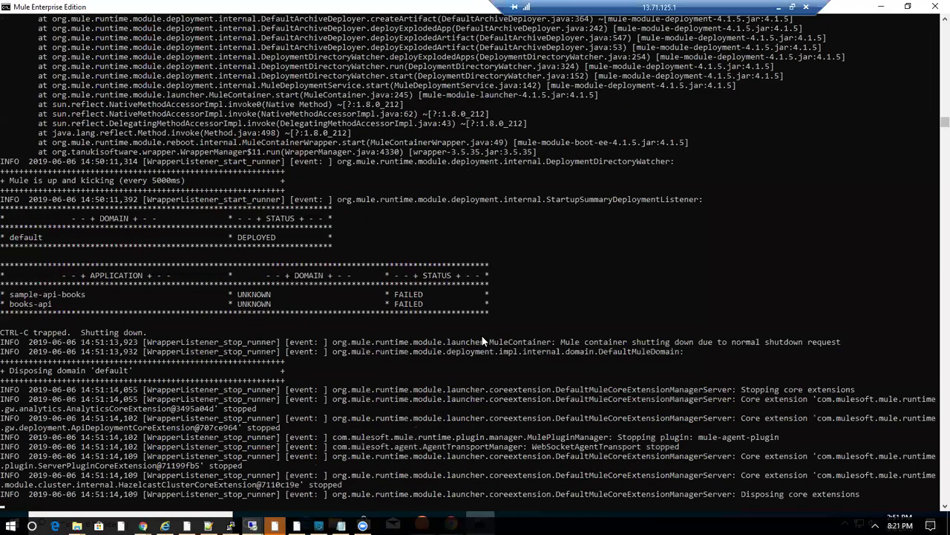
{"action": "key", "text": "alt+Tab"}
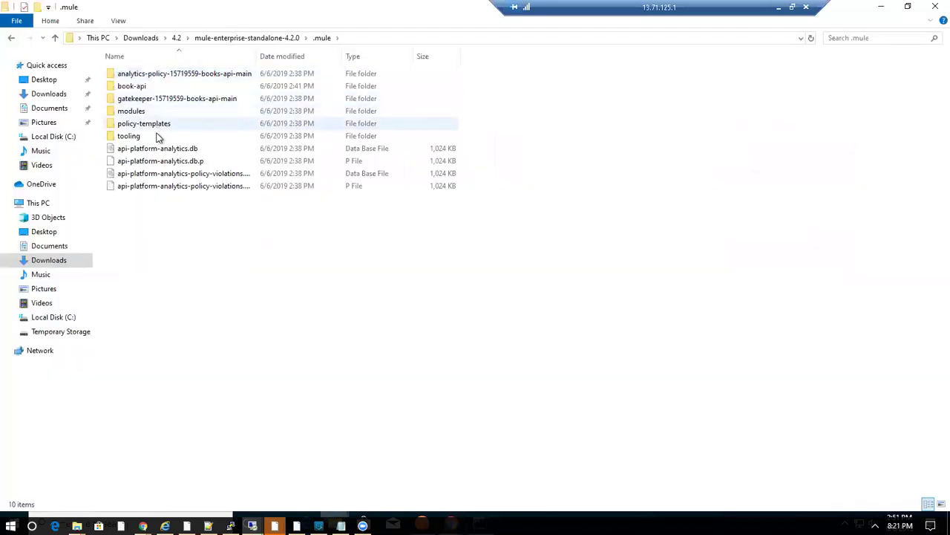
Delete the book-api folder from .mule and go up to mule-enterprise-standalone-4.2.0.
{"action": "left_click", "coordinate": [159, 85]}
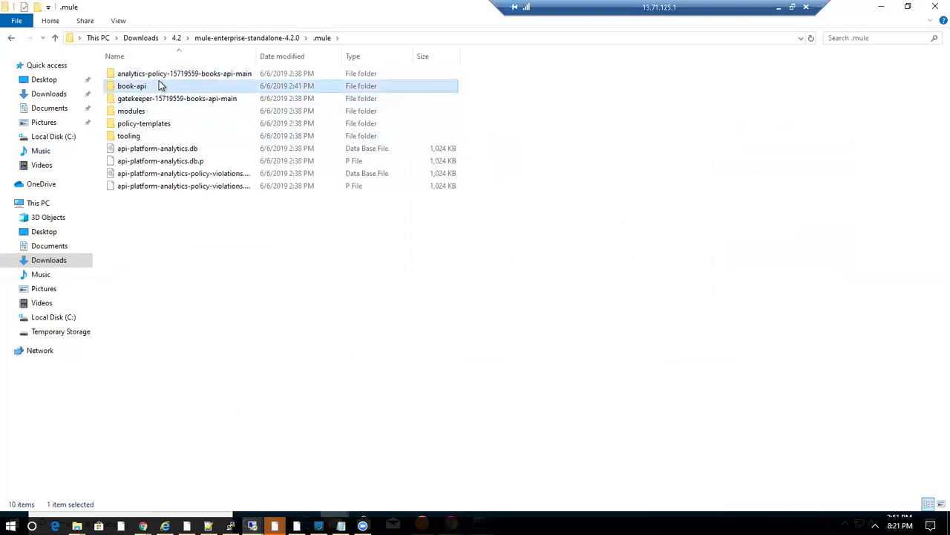
{"action": "key", "text": "Delete"}
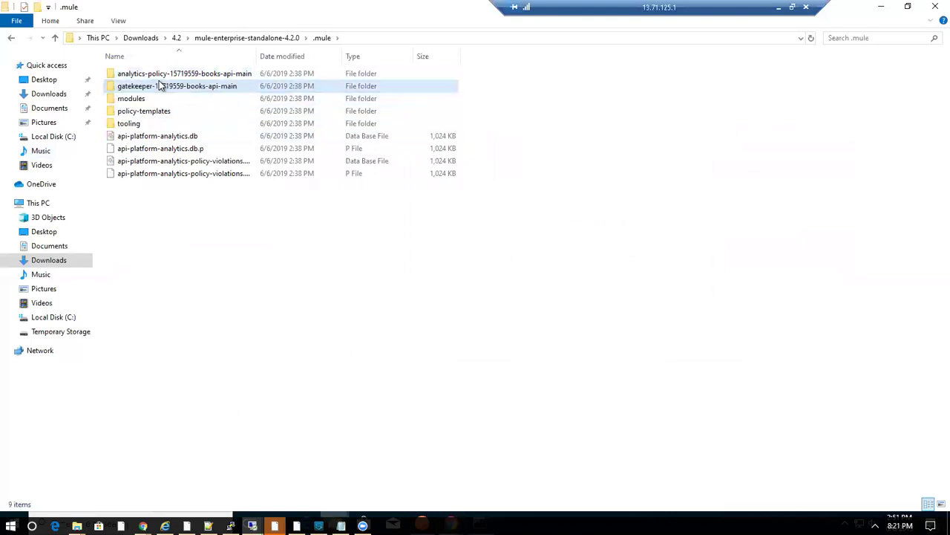
{"action": "key", "text": "p"}
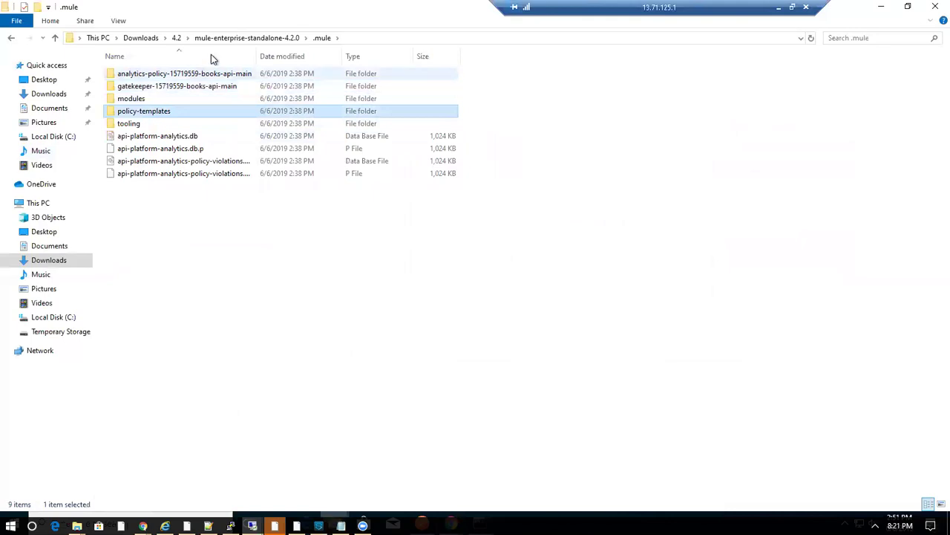
{"action": "left_click", "coordinate": [249, 38]}
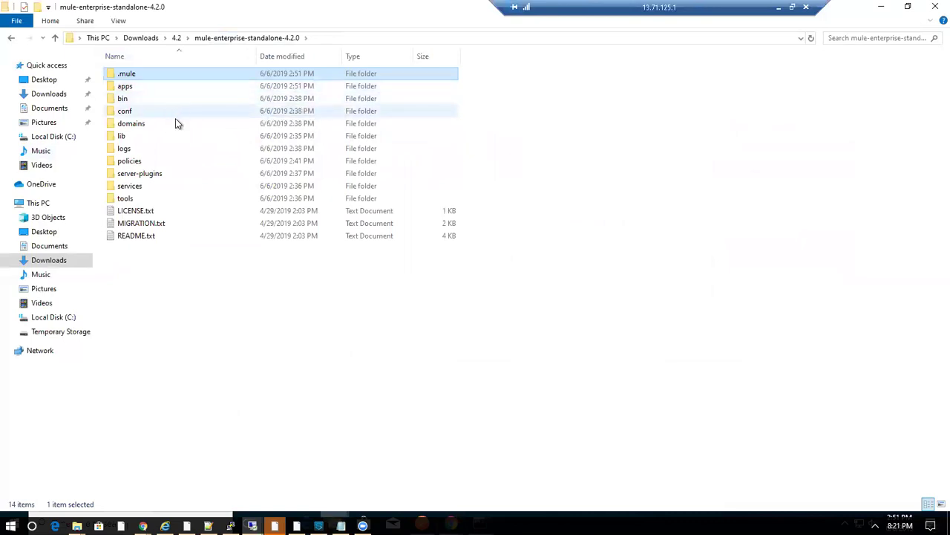
Check the Mule console and show Runtime Manager's applications list.
{"action": "key", "text": "alt+Tab"}
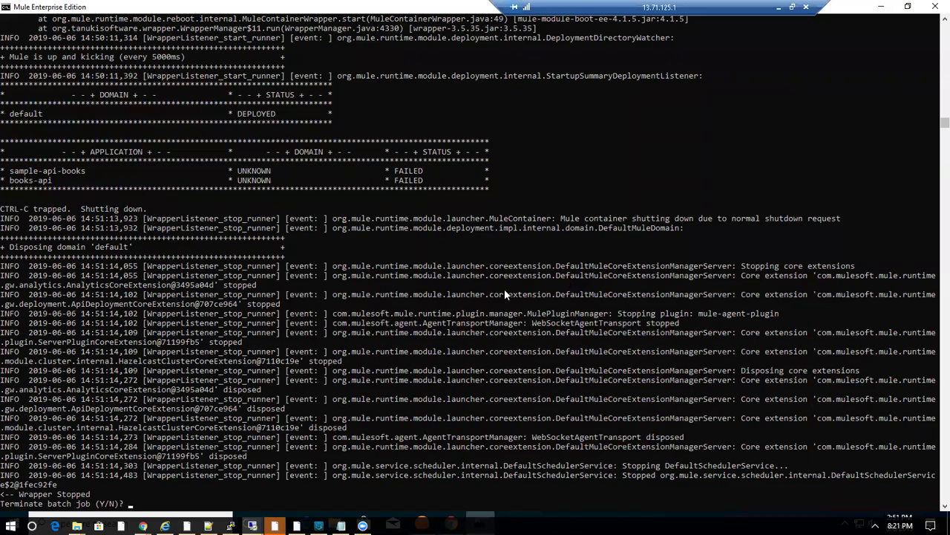
{"action": "key", "text": "alt+Tab"}
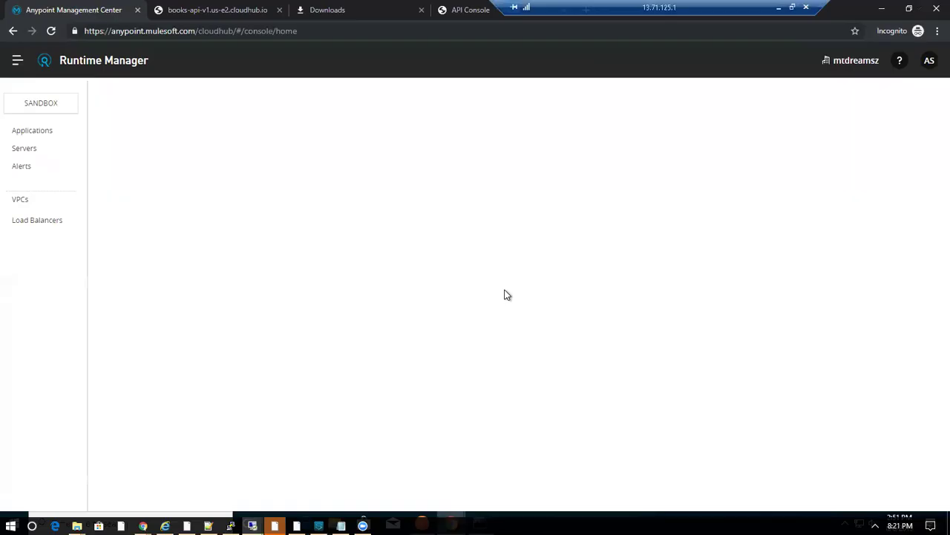
{"action": "left_click", "coordinate": [45, 131]}
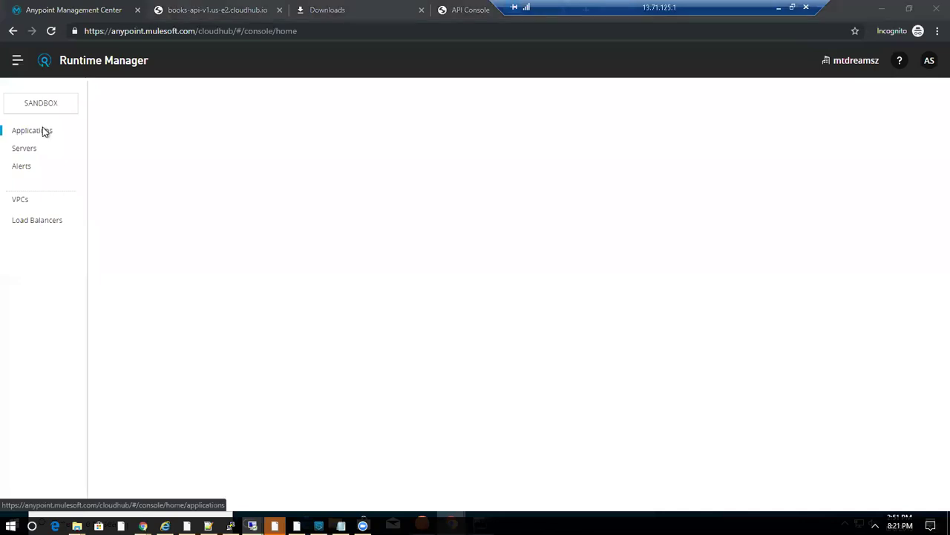
Browse the 4.2.0 runtime's policies folder, stepping through api-contracts and policy-templates.
{"action": "key", "text": "alt+Tab"}
{"action": "key", "text": "Tab"}
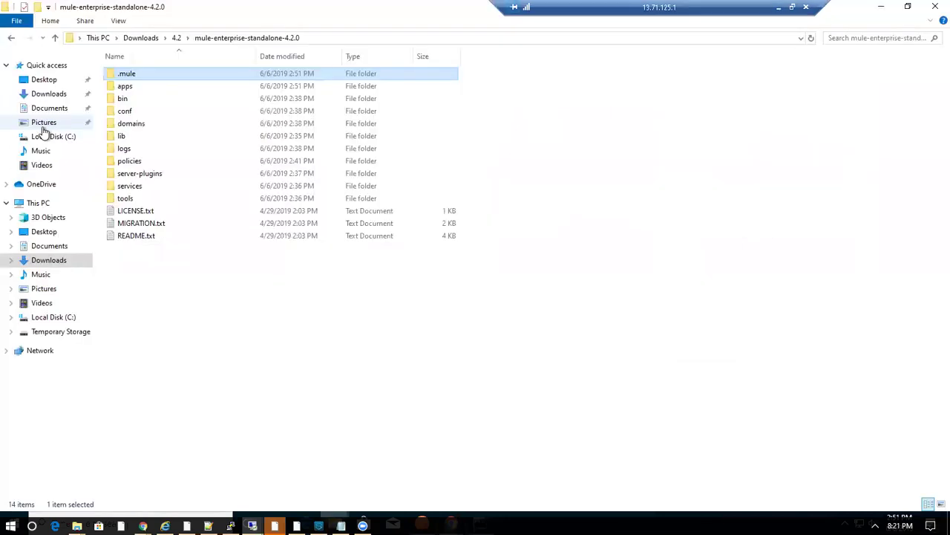
{"action": "key", "text": "p"}
{"action": "key", "text": "Return"}
{"action": "key", "text": "Up"}
{"action": "key", "text": "Down"}
{"action": "key", "text": "Up"}
{"action": "key", "text": "Up"}
{"action": "key", "text": "Up"}
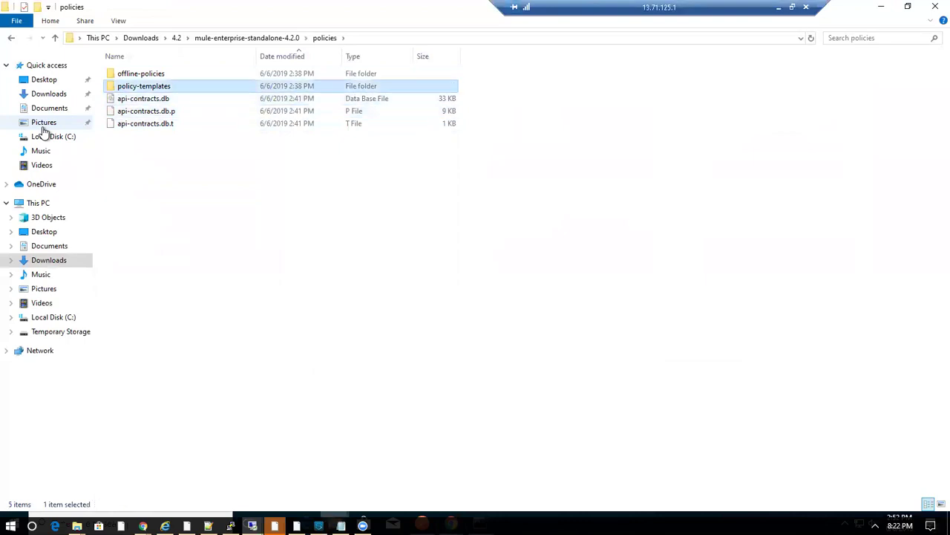
{"action": "key", "text": "Up"}
{"action": "key", "text": "alt+Tab"}
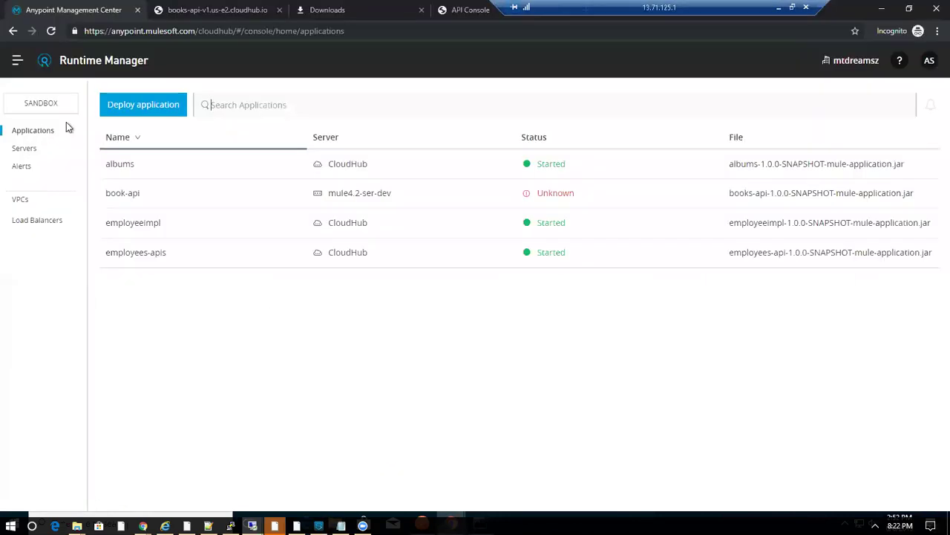
Open book-api's details and status actions, then dismiss the calendar notification.
{"action": "left_click", "coordinate": [232, 184]}
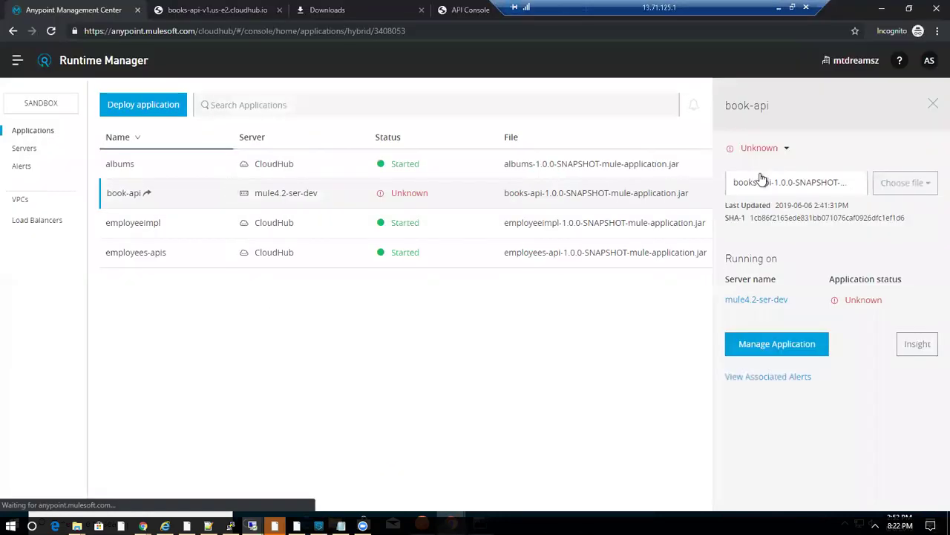
{"action": "left_click", "coordinate": [785, 150]}
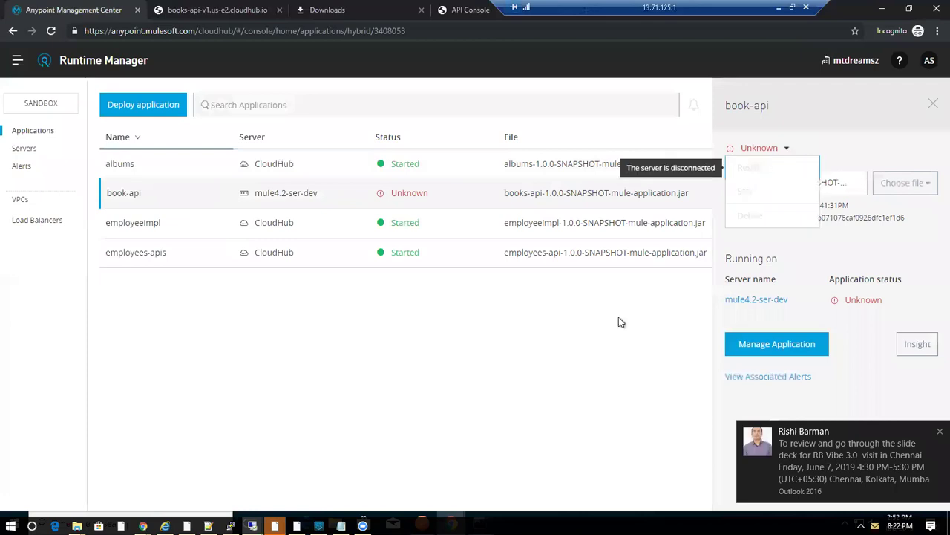
{"action": "left_click", "coordinate": [484, 415]}
{"action": "left_click", "coordinate": [937, 432]}
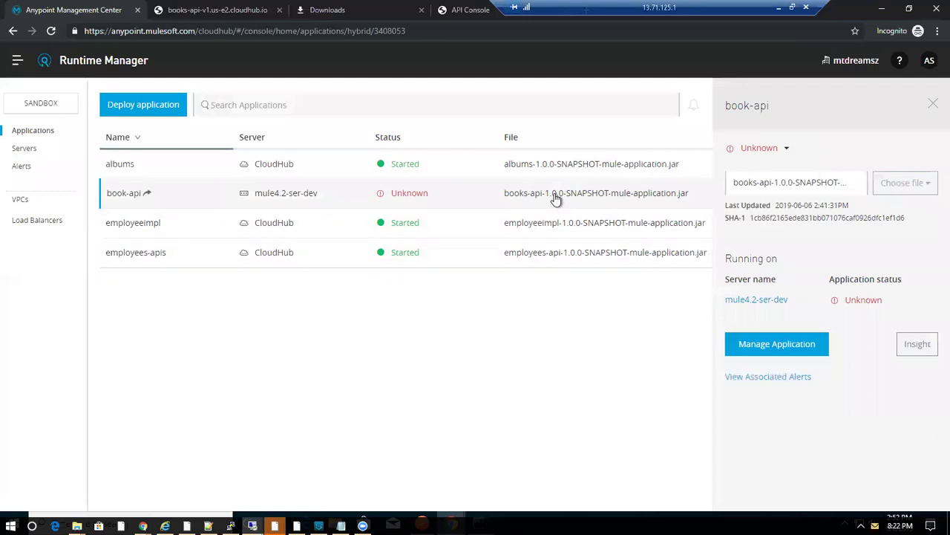
Manage book-api, view its Dashboard, then Settings showing target mule4.2-ser-dev Disconnected.
{"action": "left_click", "coordinate": [794, 345]}
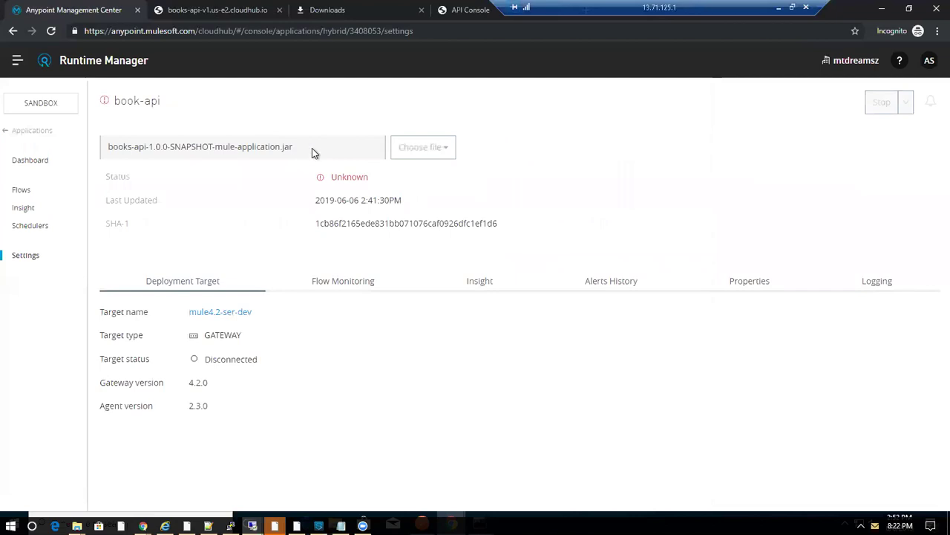
{"action": "left_click", "coordinate": [43, 164]}
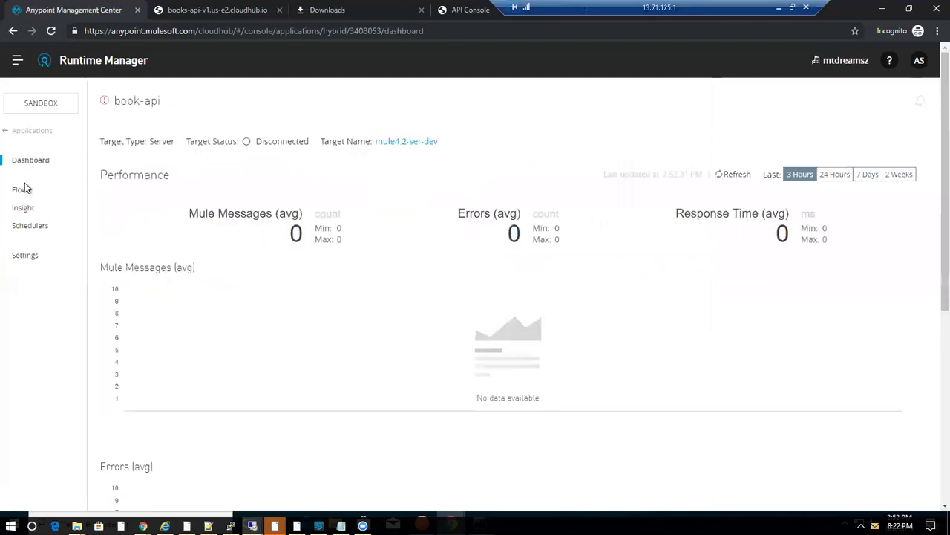
{"action": "left_click", "coordinate": [25, 257]}
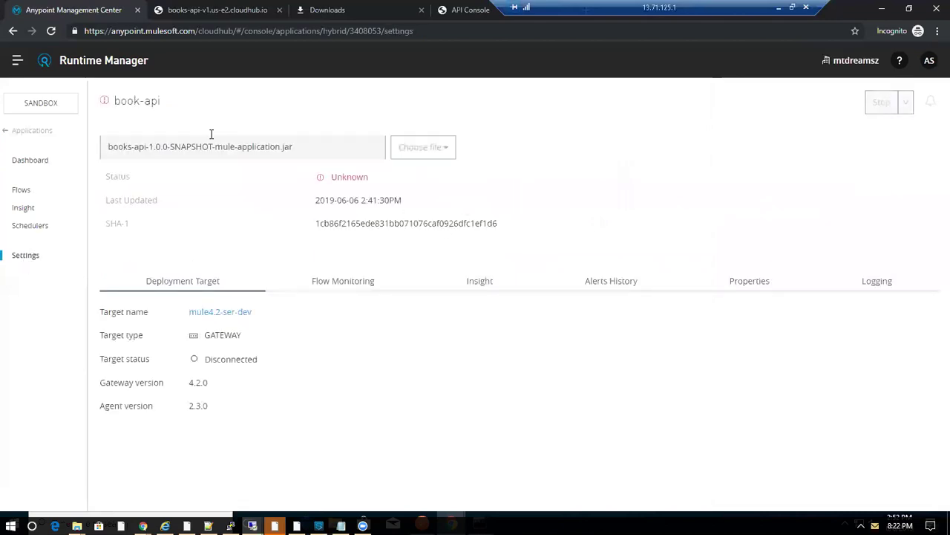
{"action": "left_click", "coordinate": [14, 62]}
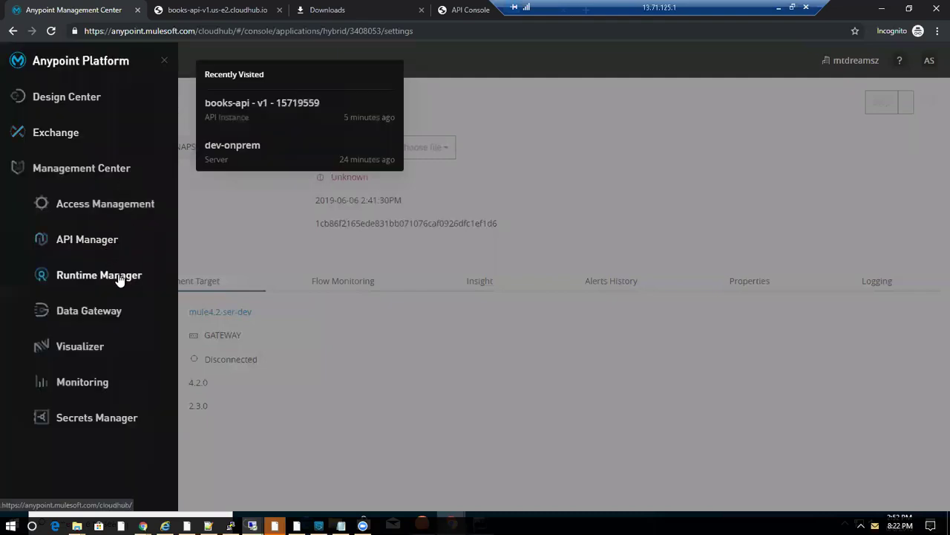
Recheck book-api and the Mule console, then list servers dev-onprem and mule4.2-ser-dev, both Disconnected.
{"action": "left_click", "coordinate": [119, 276]}
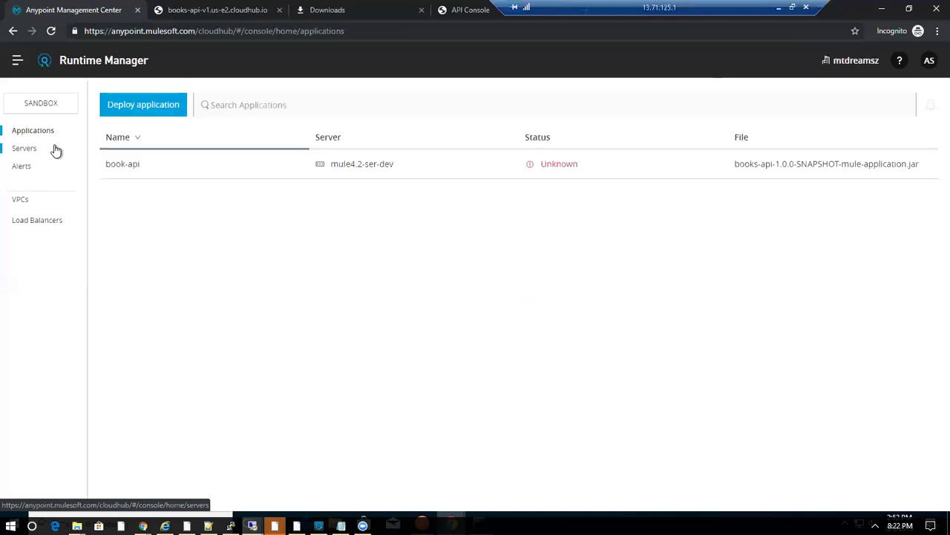
{"action": "left_click", "coordinate": [221, 166]}
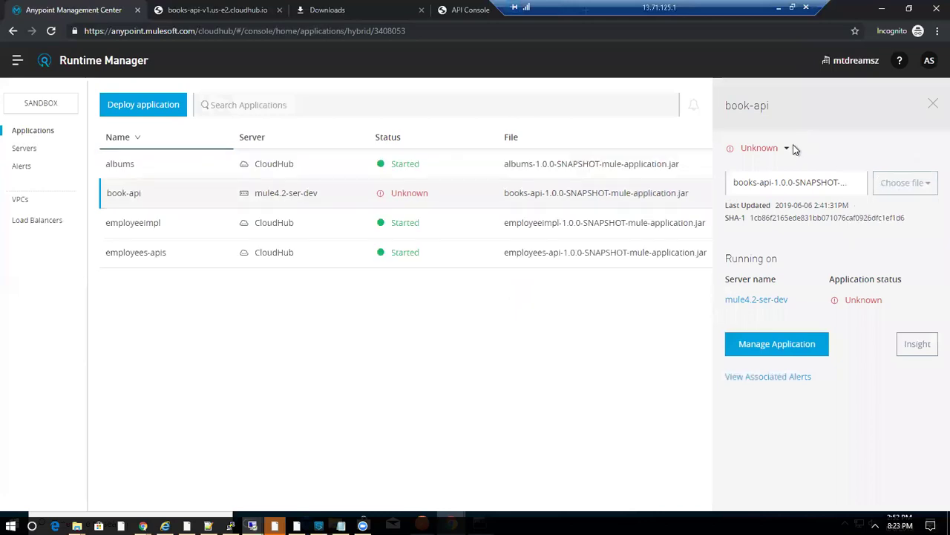
{"action": "key", "text": "alt+Tab"}
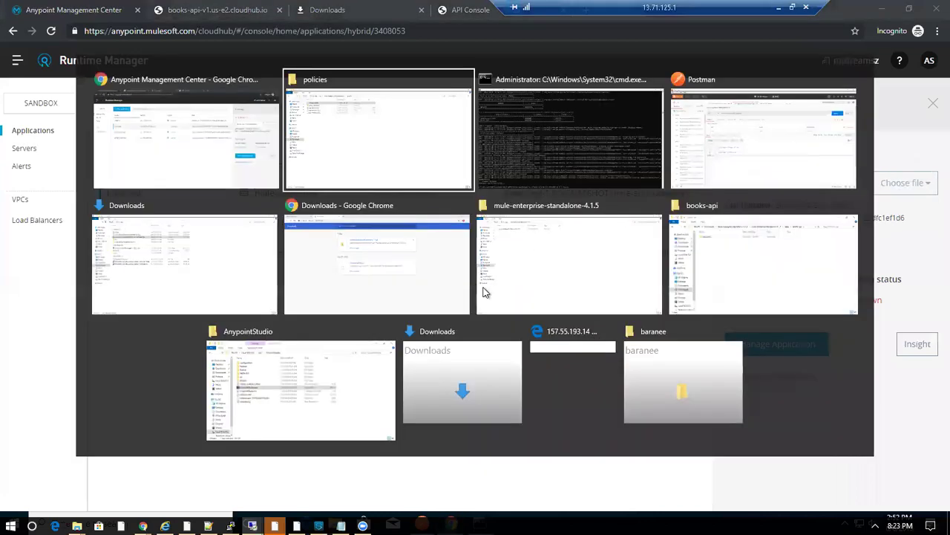
{"action": "key", "text": "alt+Tab"}
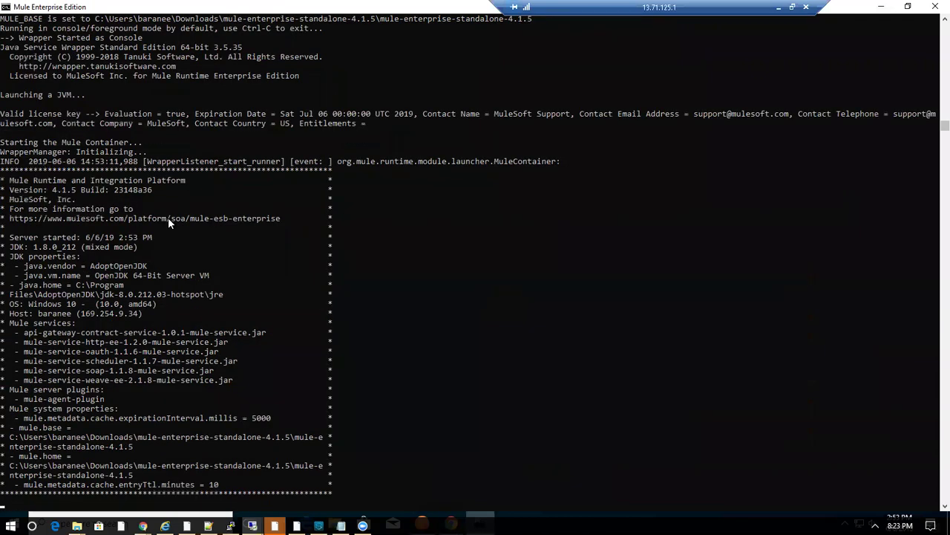
{"action": "key", "text": "alt+Tab"}
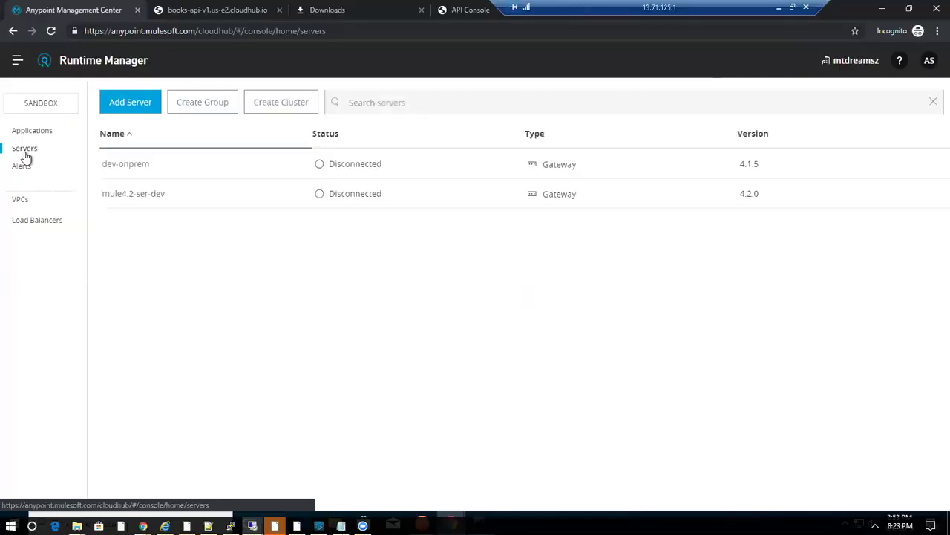
Delete the disconnected dev-onprem server, confirming the checkbox and Delete Server.
{"action": "left_click", "coordinate": [222, 164]}
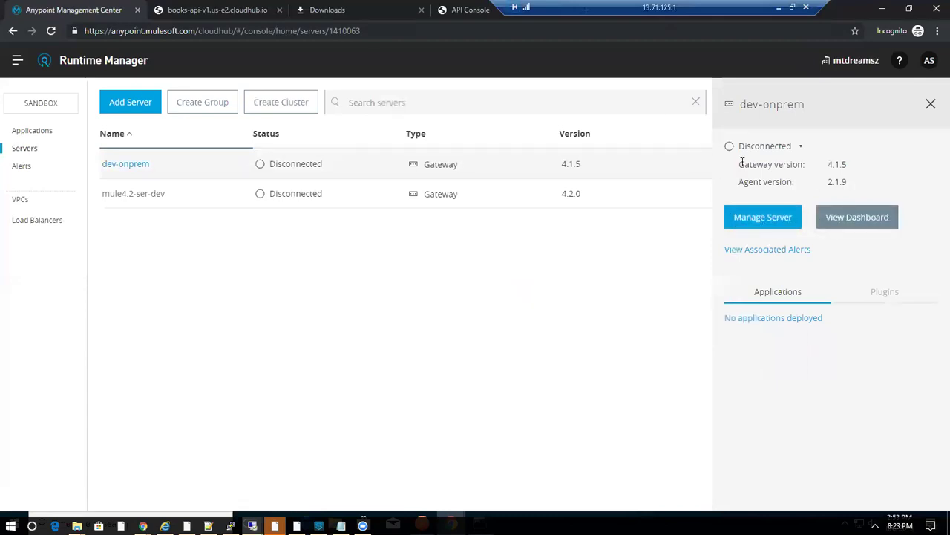
{"action": "left_click", "coordinate": [801, 148]}
{"action": "left_click", "coordinate": [748, 171]}
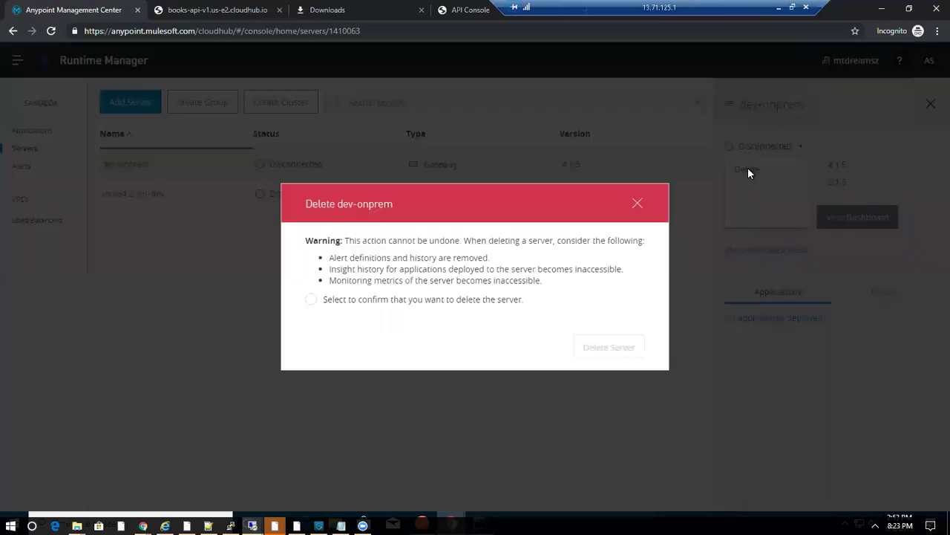
{"action": "left_click", "coordinate": [418, 303]}
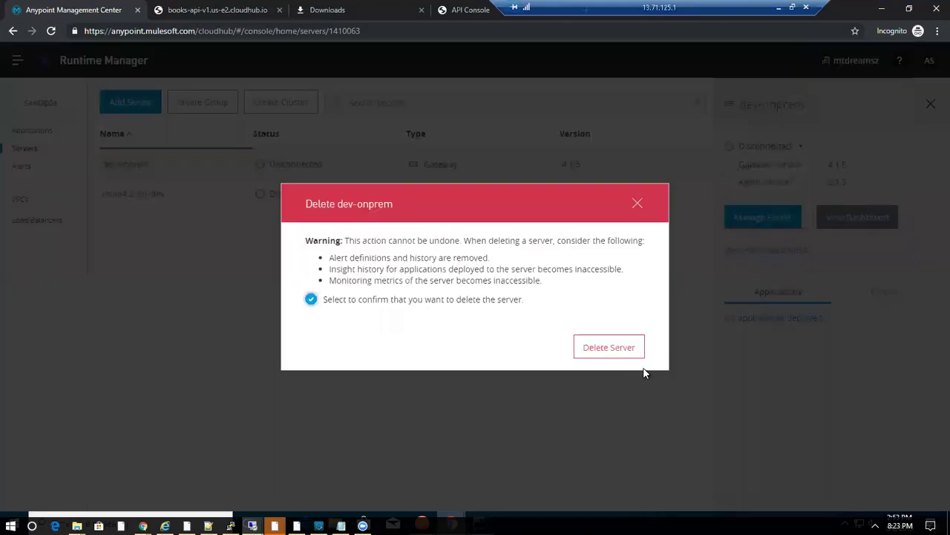
{"action": "left_click", "coordinate": [625, 345]}
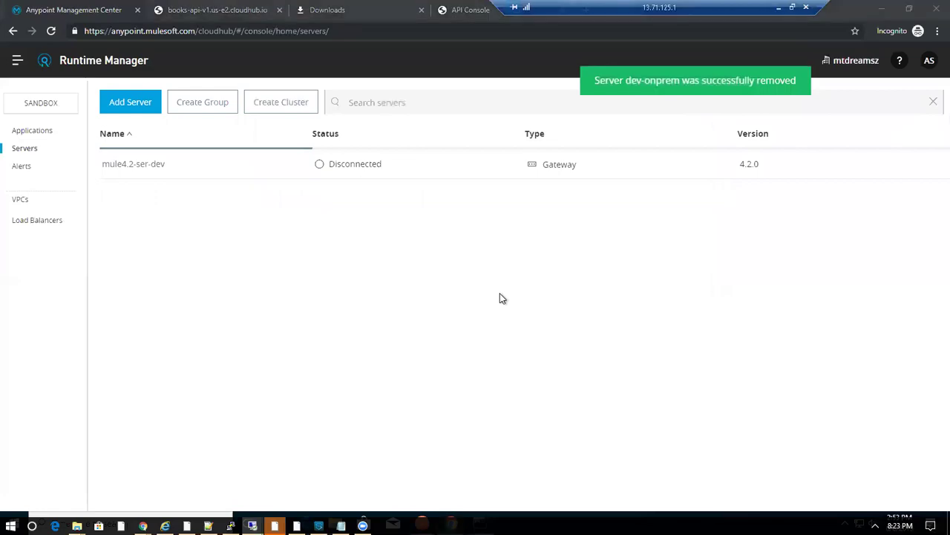
{"action": "key", "text": "alt+Tab"}
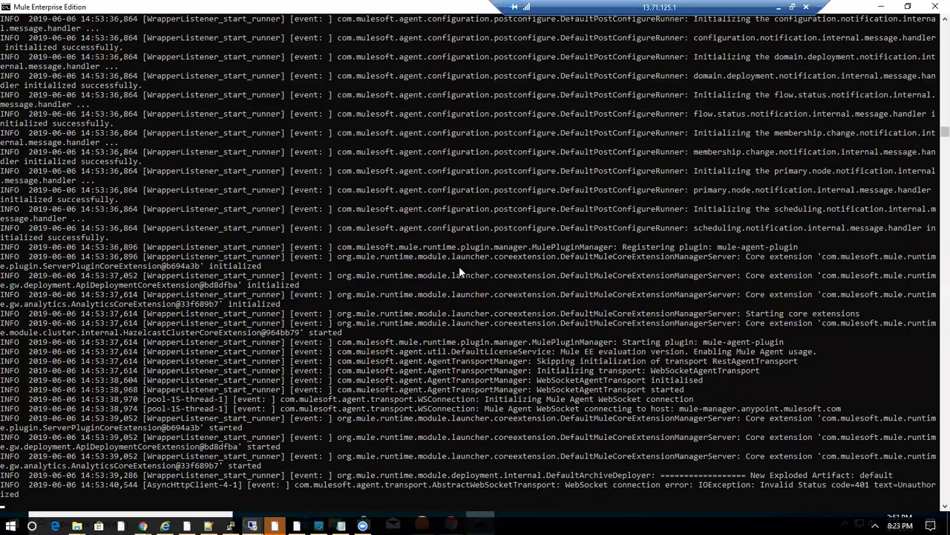
Leave the Mule console and return to the 4.2.0 policies folder in File Explorer.
{"action": "key", "text": "alt+Tab"}
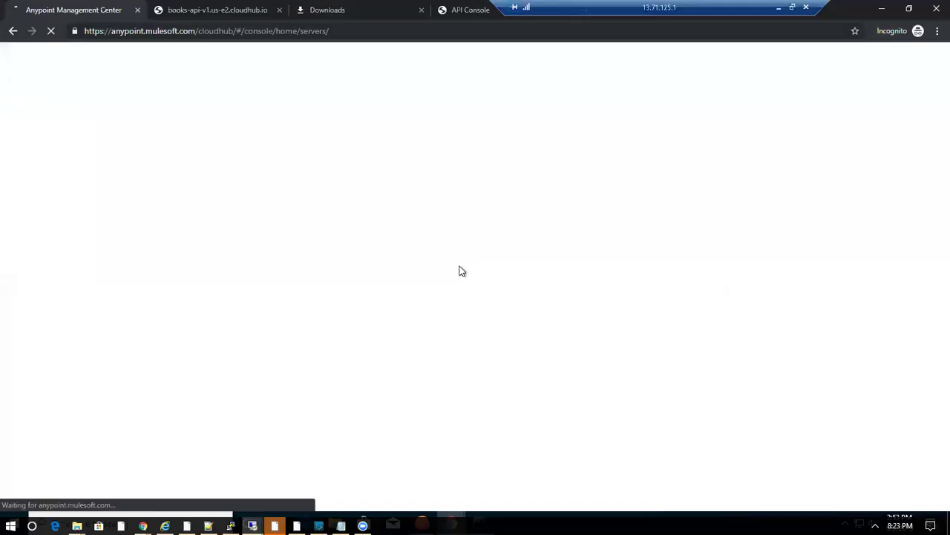
{"action": "key", "text": "alt+Tab"}
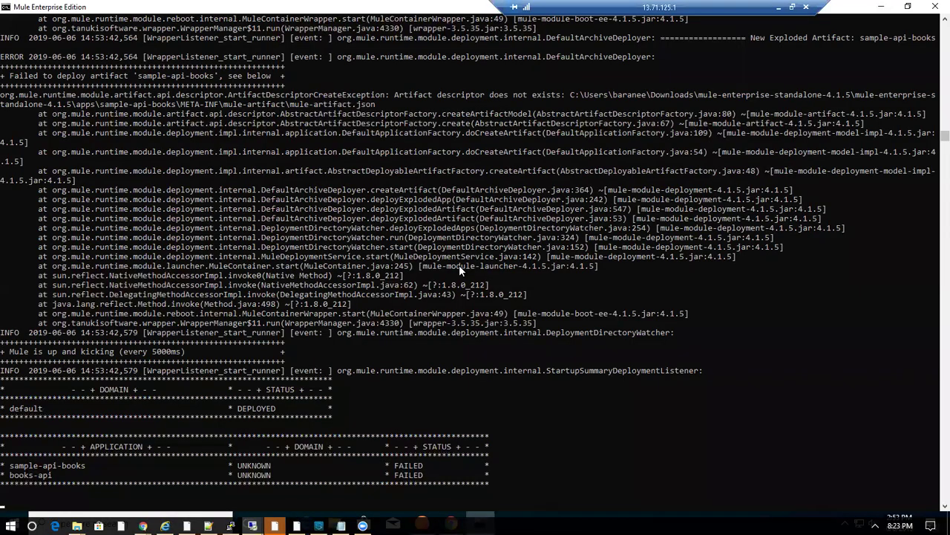
{"action": "key", "text": "alt+Tab"}
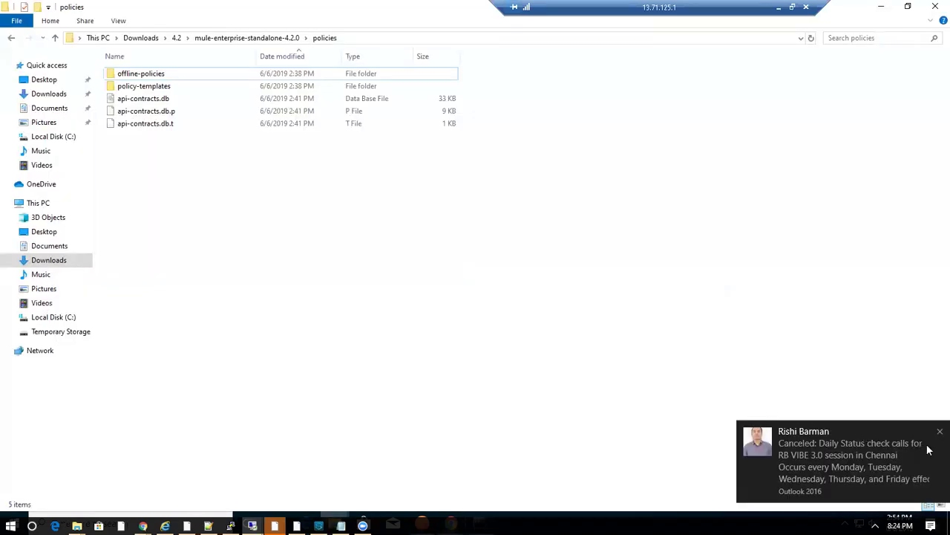
Delete book-api from the mule-enterprise-standalone-4.2.0 apps folder and confirm apps is empty.
{"action": "left_click", "coordinate": [936, 433]}
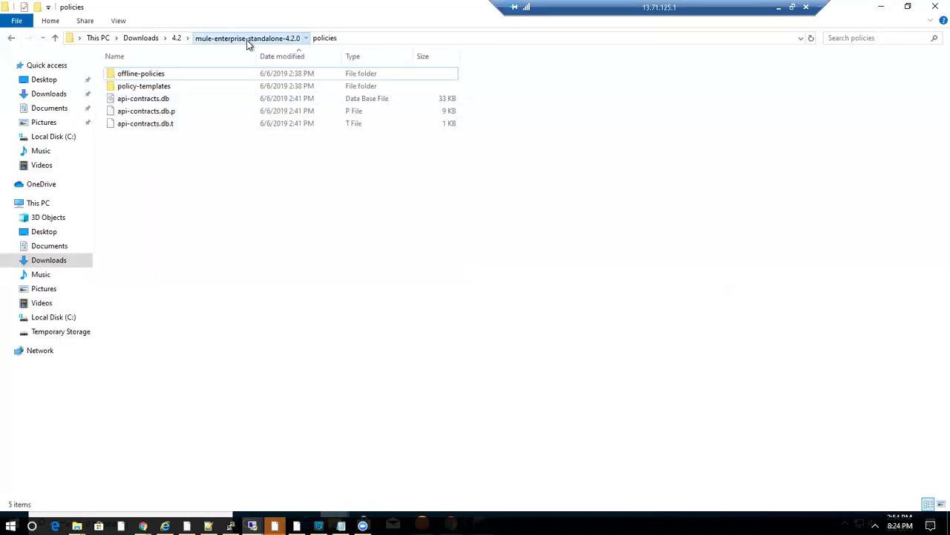
{"action": "left_click", "coordinate": [250, 38]}
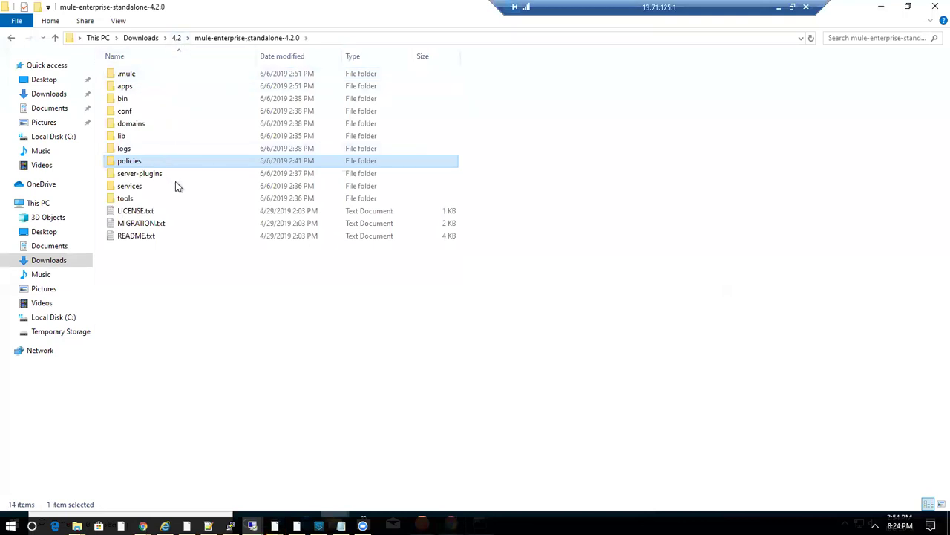
{"action": "double_click", "coordinate": [133, 89]}
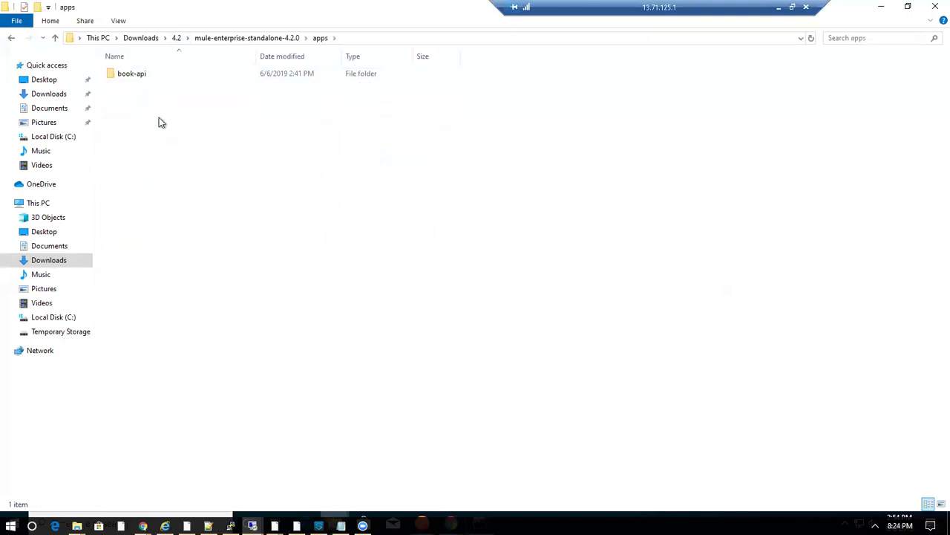
{"action": "key", "text": "ctrl+a"}
{"action": "key", "text": "Delete"}
{"action": "key", "text": "BackSpace"}
{"action": "key", "text": "Return"}
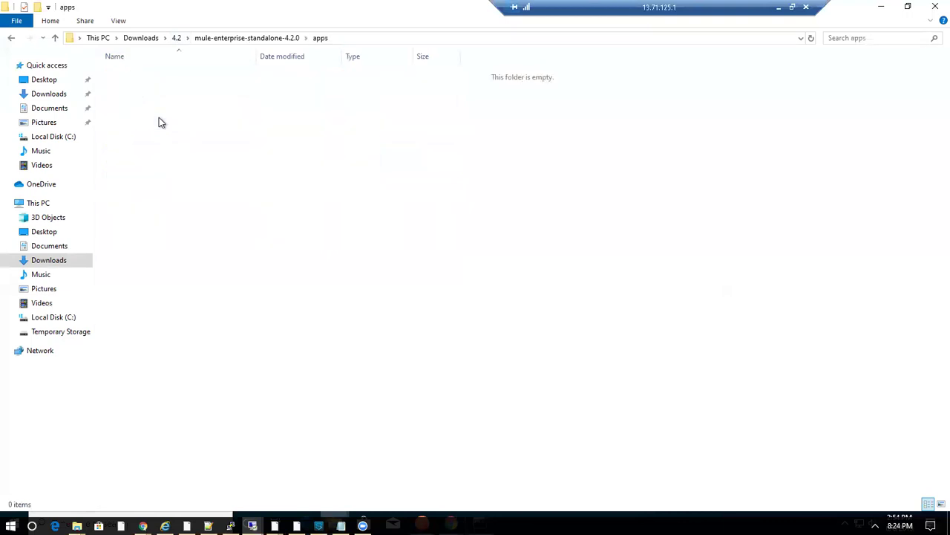
Browse the runtime's .mule policy-templates, bin and conf folders, then return to the Mule console.
{"action": "left_click", "coordinate": [245, 37]}
{"action": "double_click", "coordinate": [140, 74]}
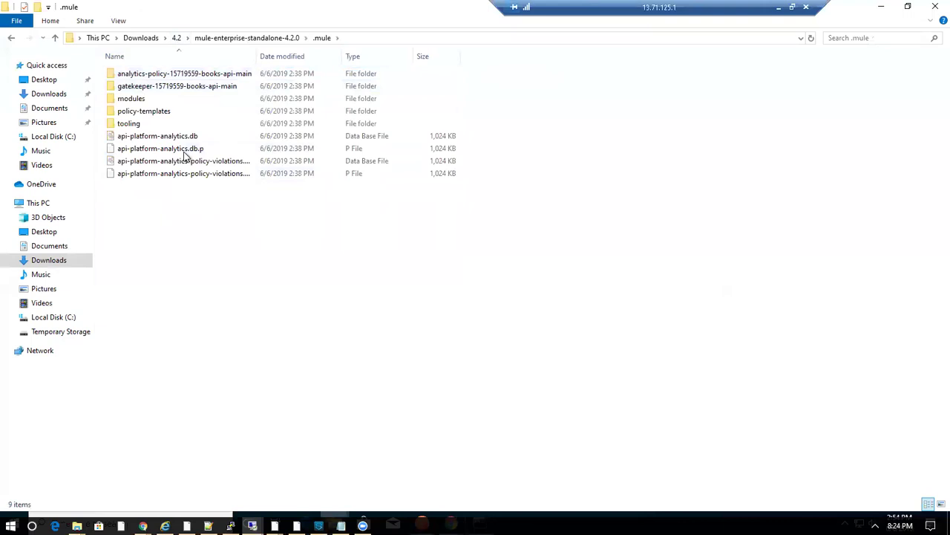
{"action": "double_click", "coordinate": [172, 112]}
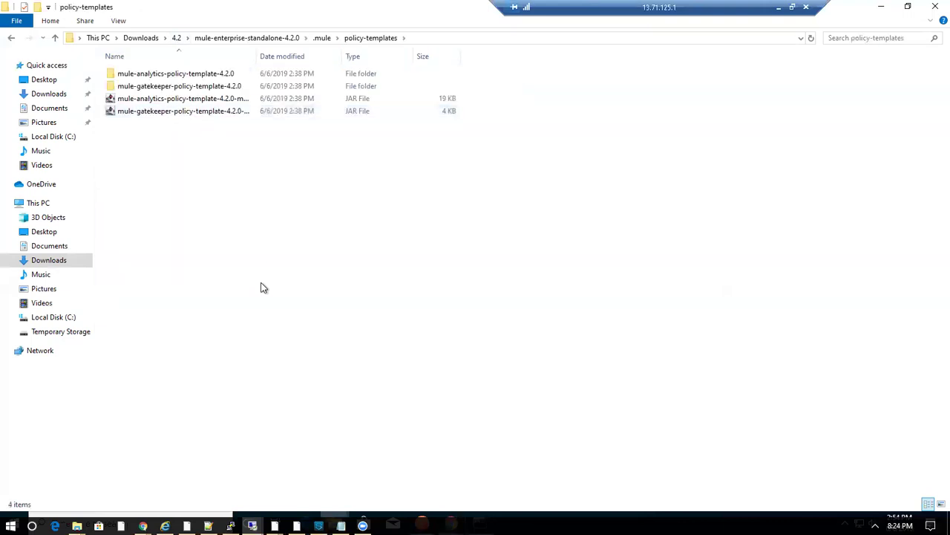
{"action": "key", "text": "alt+Up"}
{"action": "key", "text": "alt+Up"}
{"action": "key", "text": "Down"}
{"action": "key", "text": "Down"}
{"action": "key", "text": "Return"}
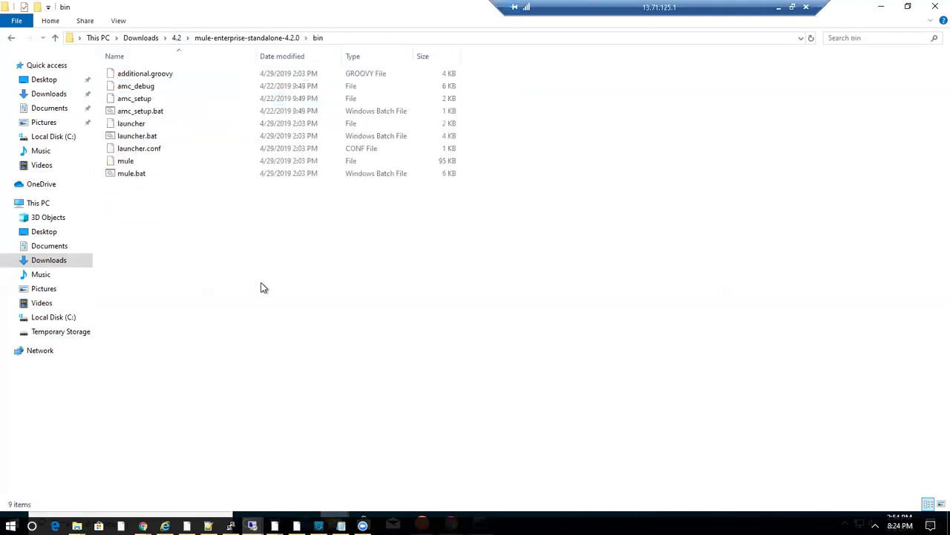
{"action": "key", "text": "alt+Up"}
{"action": "key", "text": "Down"}
{"action": "key", "text": "Return"}
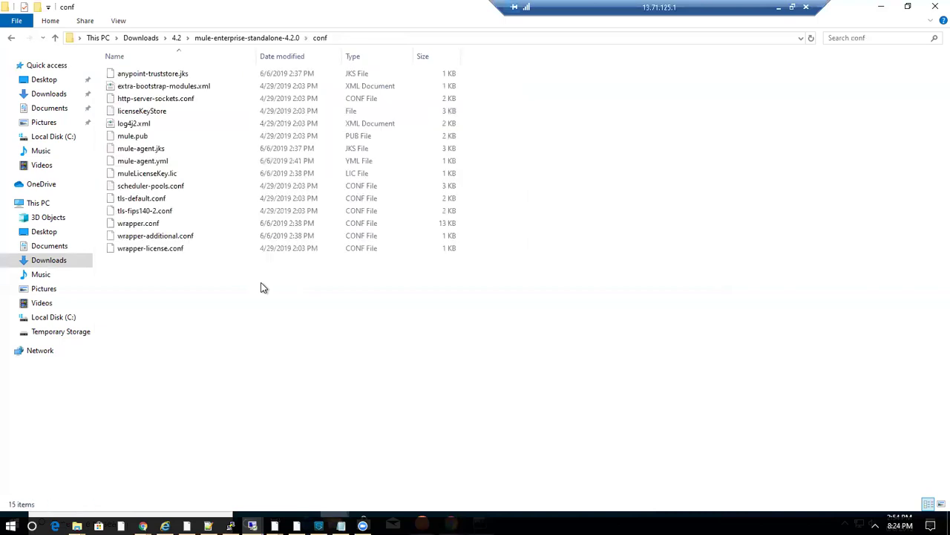
{"action": "key", "text": "alt+Up"}
{"action": "key", "text": "alt+Tab"}
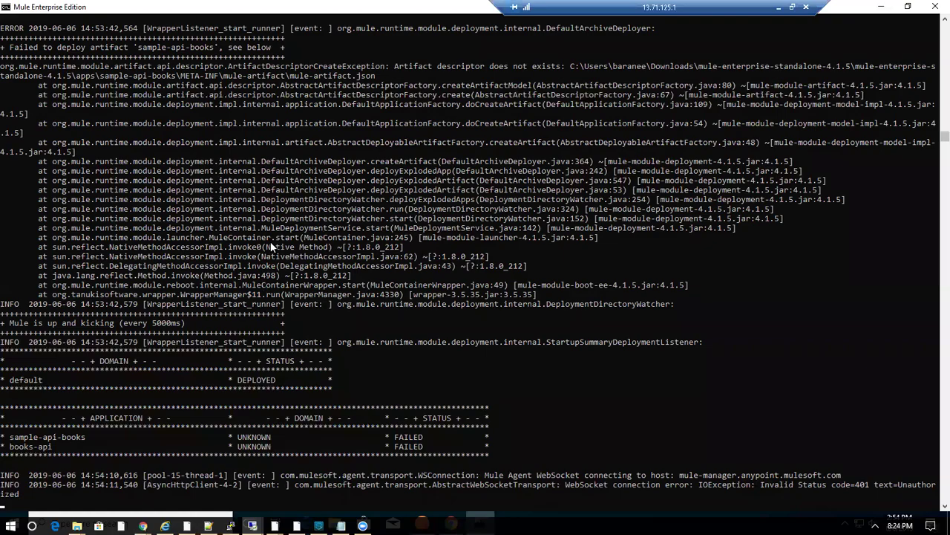
Check the mule4.2-ser-dev server details in Runtime Manager, then return to the Mule console.
{"action": "key", "text": "alt+Tab"}
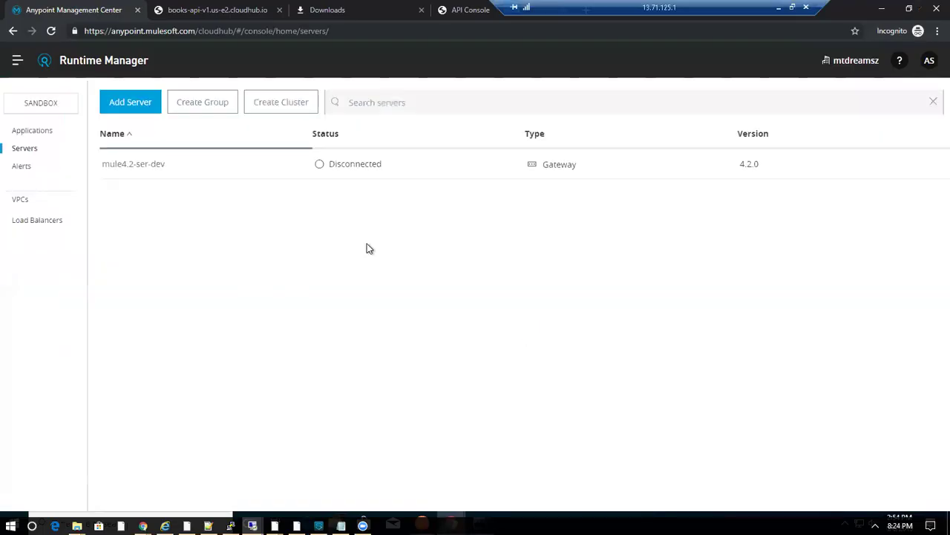
{"action": "left_click", "coordinate": [316, 165]}
{"action": "key", "text": "alt+Tab"}
{"action": "left_click", "coordinate": [507, 411]}
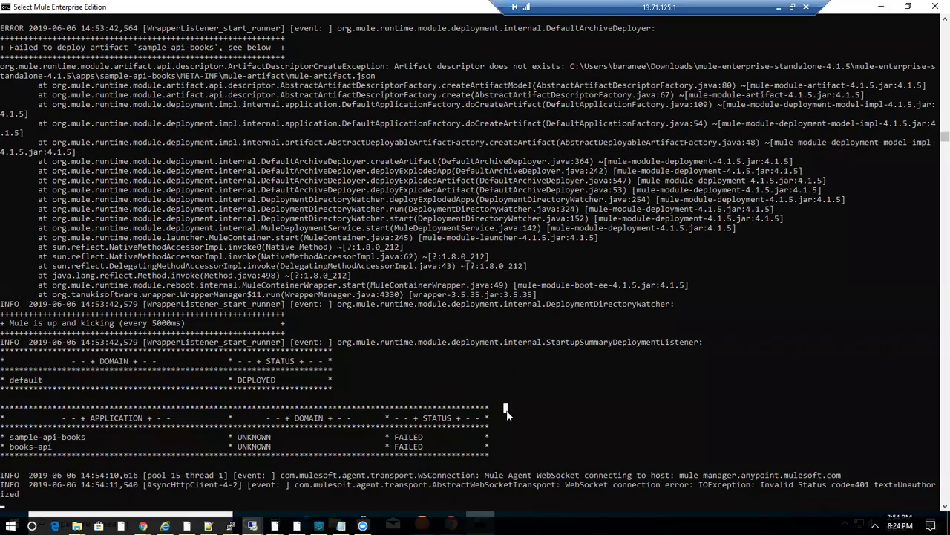
{"action": "right_click", "coordinate": [506, 411]}
Stop the running Mule runtime, confirm terminating the batch job, and cd into mule-enterprise-standalone-4.1.5.
{"action": "key", "text": "ctrl+c"}
{"action": "key", "text": "ctrl+c"}
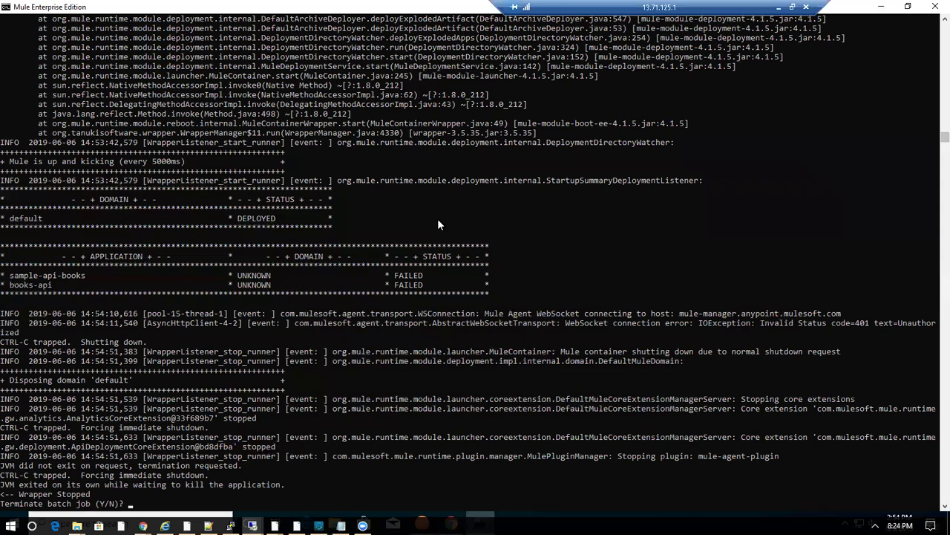
{"action": "type", "text": "y"}
{"action": "key", "text": "Return"}
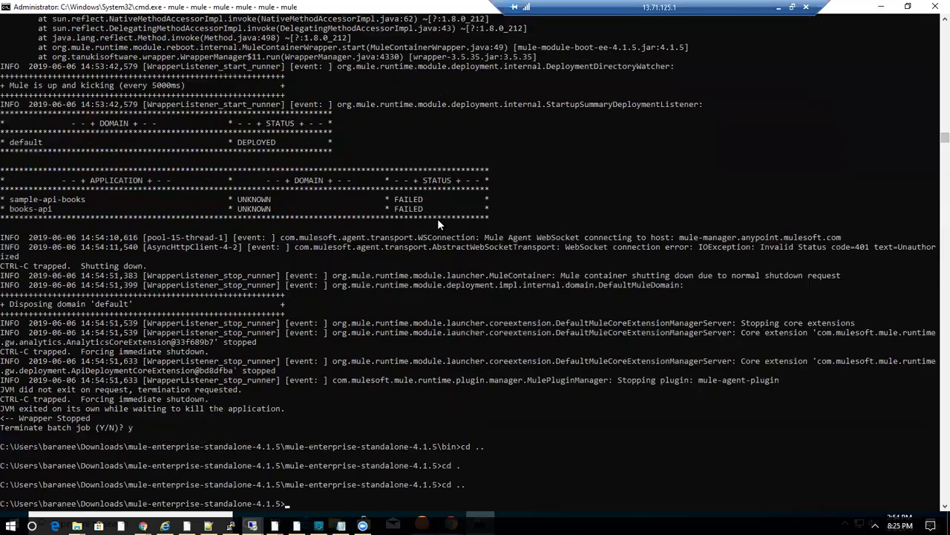
{"action": "type", "text": "cd"}
{"action": "key", "text": "alt+Tab"}
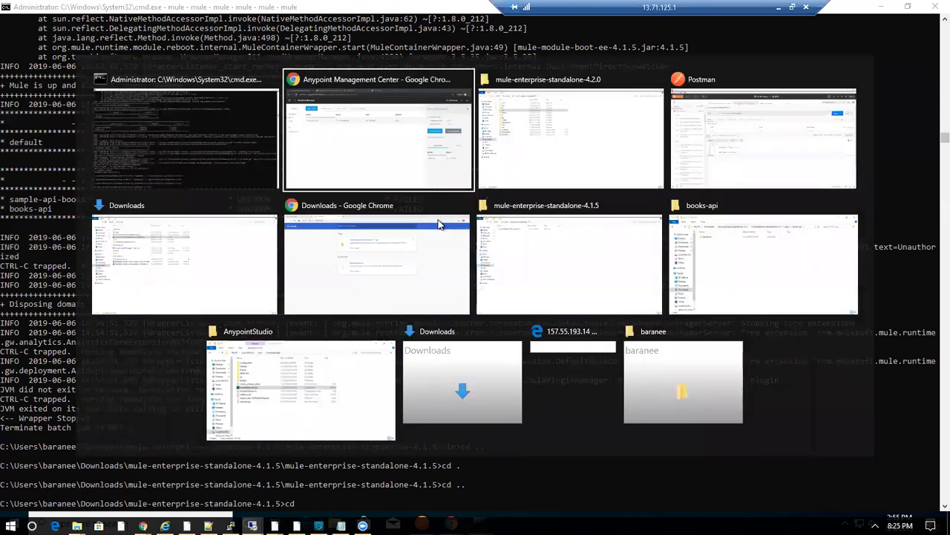
{"action": "key", "text": "Escape"}
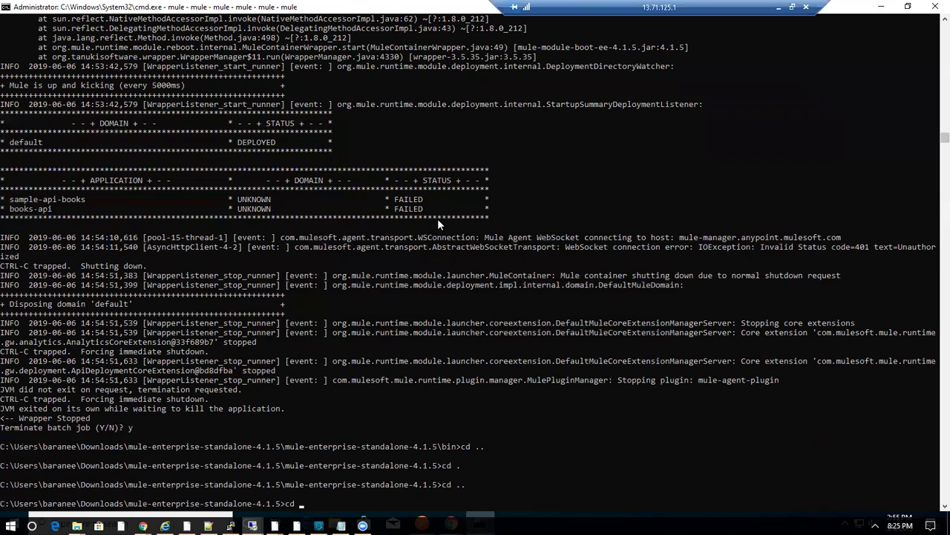
{"action": "type", "text": "m"}
{"action": "key", "text": "Tab"}
{"action": "key", "text": "Return"}
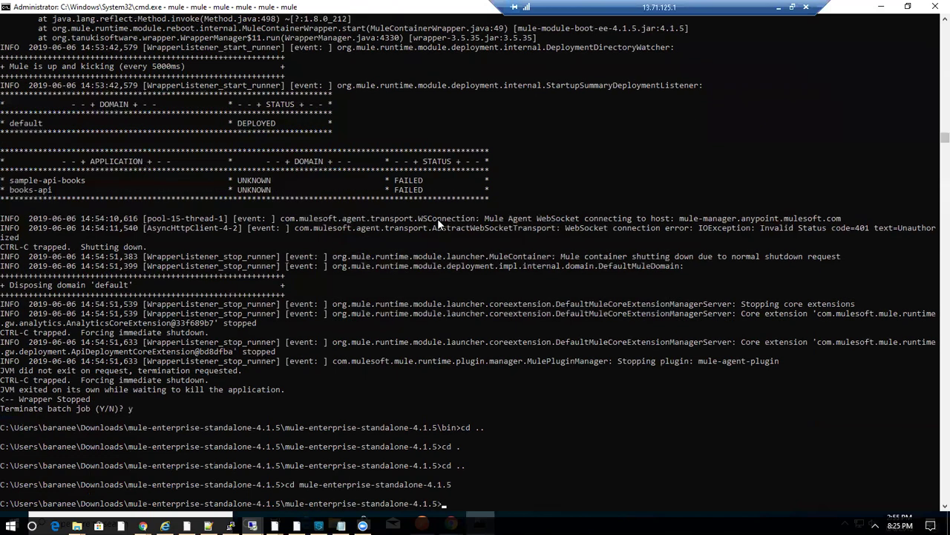
Bring up the empty mule-enterprise-standalone-4.2.0 apps folder window.
{"action": "key", "text": "alt+Tab"}
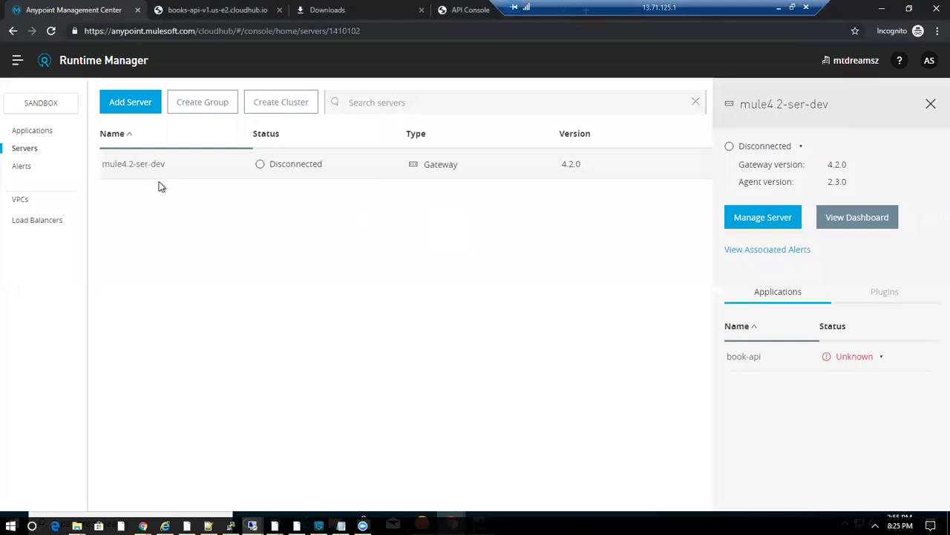
{"action": "key", "text": "alt+Tab"}
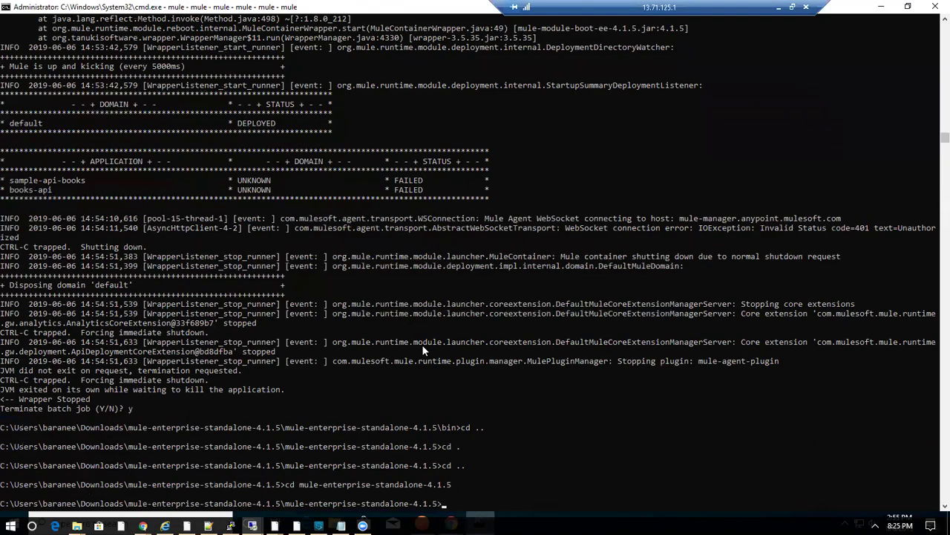
{"action": "key", "text": "alt+Tab"}
{"action": "key", "text": "alt+Tab"}
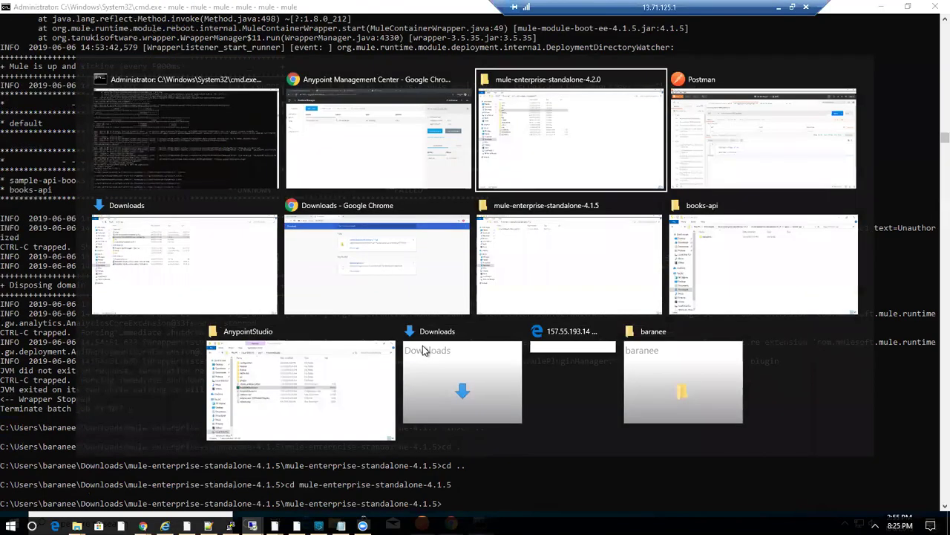
{"action": "key", "text": "a"}
{"action": "key", "text": "Return"}
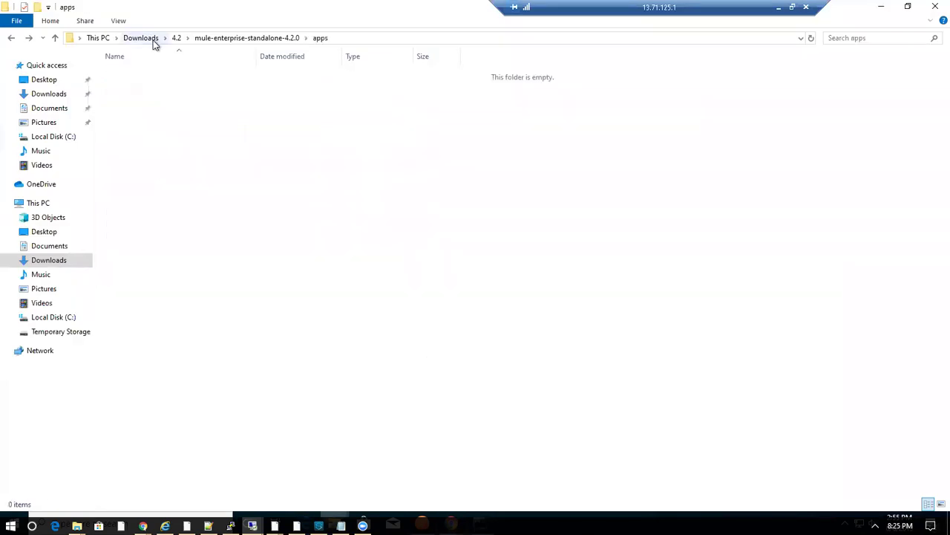
Delete the previously extracted 4.2 folder from Downloads.
{"action": "left_click", "coordinate": [176, 38]}
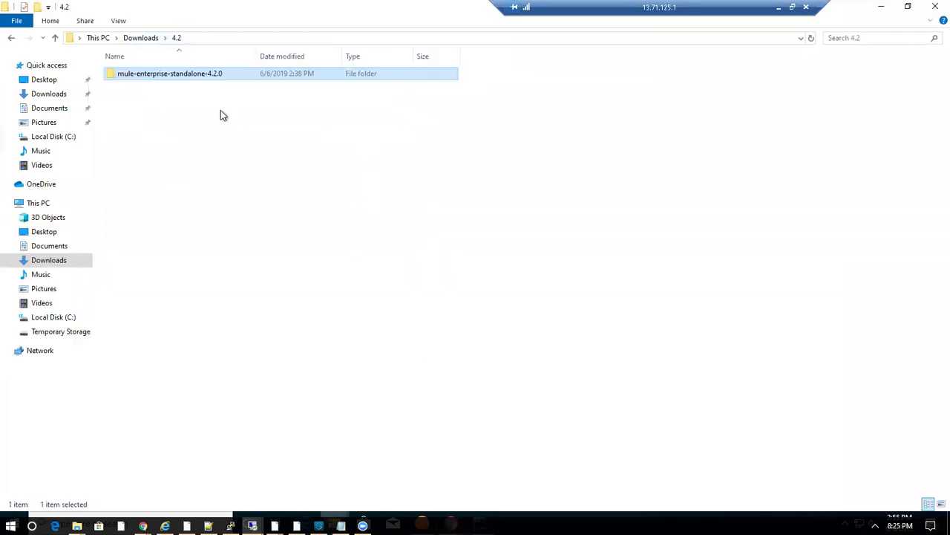
{"action": "left_click", "coordinate": [141, 38]}
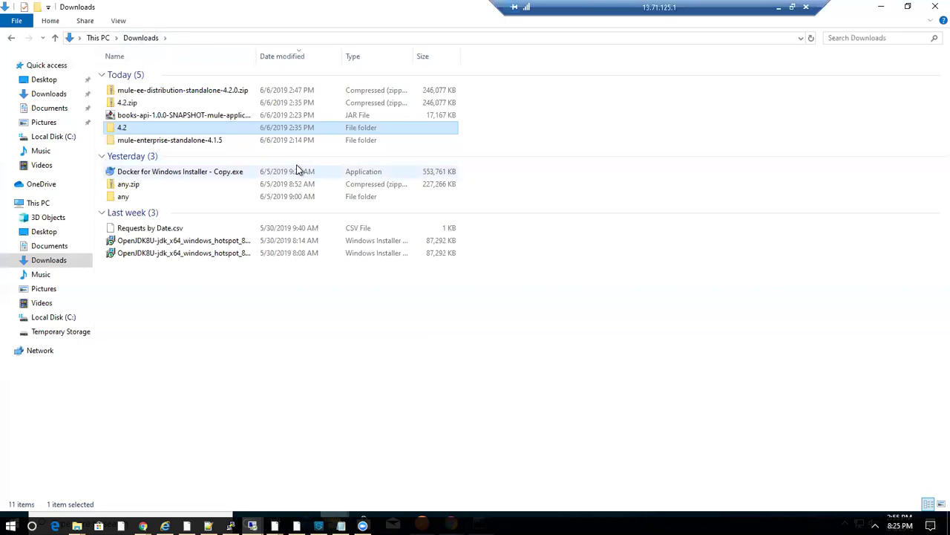
{"action": "key", "text": "Delete"}
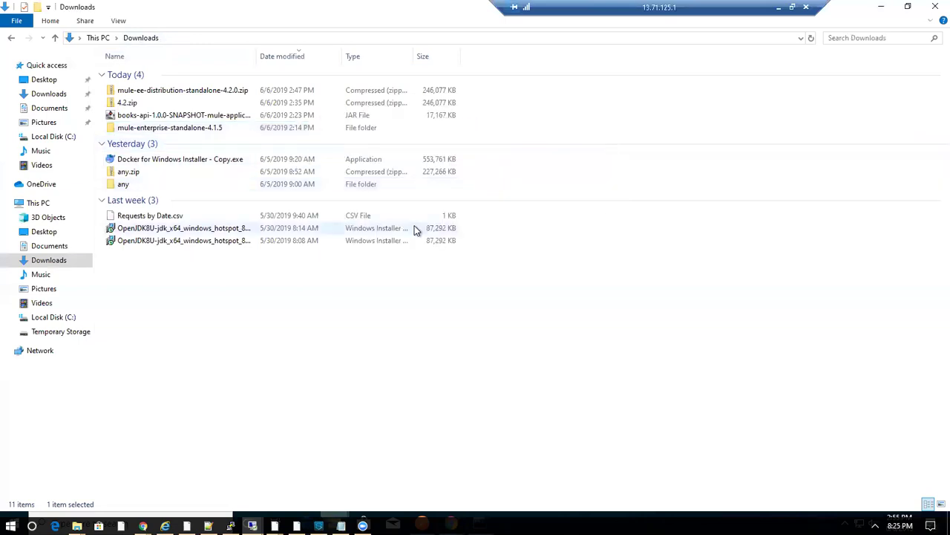
{"action": "key", "text": "alt+Tab"}
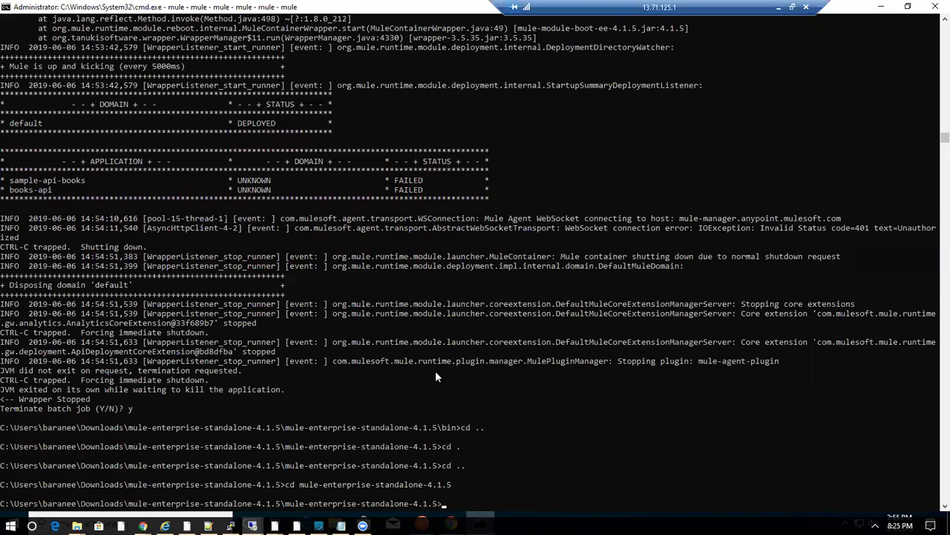
{"action": "type", "text": "e"}
{"action": "key", "text": "alt+Tab"}
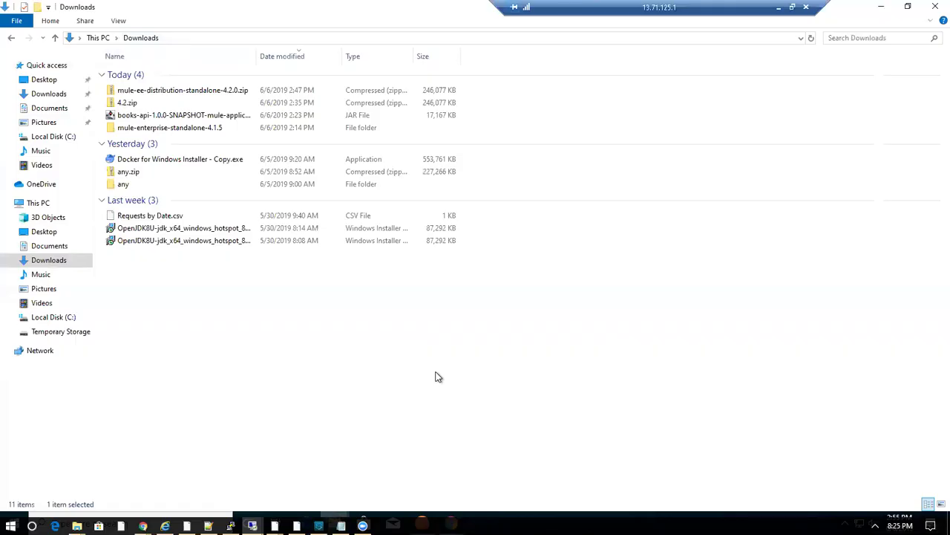
Extract all of 4.2.zip into a new 4.2 folder in Downloads.
{"action": "right_click", "coordinate": [178, 109]}
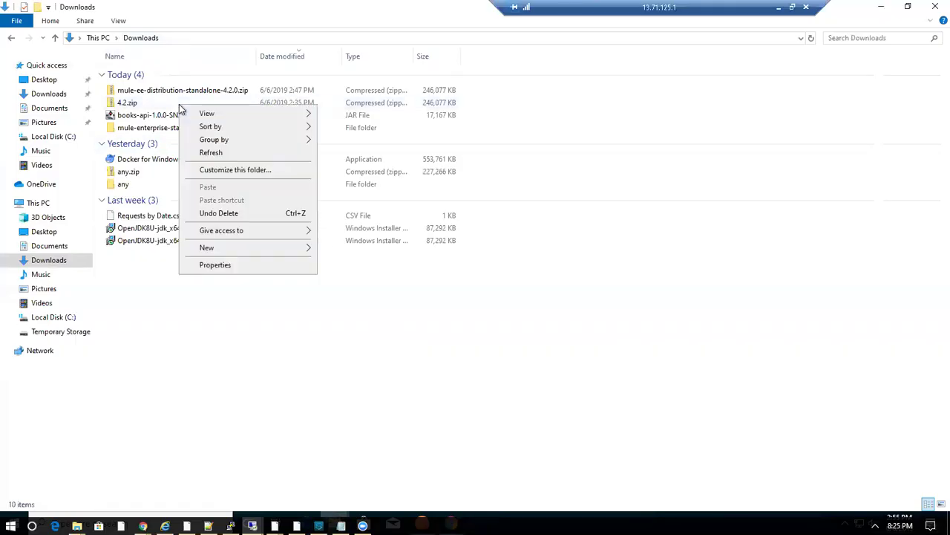
{"action": "left_click", "coordinate": [128, 104]}
{"action": "right_click", "coordinate": [127, 104]}
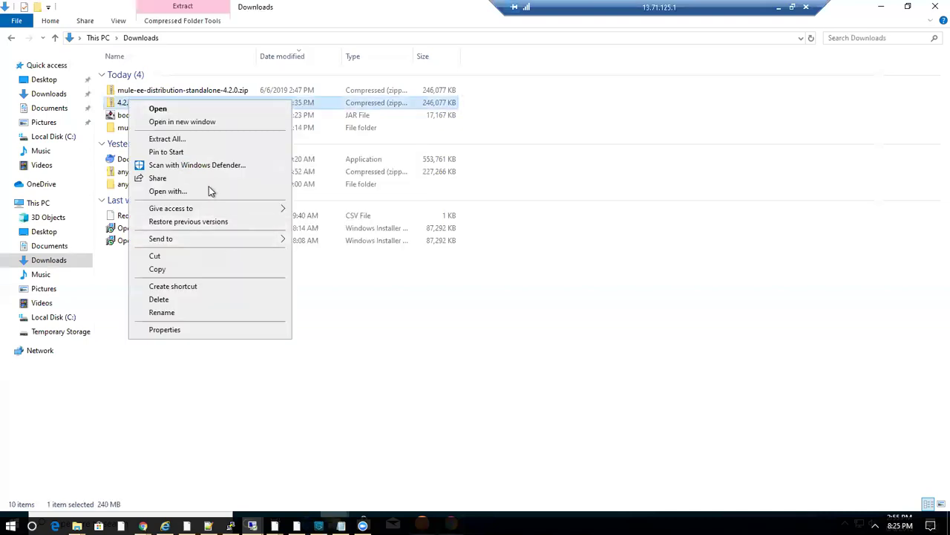
{"action": "left_click", "coordinate": [210, 140]}
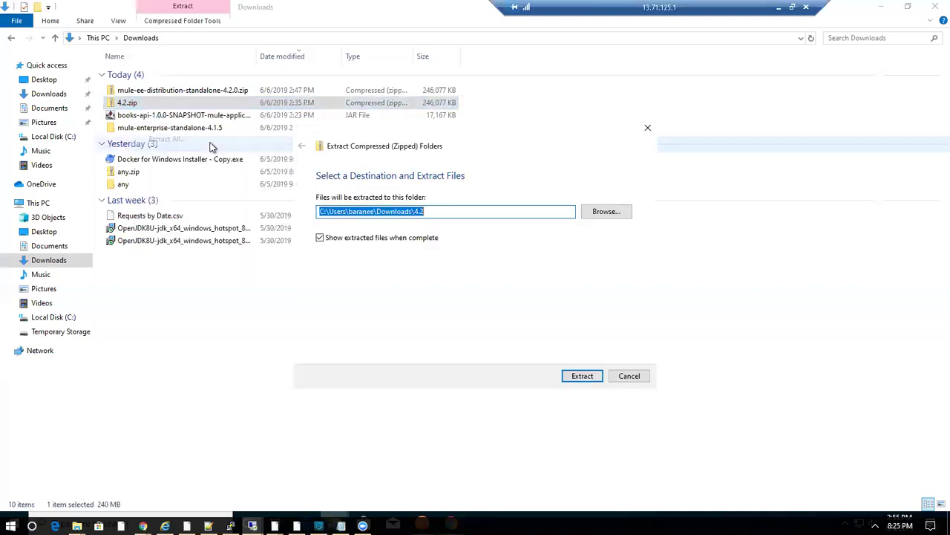
{"action": "left_click", "coordinate": [585, 371]}
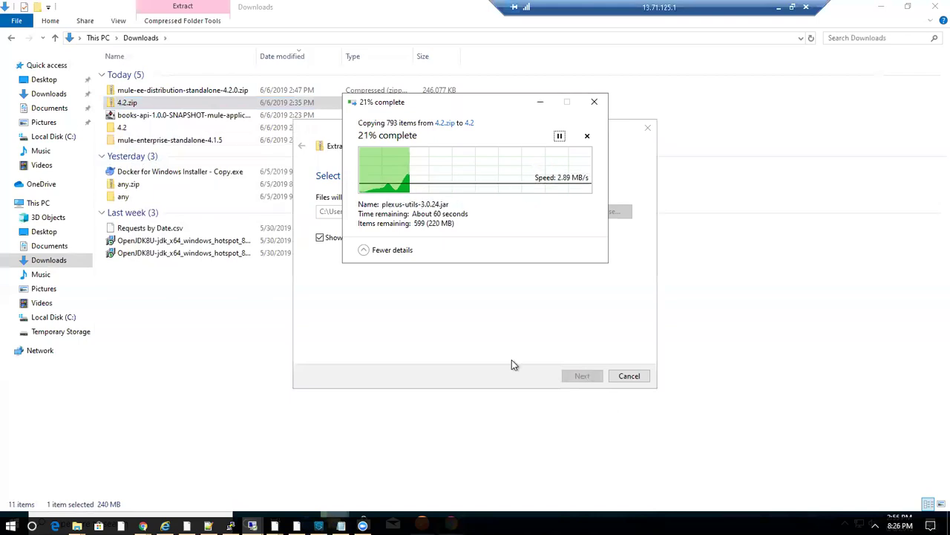
{"action": "double_click", "coordinate": [222, 133]}
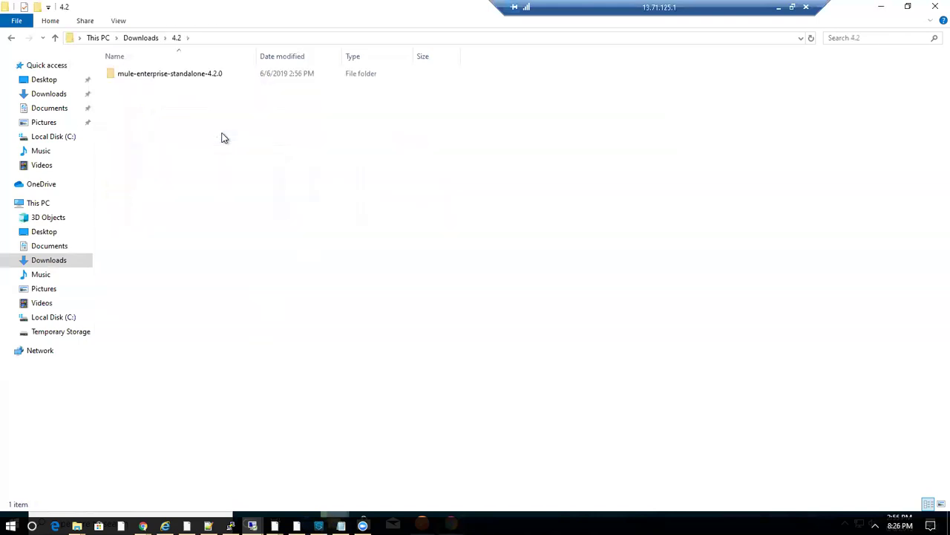
{"action": "key", "text": "alt+Left"}
Delete the mule-enterprise-standalone-4.1.5 folder from Downloads.
{"action": "left_click", "coordinate": [222, 140]}
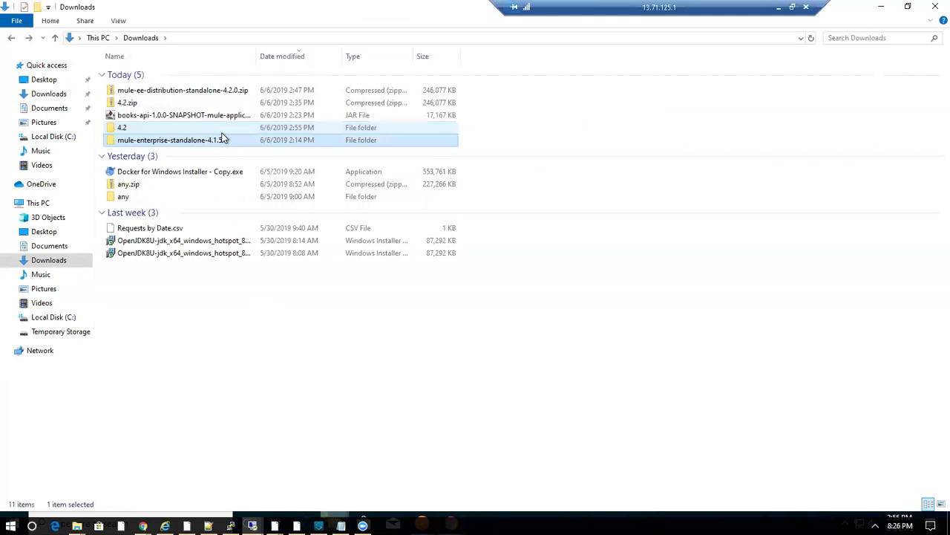
{"action": "key", "text": "Delete"}
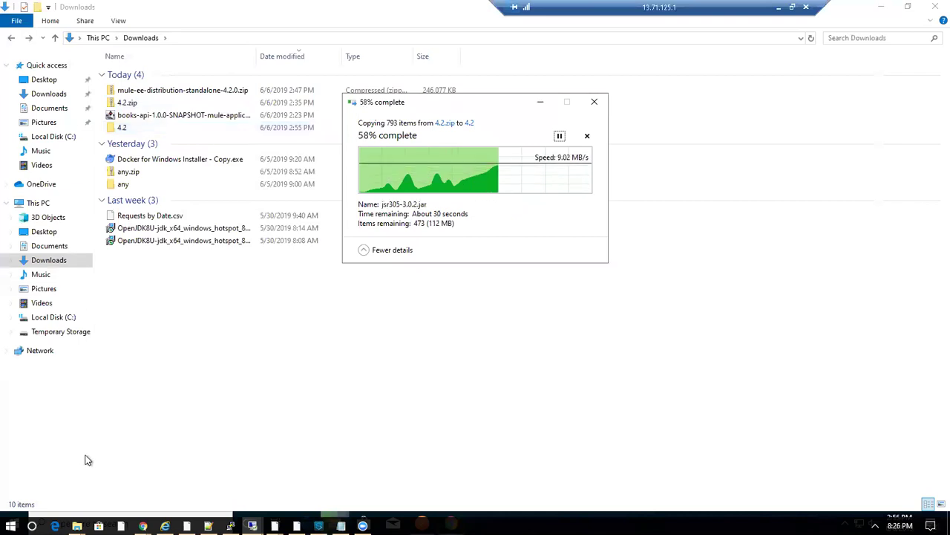
{"action": "mouse_move", "coordinate": [148, 513]}
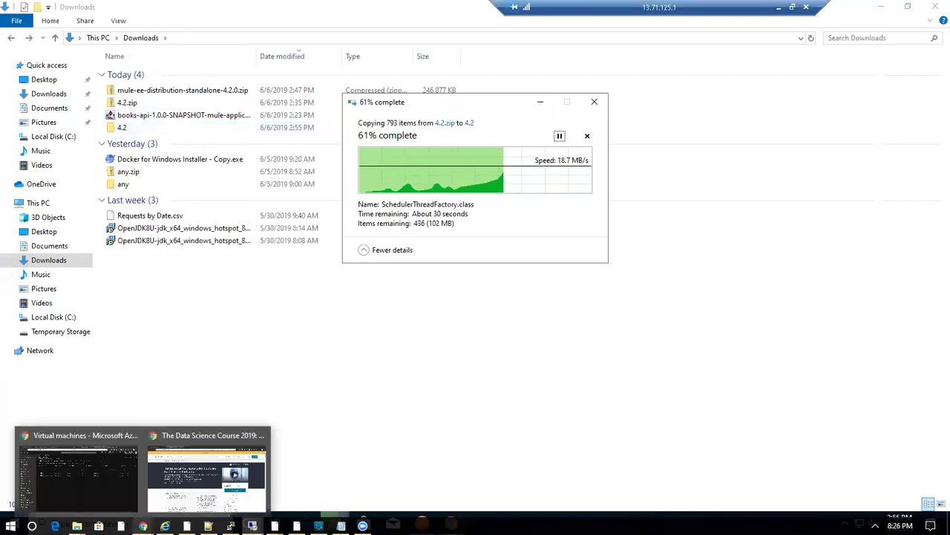
Open the muledock repository's General page on Docker Hub and follow its dockermule GitHub link.
{"action": "left_click", "coordinate": [116, 482]}
{"action": "left_click", "coordinate": [277, 9]}
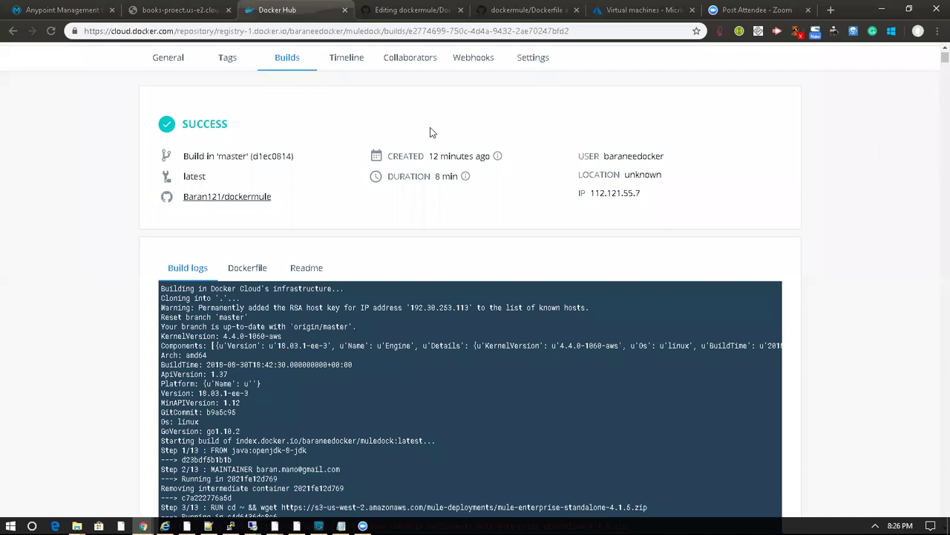
{"action": "left_click", "coordinate": [171, 61]}
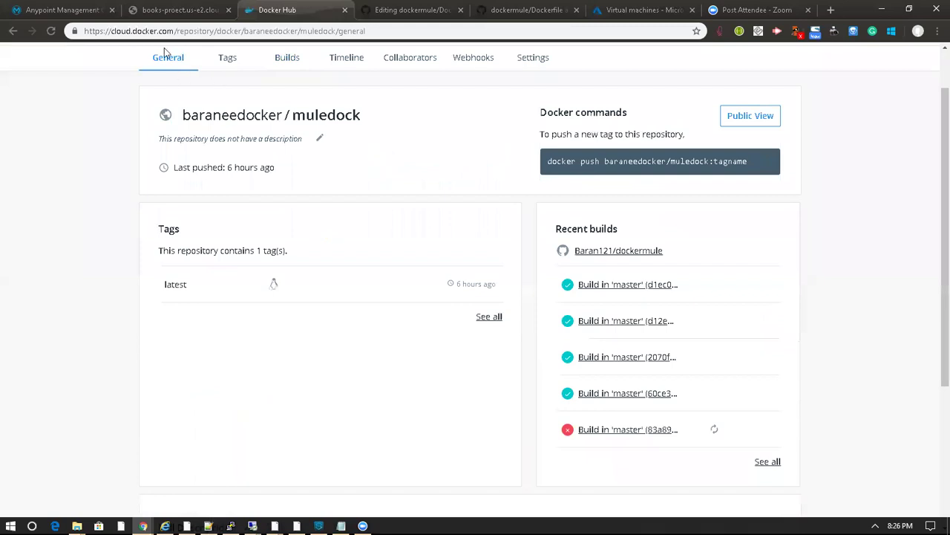
{"action": "left_click", "coordinate": [650, 251]}
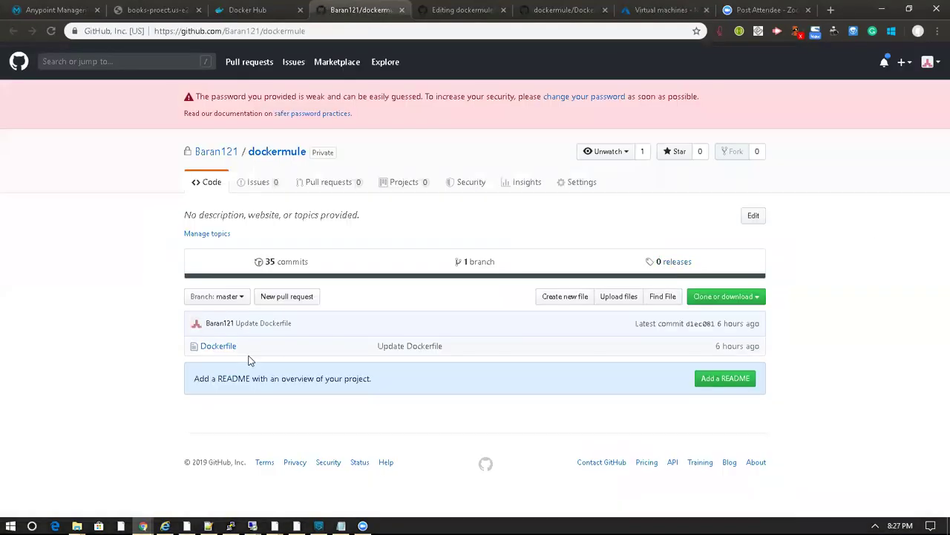
View the dockermule Dockerfile, highlighting its FROM java:openjdk-8-jdk line, and dismiss the mail notification.
{"action": "left_click", "coordinate": [224, 347]}
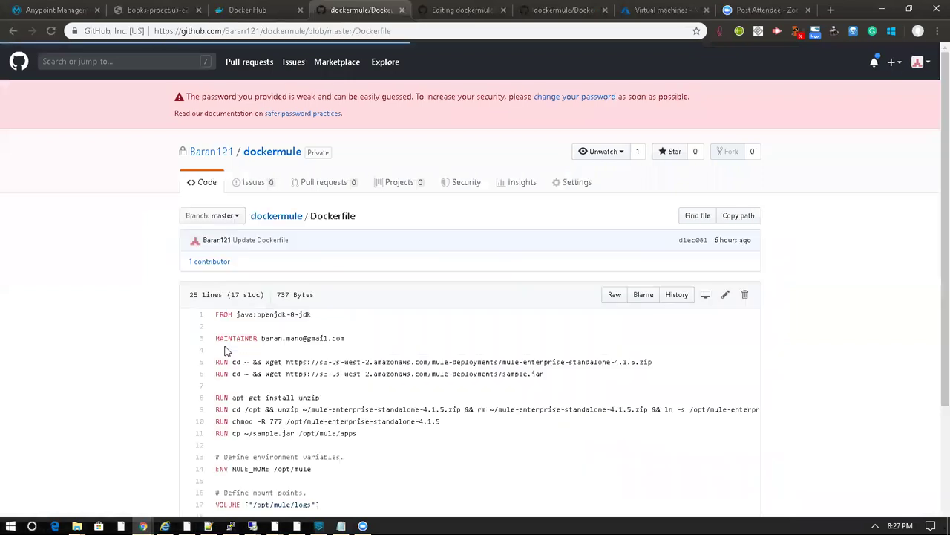
{"action": "scroll", "coordinate": [933, 271], "scroll_direction": "down", "scroll_amount": 3}
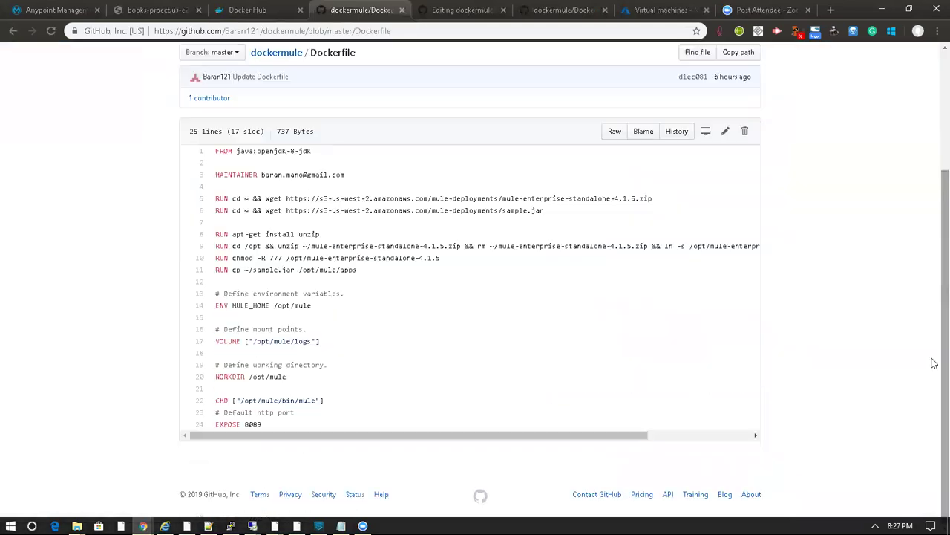
{"action": "left_click_drag", "start_coordinate": [322, 152], "coordinate": [211, 152]}
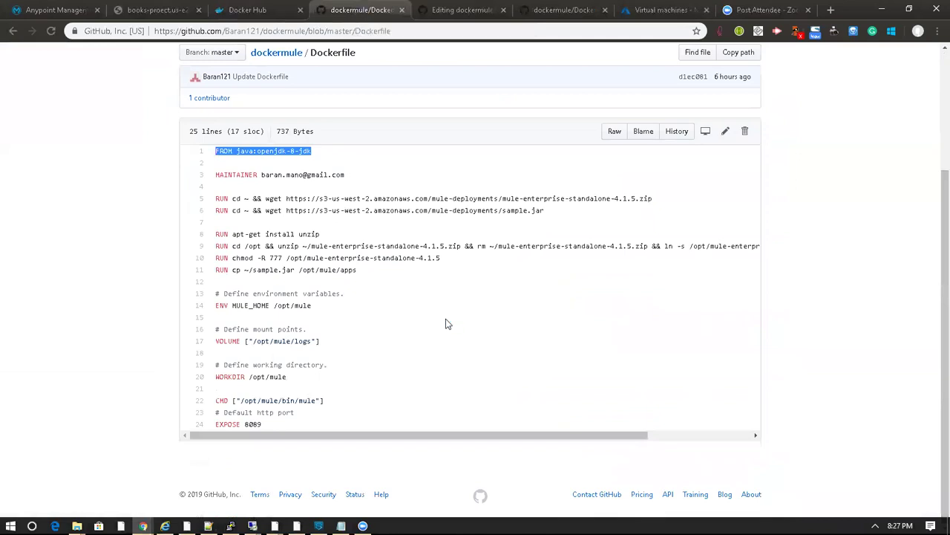
{"action": "left_click", "coordinate": [855, 479]}
{"action": "left_click", "coordinate": [853, 490]}
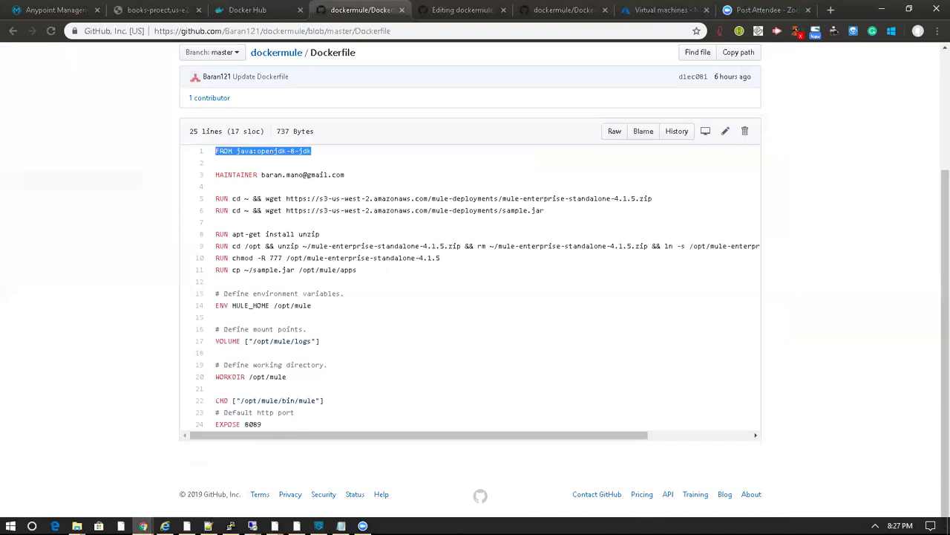
Back in the remote session, open mule-enterprise-standalone-4.2.0\apps and confirm it is empty.
{"action": "mouse_move", "coordinate": [252, 526]}
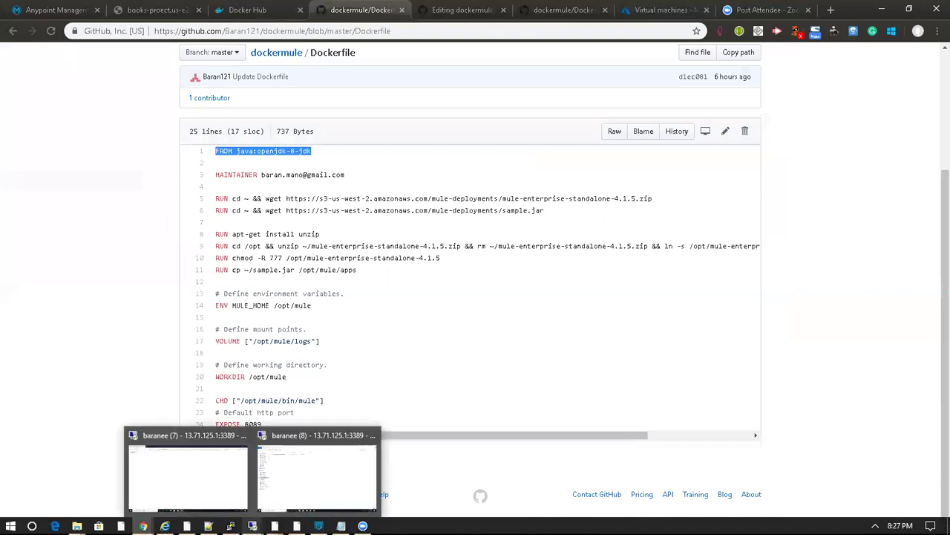
{"action": "left_click", "coordinate": [225, 500]}
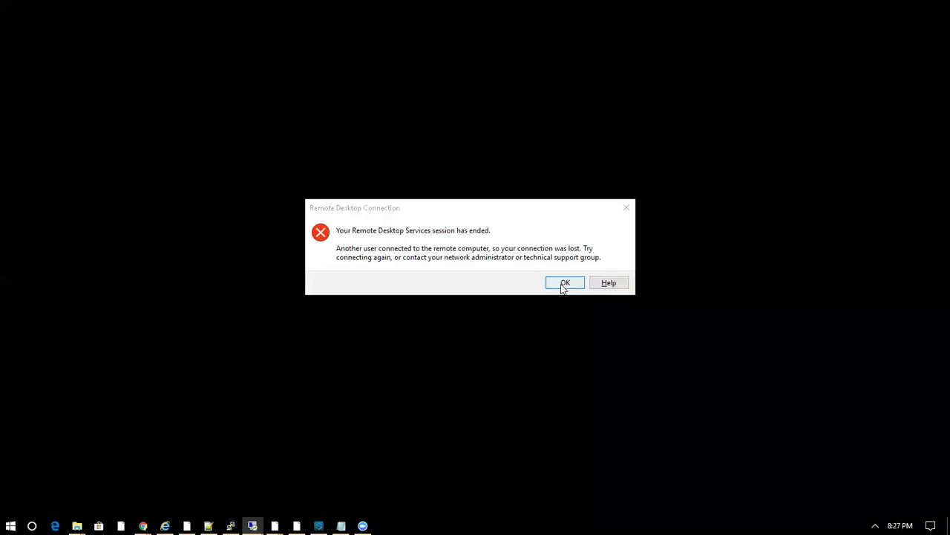
{"action": "left_click", "coordinate": [564, 282]}
{"action": "left_click", "coordinate": [252, 526]}
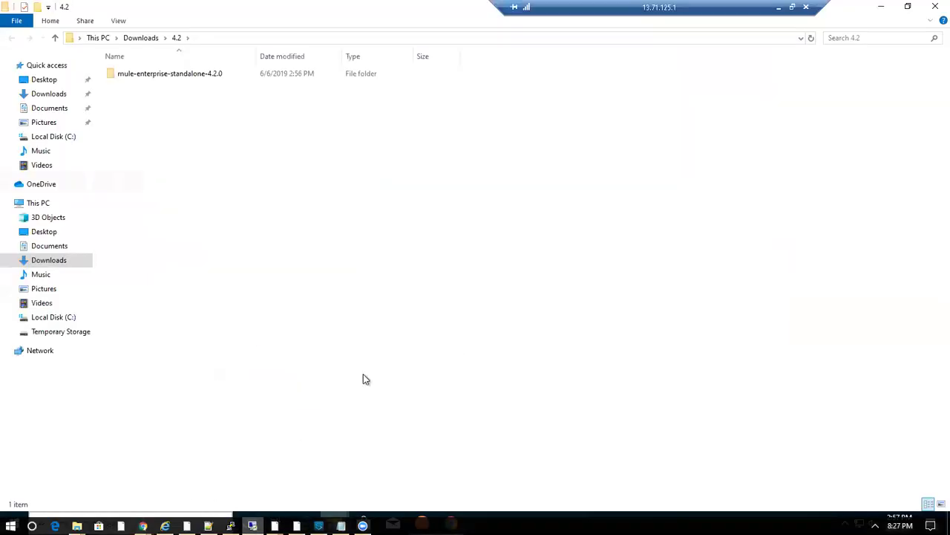
{"action": "left_click", "coordinate": [203, 78]}
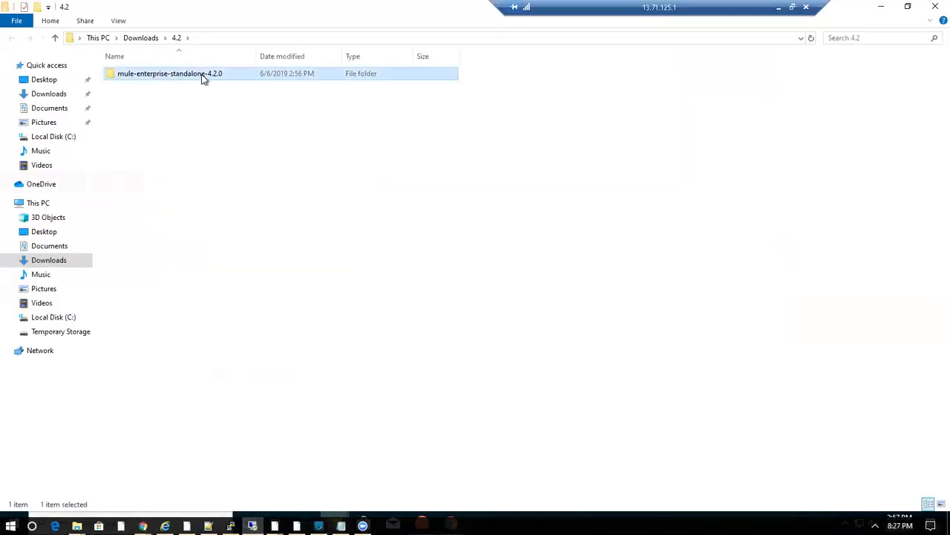
{"action": "double_click", "coordinate": [203, 78]}
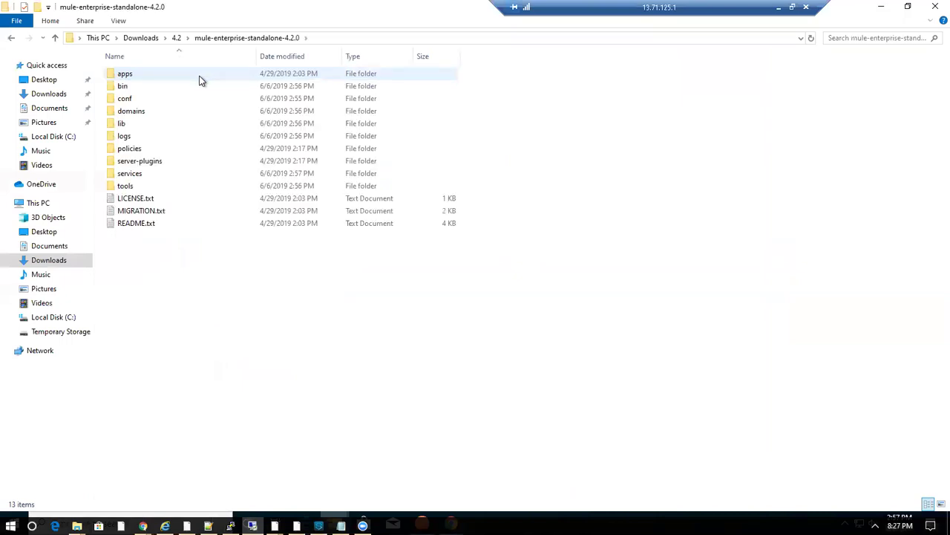
{"action": "double_click", "coordinate": [125, 74]}
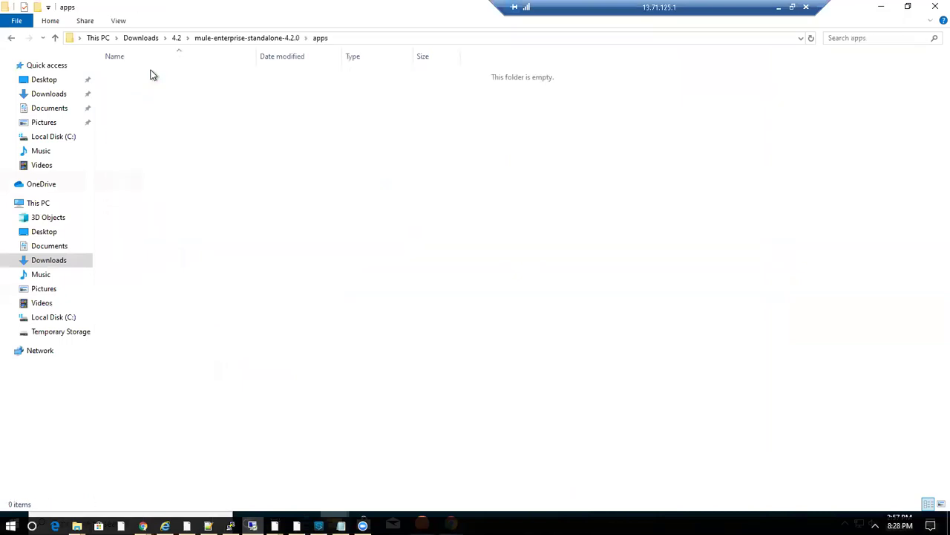
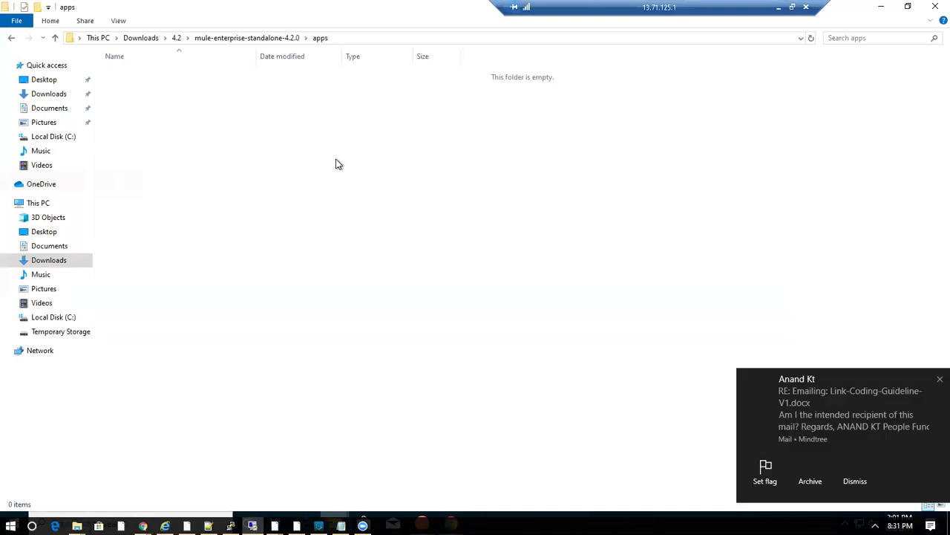
Return File Explorer to the mule-enterprise-standalone-4.2.0 folder and minimize the remote desktop session.
{"action": "left_click", "coordinate": [855, 469]}
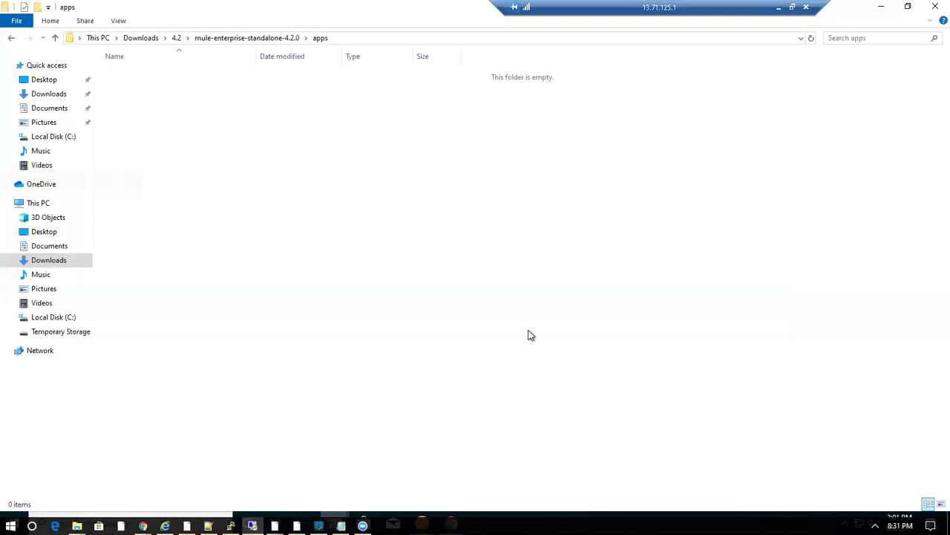
{"action": "key", "text": "alt+Tab"}
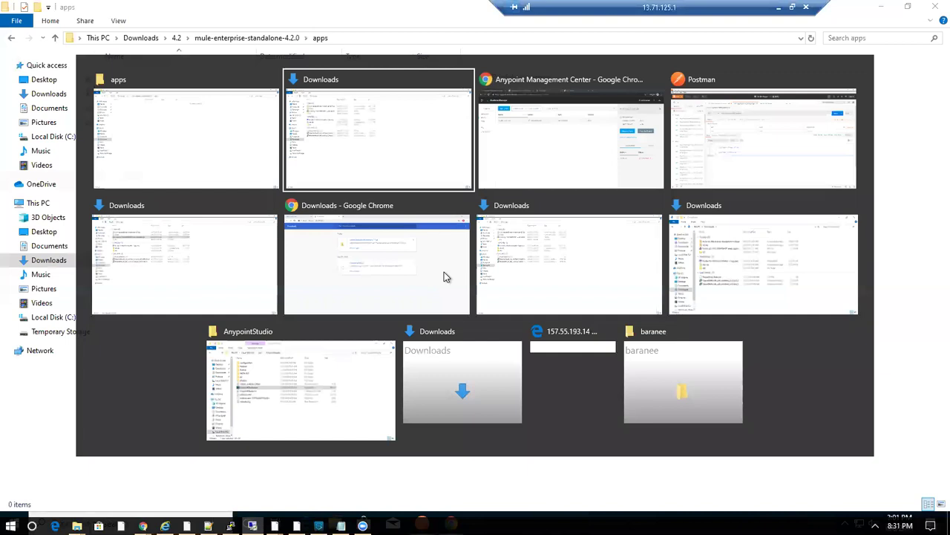
{"action": "key", "text": "alt+Tab"}
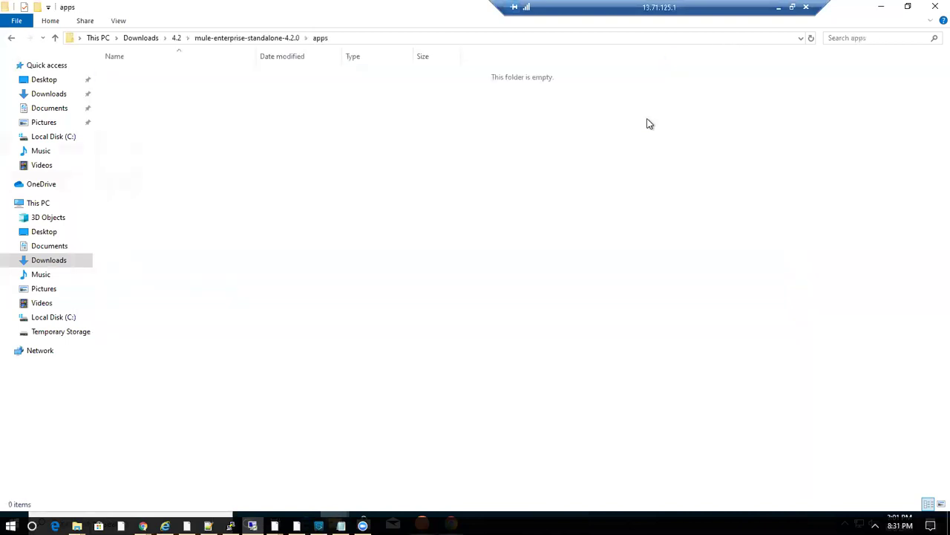
{"action": "left_click", "coordinate": [260, 40]}
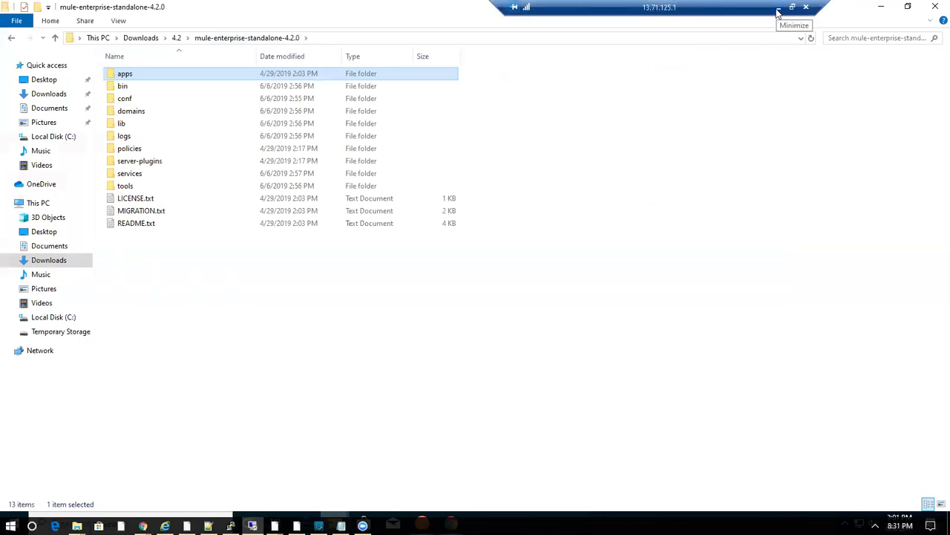
{"action": "left_click", "coordinate": [777, 11]}
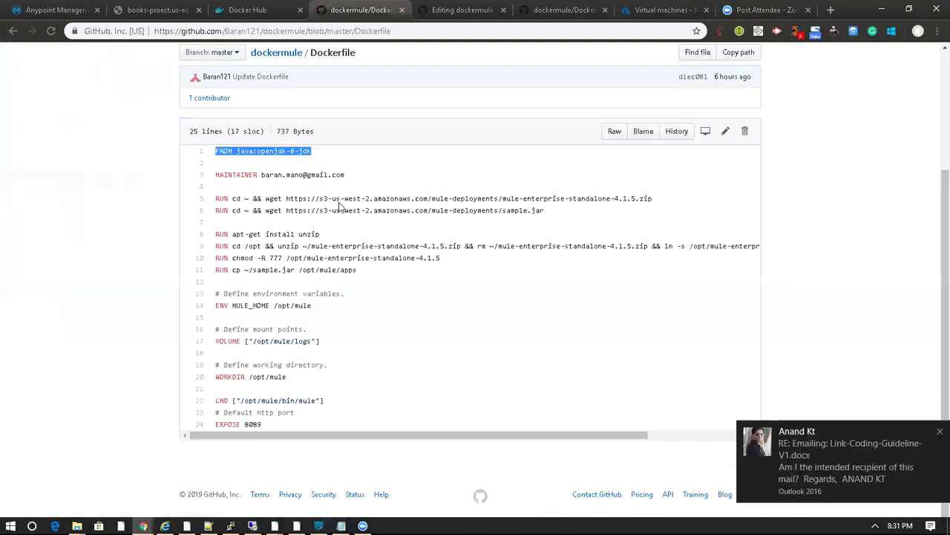
Highlight the Dockerfile's java:openjdk-8-jdk base image and the Mule runtime download line.
{"action": "left_click", "coordinate": [939, 433]}
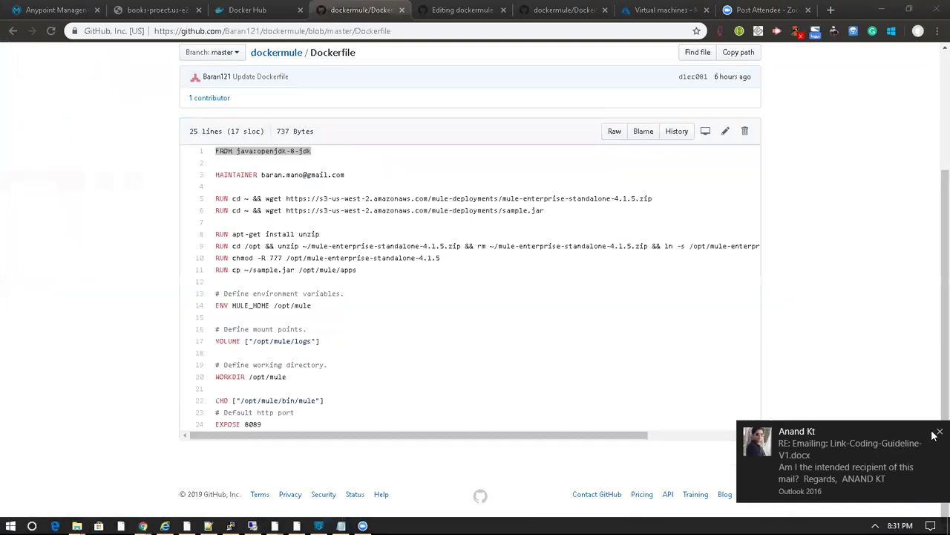
{"action": "left_click", "coordinate": [313, 151]}
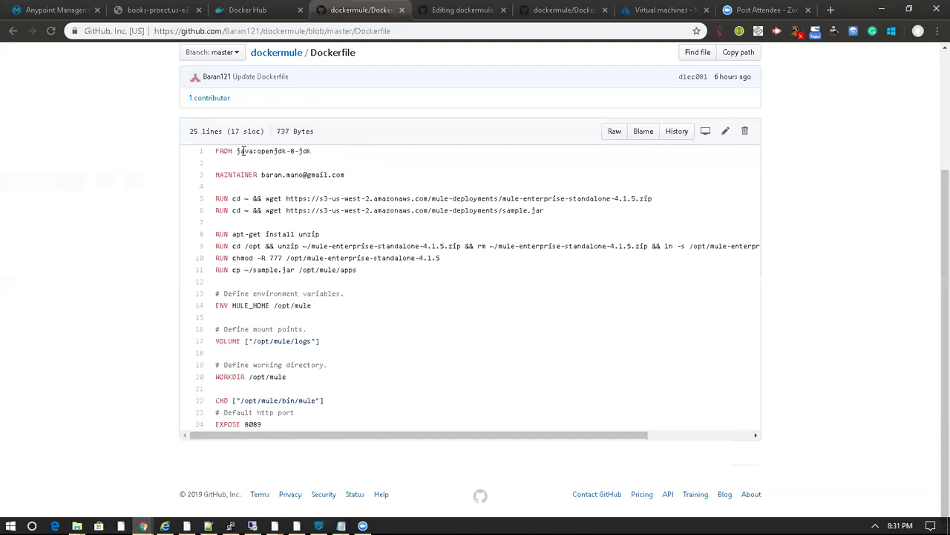
{"action": "left_click_drag", "start_coordinate": [220, 152], "coordinate": [364, 198]}
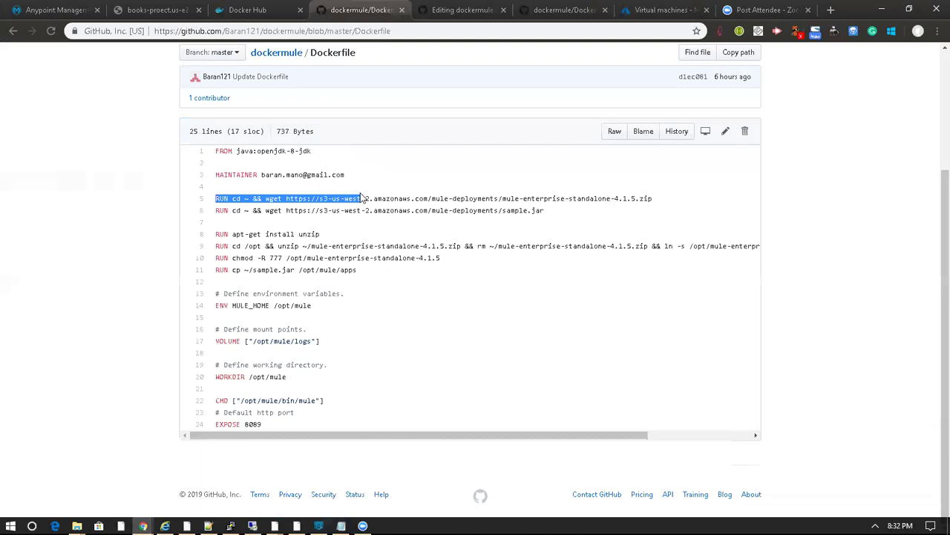
{"action": "triple_click", "coordinate": [363, 198]}
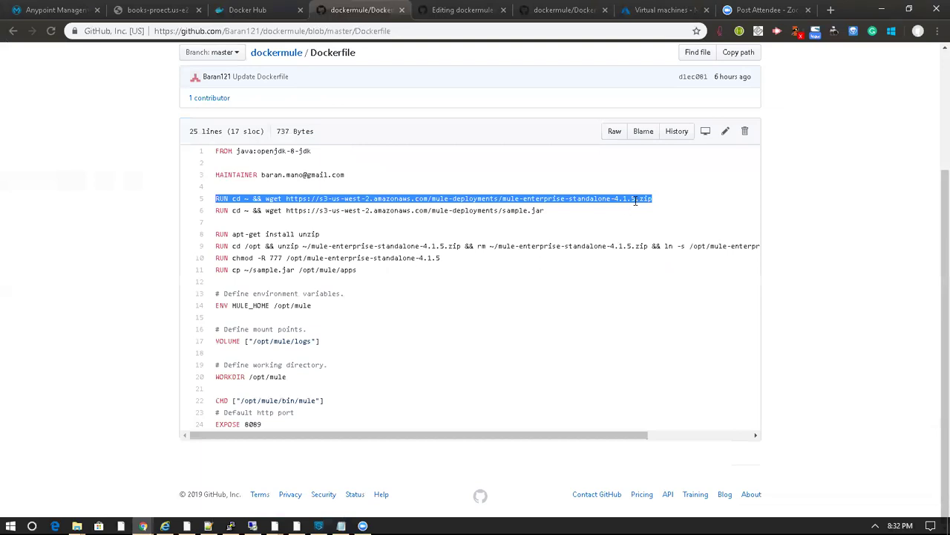
Highlight the sample.jar, chmod, CMD and EXPOSE 8089 lines, then go to the Docker Hub muledock page.
{"action": "left_click_drag", "start_coordinate": [545, 211], "coordinate": [503, 211]}
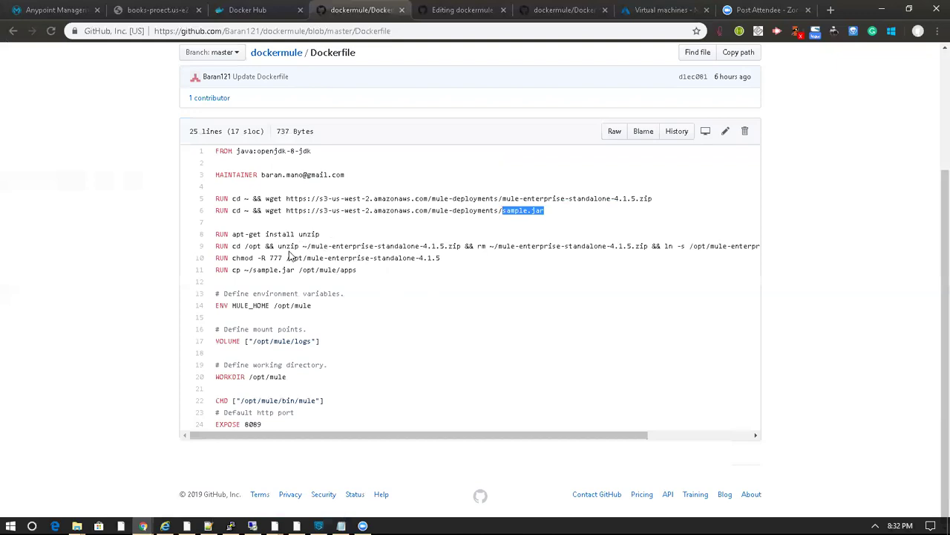
{"action": "left_click_drag", "start_coordinate": [441, 260], "coordinate": [220, 258]}
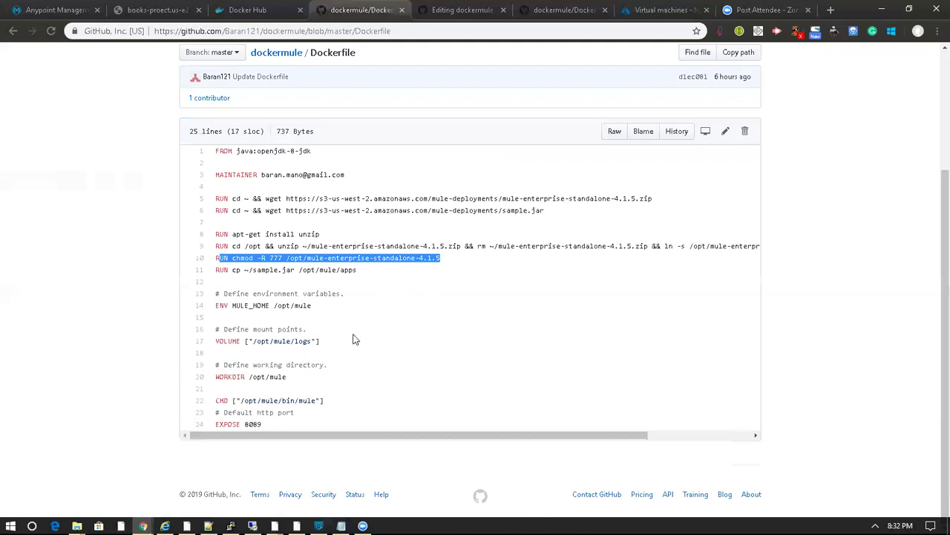
{"action": "left_click_drag", "start_coordinate": [330, 401], "coordinate": [217, 400]}
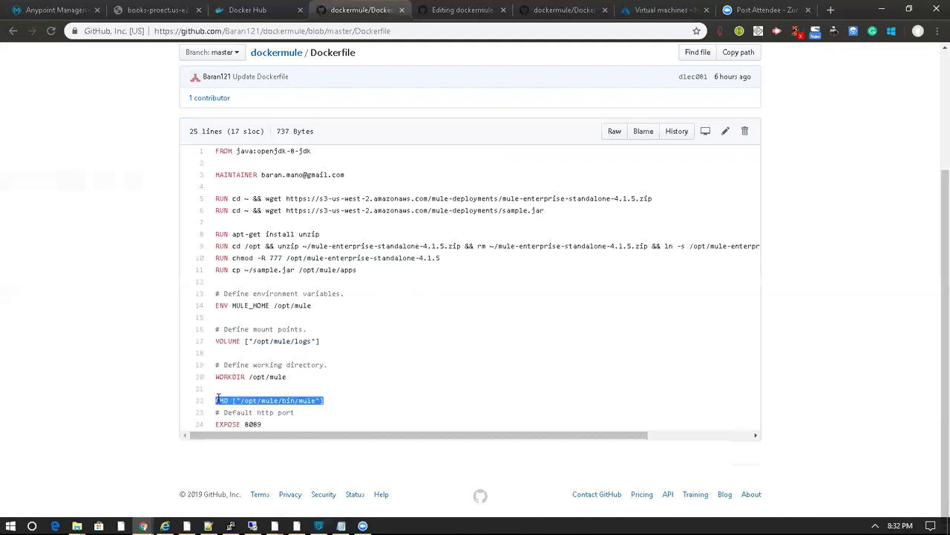
{"action": "left_click_drag", "start_coordinate": [266, 425], "coordinate": [218, 423]}
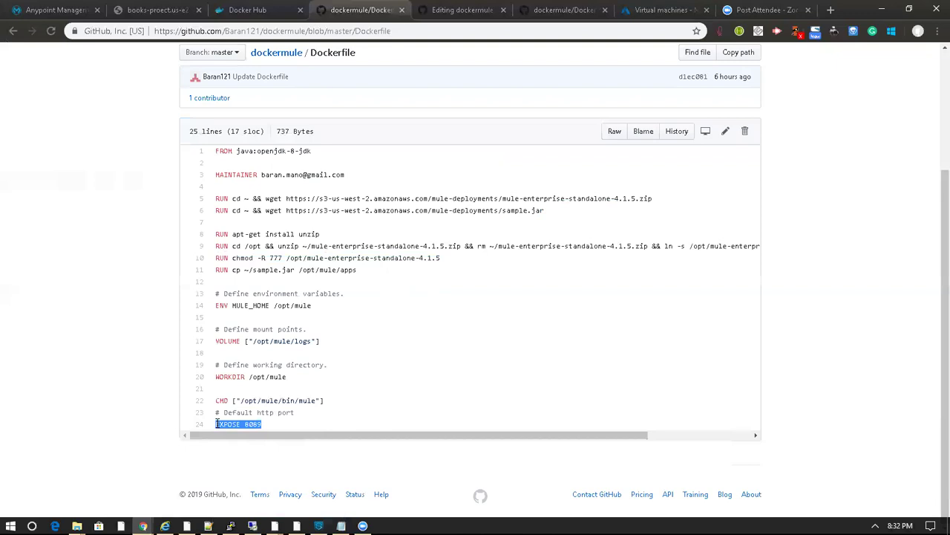
{"action": "left_click", "coordinate": [245, 10]}
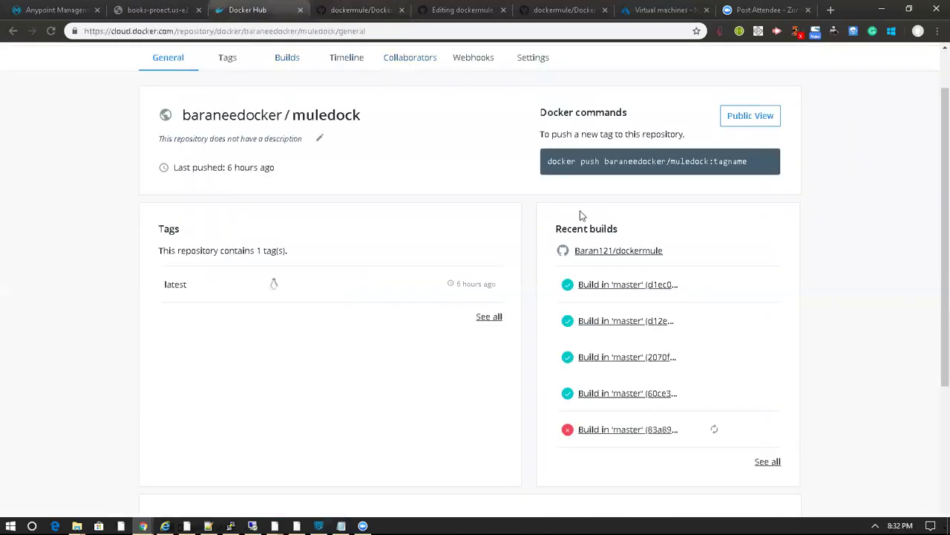
Open the latest muledock build, review its Dockerfile from RUN to EXPOSE 8089, then show its build log.
{"action": "left_click", "coordinate": [302, 70]}
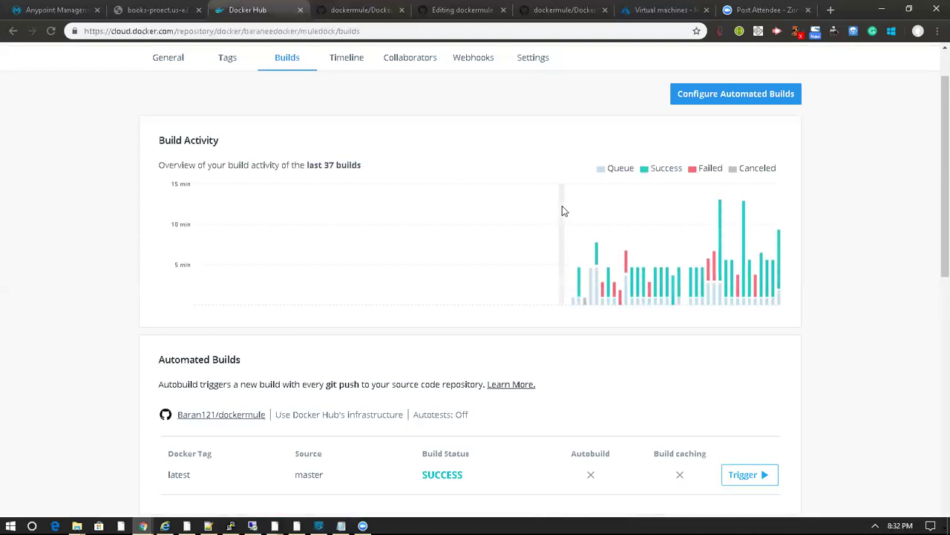
{"action": "left_click", "coordinate": [779, 285]}
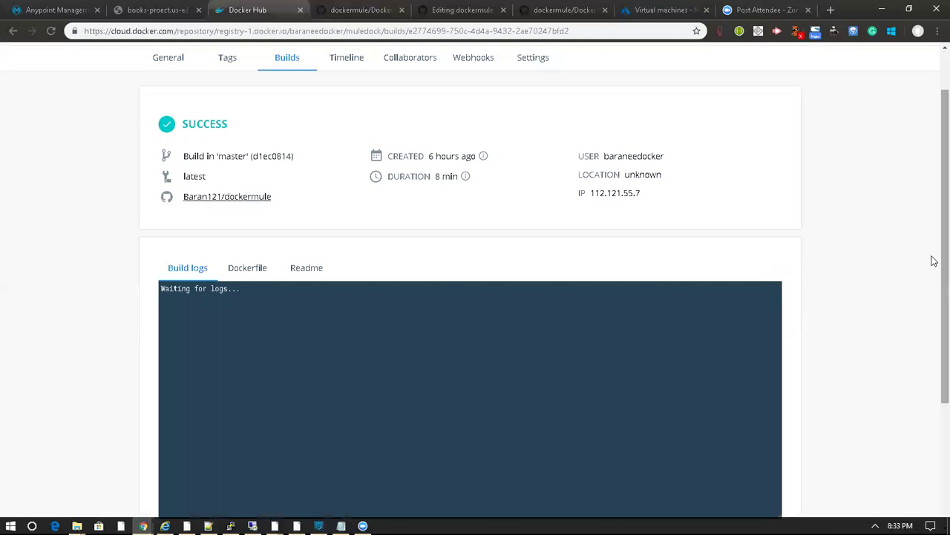
{"action": "scroll", "coordinate": [934, 312], "scroll_direction": "down", "scroll_amount": 2}
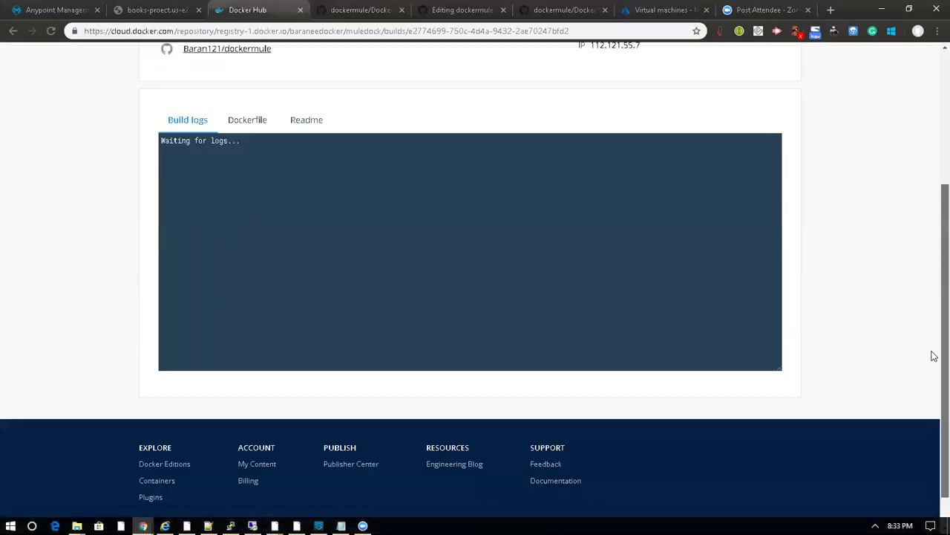
{"action": "left_click", "coordinate": [251, 123]}
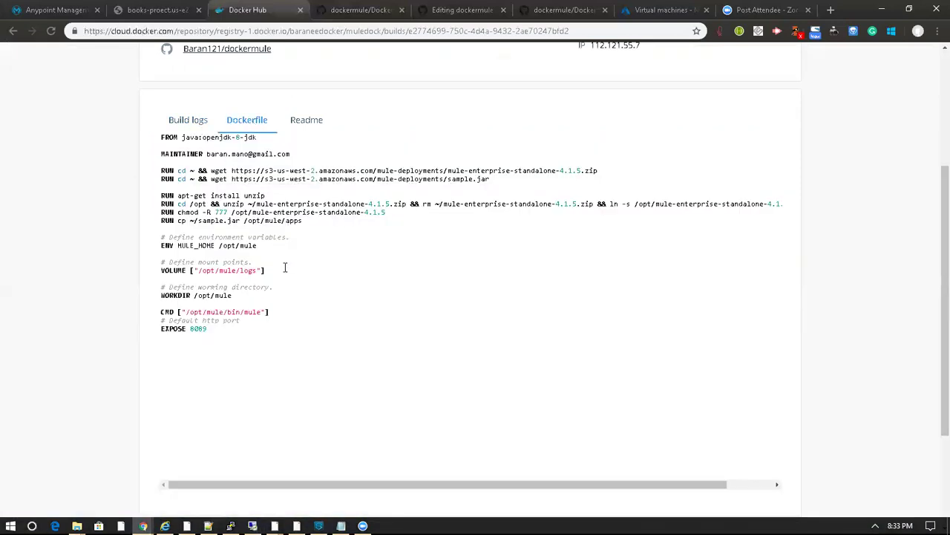
{"action": "left_click_drag", "start_coordinate": [240, 330], "coordinate": [178, 172]}
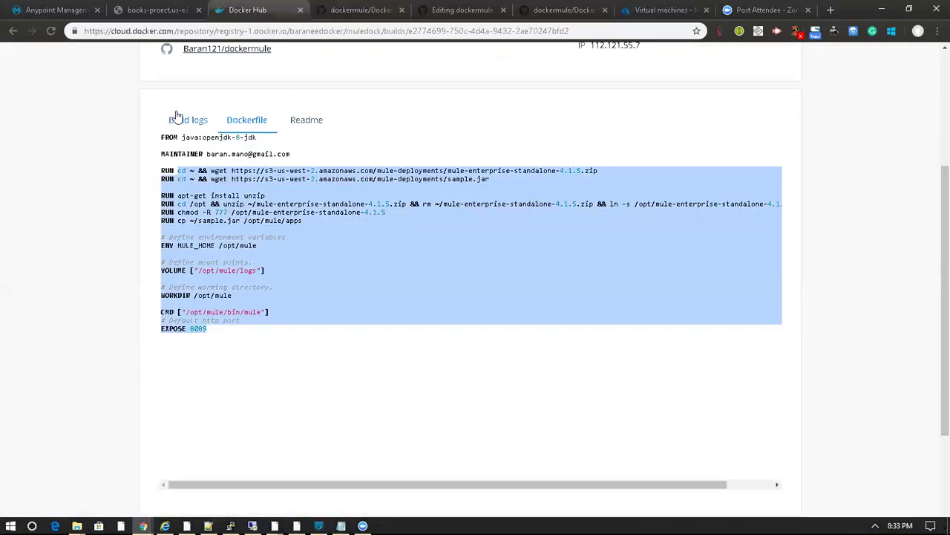
{"action": "left_click", "coordinate": [179, 118]}
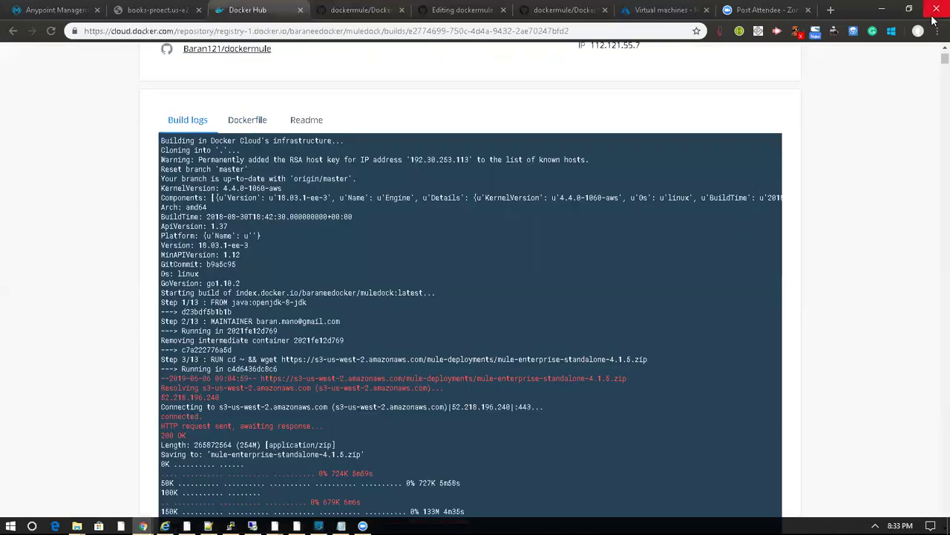
Highlight the Mule zip download URL in step 3 and the downloaded zip's file name in the log.
{"action": "mouse_move", "coordinate": [941, 60]}
{"action": "left_mouse_down"}
{"action": "mouse_move", "coordinate": [934, 68]}
{"action": "mouse_move", "coordinate": [934, 55]}
{"action": "left_mouse_up"}
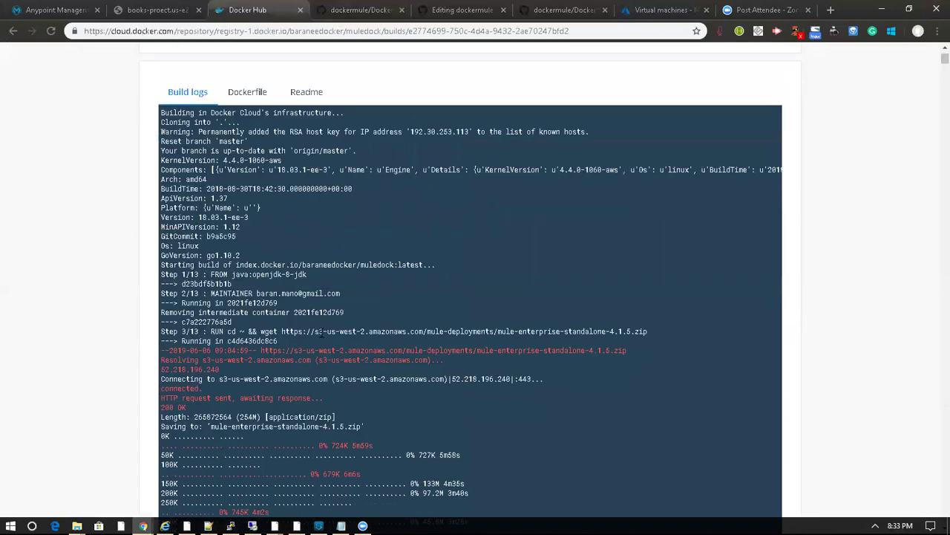
{"action": "left_click_drag", "start_coordinate": [323, 331], "coordinate": [654, 332]}
{"action": "scroll", "coordinate": [653, 334], "scroll_direction": "down", "scroll_amount": 6}
{"action": "scroll", "coordinate": [654, 333], "scroll_direction": "down", "scroll_amount": 20}
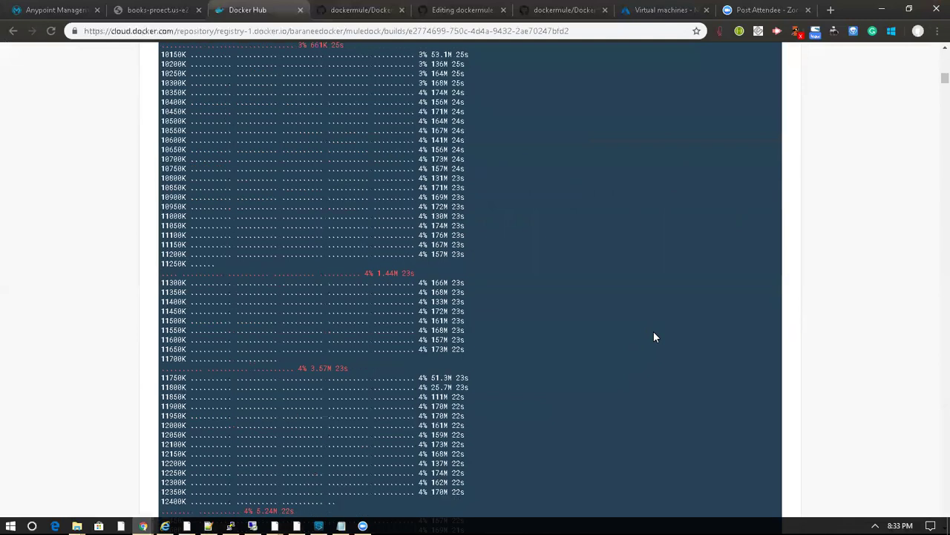
{"action": "scroll", "coordinate": [653, 337], "scroll_direction": "down", "scroll_amount": 20}
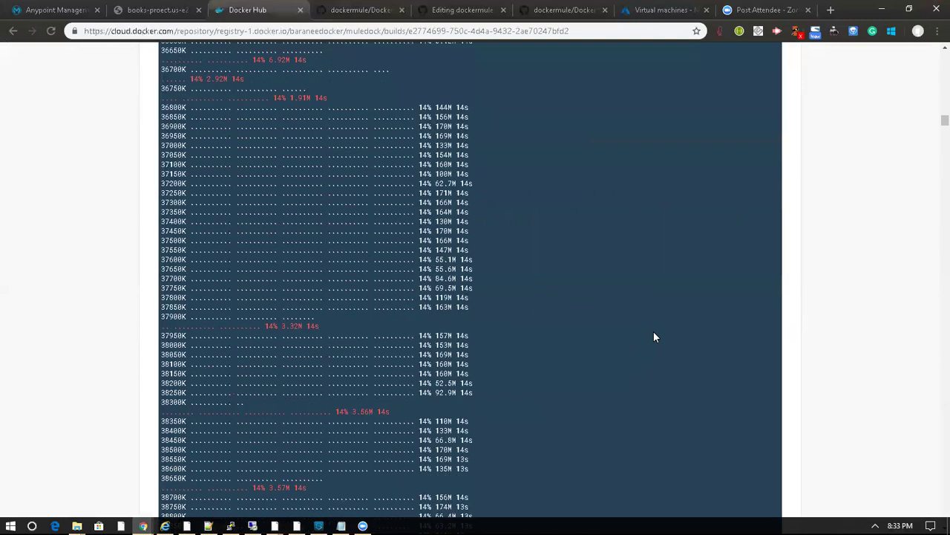
{"action": "scroll", "coordinate": [654, 337], "scroll_direction": "down", "scroll_amount": 20}
{"action": "scroll", "coordinate": [653, 337], "scroll_direction": "down", "scroll_amount": 20}
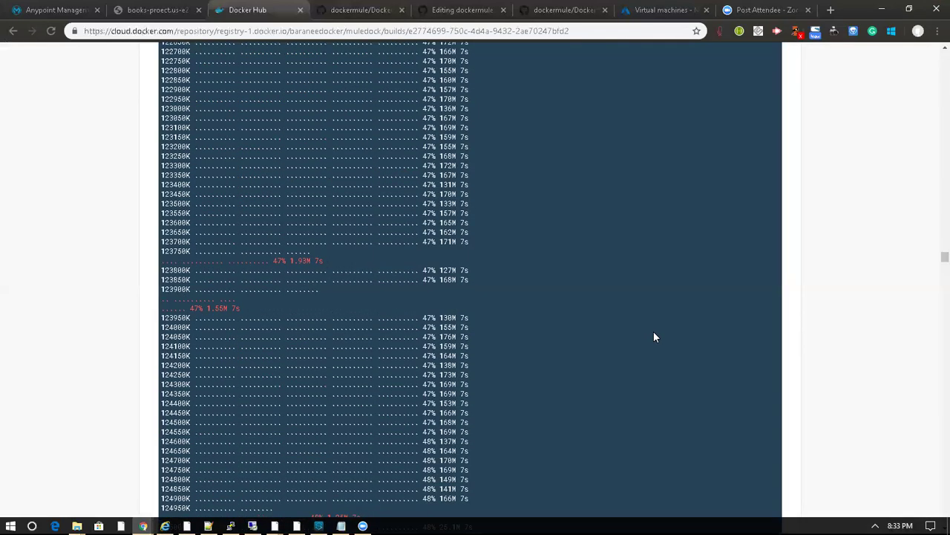
{"action": "scroll", "coordinate": [653, 337], "scroll_direction": "down", "scroll_amount": 20}
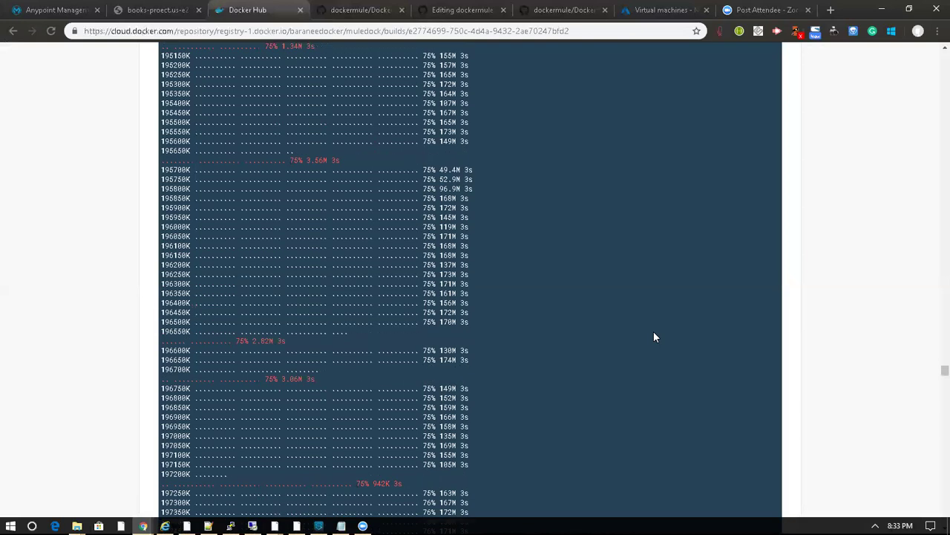
{"action": "scroll", "coordinate": [653, 337], "scroll_direction": "down", "scroll_amount": 15}
{"action": "scroll", "coordinate": [653, 337], "scroll_direction": "down", "scroll_amount": 20}
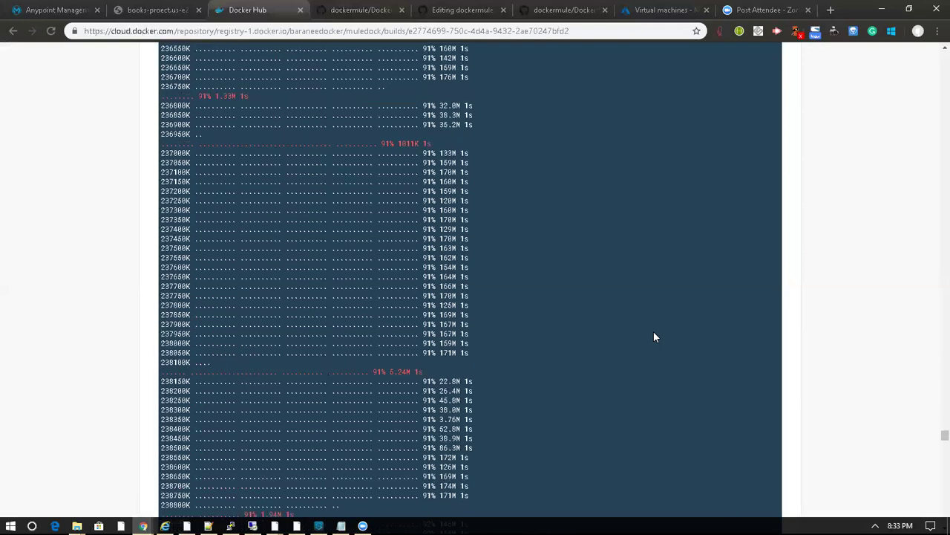
{"action": "scroll", "coordinate": [653, 337], "scroll_direction": "down", "scroll_amount": 20}
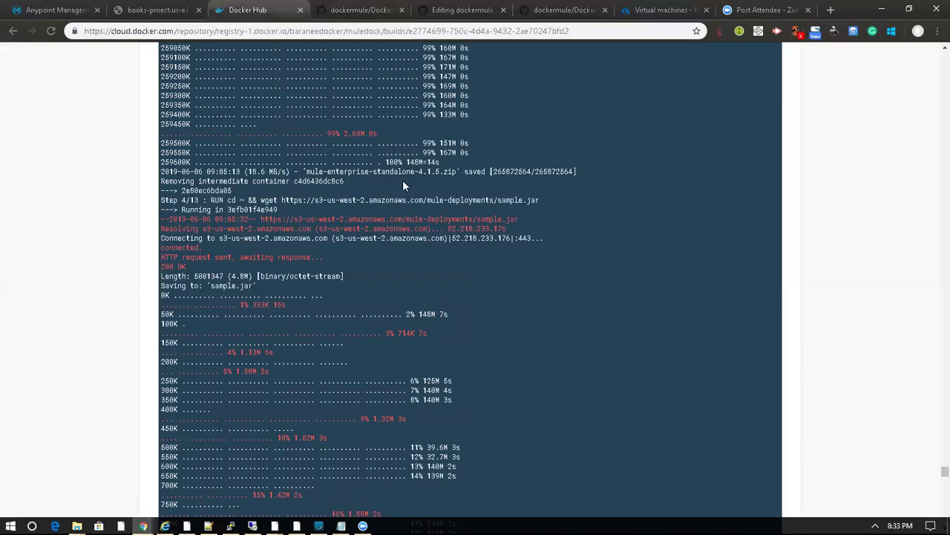
{"action": "left_click_drag", "start_coordinate": [306, 171], "coordinate": [461, 172]}
{"action": "left_click_drag", "start_coordinate": [586, 171], "coordinate": [586, 171]}
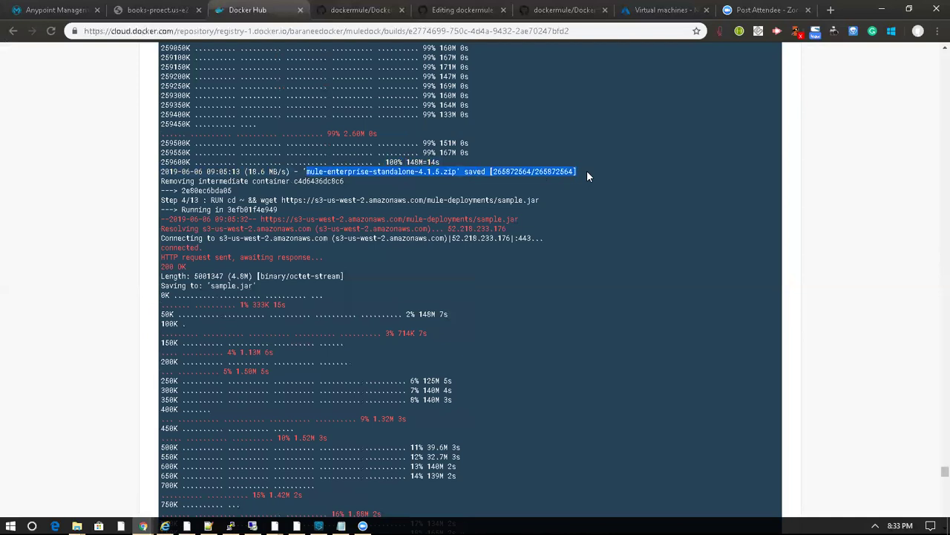
{"action": "left_click_drag", "start_coordinate": [587, 172], "coordinate": [545, 207]}
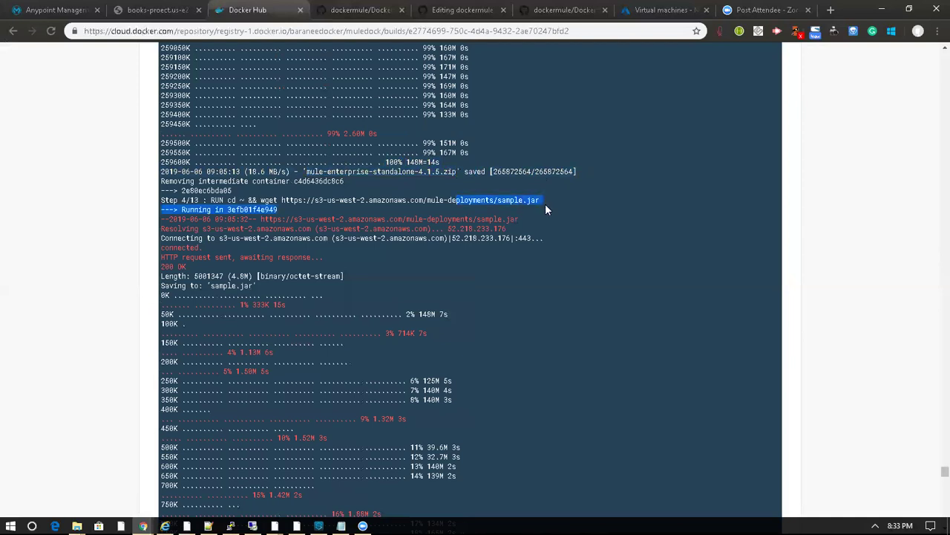
Mark the Step 7 removed container ID and the /opt/mule/bin/mule startup command, then scroll back up.
{"action": "scroll", "coordinate": [545, 210], "scroll_direction": "down", "scroll_amount": 1}
{"action": "scroll", "coordinate": [545, 209], "scroll_direction": "down", "scroll_amount": 10}
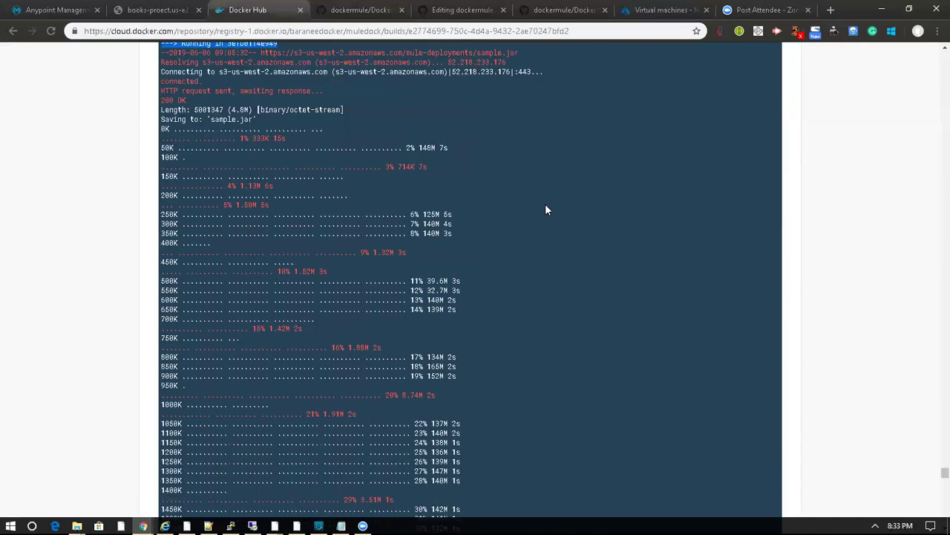
{"action": "scroll", "coordinate": [545, 210], "scroll_direction": "down", "scroll_amount": 10}
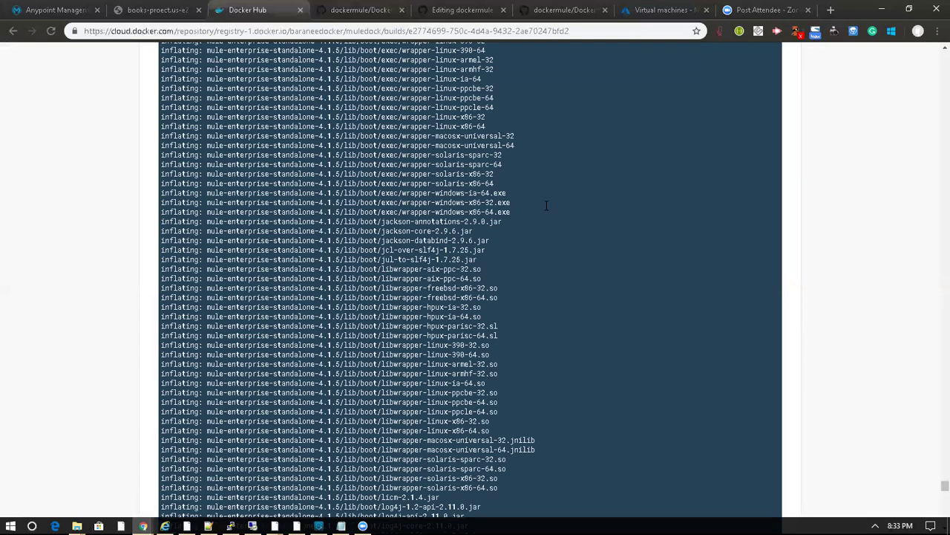
{"action": "scroll", "coordinate": [545, 209], "scroll_direction": "down", "scroll_amount": 10}
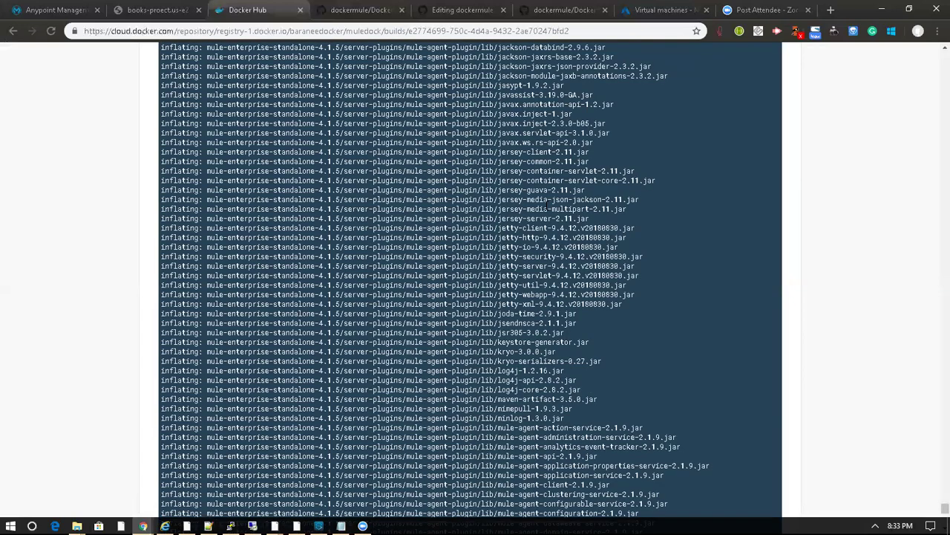
{"action": "scroll", "coordinate": [545, 203], "scroll_direction": "down", "scroll_amount": 10}
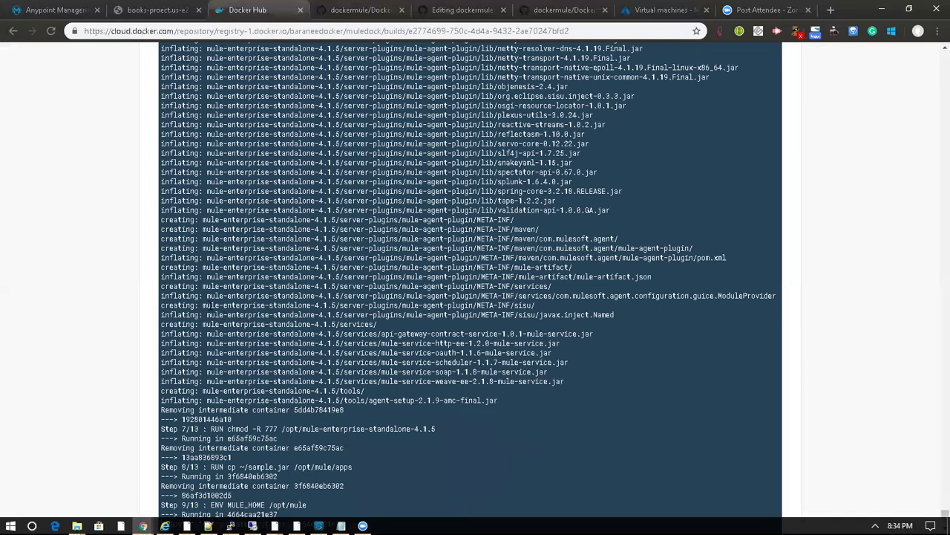
{"action": "scroll", "coordinate": [471, 282], "scroll_direction": "down", "scroll_amount": 3}
{"action": "left_click_drag", "start_coordinate": [161, 309], "coordinate": [210, 310]}
{"action": "scroll", "coordinate": [351, 302], "scroll_direction": "down", "scroll_amount": 2}
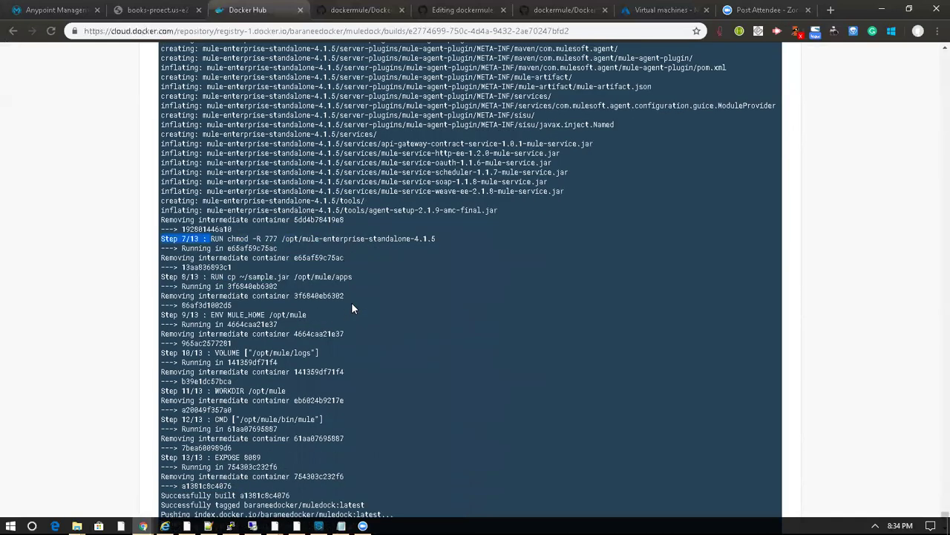
{"action": "scroll", "coordinate": [353, 307], "scroll_direction": "down", "scroll_amount": 1}
{"action": "left_click_drag", "start_coordinate": [215, 210], "coordinate": [343, 209]}
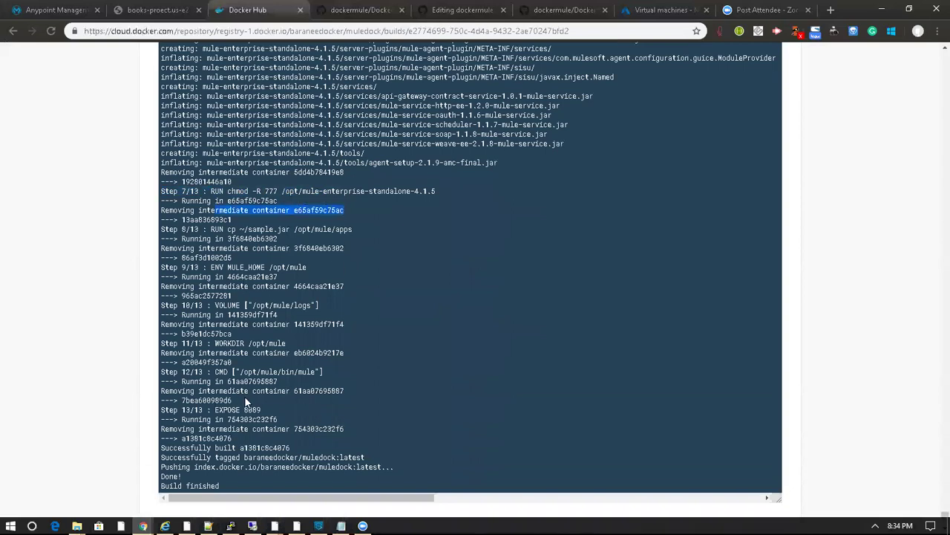
{"action": "left_click_drag", "start_coordinate": [242, 371], "coordinate": [318, 371]}
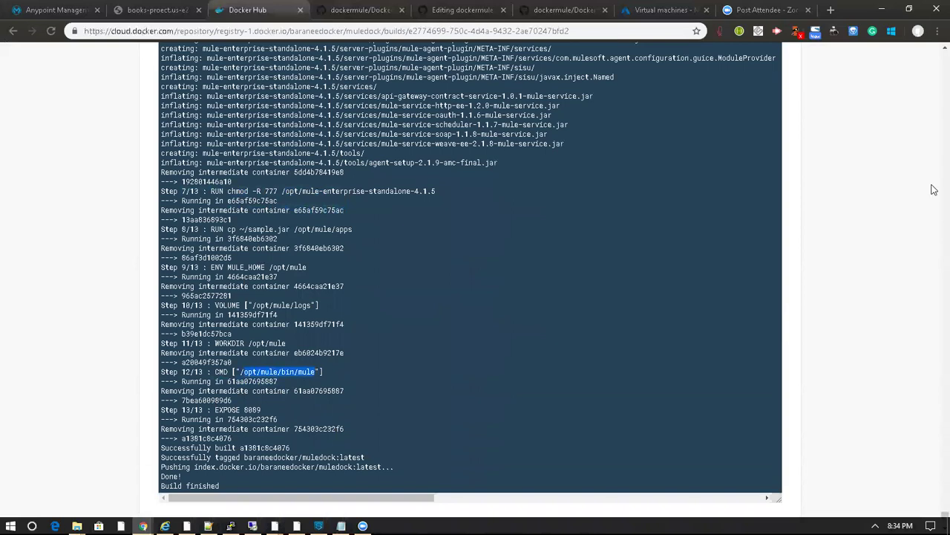
{"action": "scroll", "coordinate": [934, 179], "scroll_direction": "up", "scroll_amount": 15}
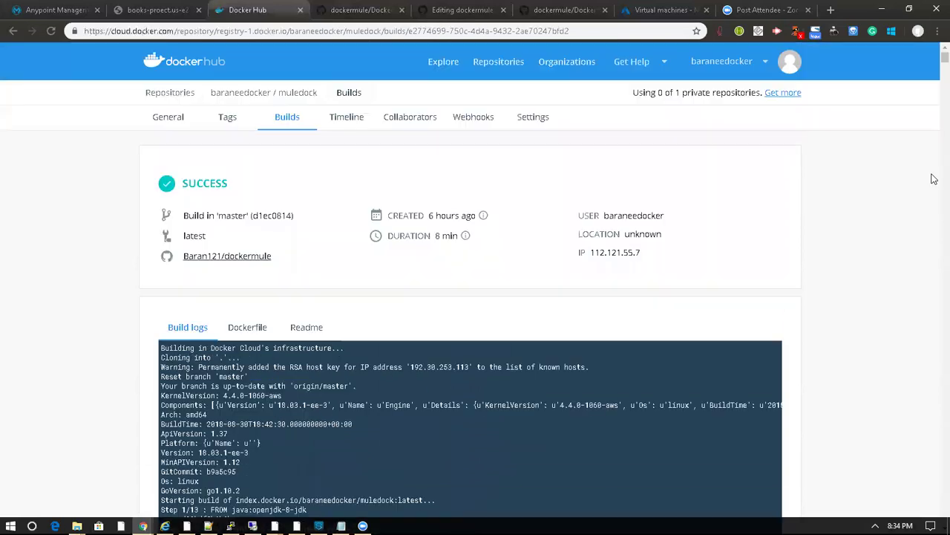
Copy the ubuntu-baranee-docker VM's public IP address from its Azure overview and return to PuTTY.
{"action": "left_click", "coordinate": [657, 9]}
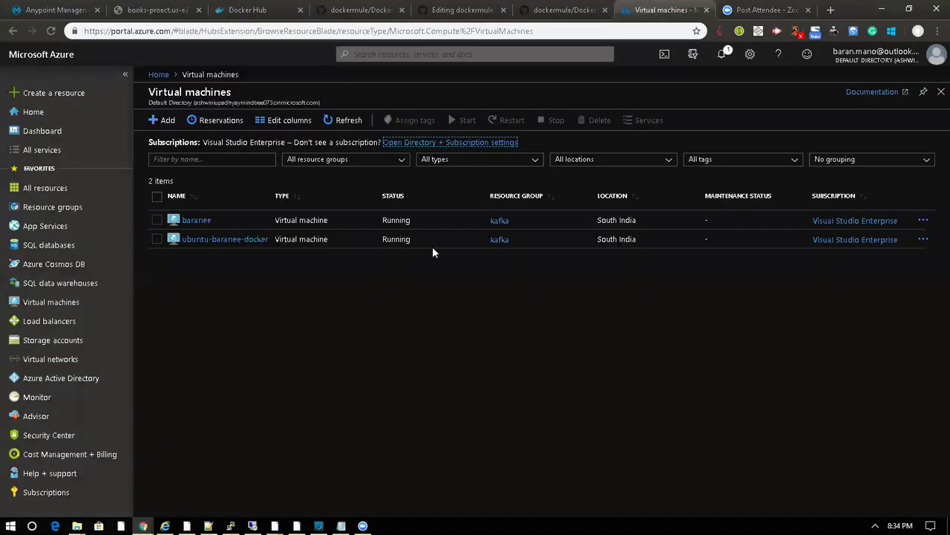
{"action": "left_click", "coordinate": [248, 239]}
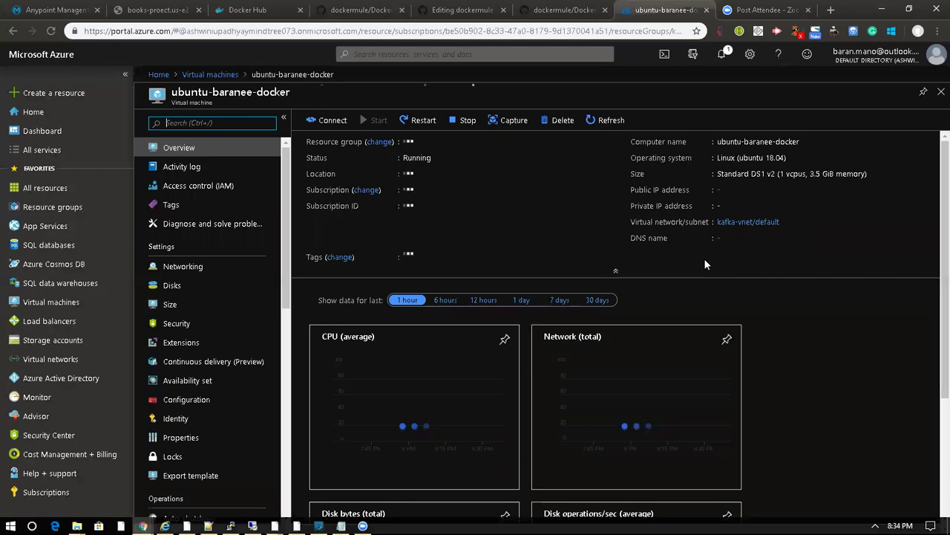
{"action": "left_click", "coordinate": [767, 211]}
{"action": "key", "text": "alt+Tab"}
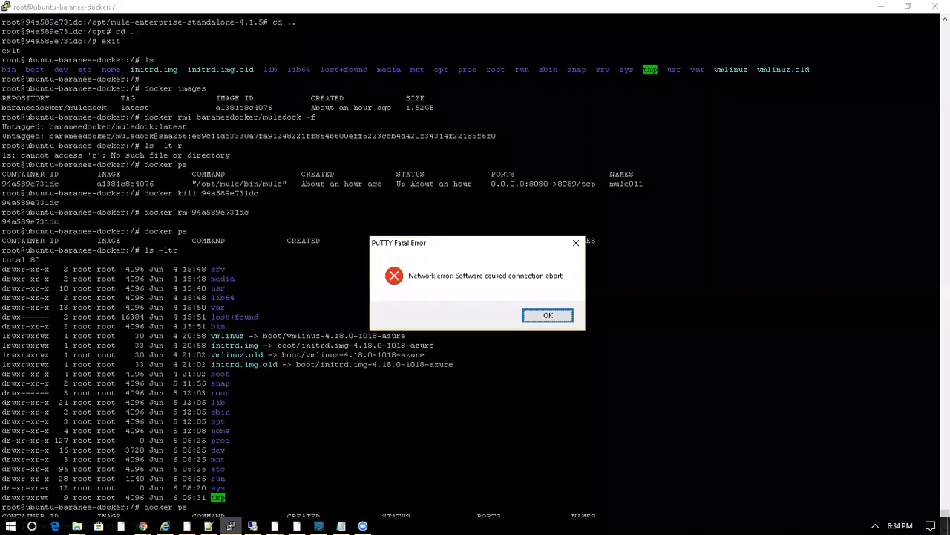
Start a new maximized PuTTY SSH session to 13.71.95.148 and enter the login username.
{"action": "right_click", "coordinate": [499, 6]}
{"action": "left_click", "coordinate": [519, 113]}
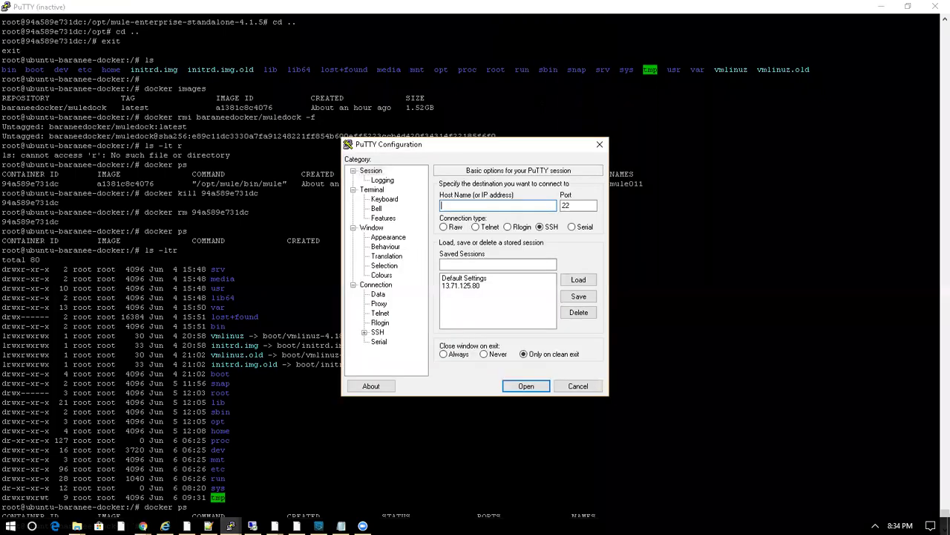
{"action": "key", "text": "ctrl+v"}
{"action": "key", "text": "Return"}
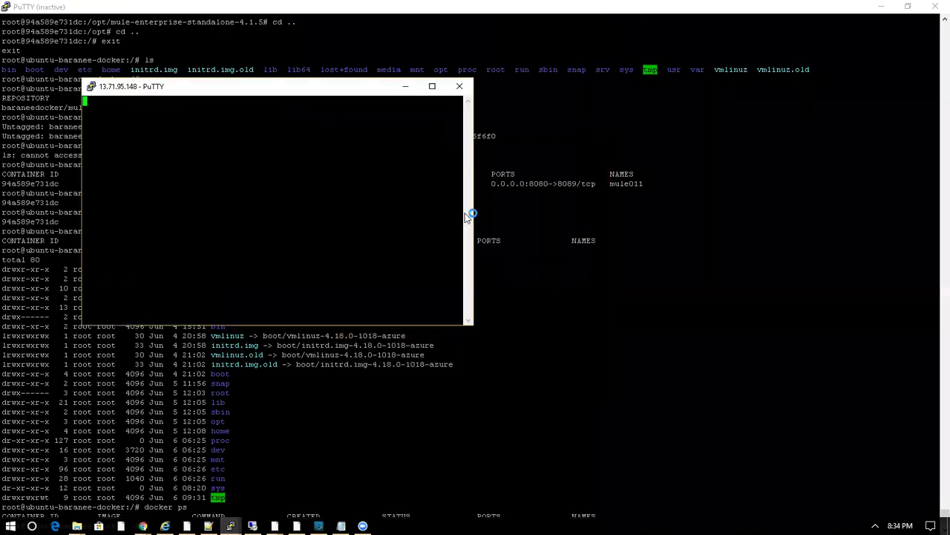
{"action": "left_click", "coordinate": [433, 84]}
{"action": "type", "text": "baranee"}
{"action": "key", "text": "Return"}
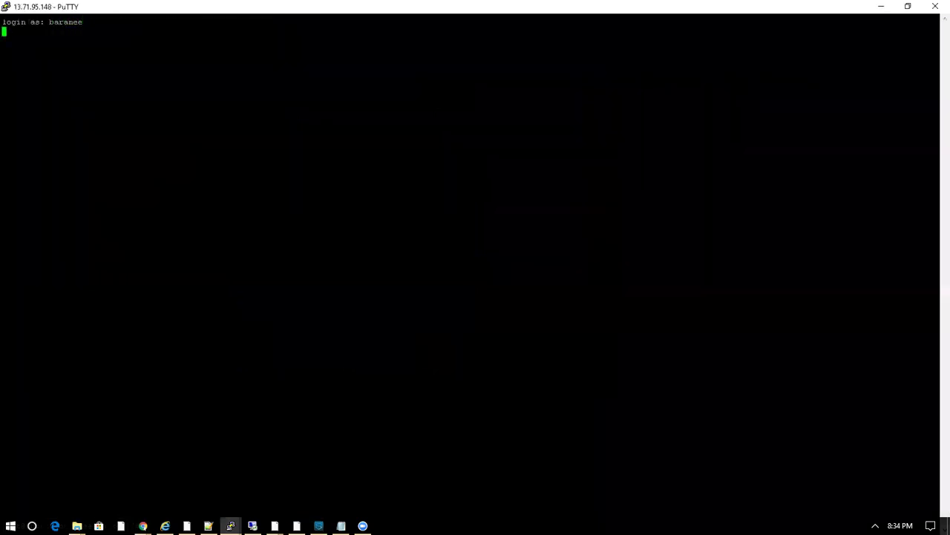
Submit the account password, switch to root with sudo -su, and run docker to list its commands.
{"action": "key", "text": "Return"}
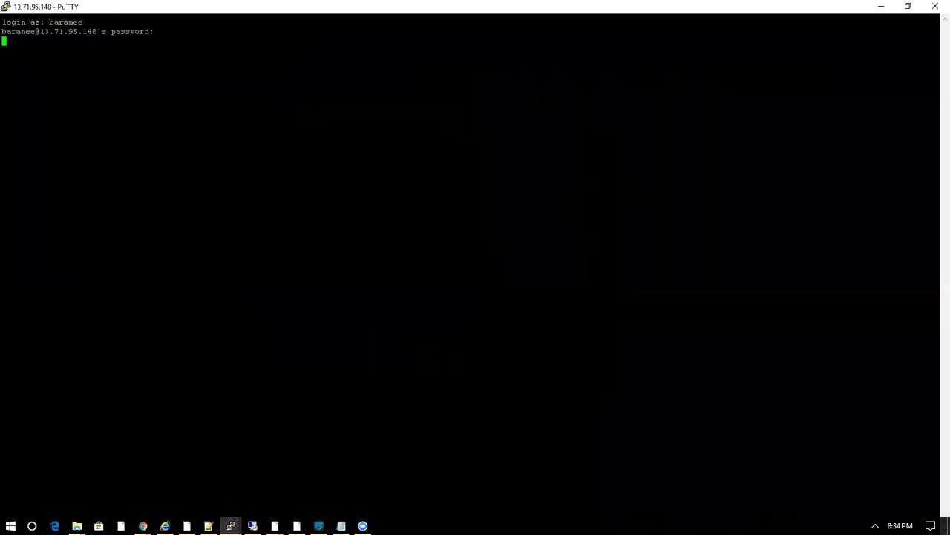
{"action": "type", "text": "sudo -su root"}
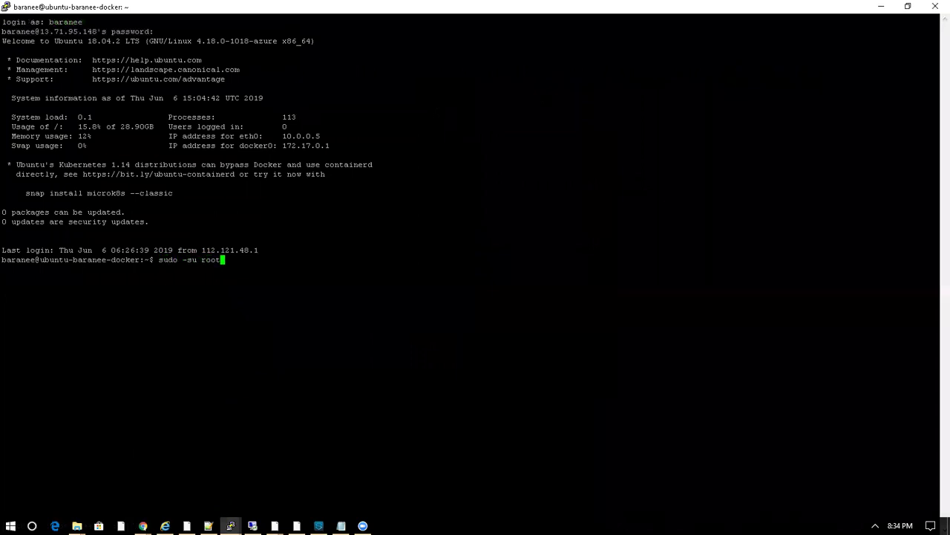
{"action": "key", "text": "Return"}
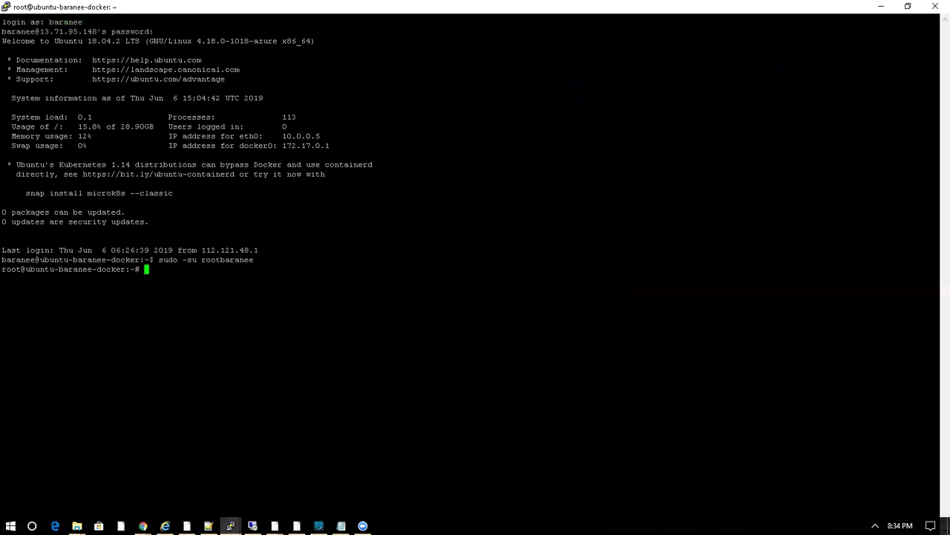
{"action": "type", "text": "docker"}
{"action": "key", "text": "Return"}
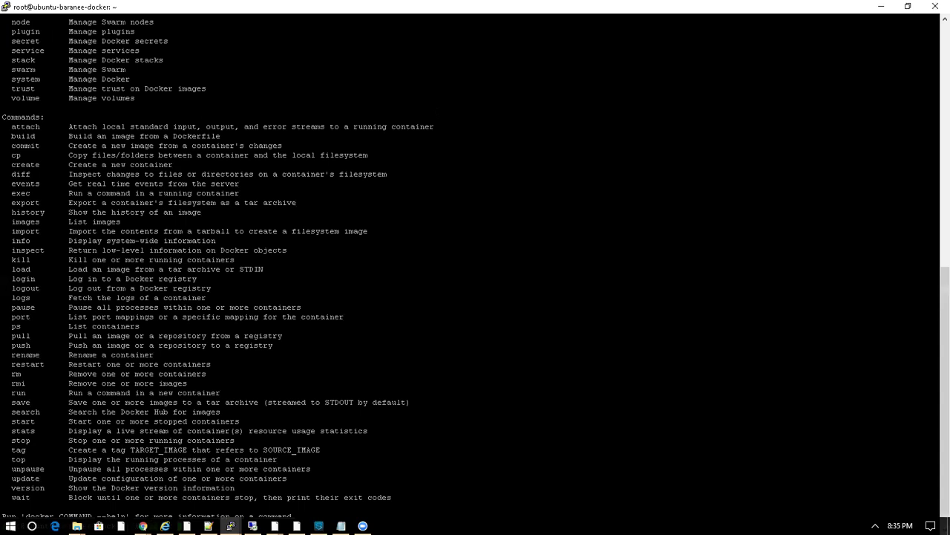
{"action": "key", "text": "alt+Tab"}
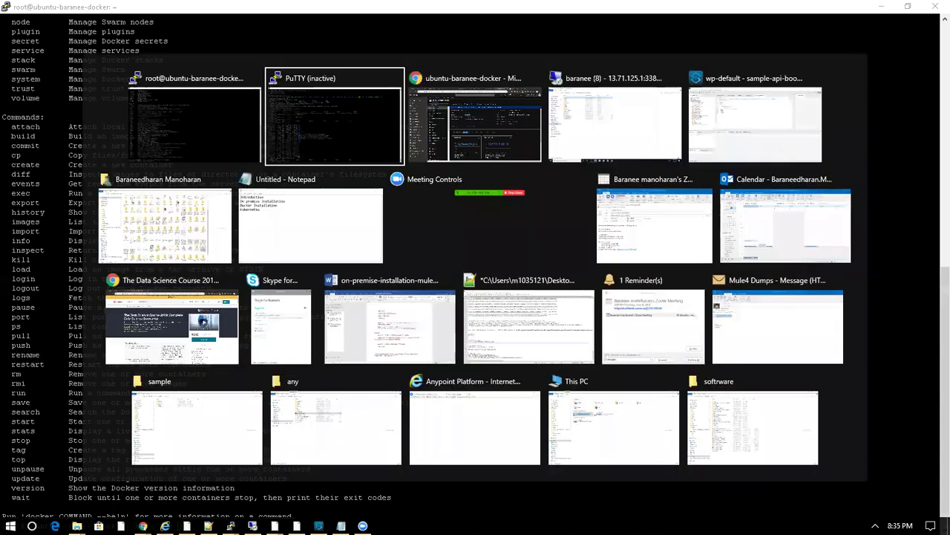
In the Word setup notes, select the Install docker steps through sudo apt install docker.io.
{"action": "key", "text": "Tab"}
{"action": "key", "text": "Tab"}
{"action": "key", "text": "Tab"}
{"action": "key", "text": "Tab"}
{"action": "key", "text": "Tab"}
{"action": "key", "text": "Tab"}
{"action": "key", "text": "Tab"}
{"action": "key", "text": "Tab"}
{"action": "key", "text": "Tab"}
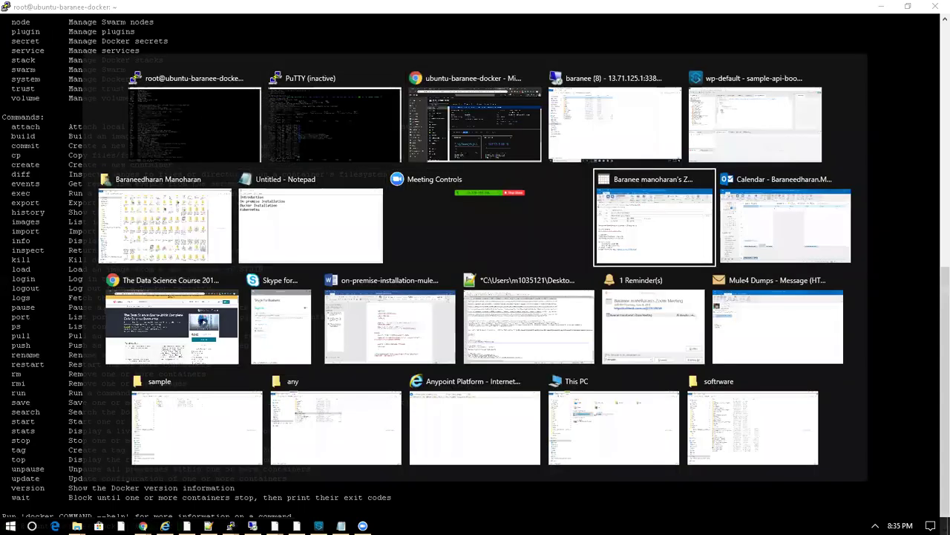
{"action": "key", "text": "Tab"}
{"action": "key", "text": "Tab"}
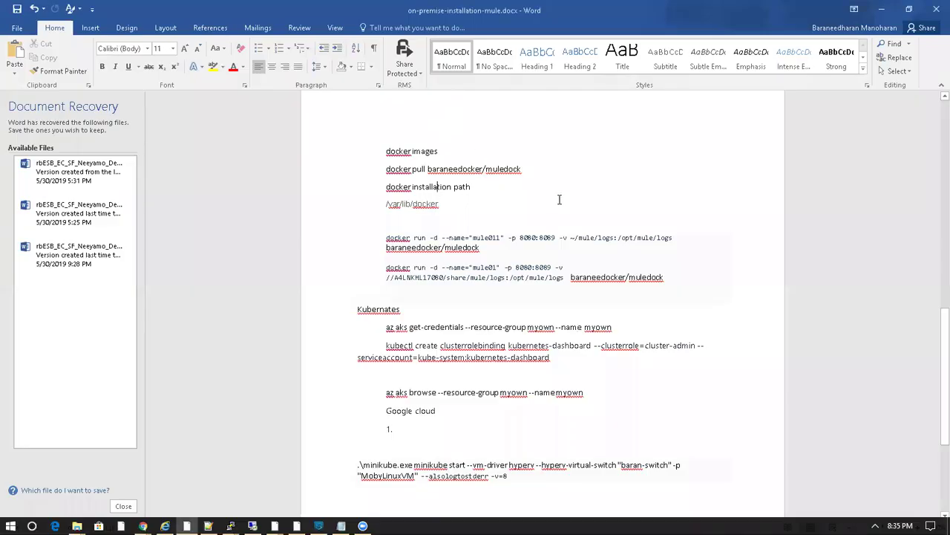
{"action": "scroll", "coordinate": [560, 199], "scroll_direction": "up", "scroll_amount": 8}
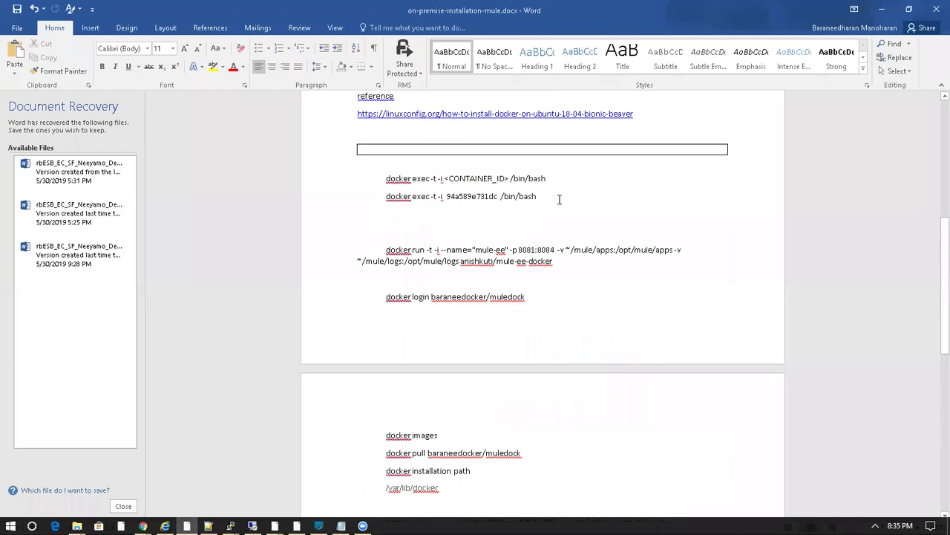
{"action": "scroll", "coordinate": [560, 199], "scroll_direction": "up", "scroll_amount": 10}
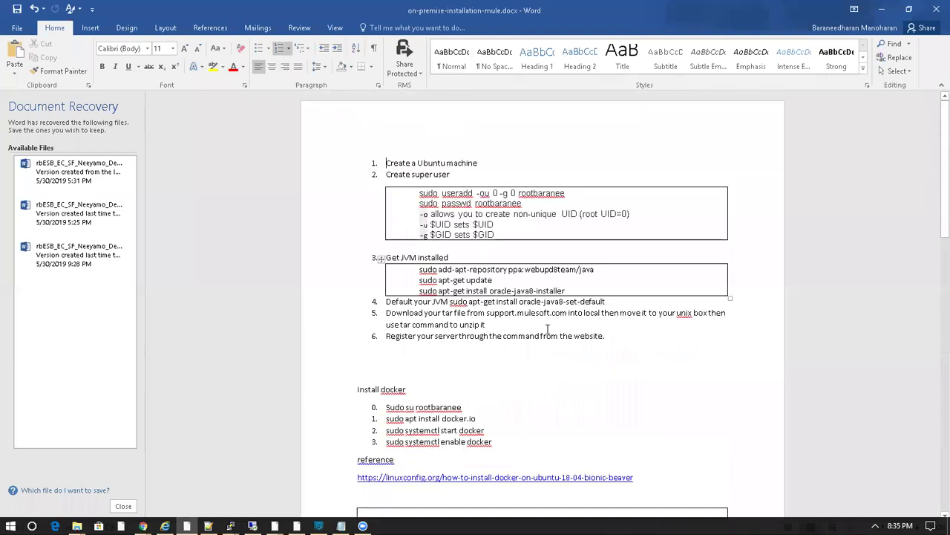
{"action": "left_click", "coordinate": [486, 410]}
{"action": "key", "text": "Home"}
{"action": "key", "text": "shift+Down"}
{"action": "key", "text": "shift+Down"}
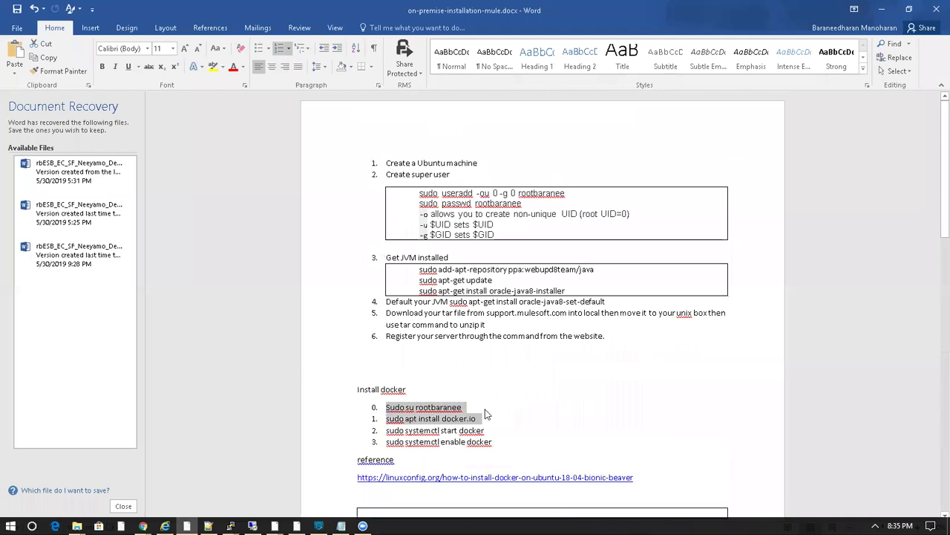
{"action": "left_click", "coordinate": [486, 410]}
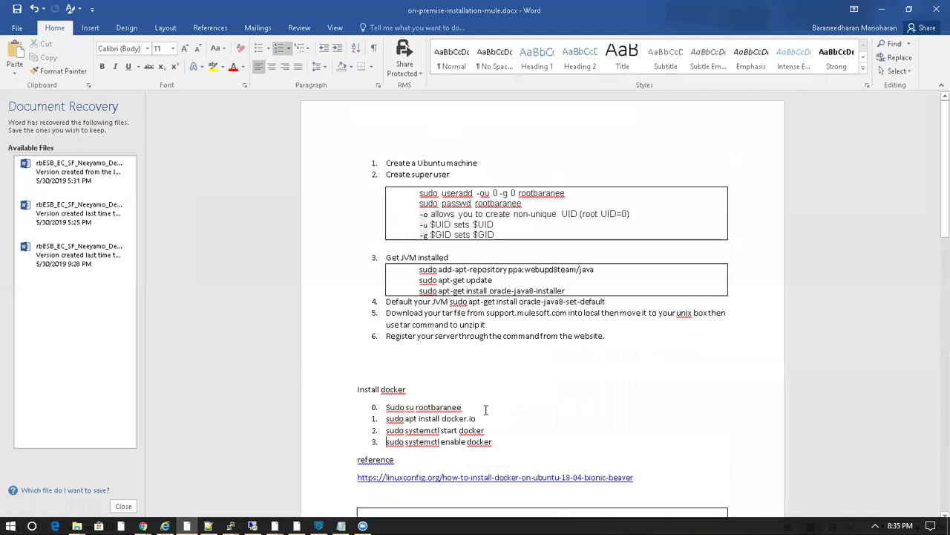
{"action": "key", "text": "shift+Down"}
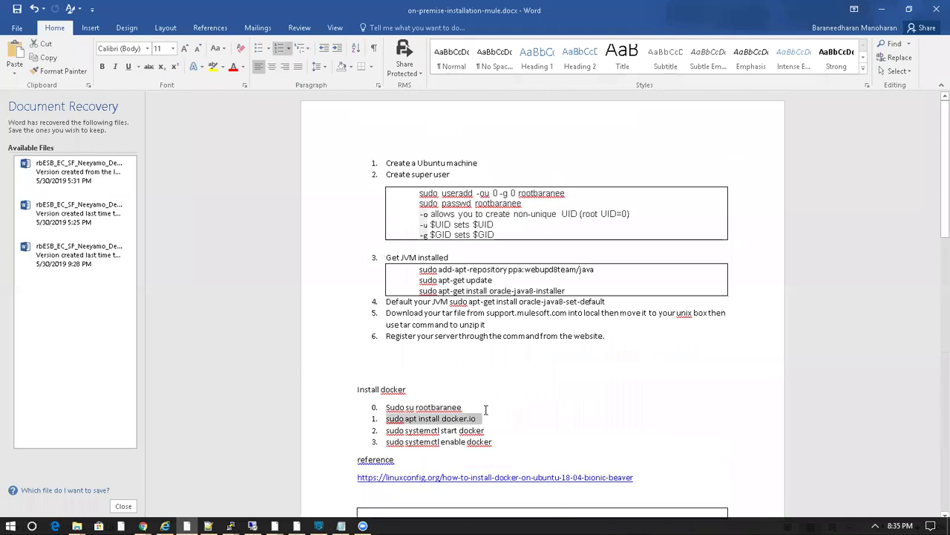
Select the /var/lib/docker path in the docker commands section and return to PuTTY.
{"action": "left_click_drag", "start_coordinate": [934, 218], "coordinate": [934, 275]}
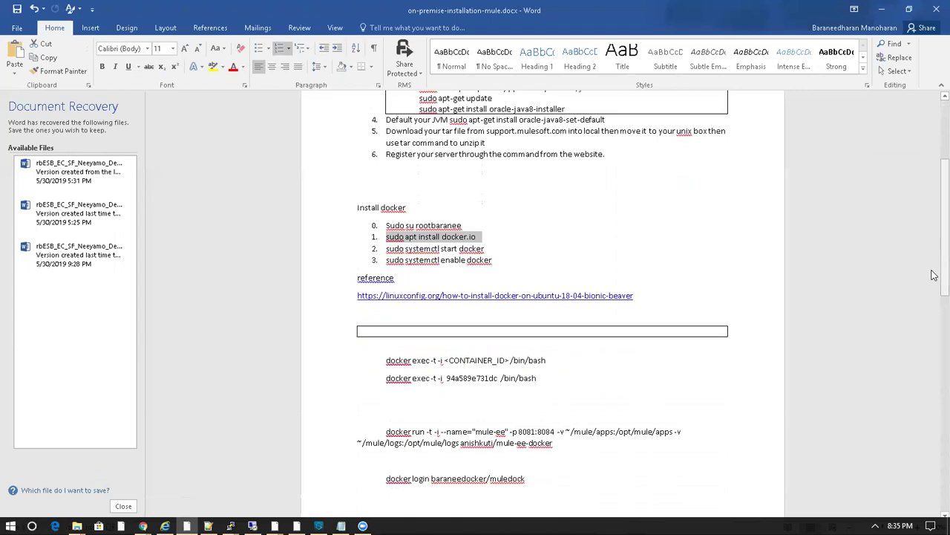
{"action": "left_click_drag", "start_coordinate": [934, 275], "coordinate": [934, 348]}
{"action": "left_click", "coordinate": [545, 432]}
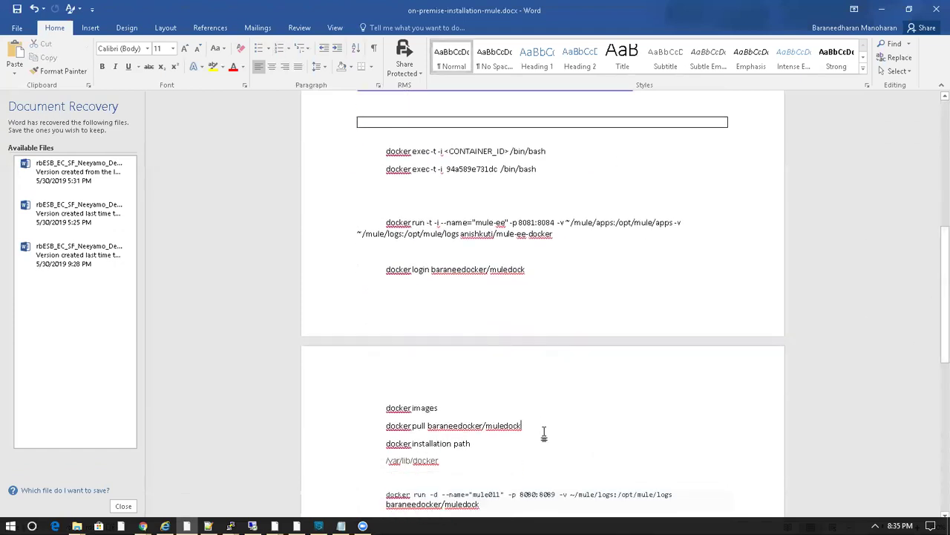
{"action": "triple_click", "coordinate": [452, 462]}
{"action": "key", "text": "alt+Tab"}
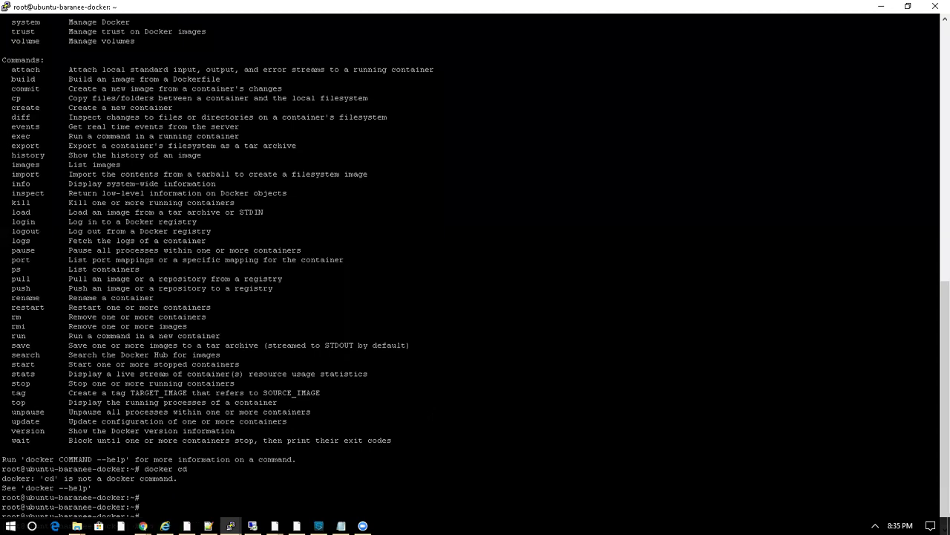
Navigate to /var/lib/docker/containers and list the stored container IDs.
{"action": "left_click_drag", "start_coordinate": [287, 421], "coordinate": [937, 421]}
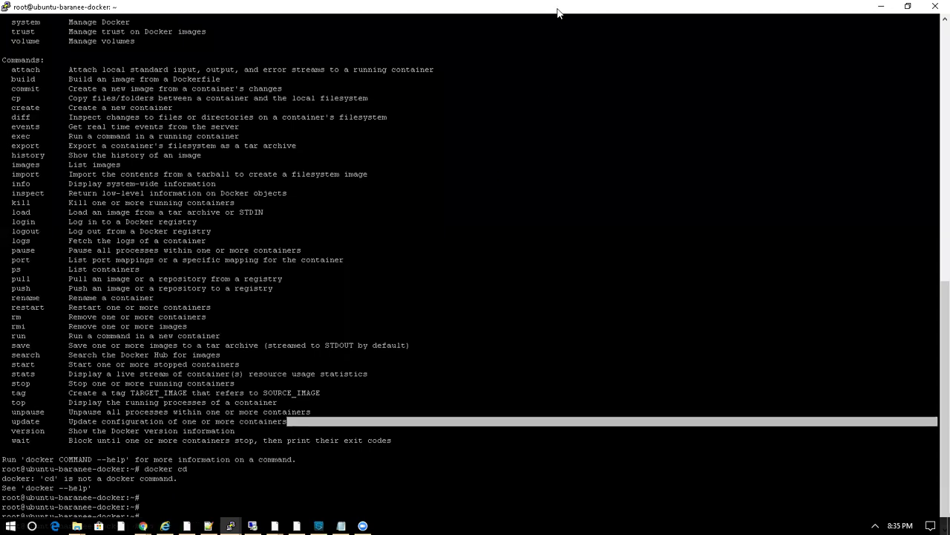
{"action": "key", "text": "alt+Tab"}
{"action": "key", "text": "alt+Tab"}
{"action": "type", "text": "cd /"}
{"action": "key", "text": "Return"}
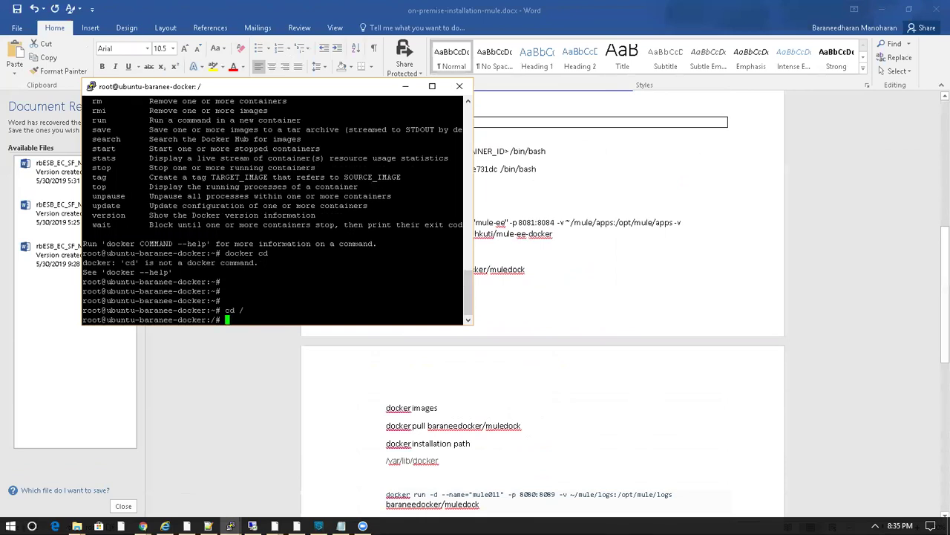
{"action": "type", "text": "cd /var/lib/docker"}
{"action": "key", "text": "Return"}
{"action": "type", "text": "ls"}
{"action": "key", "text": "Return"}
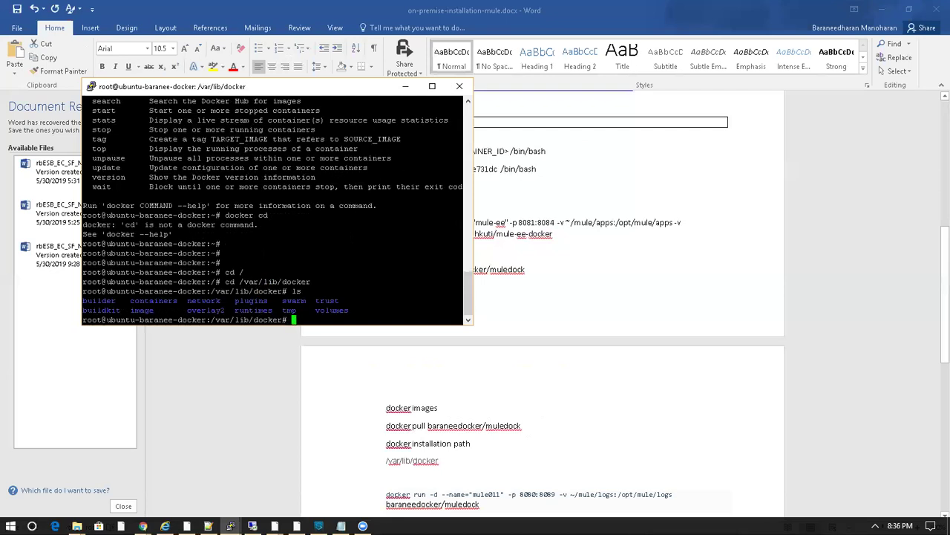
{"action": "type", "text": "cd con"}
{"action": "key", "text": "Tab"}
{"action": "key", "text": "Return"}
{"action": "type", "text": "ls"}
{"action": "key", "text": "Return"}
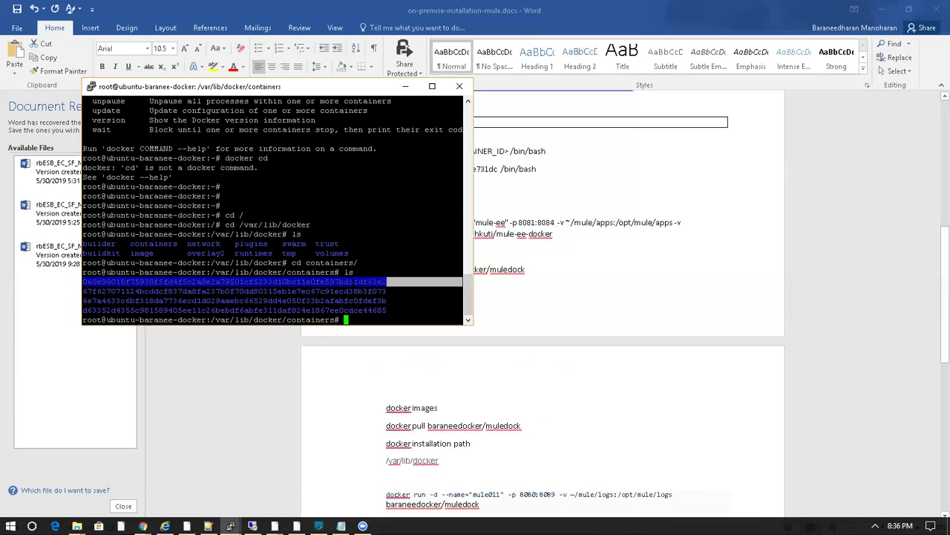
Remove all four containers, including 6e7a4633…, 67f627… and d63352…, with docker rm.
{"action": "double_click", "coordinate": [235, 282]}
{"action": "type", "text": "docker rm"}
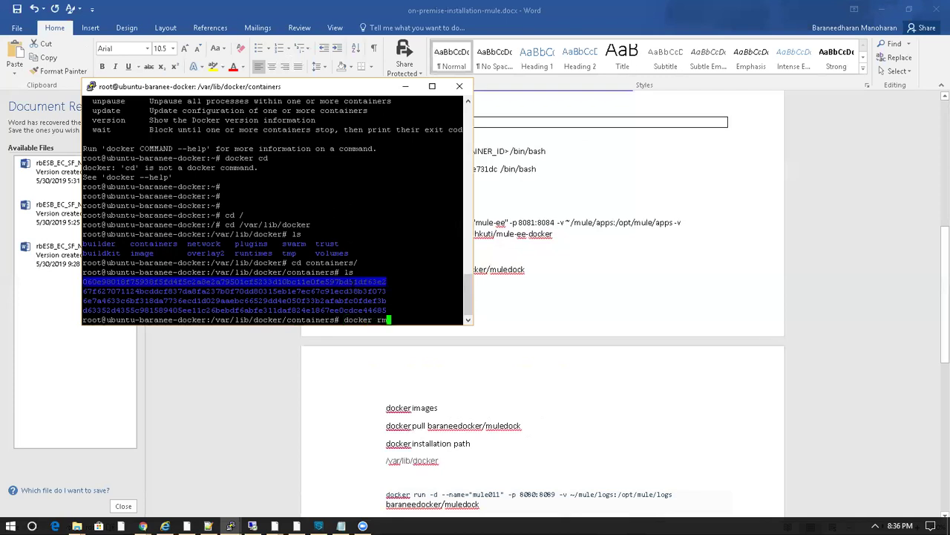
{"action": "type", "text": "060e98018f75938f5fd4f5c2a8e2a79501cf5233d10bc11e0fe597bd51df63e2"}
{"action": "key", "text": "Return"}
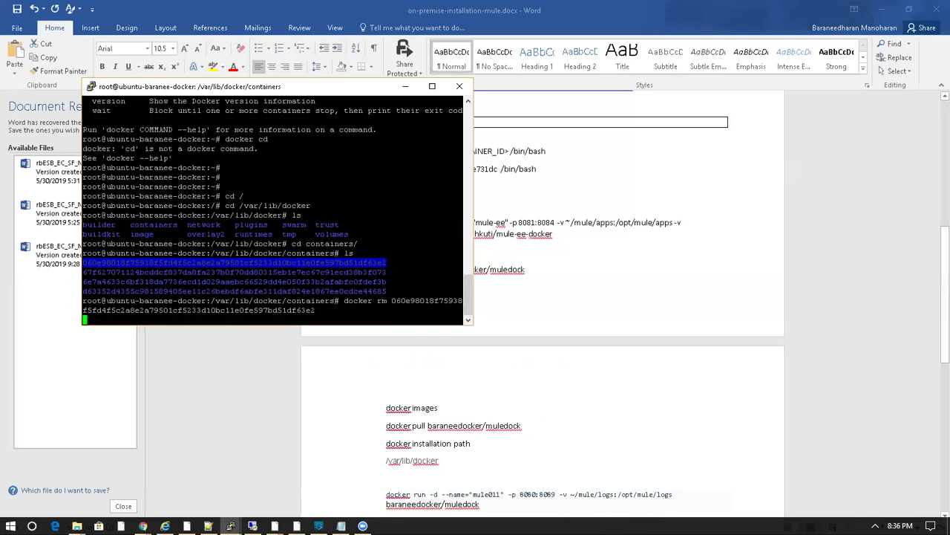
{"action": "type", "text": "docker rm"}
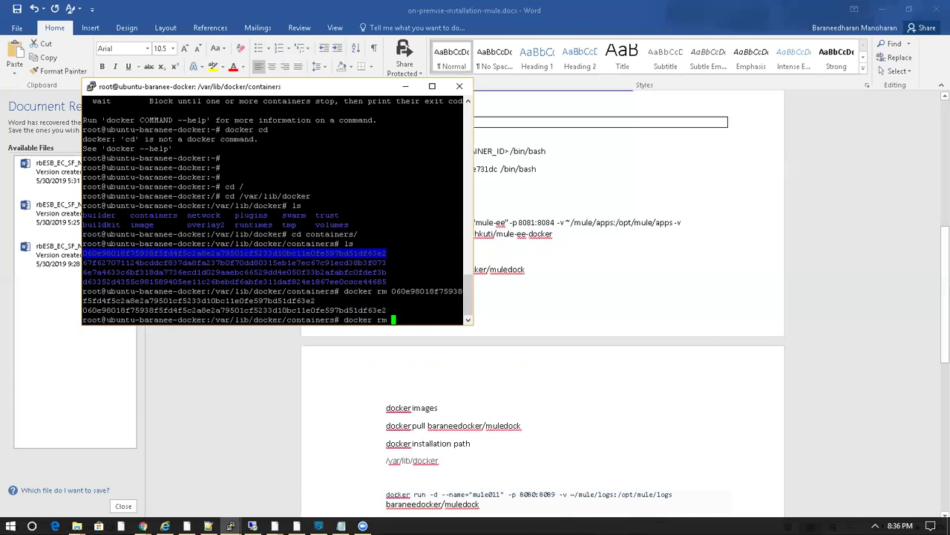
{"action": "double_click", "coordinate": [234, 272]}
{"action": "type", "text": "6e7a4633c6bf318da7736ecd1d029aaebc66529dd4e050f33b2afabfc0fdef3b"}
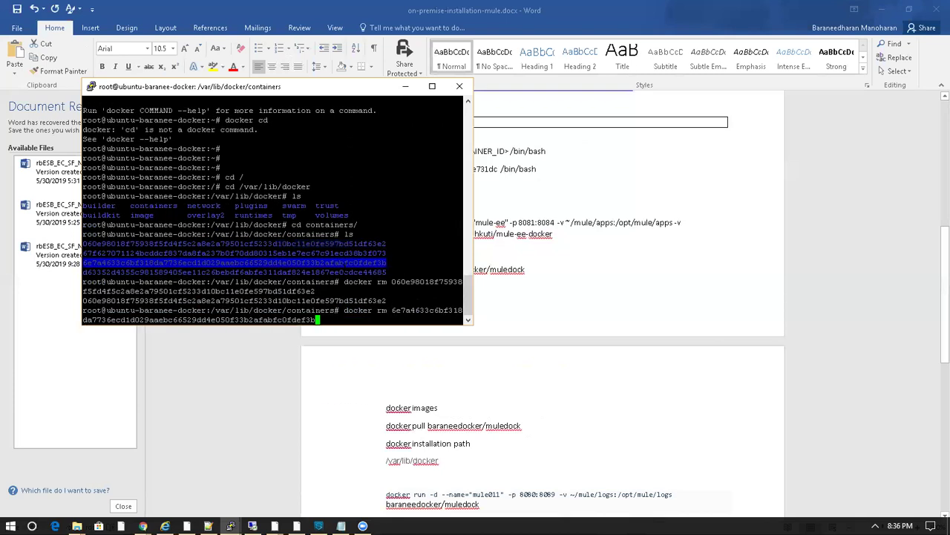
{"action": "key", "text": "Return"}
{"action": "type", "text": "docker rm"}
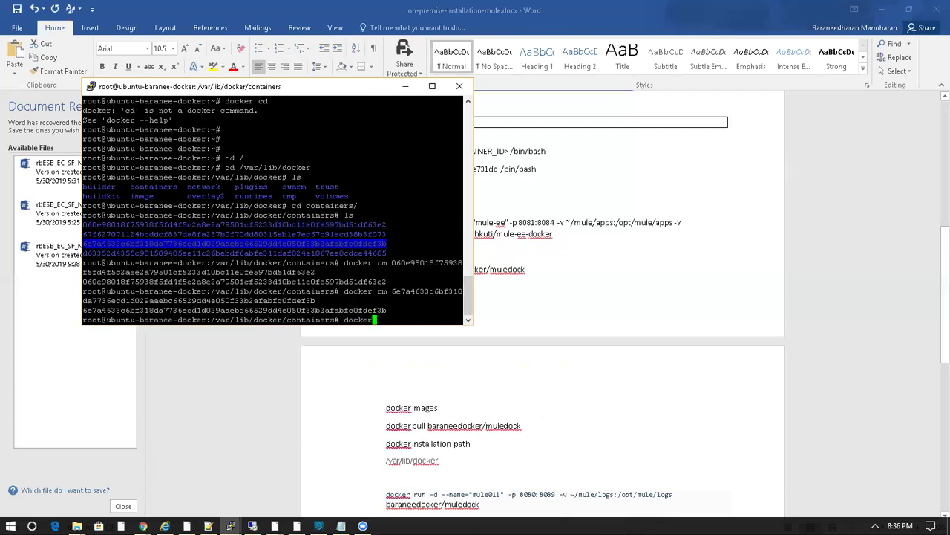
{"action": "double_click", "coordinate": [234, 234]}
{"action": "type", "text": "67f627071124bcddcf837da8fa237b0f70dd80315eb1e7ec67c91ecd38b3f073"}
{"action": "key", "text": "Return"}
{"action": "double_click", "coordinate": [234, 214]}
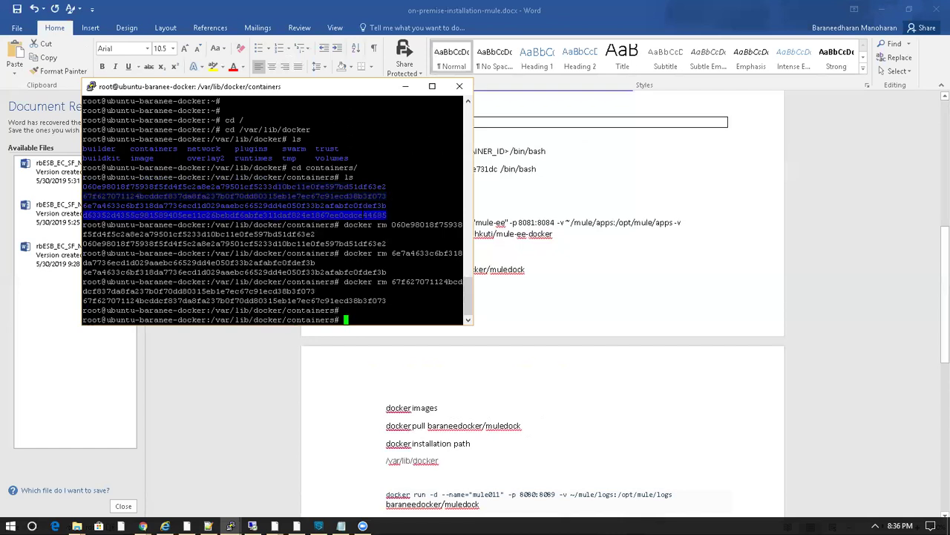
{"action": "type", "text": "docker rm"}
{"action": "type", "text": "d63352d4355c981589405ee11c26bebdf6abfe311daf824e1867ee0cdce44685"}
{"action": "key", "text": "Return"}
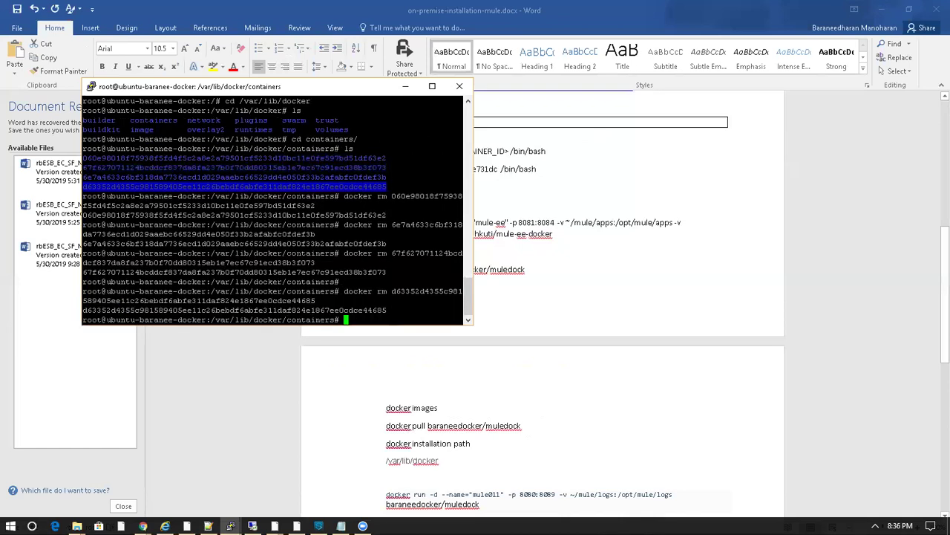
{"action": "type", "text": "docker images"}
List the remaining Docker images in a widened terminal and copy image ID a1381c8c4076.
{"action": "key", "text": "Return"}
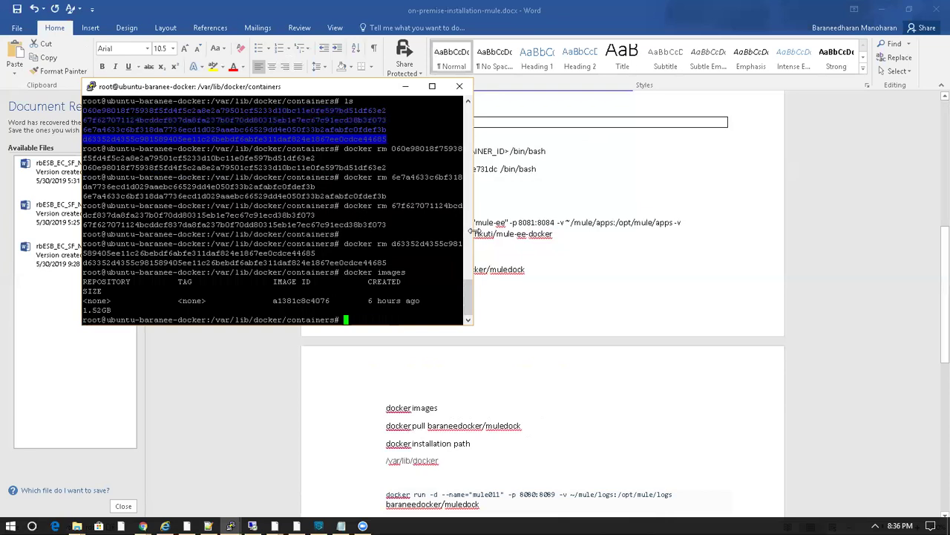
{"action": "left_click_drag", "start_coordinate": [471, 231], "coordinate": [667, 276]}
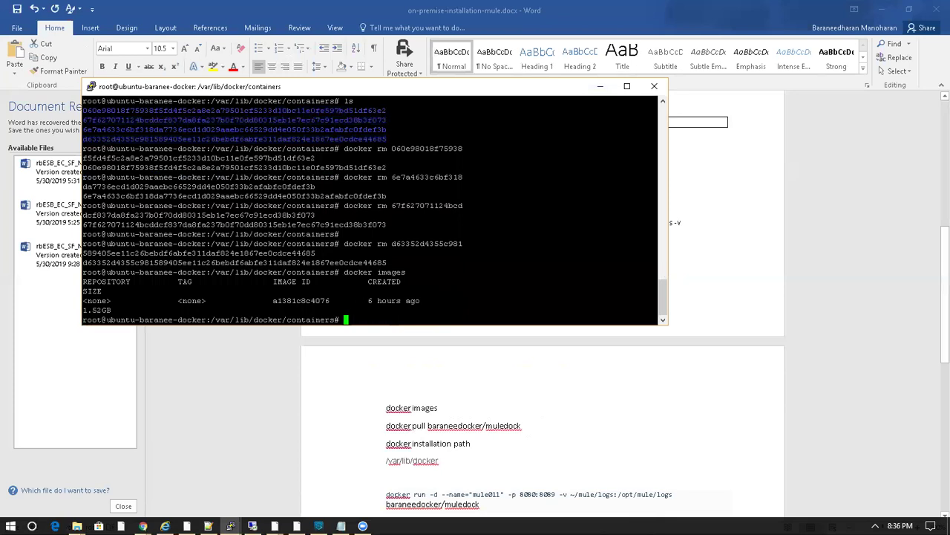
{"action": "left_click_drag", "start_coordinate": [330, 300], "coordinate": [368, 300]}
{"action": "triple_click", "coordinate": [304, 301]}
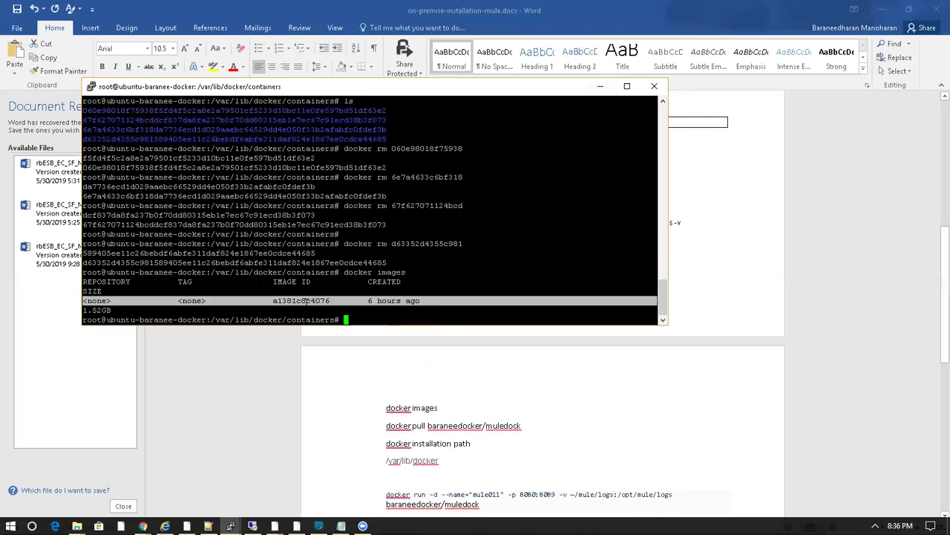
{"action": "double_click", "coordinate": [305, 300]}
{"action": "key", "text": "Return"}
{"action": "key", "text": "Return"}
{"action": "key", "text": "Return"}
{"action": "type", "text": "docker images"}
{"action": "key", "text": "Return"}
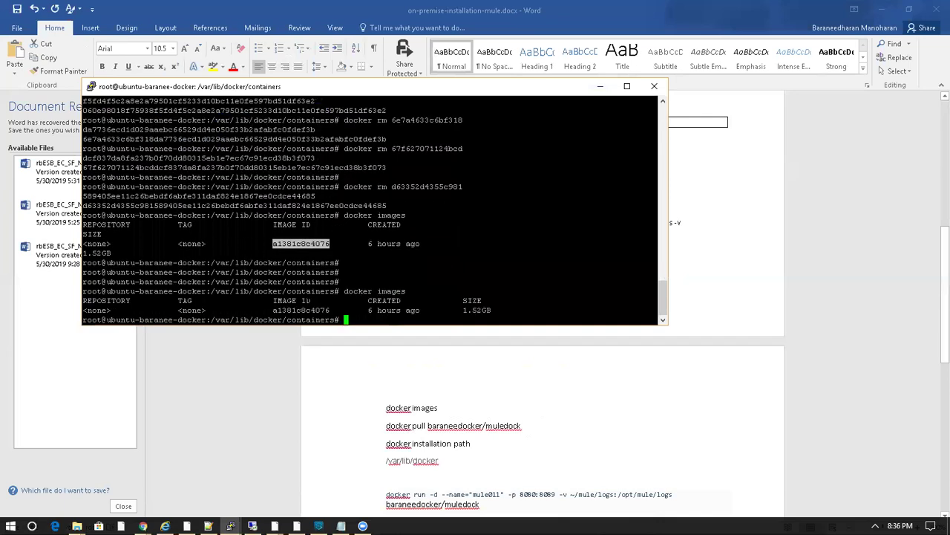
{"action": "triple_click", "coordinate": [301, 310]}
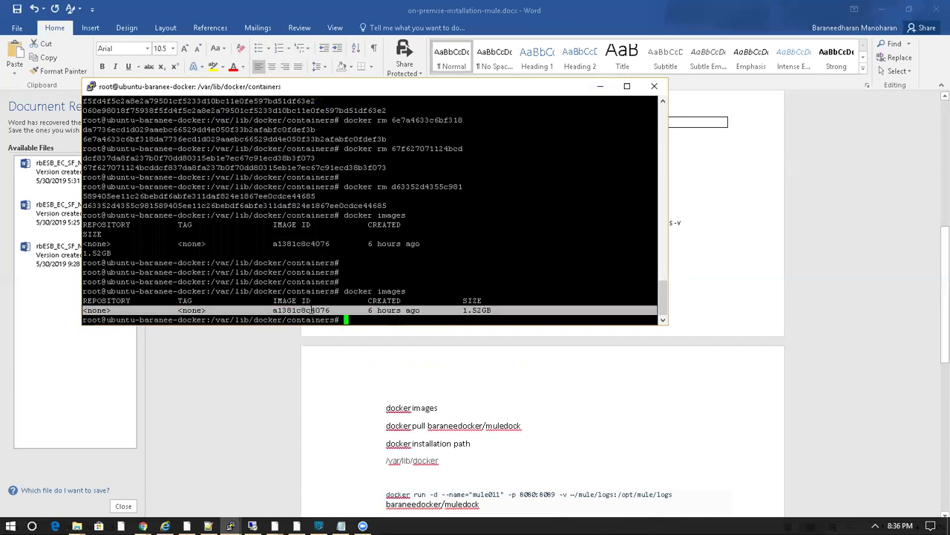
{"action": "double_click", "coordinate": [301, 310]}
{"action": "key", "text": "super+c"}
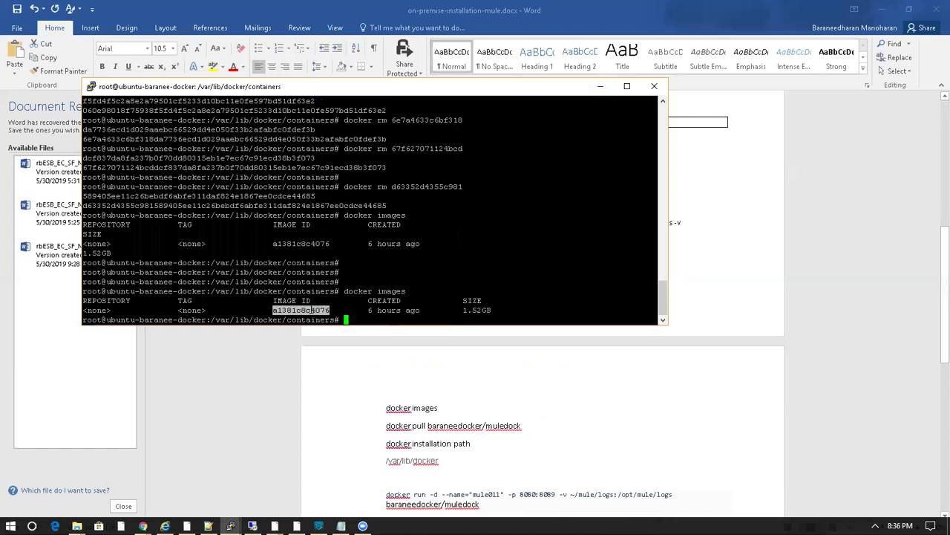
Delete image a1381c8c4076 with docker rmi, confirm no images remain, and clear the screen.
{"action": "type", "text": "docker rmi"}
{"action": "right_click", "coordinate": [313, 309]}
{"action": "key", "text": "Return"}
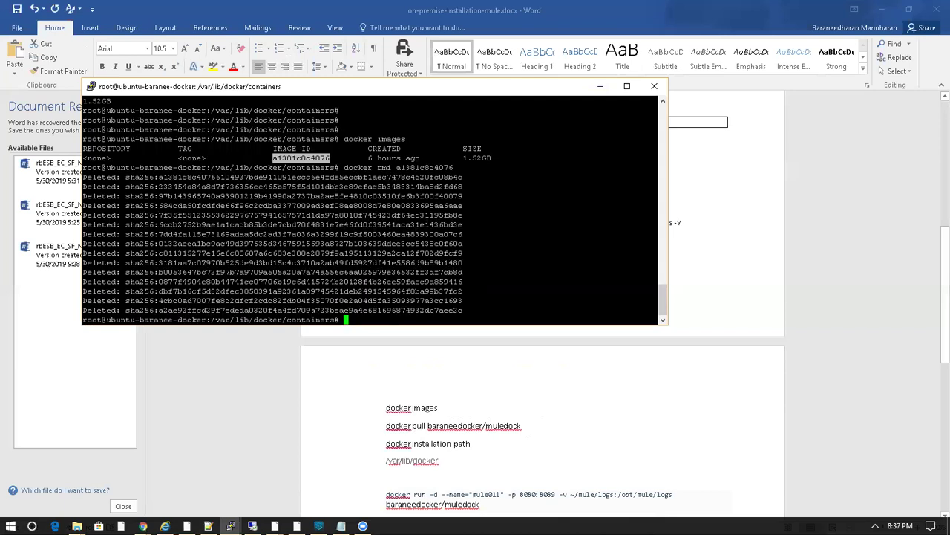
{"action": "type", "text": "docker images"}
{"action": "key", "text": "Return"}
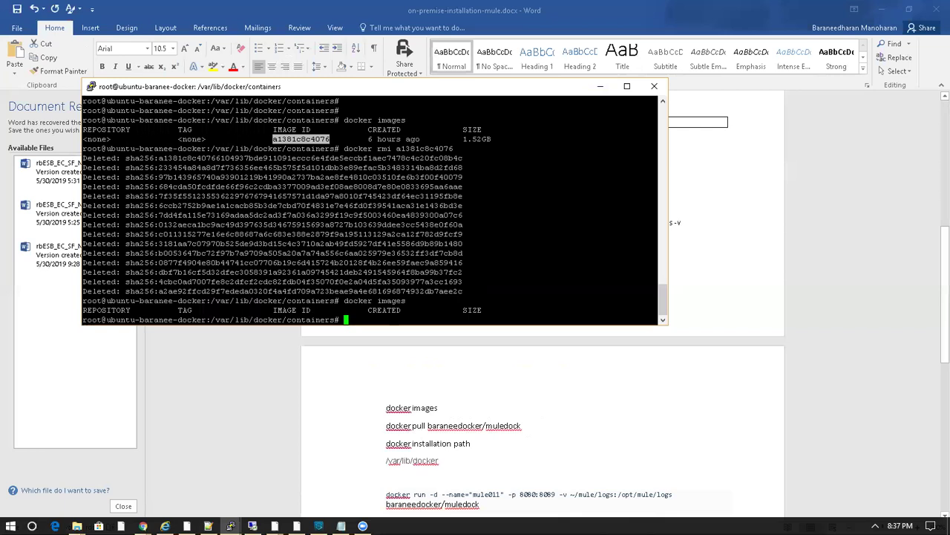
{"action": "type", "text": "clear"}
{"action": "key", "text": "Return"}
{"action": "type", "text": "docker l"}
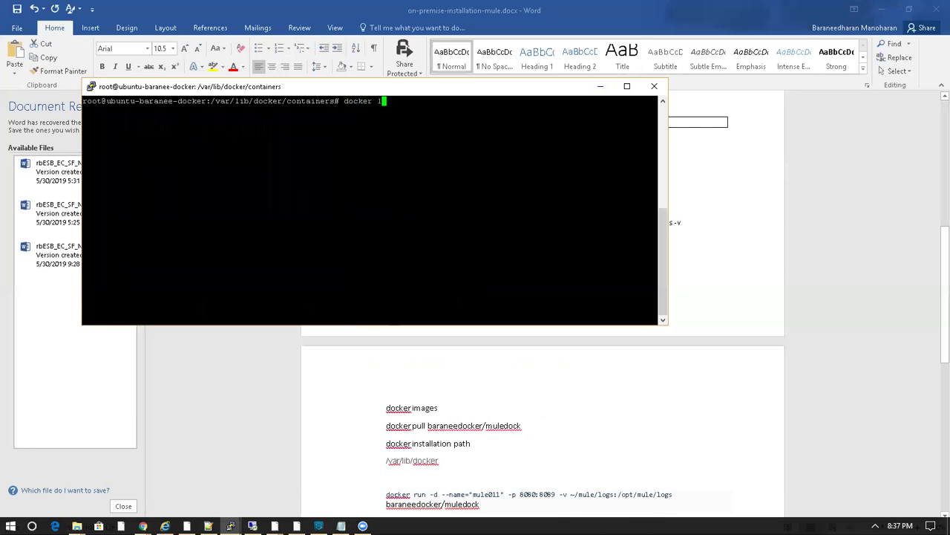
{"action": "type", "text": "ogin"}
Check the Docker Hub build page, then attempt docker login with the username and password, which is rejected.
{"action": "key", "text": "alt+Tab"}
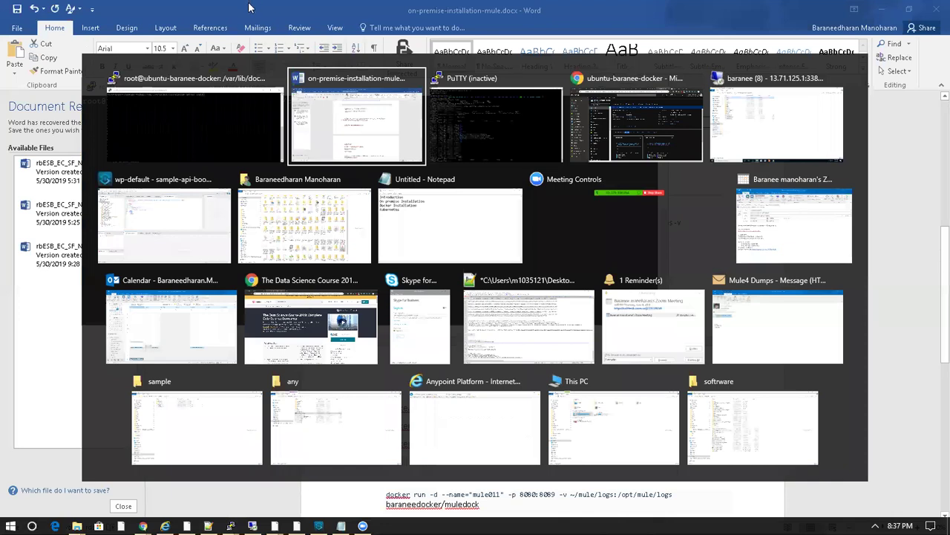
{"action": "key", "text": "alt+Tab"}
{"action": "key", "text": "alt+Tab"}
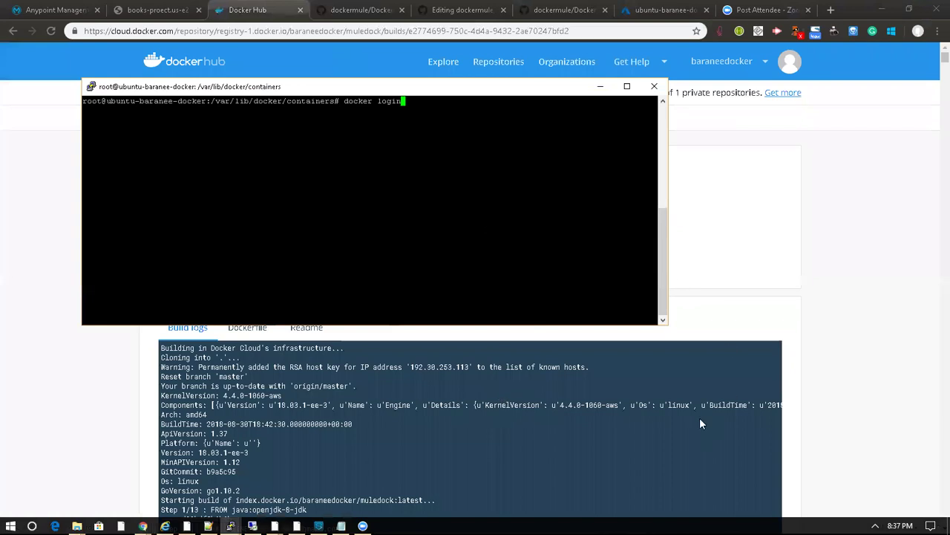
{"action": "key", "text": "alt+Tab"}
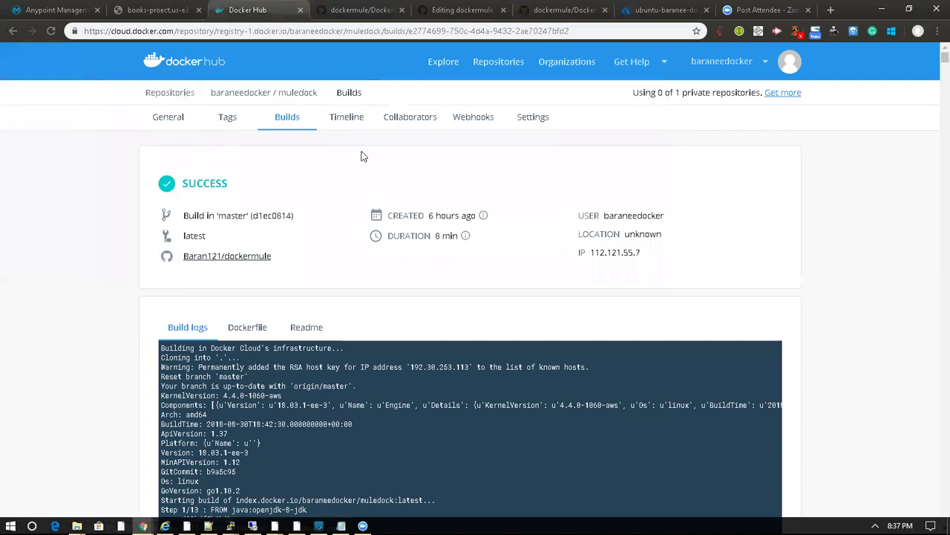
{"action": "key", "text": "alt+Tab"}
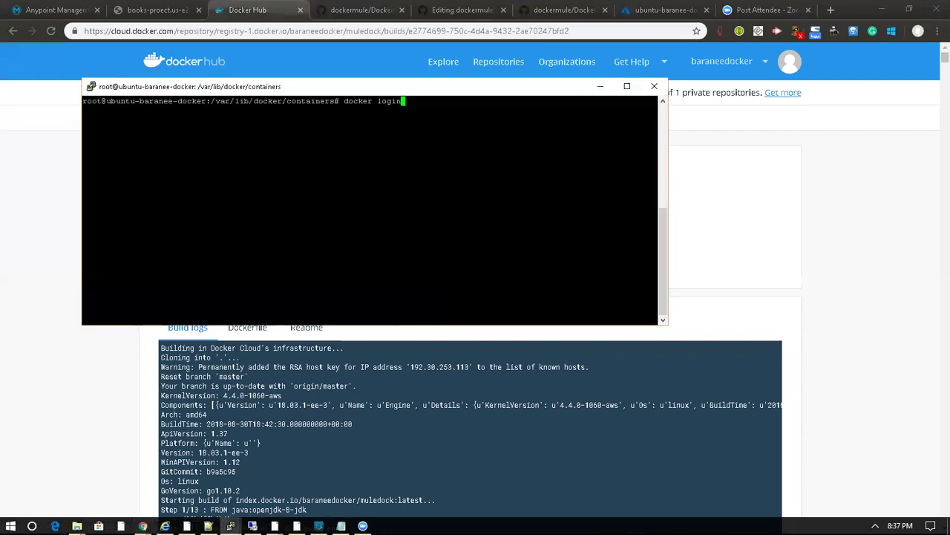
{"action": "key", "text": "Return"}
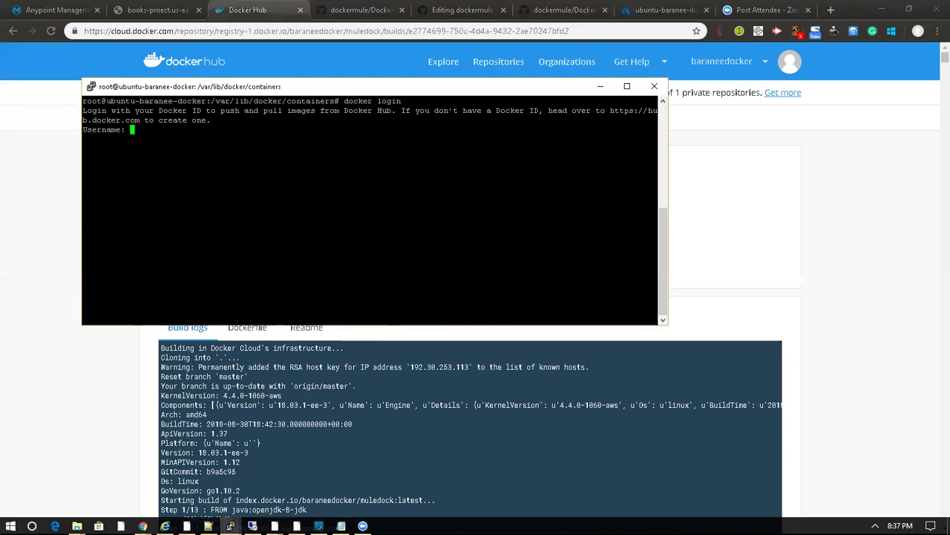
{"action": "type", "text": "baraneedocker"}
{"action": "key", "text": "Return"}
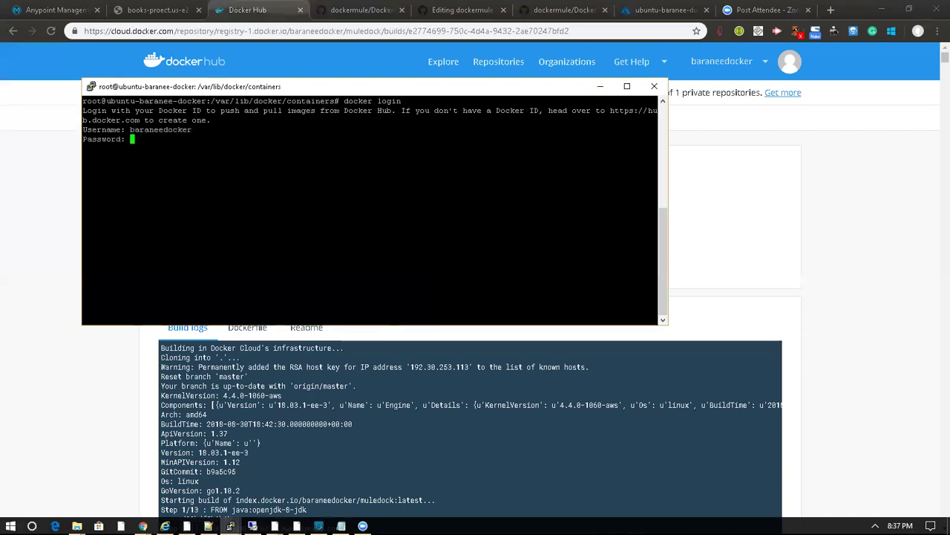
{"action": "key", "text": "Return"}
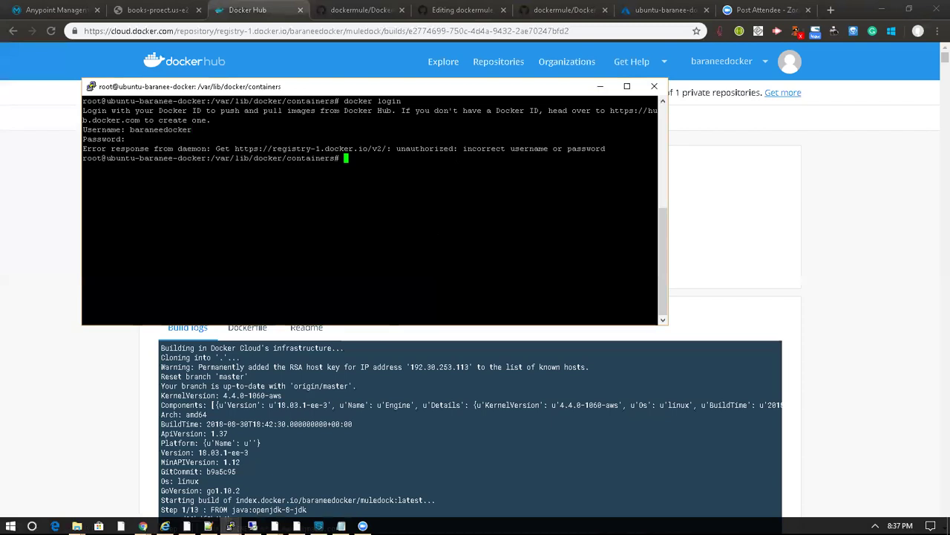
Rerun docker login with the pasted username and the password until Login Succeeded appears.
{"action": "key", "text": "Up"}
{"action": "key", "text": "Return"}
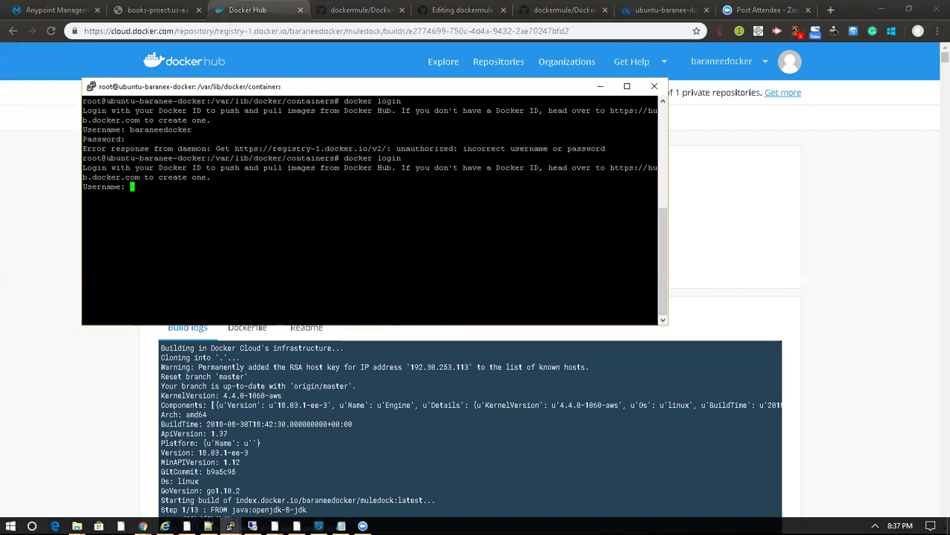
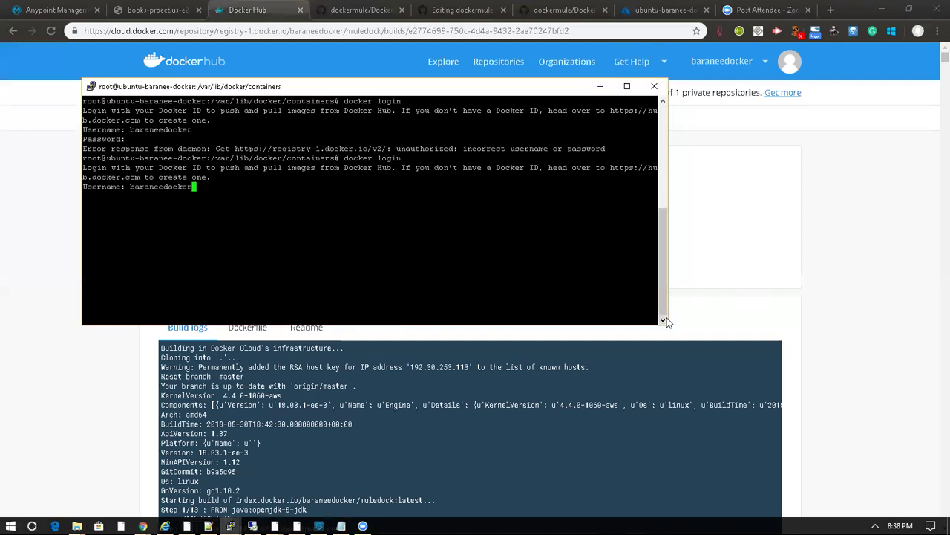
{"action": "key", "text": "Return"}
{"action": "left_click_drag", "start_coordinate": [669, 312], "coordinate": [836, 354]}
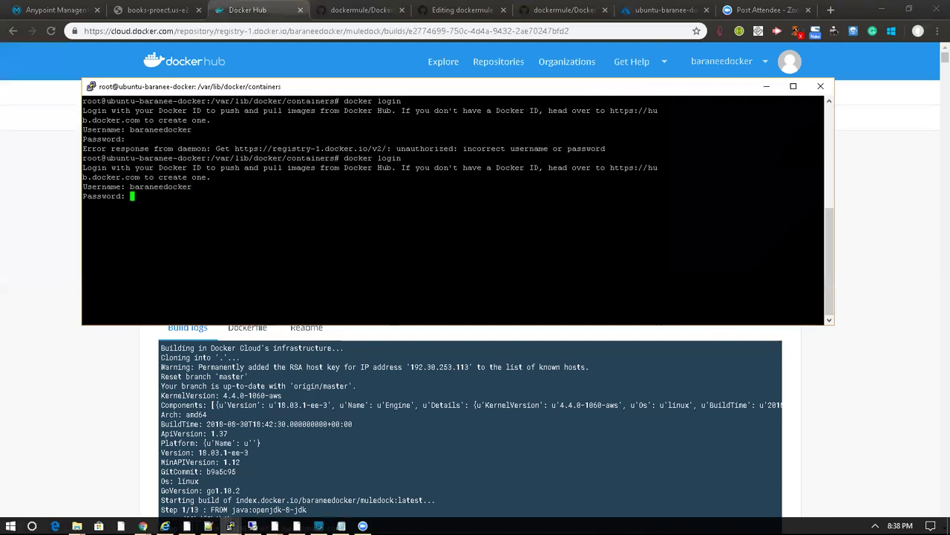
{"action": "key", "text": "Return"}
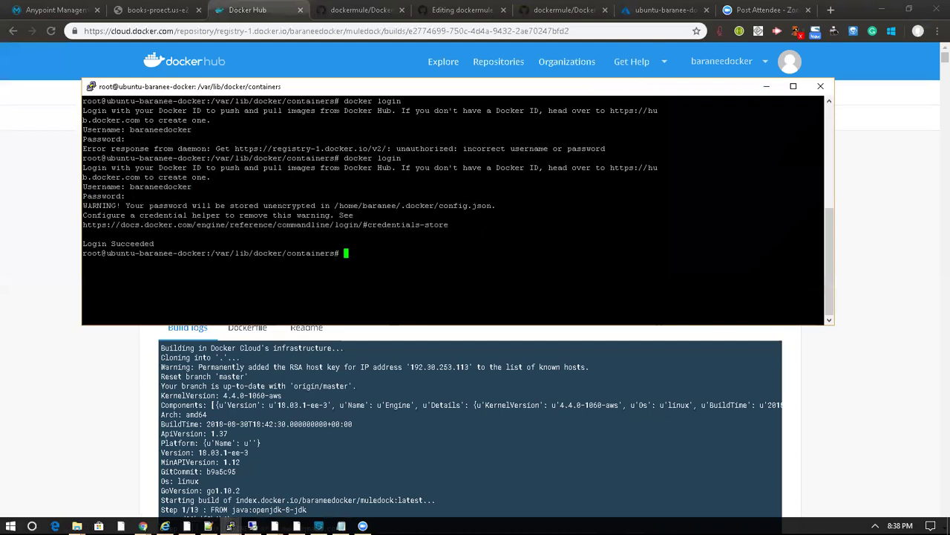
{"action": "left_click_drag", "start_coordinate": [450, 91], "coordinate": [584, 147]}
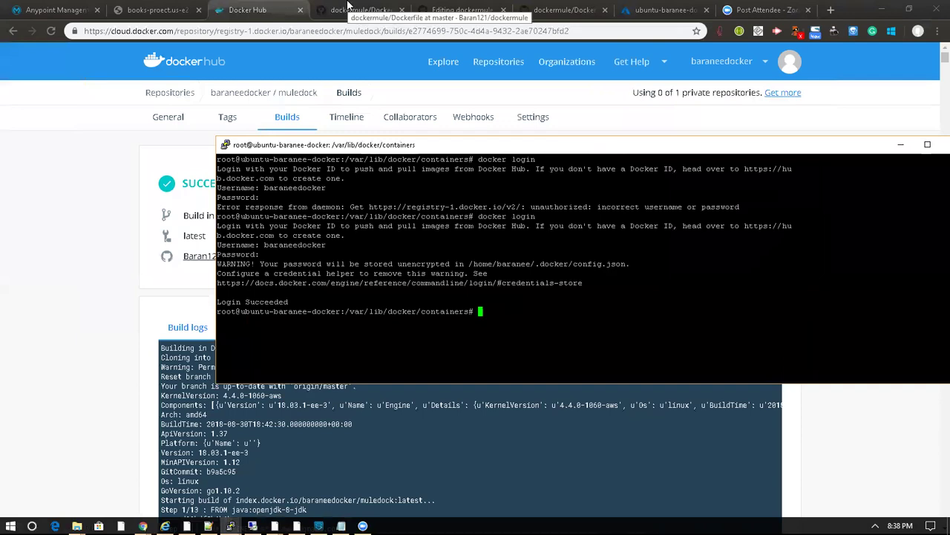
Review the Mule zip and sample.jar download lines in the dockermule Dockerfile on GitHub.
{"action": "left_click", "coordinate": [348, 9]}
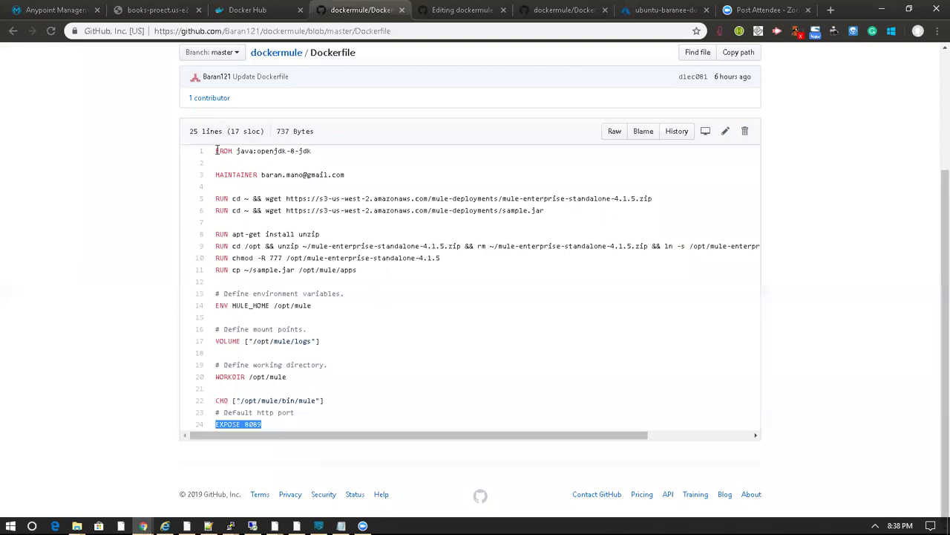
{"action": "left_click_drag", "start_coordinate": [216, 151], "coordinate": [269, 258]}
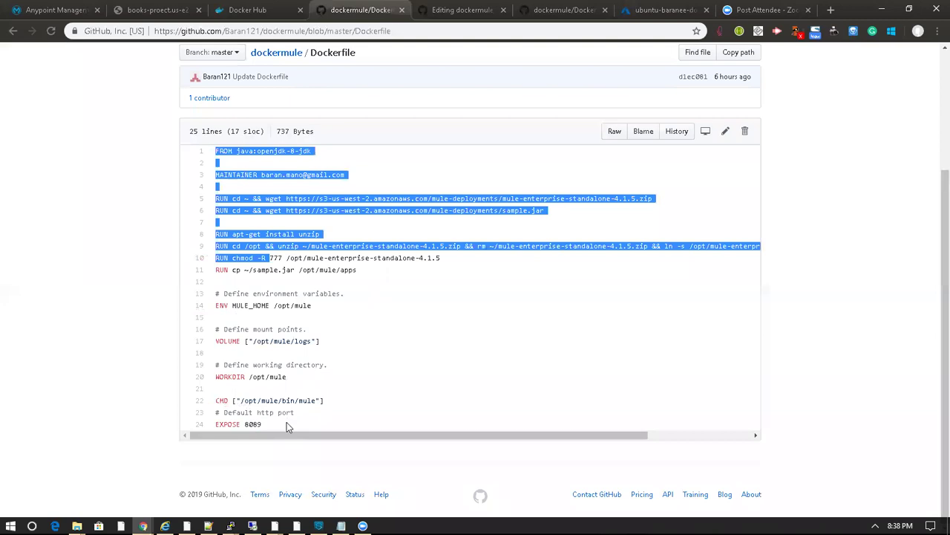
{"action": "left_click_drag", "start_coordinate": [329, 159], "coordinate": [214, 157]}
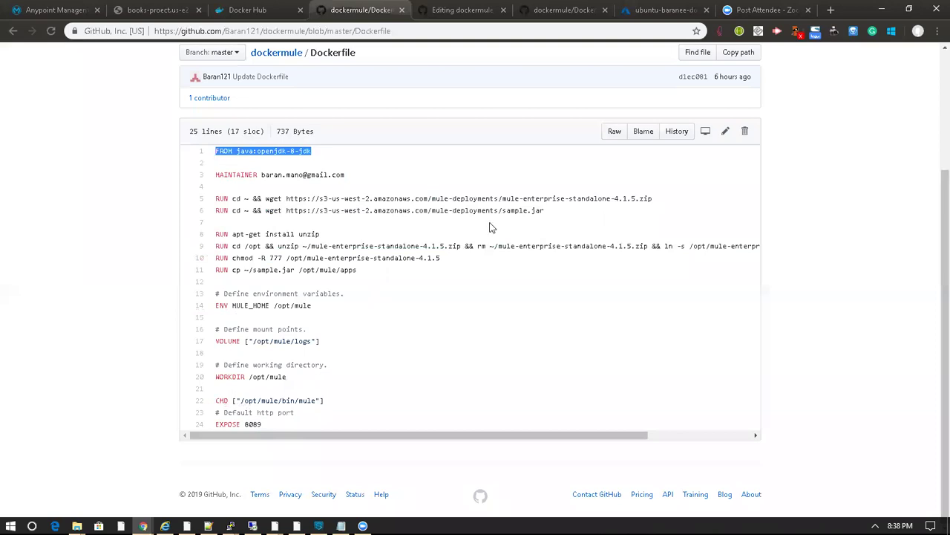
{"action": "double_click", "coordinate": [511, 211]}
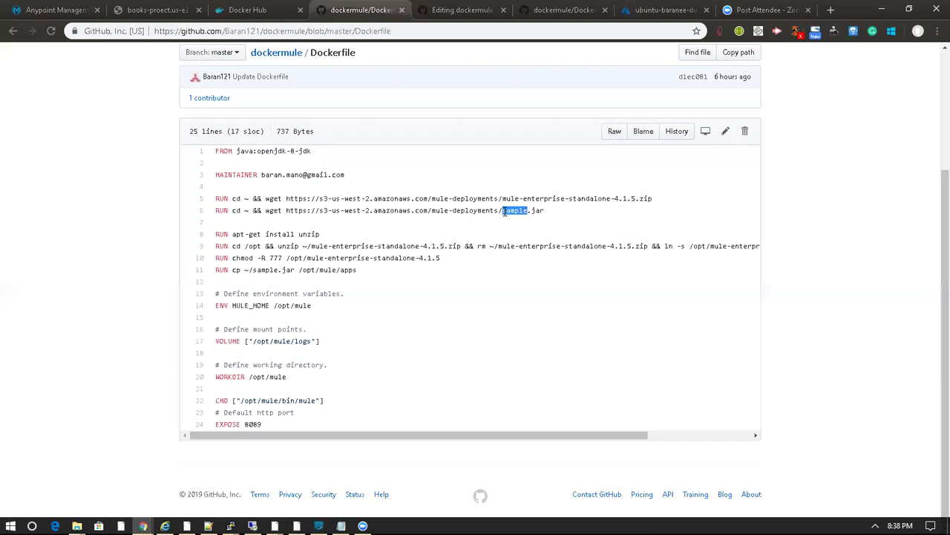
{"action": "triple_click", "coordinate": [286, 197]}
{"action": "double_click", "coordinate": [274, 198]}
{"action": "left_click_drag", "start_coordinate": [663, 202], "coordinate": [288, 200]}
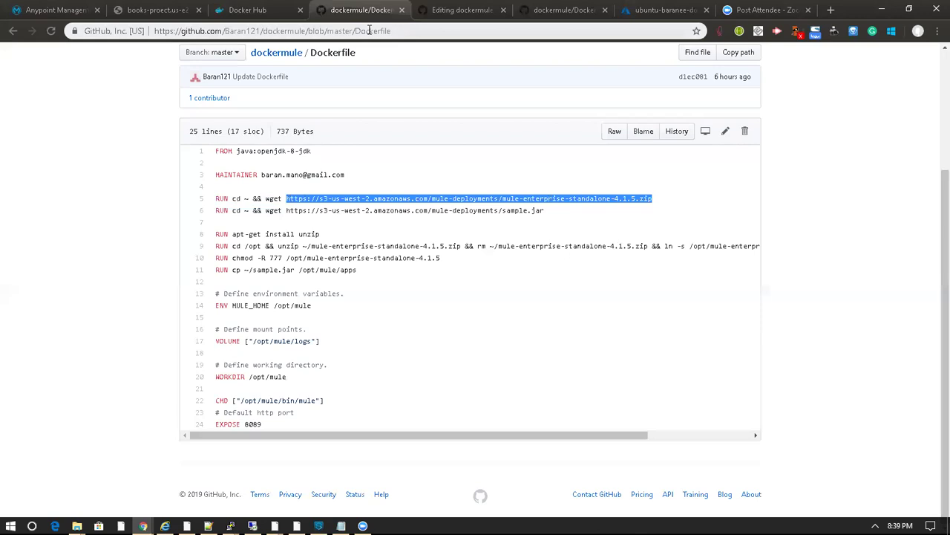
Close the Dockerfile editing tab and reselect the two download lines in the committed Dockerfile.
{"action": "left_click", "coordinate": [440, 11]}
{"action": "left_click", "coordinate": [406, 30]}
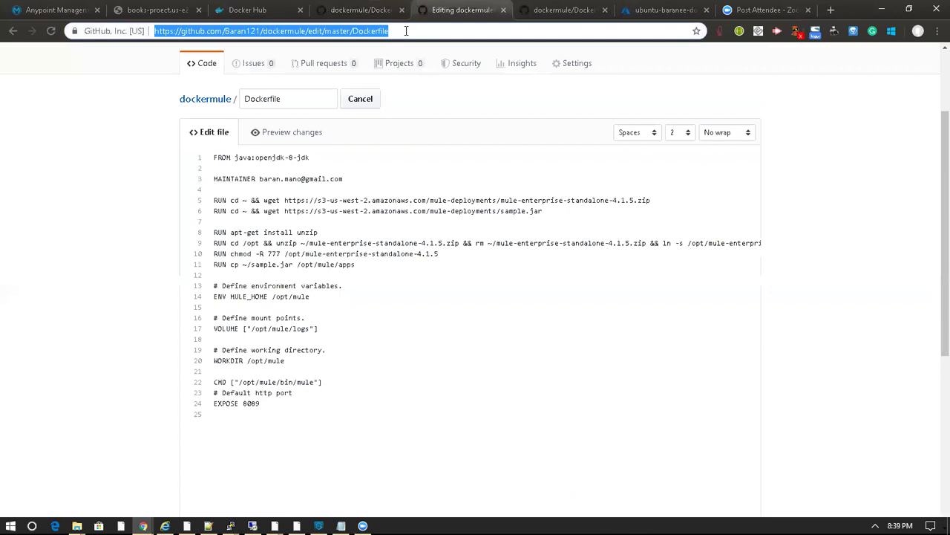
{"action": "type", "text": "ama"}
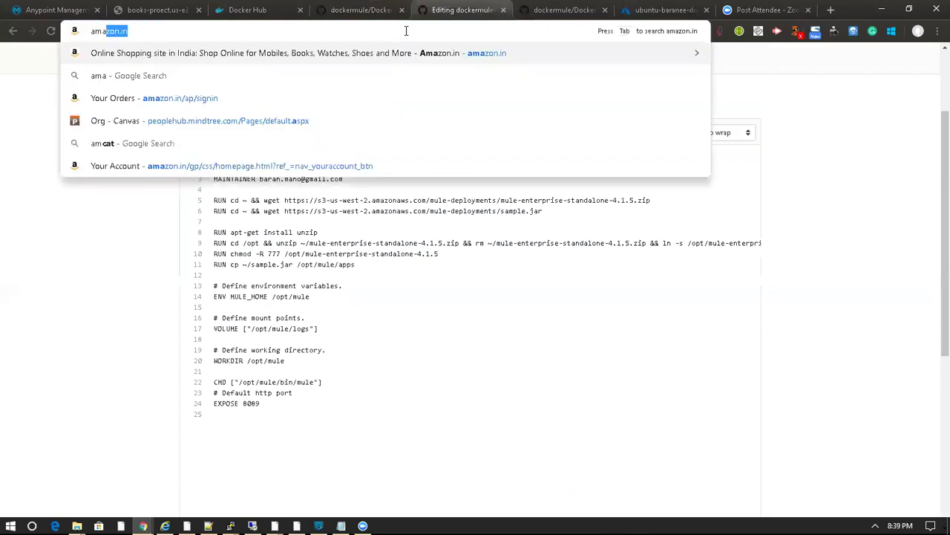
{"action": "type", "text": "zon"}
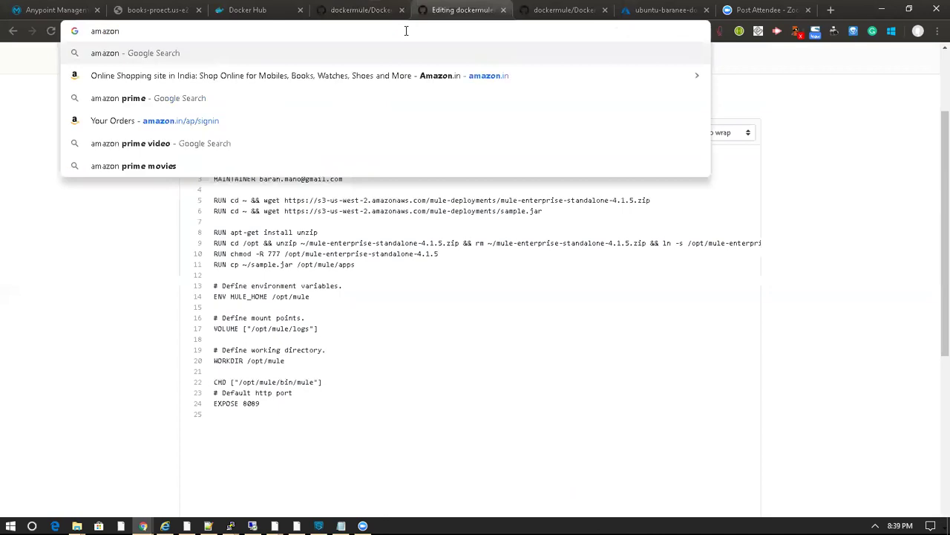
{"action": "key", "text": "ctrl+w"}
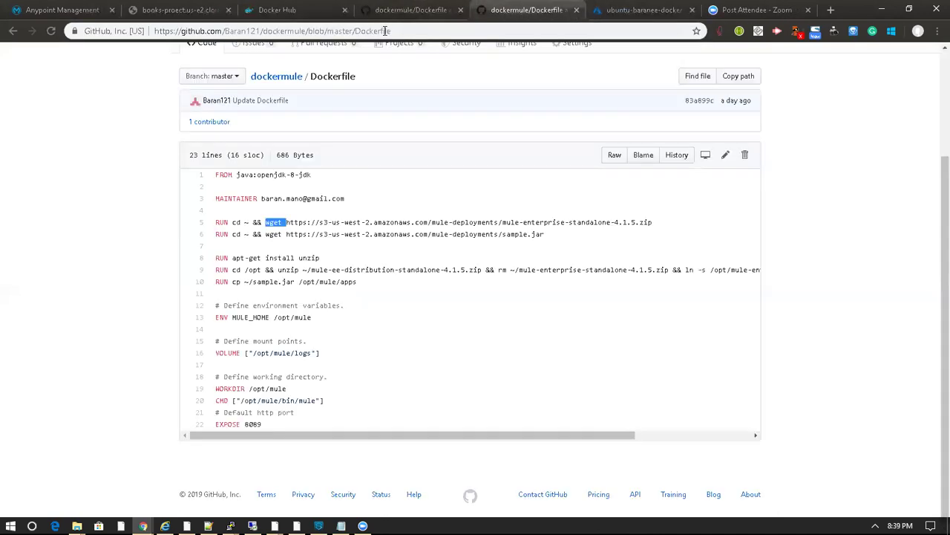
{"action": "left_click_drag", "start_coordinate": [657, 222], "coordinate": [558, 235]}
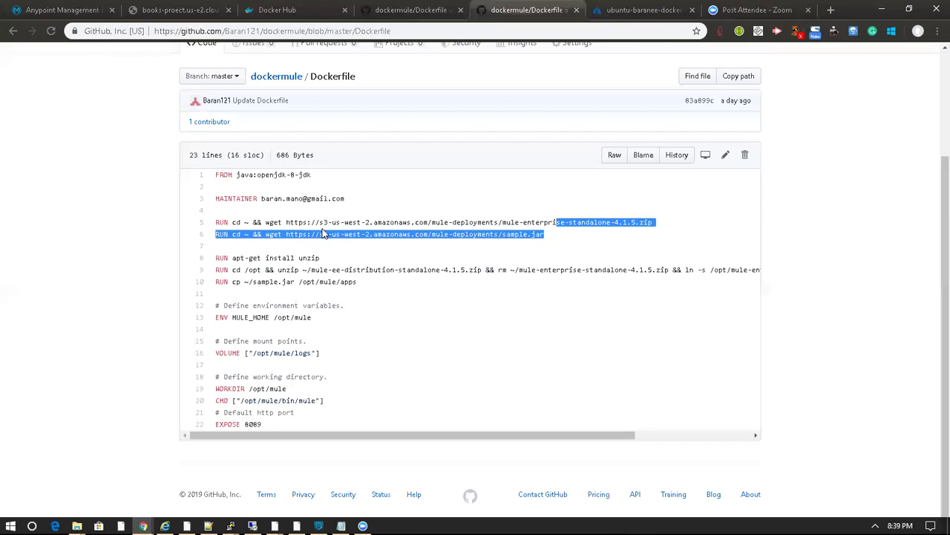
Run docker pull for the muledock image and confirm the successful muledock build on Docker Hub.
{"action": "left_click", "coordinate": [415, 268]}
{"action": "key", "text": "alt+Tab"}
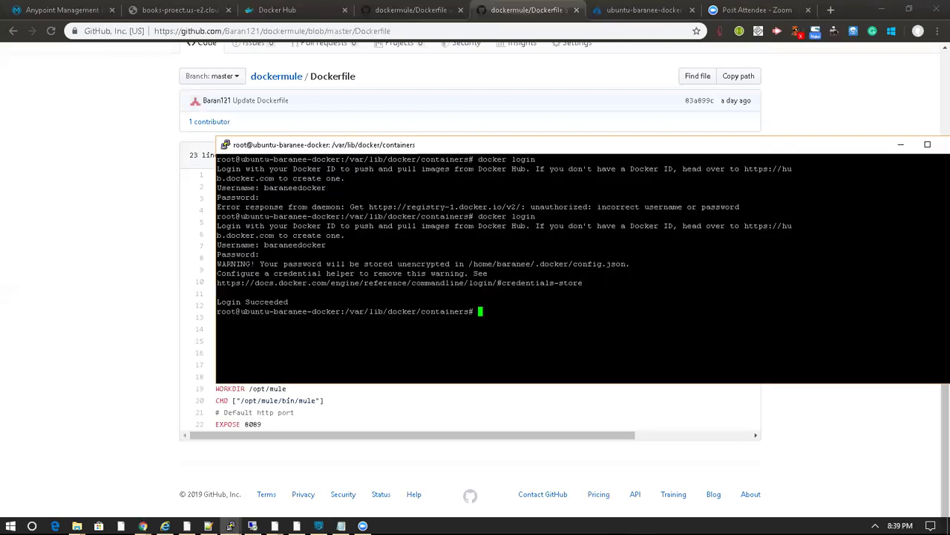
{"action": "type", "text": "docker pull baranee"}
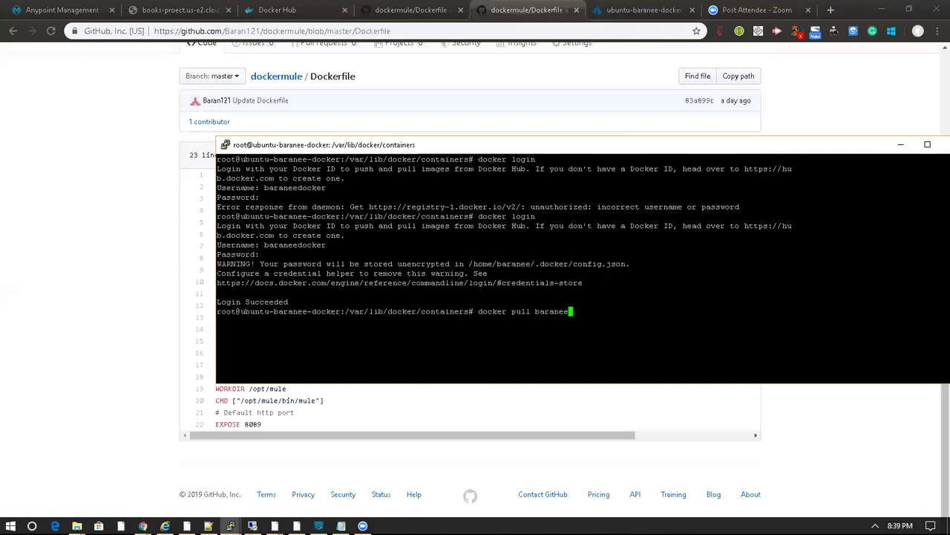
{"action": "type", "text": "docker/muledock"}
{"action": "key", "text": "Return"}
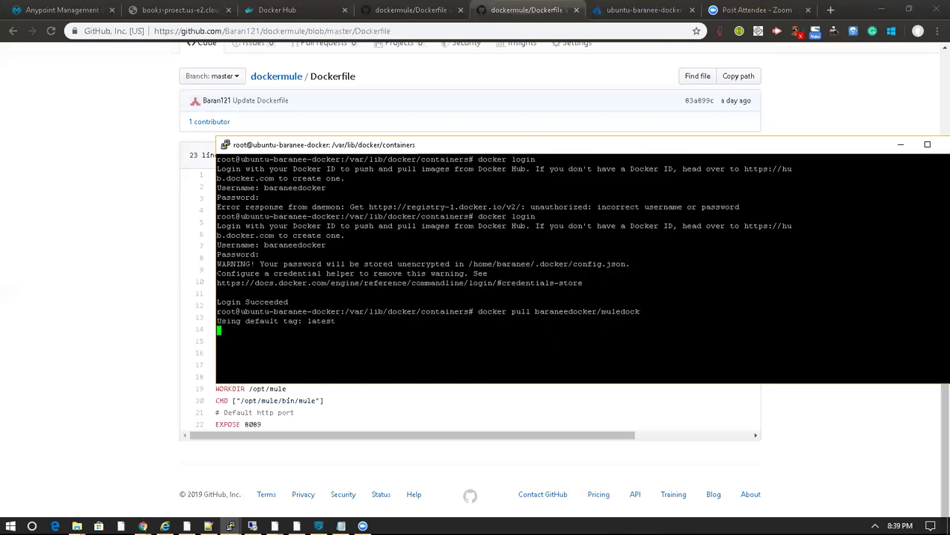
{"action": "left_click", "coordinate": [309, 9]}
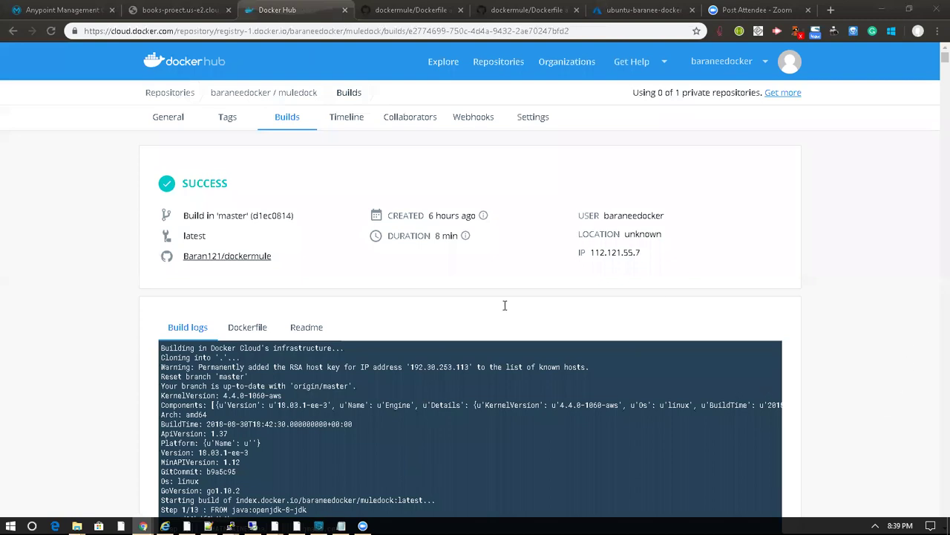
{"action": "key", "text": "alt+Tab"}
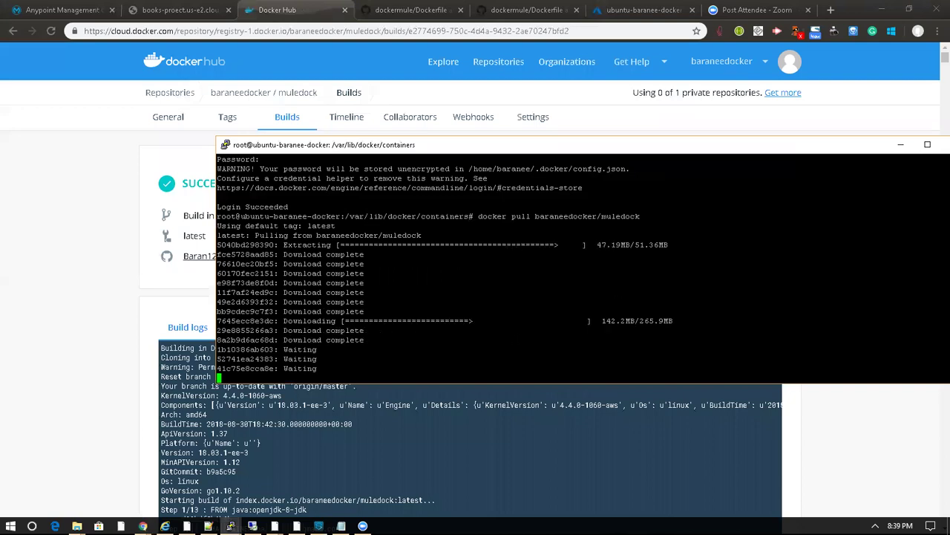
{"action": "key", "text": "alt+Tab"}
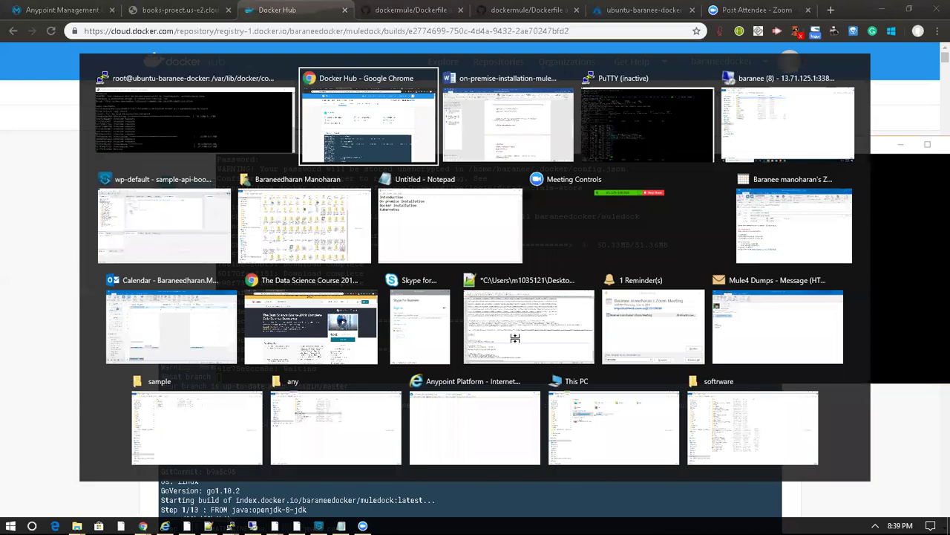
{"action": "key", "text": "alt+Tab"}
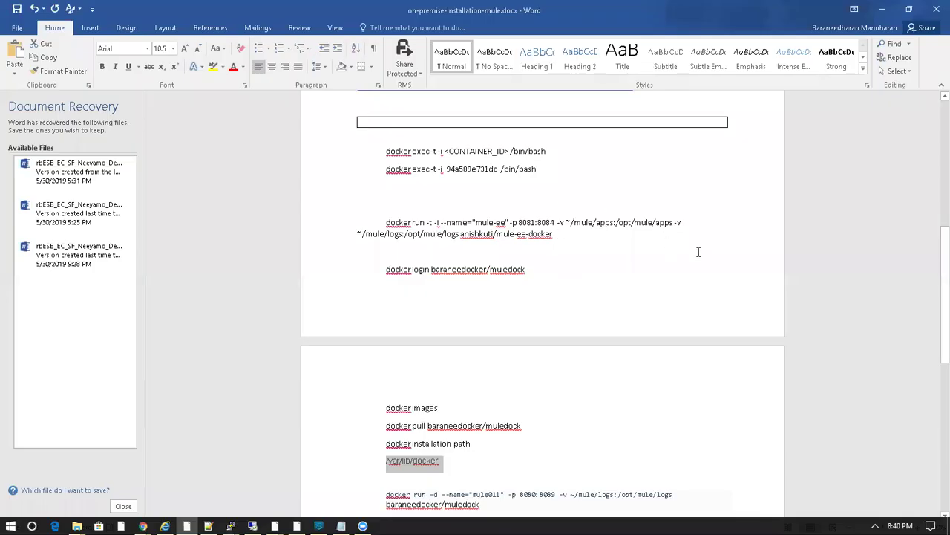
Scroll to the mule011 docker run command, restoring it after an accidental cut.
{"action": "left_click_drag", "start_coordinate": [943, 297], "coordinate": [929, 409]}
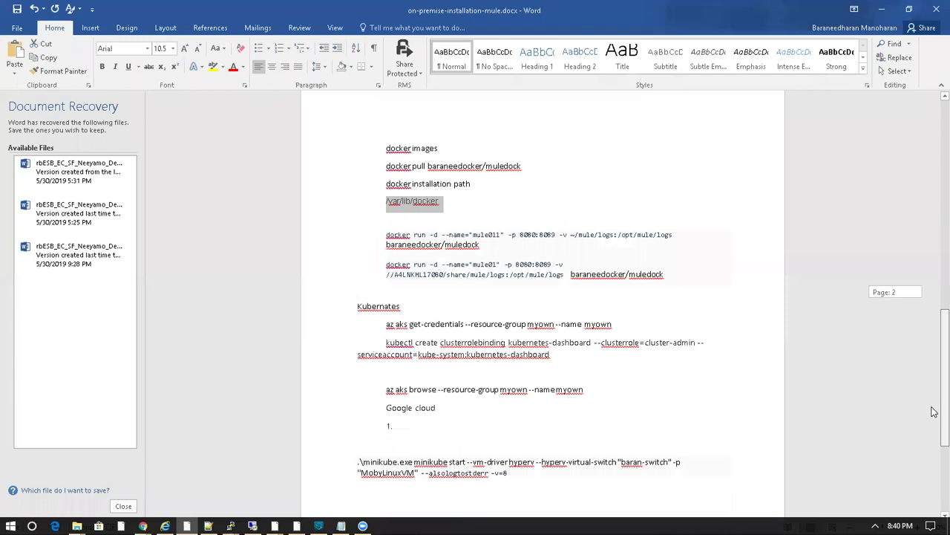
{"action": "scroll", "coordinate": [512, 144], "scroll_direction": "down", "scroll_amount": 1}
{"action": "left_click", "coordinate": [511, 144]}
{"action": "triple_click", "coordinate": [512, 143]}
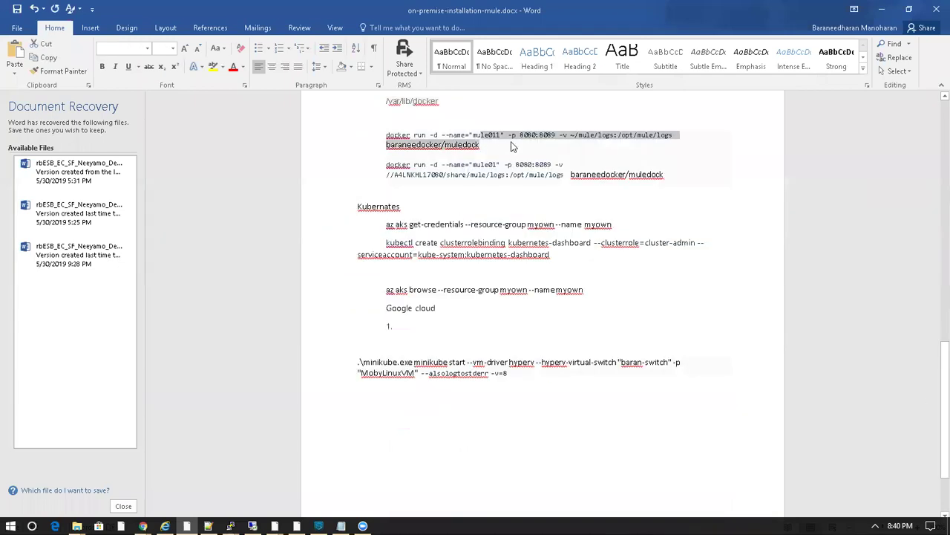
{"action": "key", "text": "ctrl+x"}
{"action": "key", "text": "ctrl+z"}
{"action": "key", "text": "alt+Tab"}
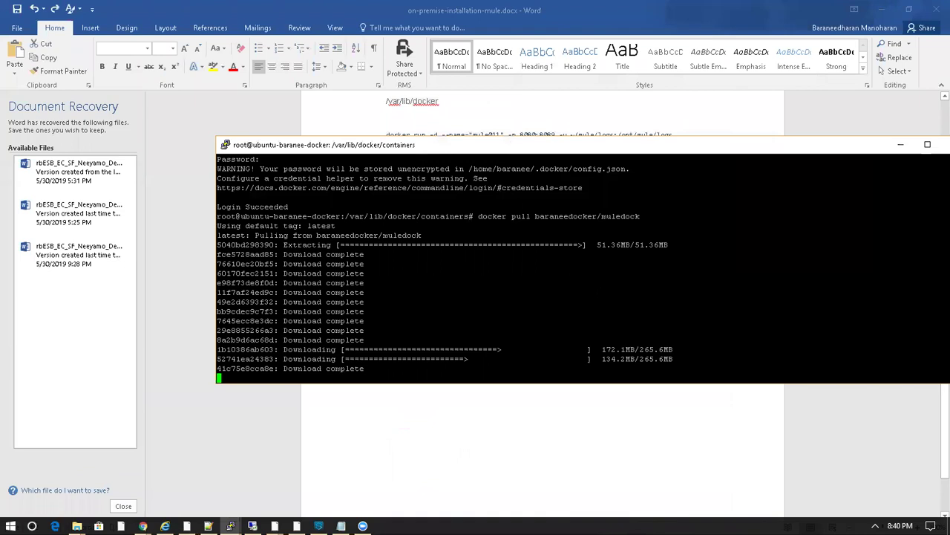
{"action": "key", "text": "alt+Tab"}
{"action": "left_click", "coordinate": [487, 139]}
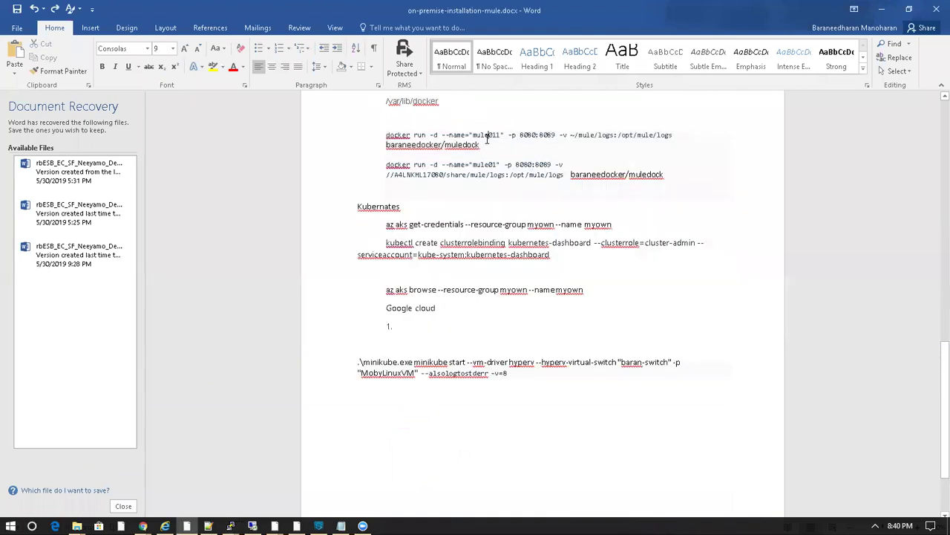
{"action": "double_click", "coordinate": [549, 138]}
Inspect the command's container name, 8080:8089 port mapping and ~/mule/logs:/opt/mule/logs volume paths.
{"action": "left_click", "coordinate": [387, 134]}
{"action": "key", "text": "ctrl+shift+Right"}
{"action": "key", "text": "ctrl+shift+Right"}
{"action": "key", "text": "ctrl+shift+Right"}
{"action": "key", "text": "ctrl+shift+Right"}
{"action": "key", "text": "ctrl+shift+Right"}
{"action": "key", "text": "ctrl+shift+Right"}
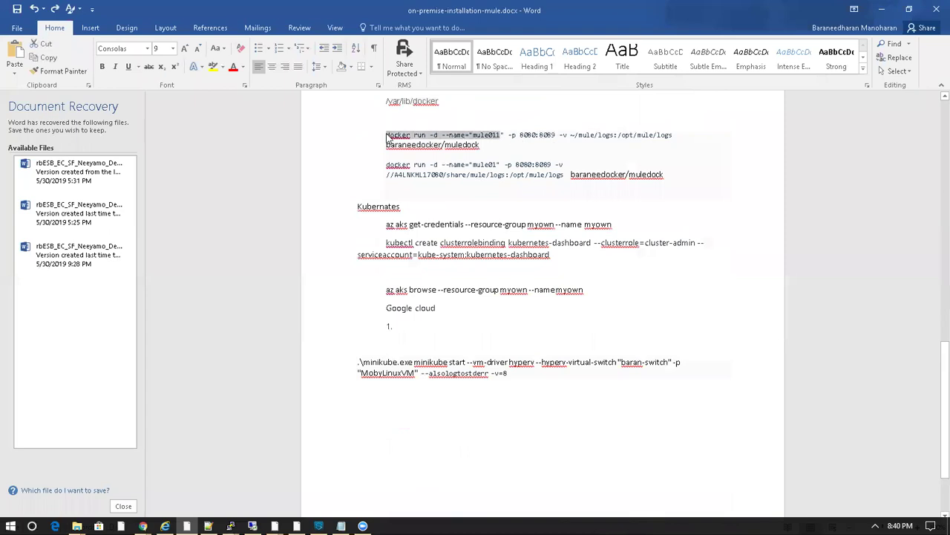
{"action": "key", "text": "shift+Left"}
{"action": "key", "text": "ctrl+shift+Right"}
{"action": "key", "text": "ctrl+shift+Right"}
{"action": "key", "text": "ctrl+shift+Right"}
{"action": "key", "text": "ctrl+shift+Right"}
{"action": "key", "text": "ctrl+shift+Right"}
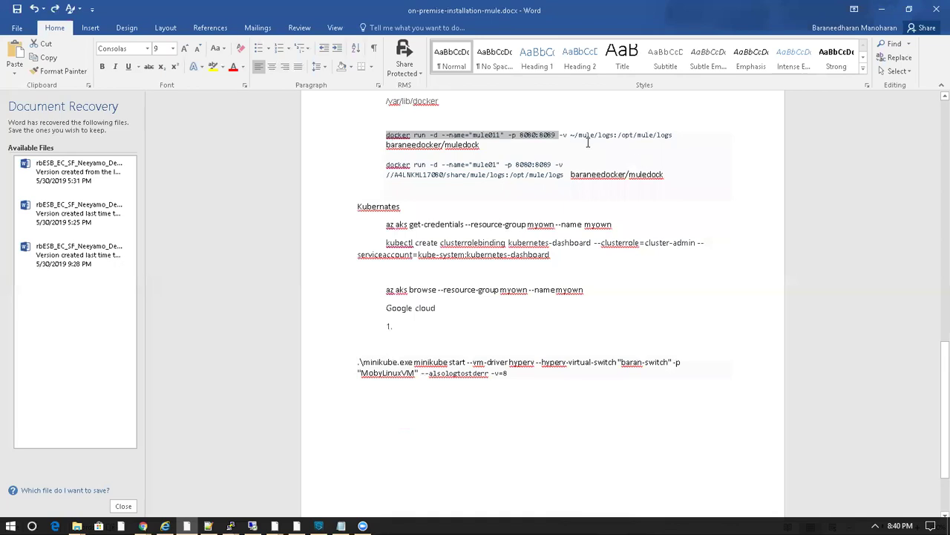
{"action": "left_click", "coordinate": [674, 136], "text": "shift"}
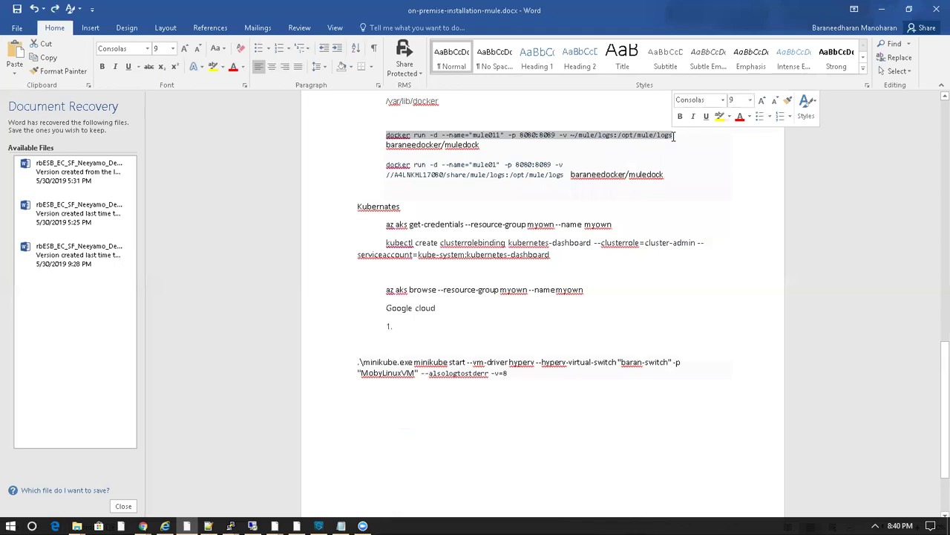
{"action": "left_click", "coordinate": [656, 136]}
{"action": "key", "text": "Left"}
{"action": "key", "text": "Left"}
{"action": "key", "text": "Left"}
{"action": "key", "text": "Left"}
{"action": "key", "text": "Left"}
{"action": "key", "text": "Left"}
{"action": "key", "text": "Left"}
{"action": "key", "text": "Left"}
{"action": "key", "text": "Left"}
{"action": "key", "text": "ctrl+shift+Left"}
{"action": "key", "text": "ctrl+shift+Left"}
{"action": "key", "text": "ctrl+shift+Left"}
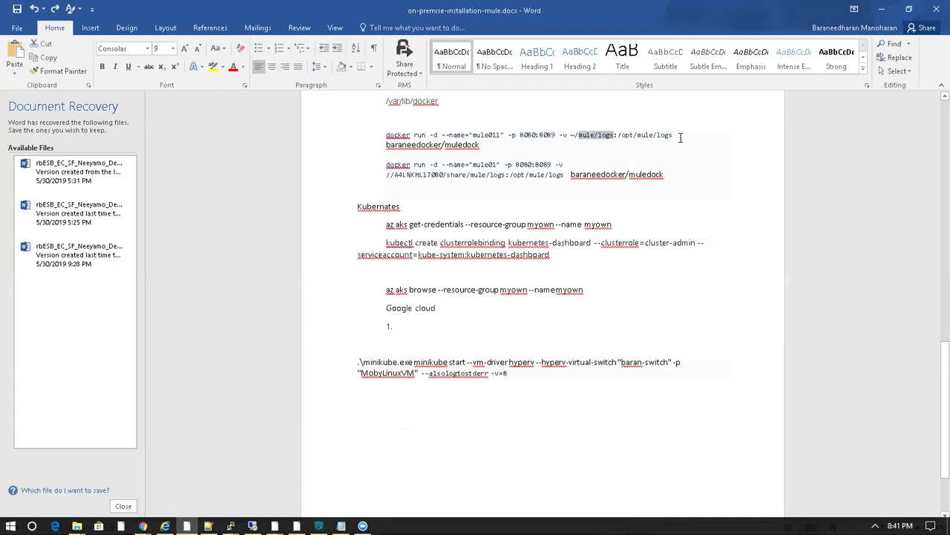
{"action": "left_click", "coordinate": [680, 137]}
{"action": "key", "text": "ctrl+shift+Left"}
{"action": "key", "text": "ctrl+shift+Left"}
{"action": "key", "text": "ctrl+shift+Left"}
{"action": "key", "text": "ctrl+shift+Left"}
{"action": "key", "text": "ctrl+shift+Left"}
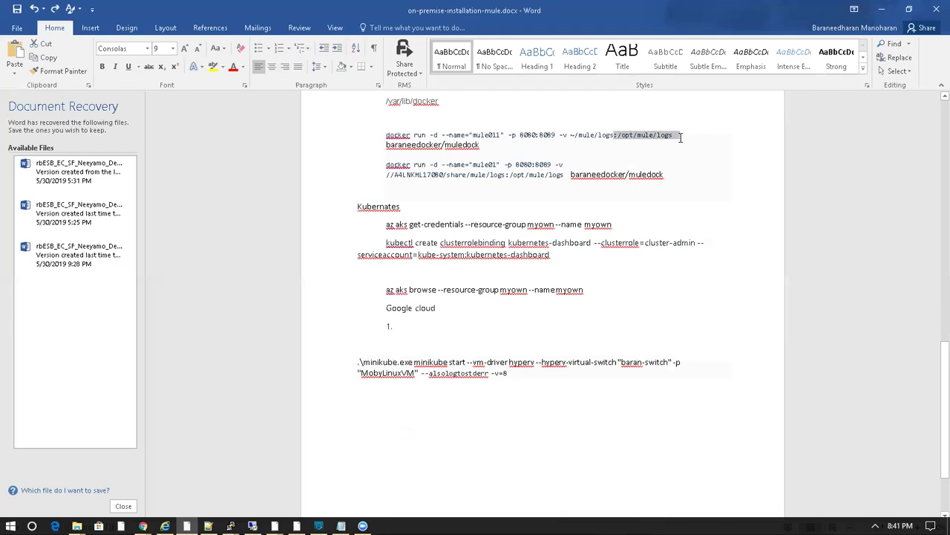
Select the docker run command through the muledock image name and check the pull's progress.
{"action": "key", "text": "Home"}
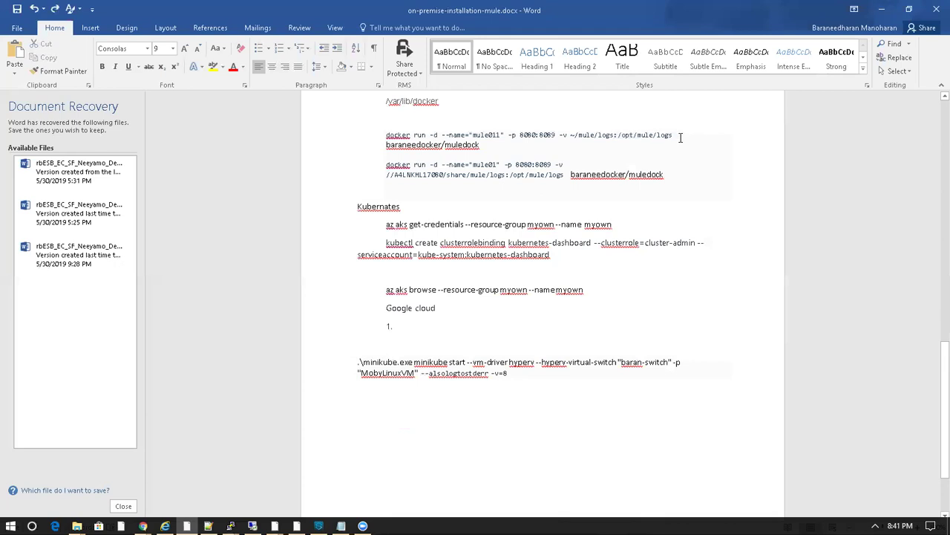
{"action": "key", "text": "shift+Down"}
{"action": "key", "text": "shift+End"}
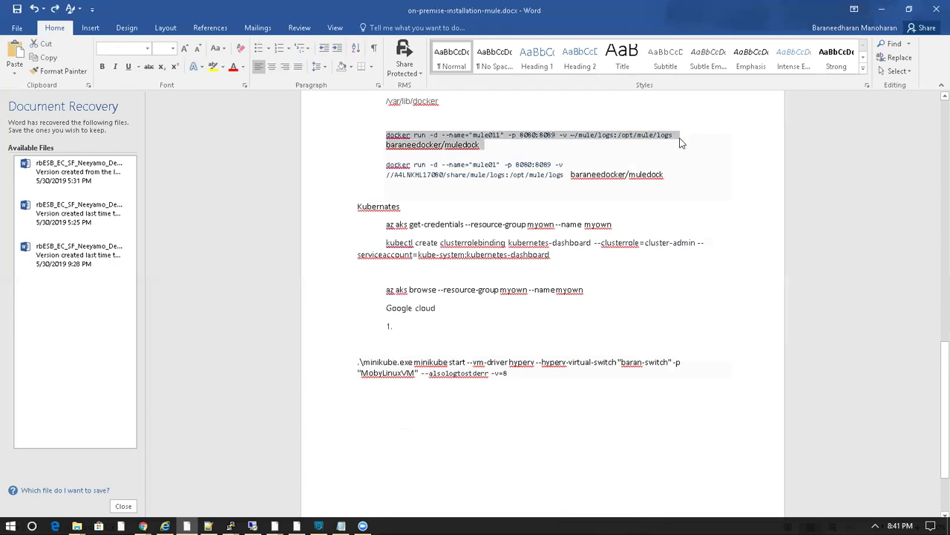
{"action": "key", "text": "alt+Tab"}
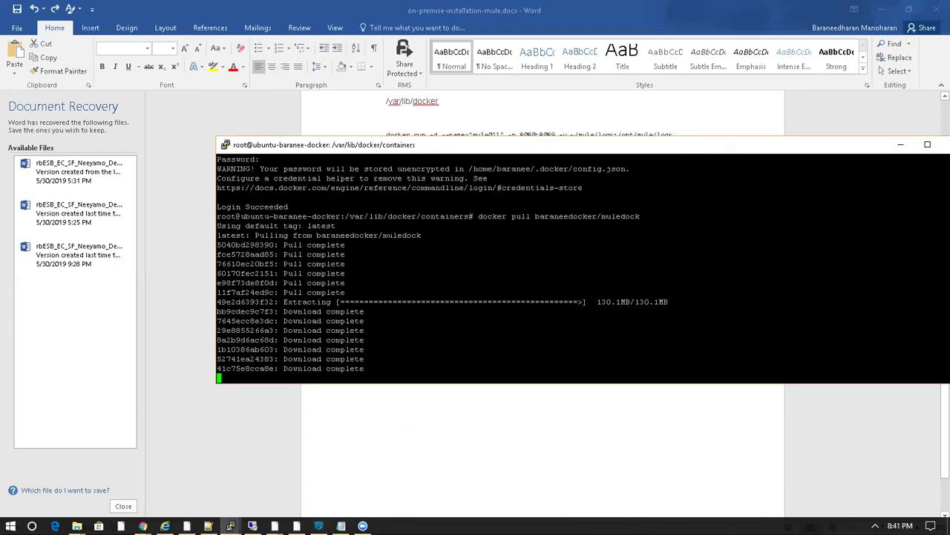
{"action": "key", "text": "alt+Tab"}
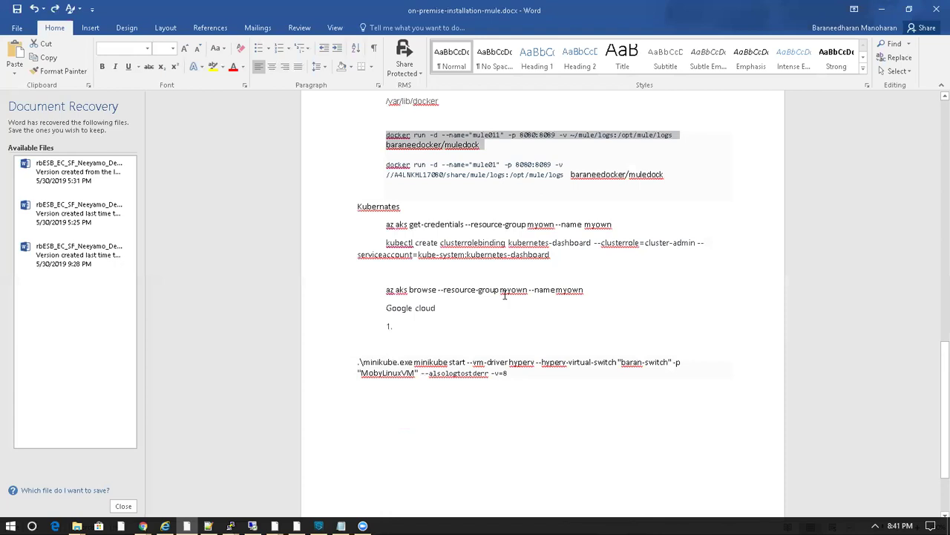
{"action": "left_click", "coordinate": [496, 144]}
{"action": "key", "text": "Return"}
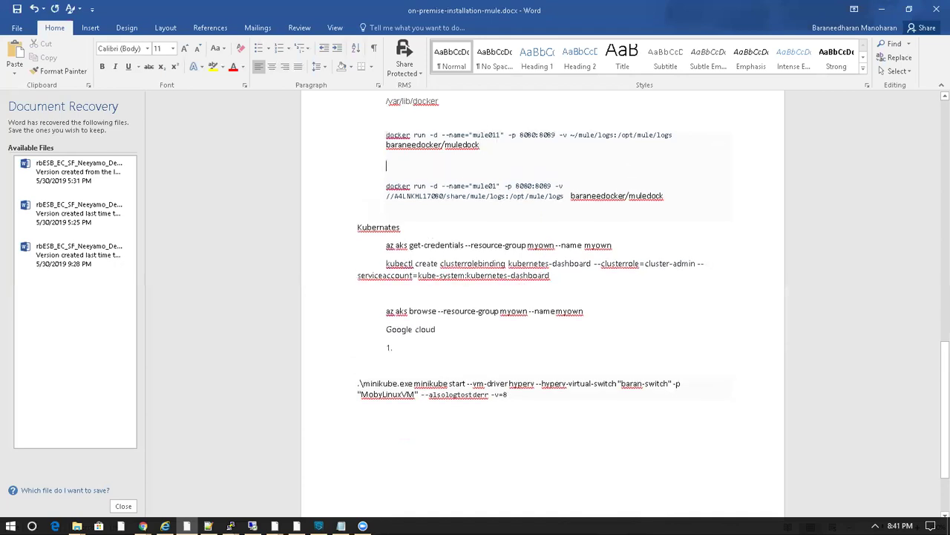
{"action": "type", "text": "http://localhost:8080/sampleht"}
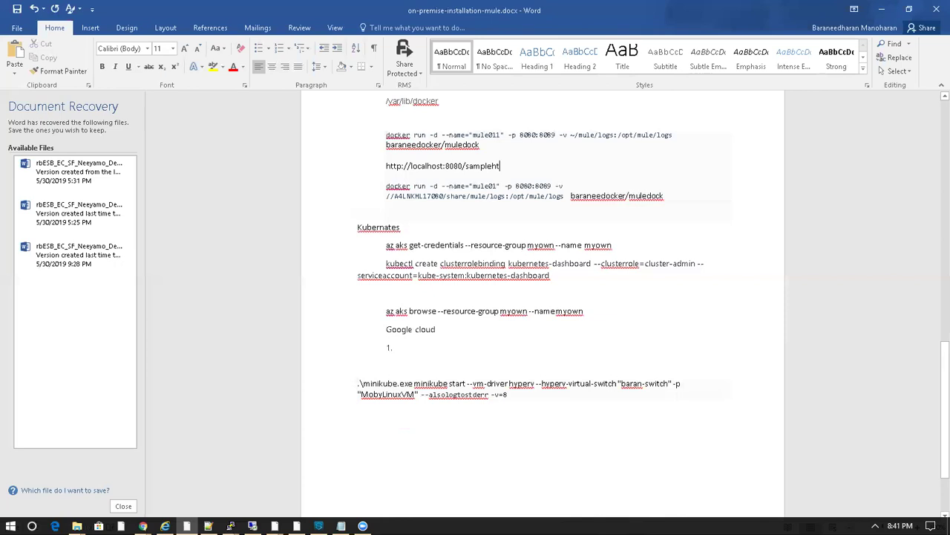
{"action": "type", "text": "r"}
{"action": "double_click", "coordinate": [455, 166]}
{"action": "left_click", "coordinate": [599, 174]}
{"action": "double_click", "coordinate": [530, 135]}
{"action": "left_click", "coordinate": [505, 166]}
{"action": "type", "text": "curl"}
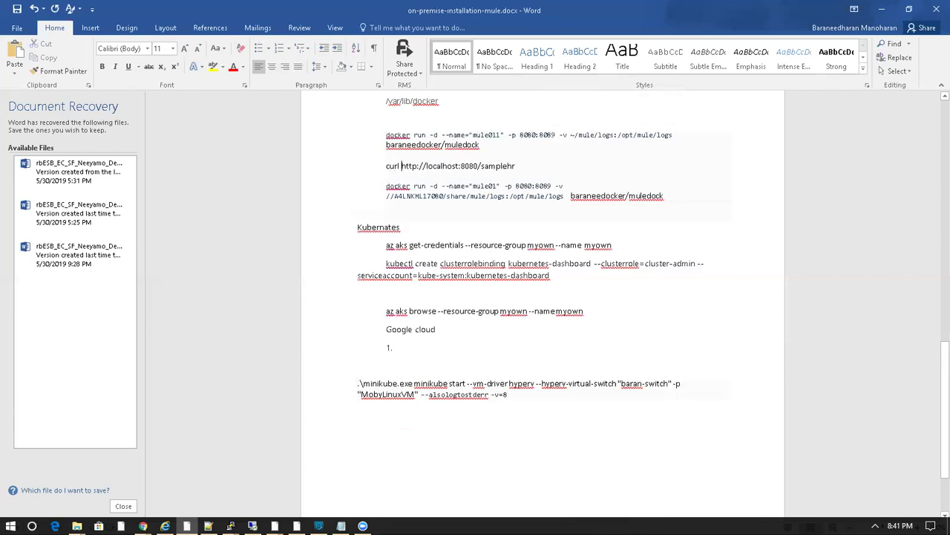
{"action": "triple_click", "coordinate": [508, 168]}
Select the whole docker run command paragraph for use in the terminal.
{"action": "key", "text": "alt+Tab"}
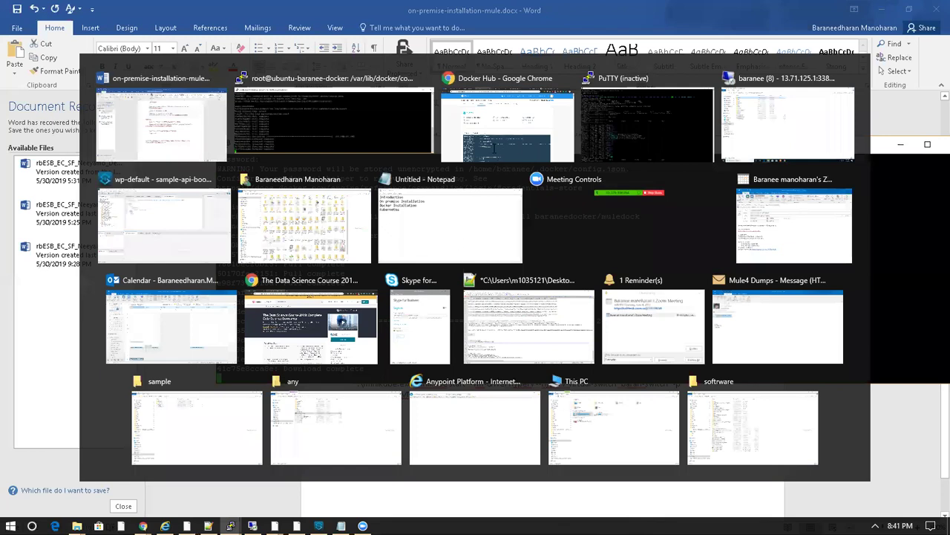
{"action": "left_click", "coordinate": [490, 144]}
{"action": "triple_click", "coordinate": [490, 144]}
{"action": "key", "text": "ctrl+c"}
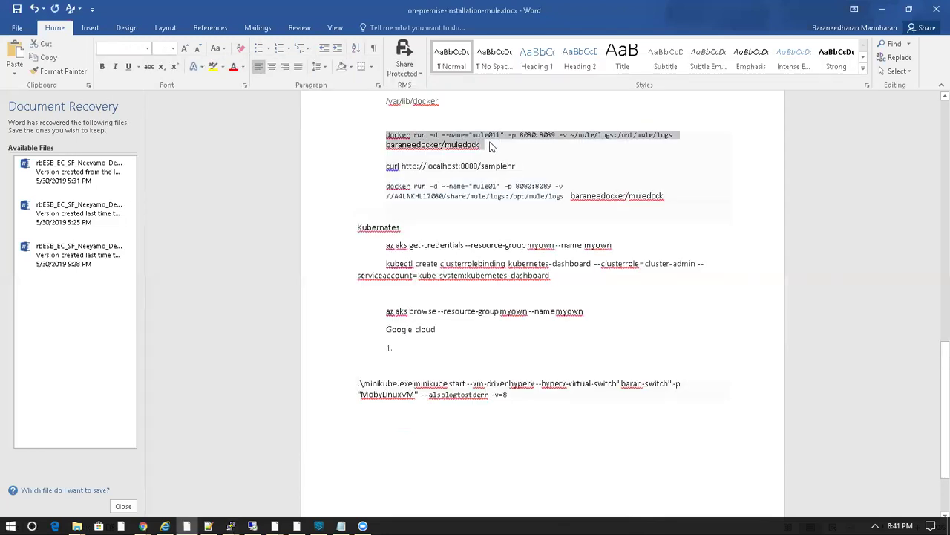
{"action": "key", "text": "alt+Tab"}
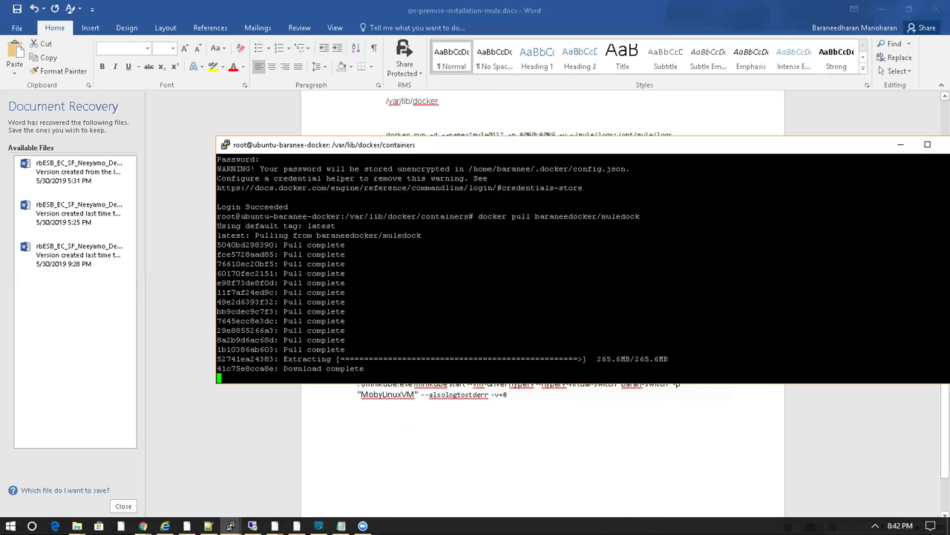
Paste and run the mule011 docker run command (-p 8080:8089, logs volume), then enter docker ps.
{"action": "key", "text": "alt+Tab"}
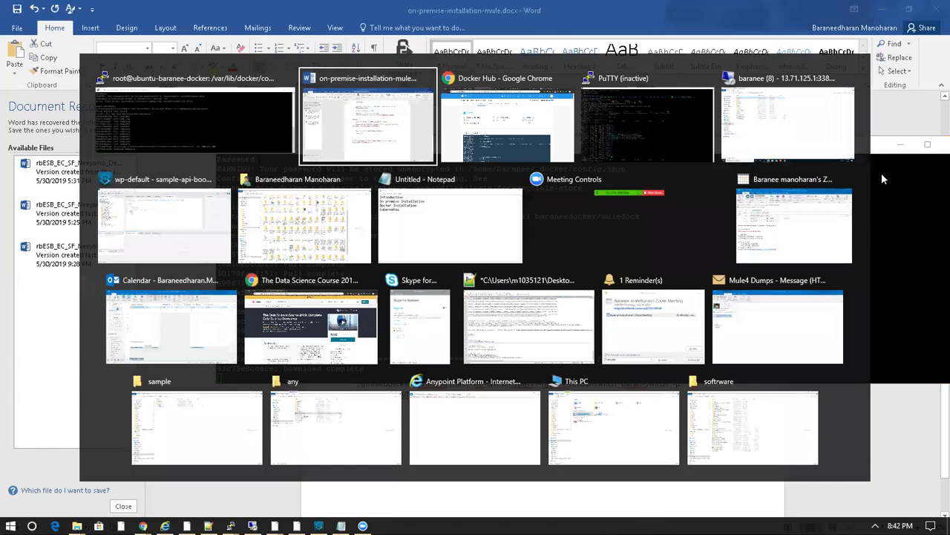
{"action": "left_click", "coordinate": [507, 119]}
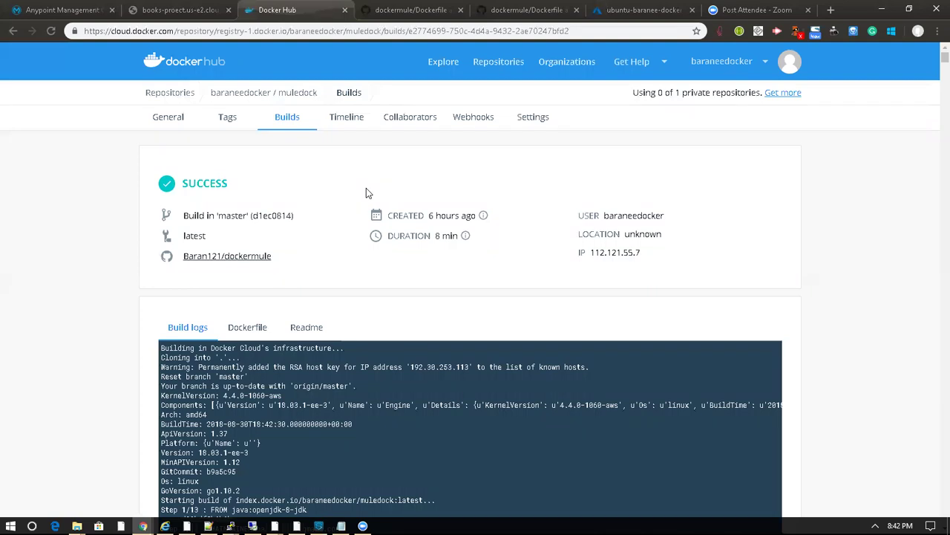
{"action": "key", "text": "alt+Tab"}
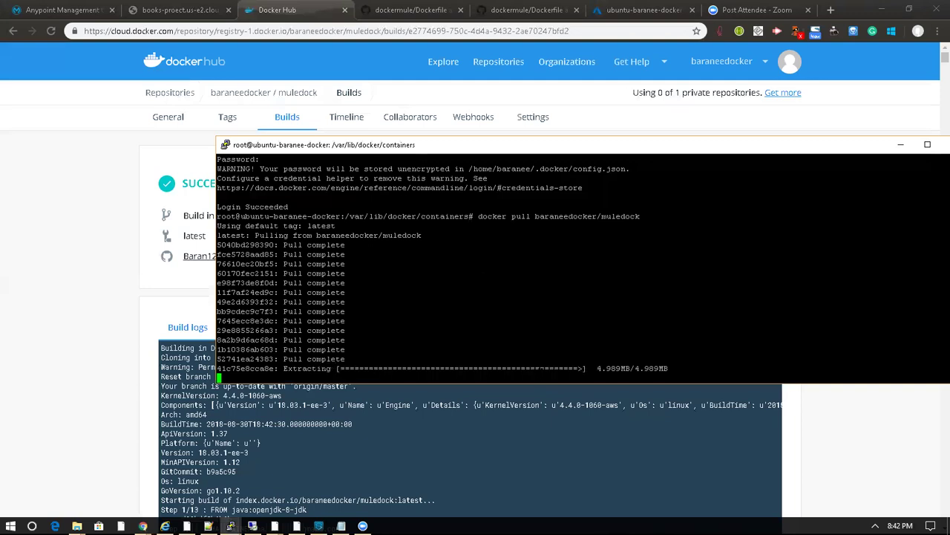
{"action": "key", "text": "shift+Insert"}
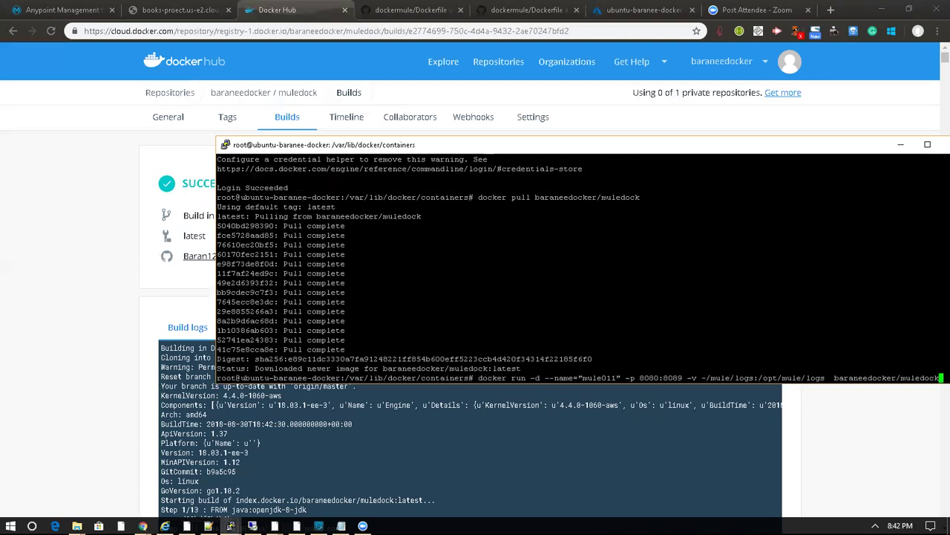
{"action": "key", "text": "Return"}
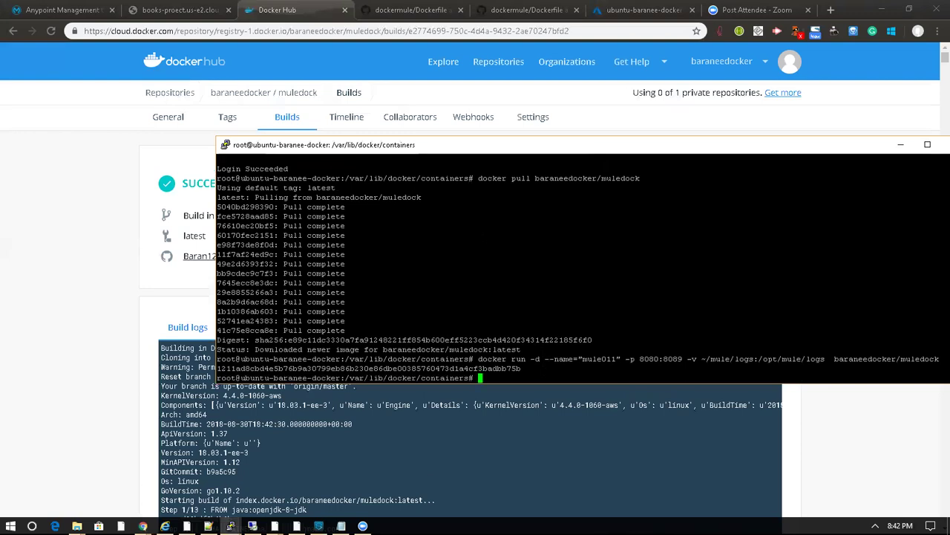
{"action": "type", "text": "docker "}
{"action": "type", "text": "ps"}
{"action": "key", "text": "Return"}
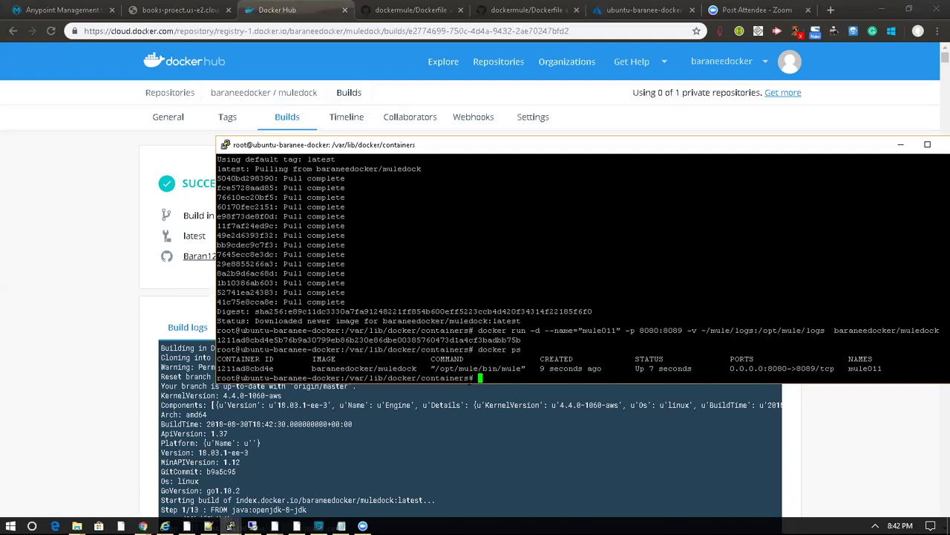
{"action": "key", "text": "alt+Tab"}
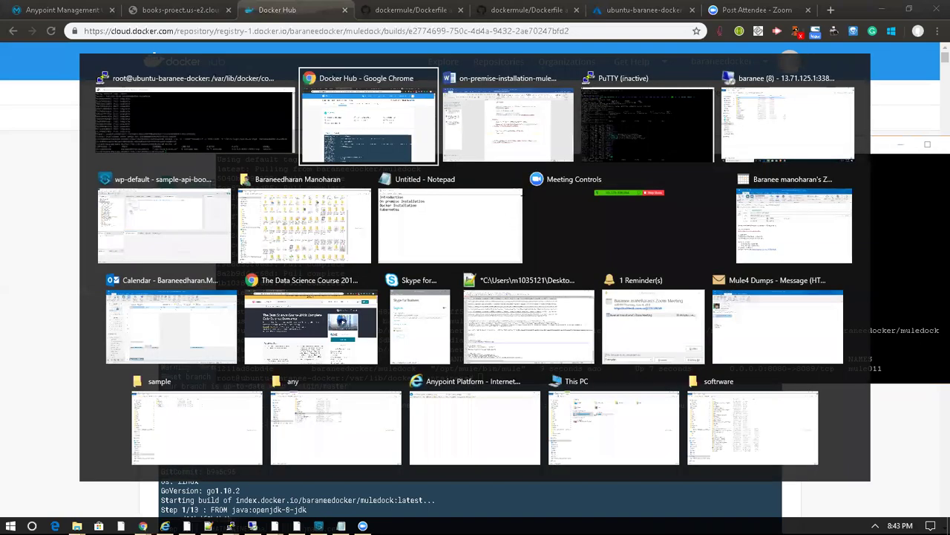
{"action": "left_click", "coordinate": [530, 163]}
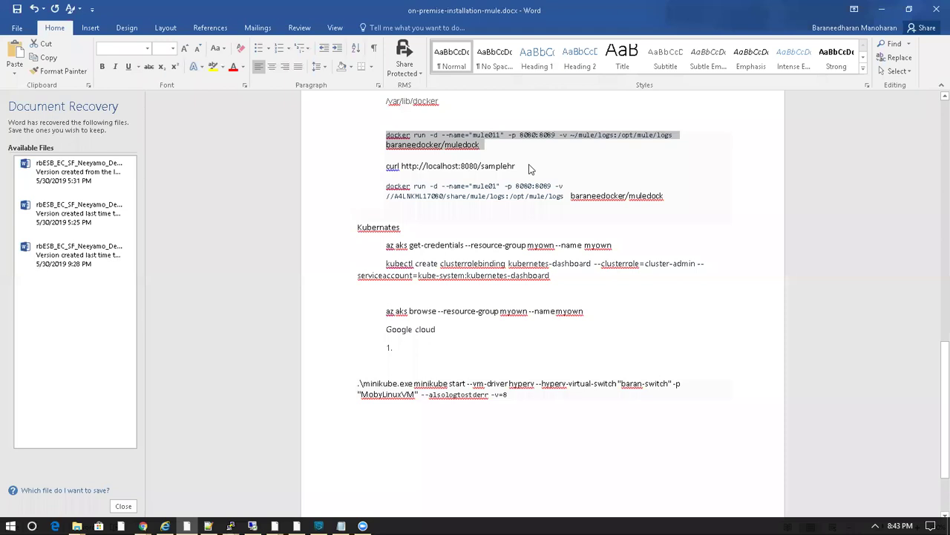
{"action": "left_click_drag", "start_coordinate": [530, 169], "coordinate": [386, 166]}
{"action": "key", "text": "ctrl+c"}
{"action": "key", "text": "alt+Tab"}
{"action": "right_click", "coordinate": [386, 166]}
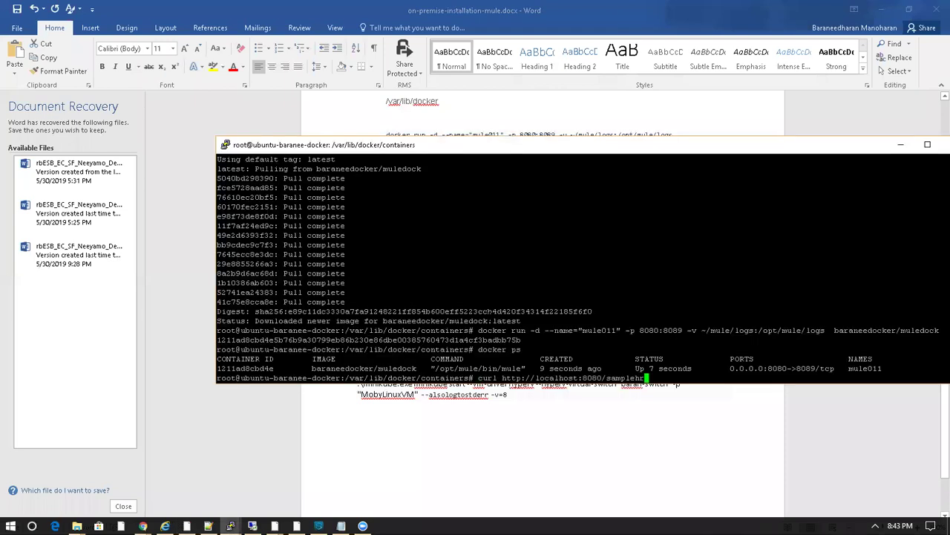
{"action": "key", "text": "Return"}
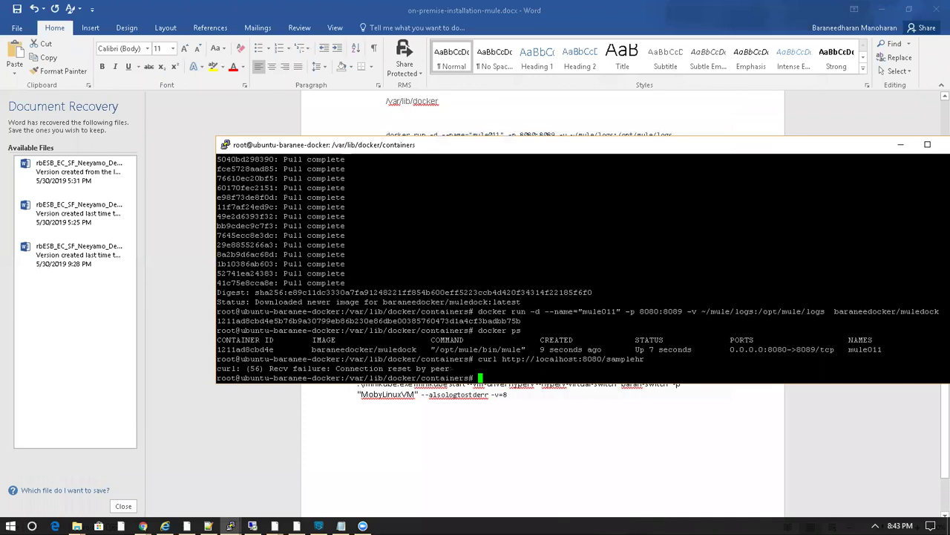
{"action": "double_click", "coordinate": [488, 145]}
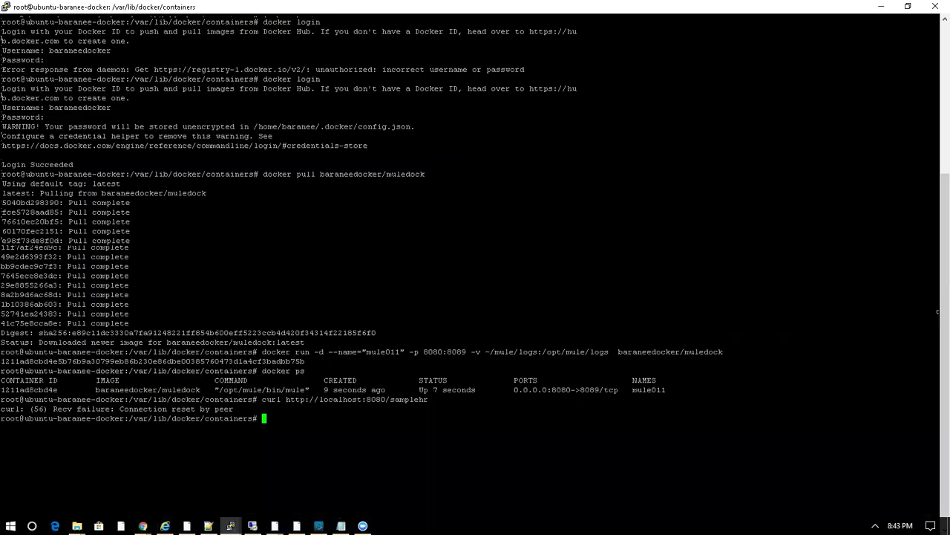
Retry the samplehr curl request with retyped and edited URLs, then abandon the command line.
{"action": "key", "text": "Return"}
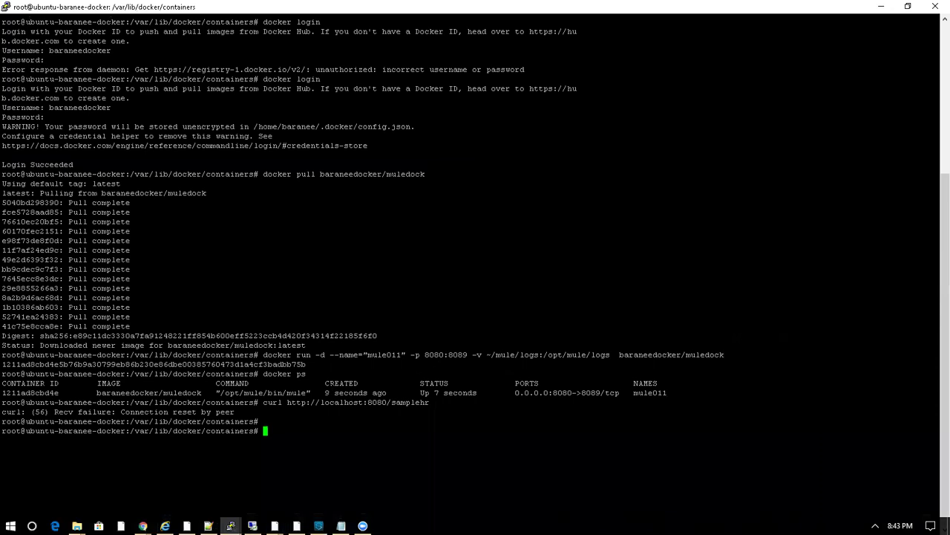
{"action": "type", "text": "curl http:\\\\localhost:8080"}
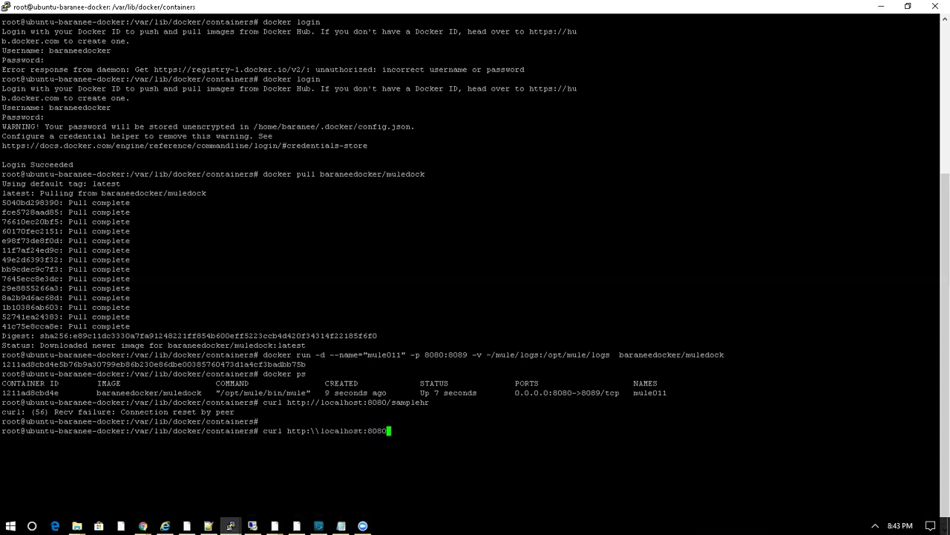
{"action": "type", "text": "/sameplehr"}
{"action": "key", "text": "Return"}
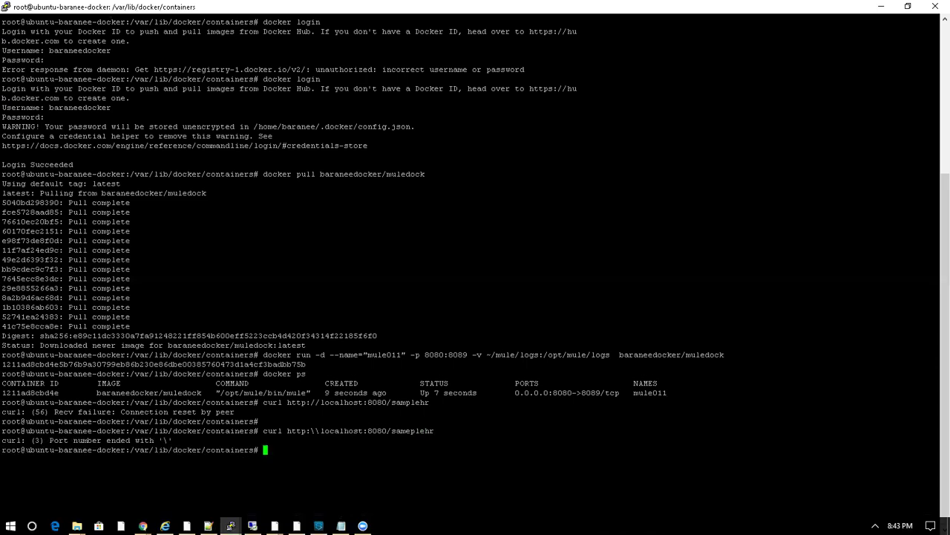
{"action": "key", "text": "Up"}
{"action": "key", "text": "Left"}
{"action": "key", "text": "Left"}
{"action": "key", "text": "Left"}
{"action": "key", "text": "Left"}
{"action": "key", "text": "Left"}
{"action": "key", "text": "Left"}
{"action": "key", "text": "Left"}
{"action": "key", "text": "Left"}
{"action": "key", "text": "Left"}
{"action": "key", "text": "Left"}
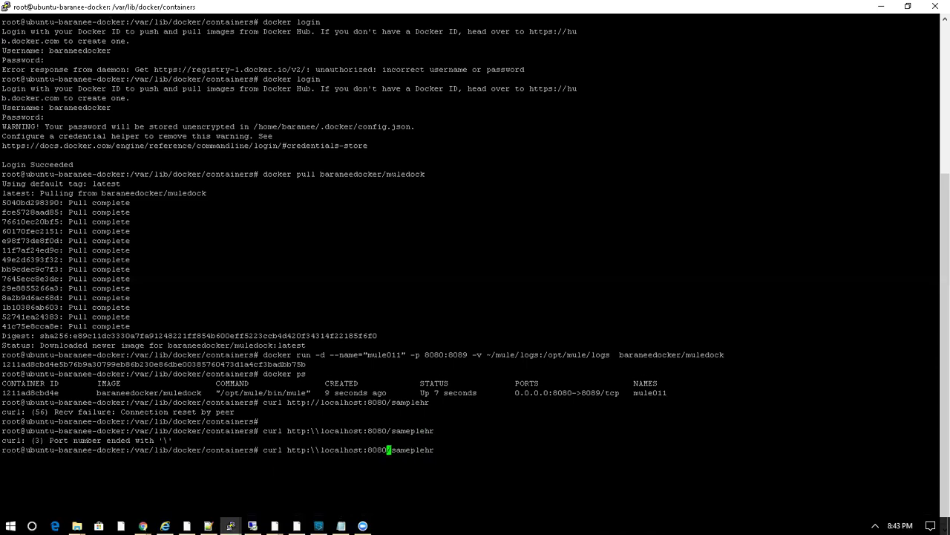
{"action": "key", "text": "Delete"}
{"action": "type", "text": "\\"}
{"action": "key", "text": "Return"}
{"action": "key", "text": "Up"}
{"action": "key", "text": "Left"}
{"action": "key", "text": "Left"}
{"action": "key", "text": "Left"}
{"action": "key", "text": "Left"}
{"action": "key", "text": "Left"}
{"action": "key", "text": "Left"}
{"action": "key", "text": "Left"}
{"action": "key", "text": "Left"}
{"action": "key", "text": "Left"}
{"action": "key", "text": "Left"}
{"action": "key", "text": "Left"}
{"action": "key", "text": "Left"}
{"action": "key", "text": "Left"}
{"action": "key", "text": "ctrl+c"}
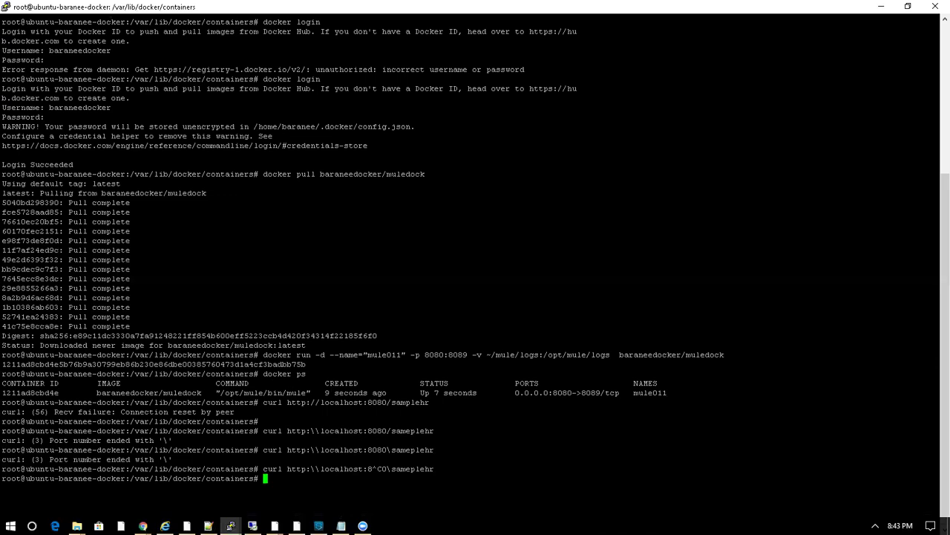
Go to ~/mule, list its contents, then enter logs and list the six Mule log files.
{"action": "type", "text": "cd ~"}
{"action": "key", "text": "Return"}
{"action": "type", "text": "cd mule"}
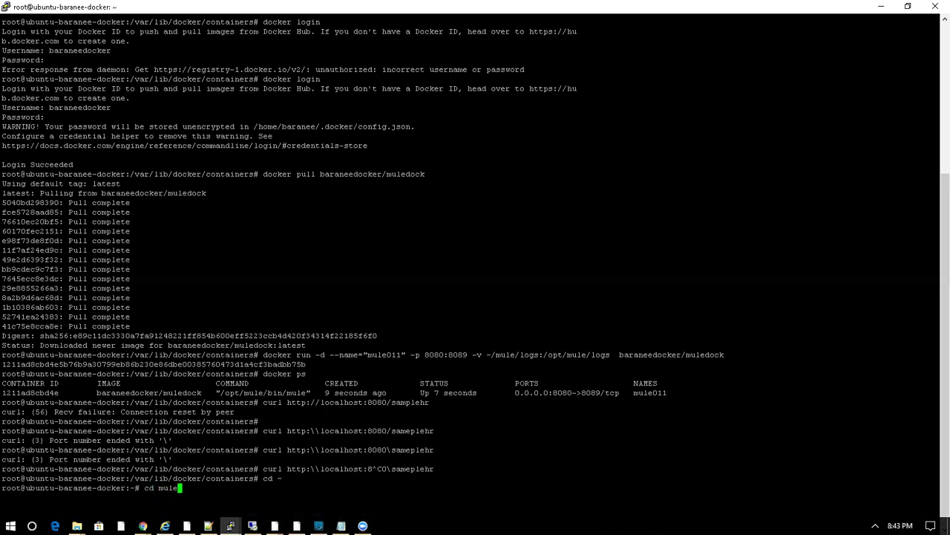
{"action": "key", "text": "Return"}
{"action": "type", "text": "cd log"}
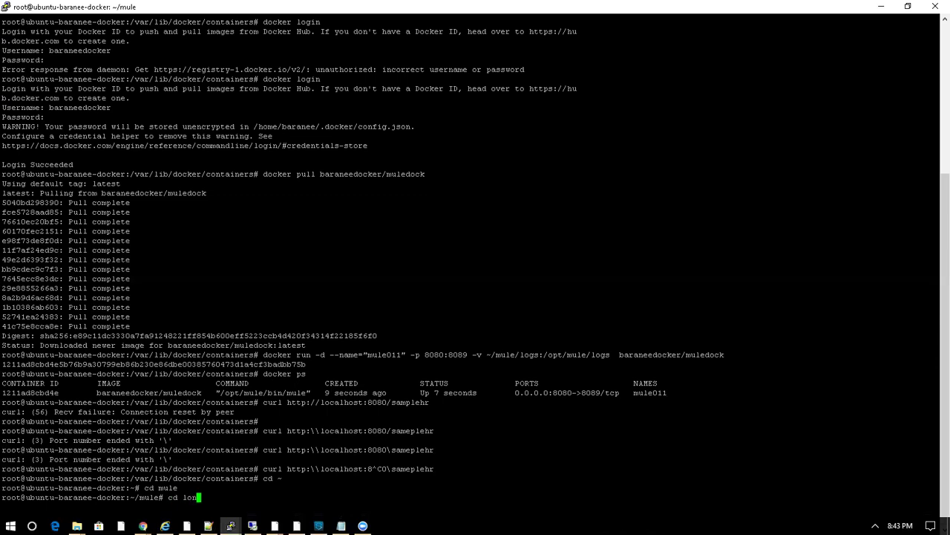
{"action": "key", "text": "Return"}
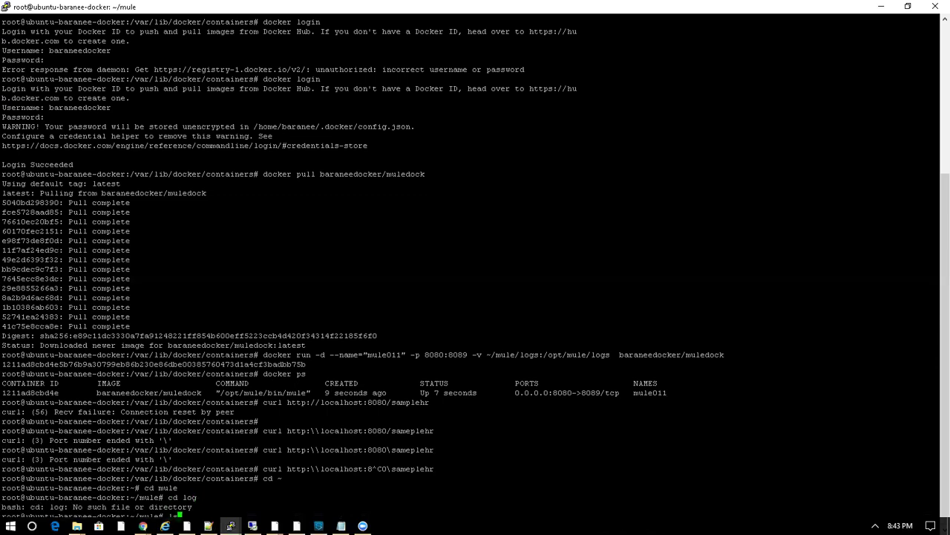
{"action": "type", "text": "clear"}
{"action": "key", "text": "Return"}
{"action": "type", "text": "ls"}
{"action": "key", "text": "Return"}
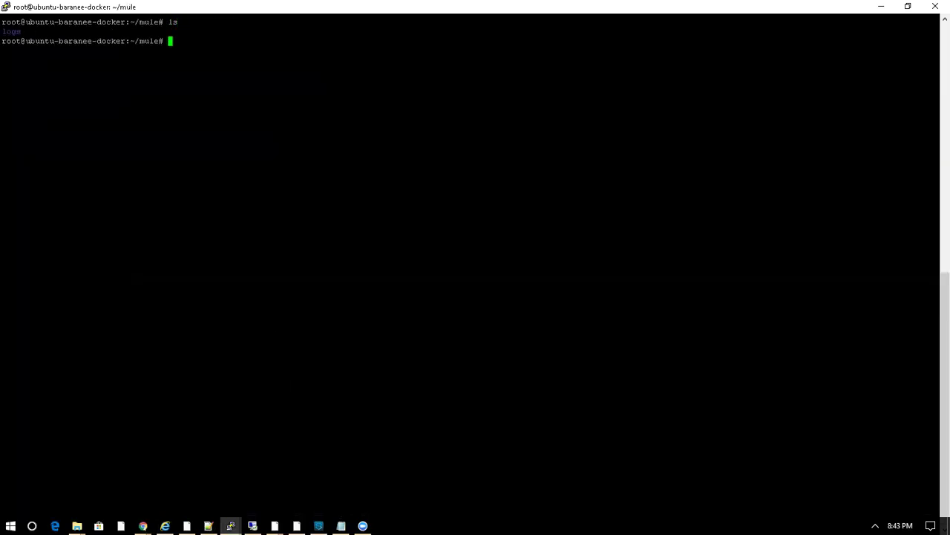
{"action": "type", "text": "cd logs"}
{"action": "key", "text": "Return"}
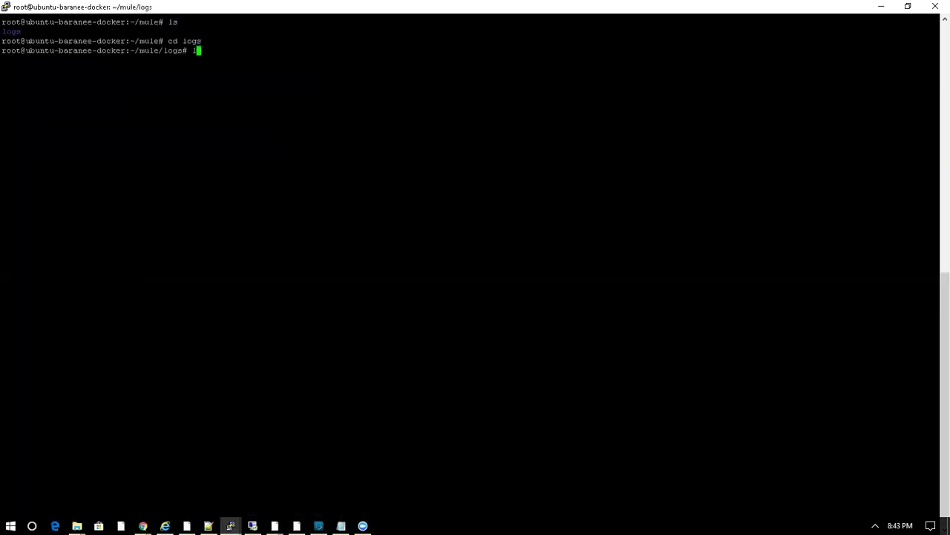
{"action": "type", "text": "ls"}
{"action": "key", "text": "Return"}
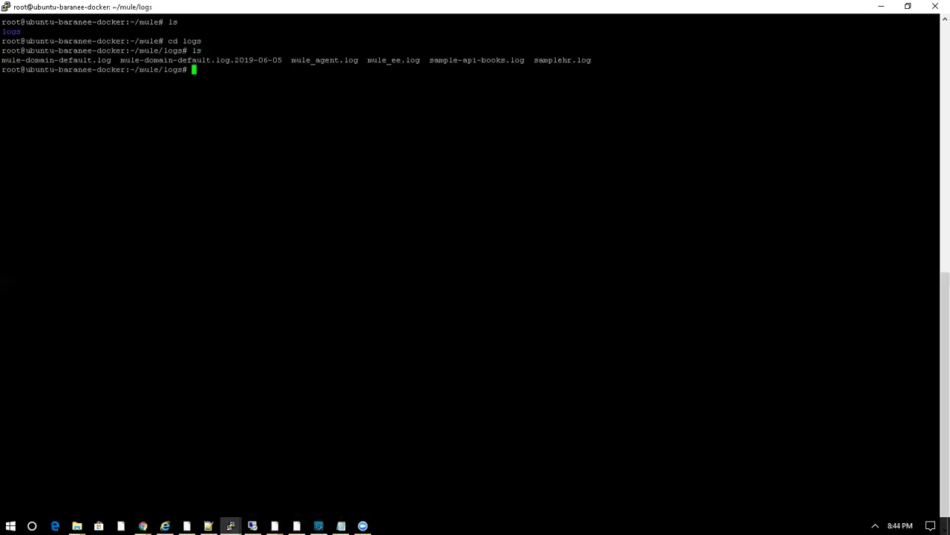
Print the contents of samplehr.log with cat.
{"action": "double_click", "coordinate": [556, 60]}
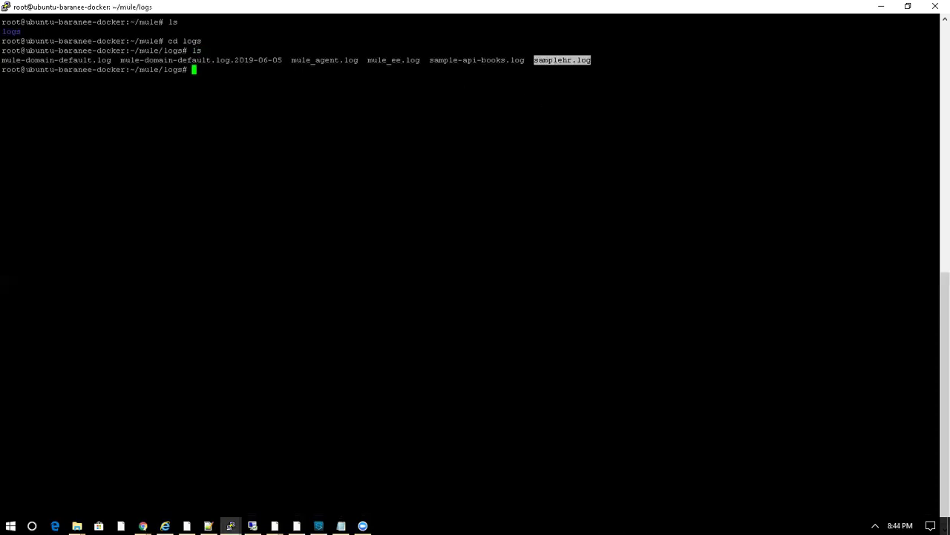
{"action": "type", "text": "cat"}
{"action": "key", "text": "shift+Insert"}
{"action": "key", "text": "Return"}
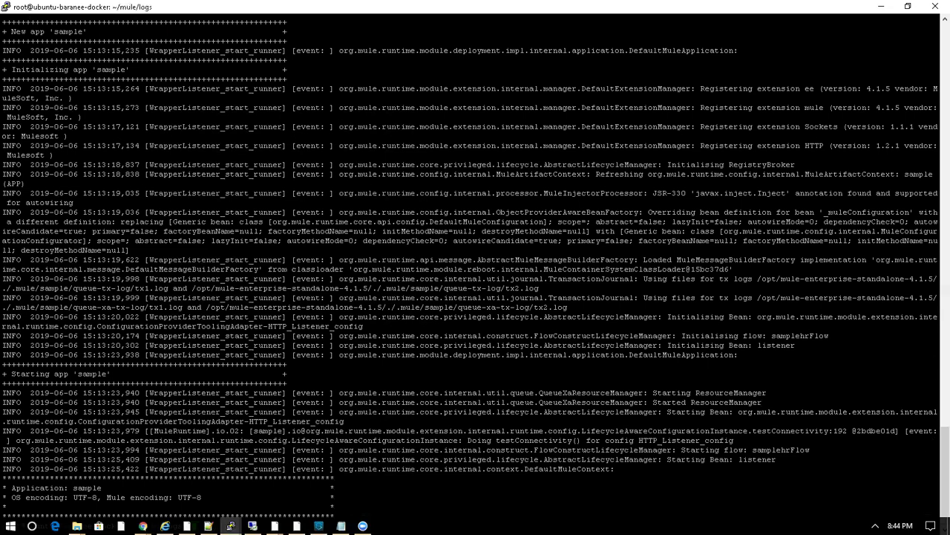
Clear the screen and rerun the recalled curl request twice, both failing with a port-number error.
{"action": "key", "text": "alt+Tab"}
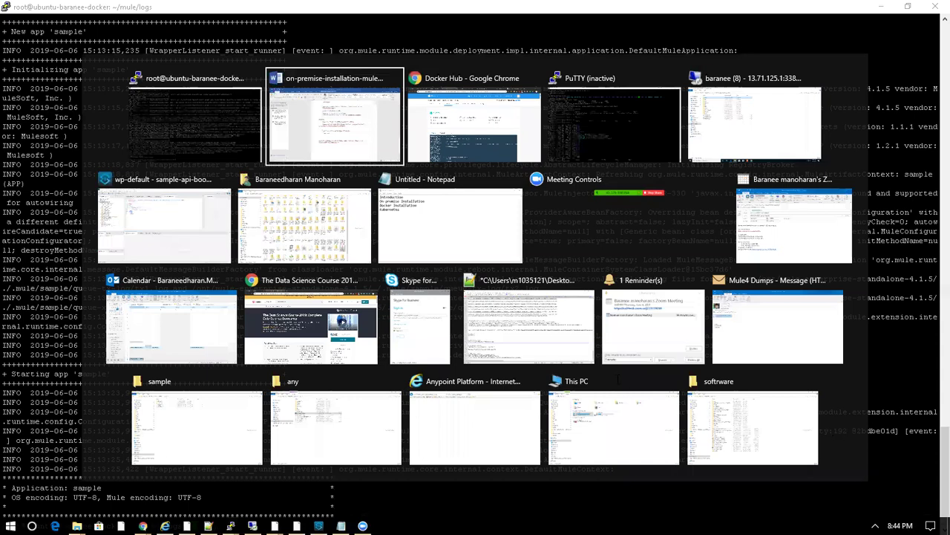
{"action": "key", "text": "Escape"}
{"action": "key", "text": "ctrl+c"}
{"action": "key", "text": "Return"}
{"action": "key", "text": "Return"}
{"action": "key", "text": "Return"}
{"action": "key", "text": "Return"}
{"action": "key", "text": "Return"}
{"action": "key", "text": "Return"}
{"action": "key", "text": "Return"}
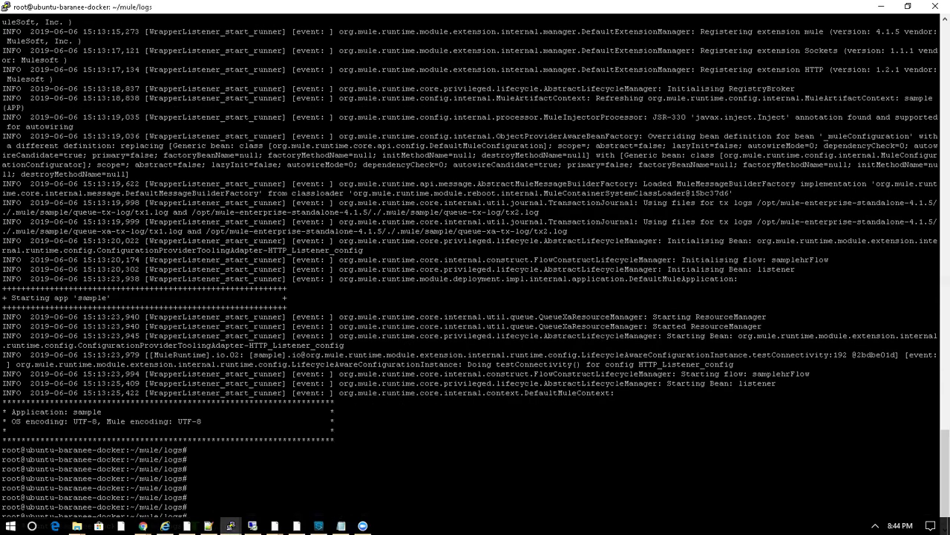
{"action": "key", "text": "ctrl+l"}
{"action": "key", "text": "Up"}
{"action": "key", "text": "ctrl+u"}
{"action": "type", "text": "cd logs"}
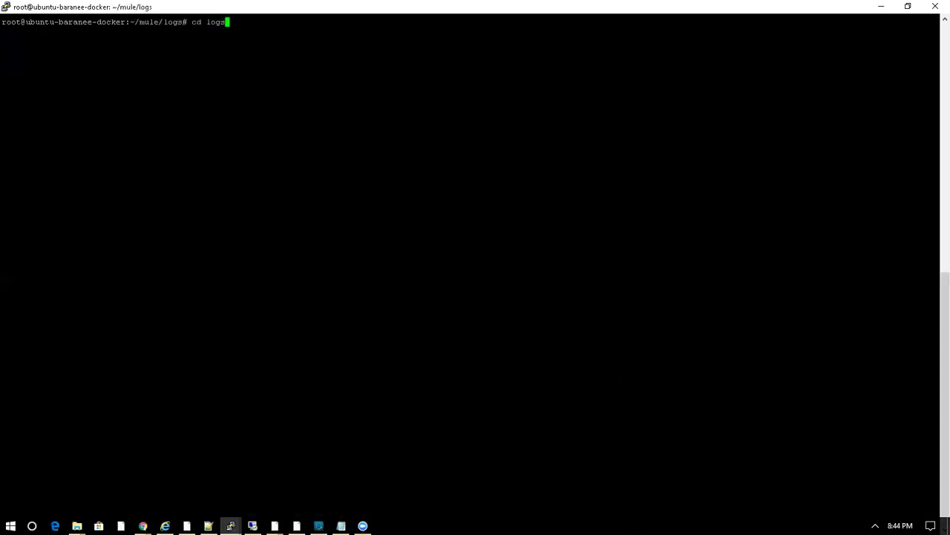
{"action": "key", "text": "Up"}
{"action": "key", "text": "Up"}
{"action": "key", "text": "Up"}
{"action": "key", "text": "Up"}
{"action": "key", "text": "Up"}
{"action": "key", "text": "Up"}
{"action": "key", "text": "Return"}
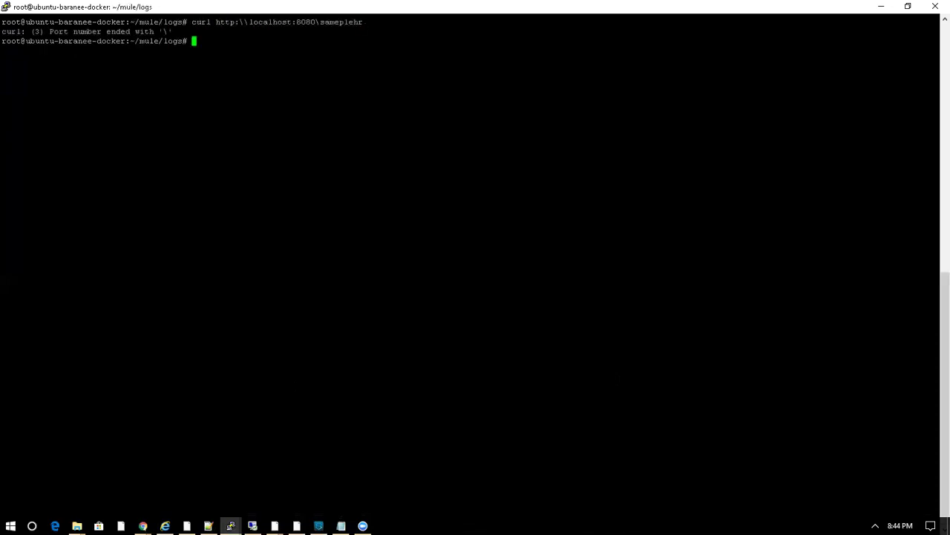
{"action": "key", "text": "Up"}
{"action": "key", "text": "Up"}
{"action": "key", "text": "Up"}
{"action": "key", "text": "Up"}
{"action": "key", "text": "Up"}
{"action": "key", "text": "Up"}
{"action": "key", "text": "Up"}
{"action": "key", "text": "Up"}
{"action": "key", "text": "Up"}
{"action": "key", "text": "Up"}
{"action": "key", "text": "Return"}
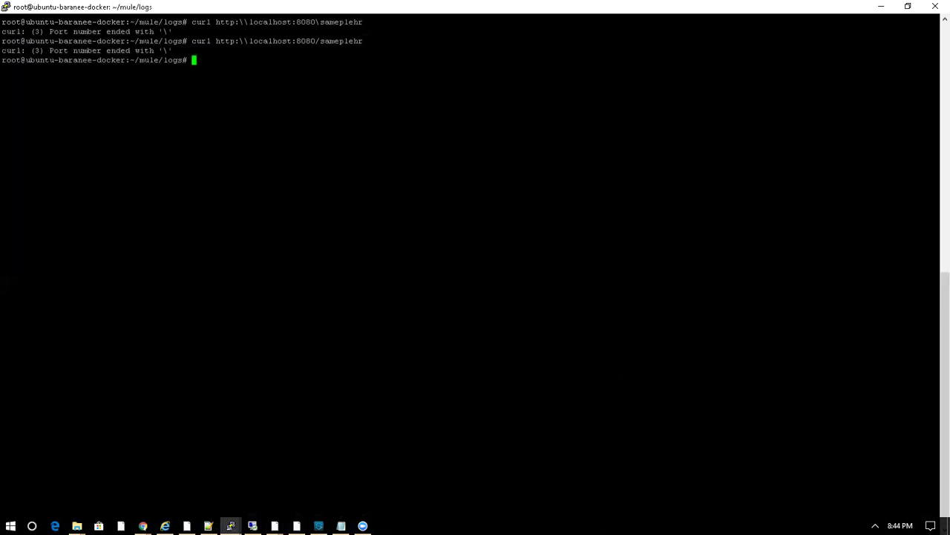
{"action": "key", "text": "Up"}
{"action": "key", "text": "ctrl+Left"}
{"action": "key", "text": "alt+Tab"}
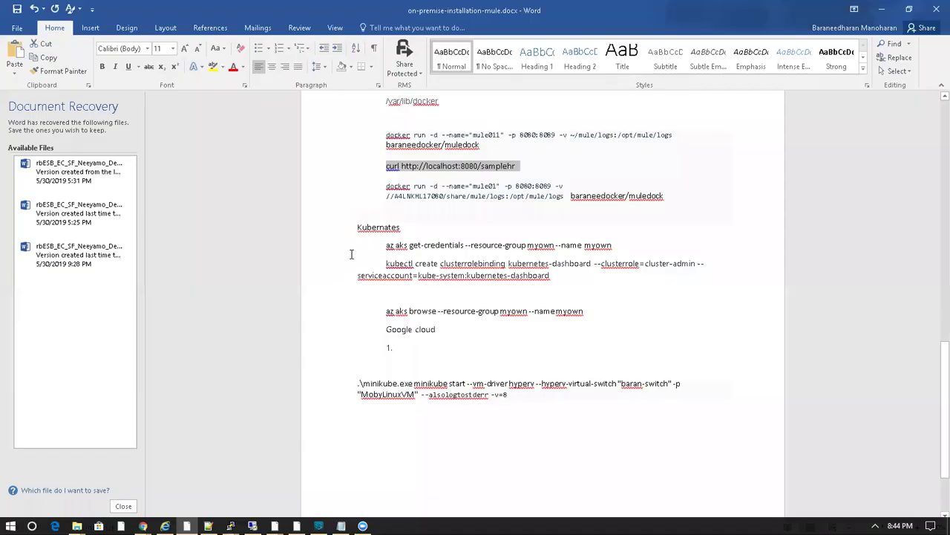
{"action": "key", "text": "alt+Tab"}
{"action": "key", "text": "ctrl+c"}
{"action": "right_click", "coordinate": [351, 254]}
{"action": "key", "text": "Return"}
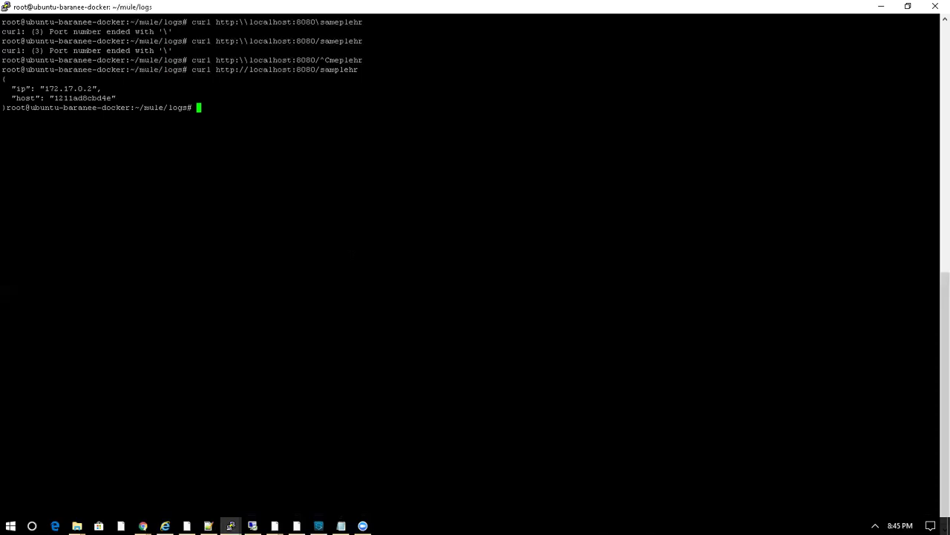
{"action": "type", "text": "cd /var/lib/docker/con"}
Change into /var/lib/docker/containers and then into the running container's ID folder.
{"action": "key", "text": "Tab"}
{"action": "key", "text": "Return"}
{"action": "type", "text": "l"}
{"action": "type", "text": "s"}
{"action": "key", "text": "Return"}
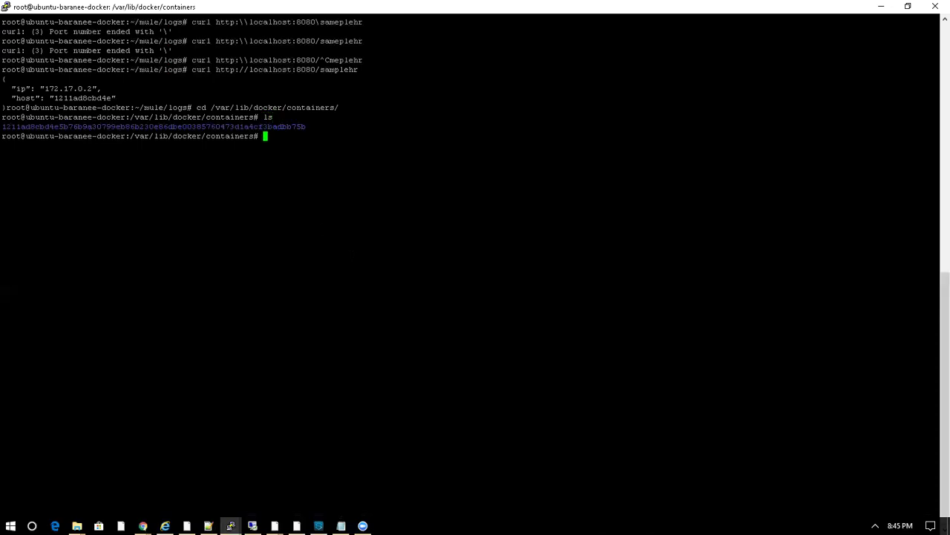
{"action": "left_click_drag", "start_coordinate": [3, 127], "coordinate": [305, 127]}
{"action": "type", "text": "cd"}
{"action": "key", "text": "shift+Insert"}
{"action": "key", "text": "Return"}
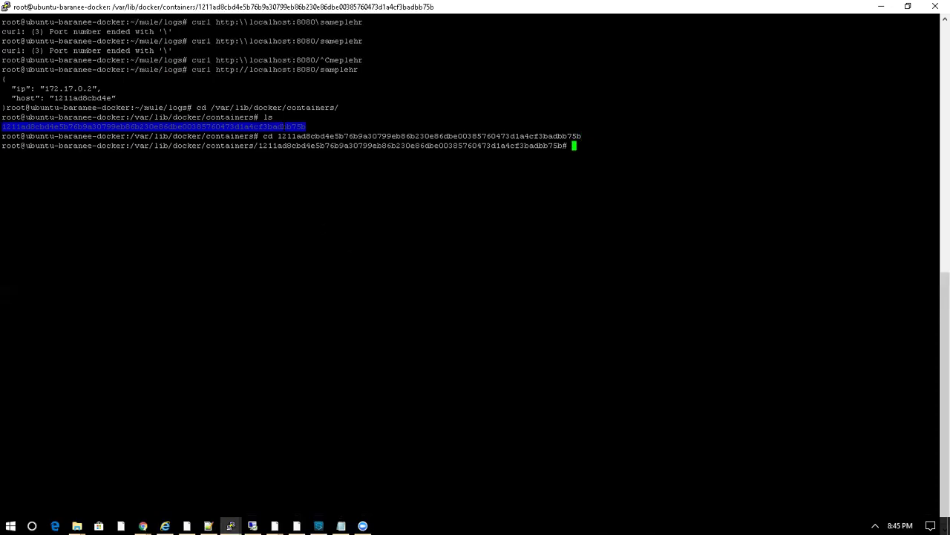
Print the container's -json.log file to confirm the sample app deployed.
{"action": "type", "text": "ls"}
{"action": "key", "text": "Return"}
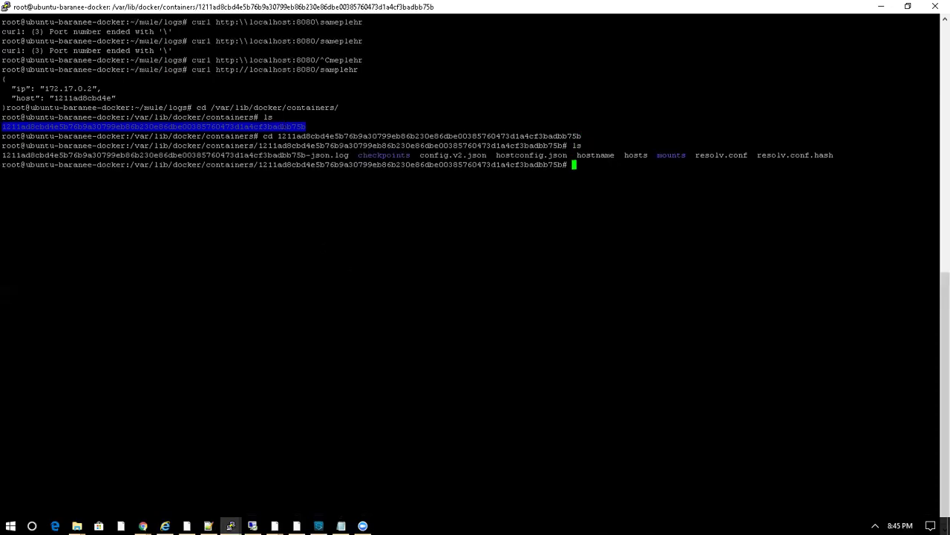
{"action": "double_click", "coordinate": [258, 155]}
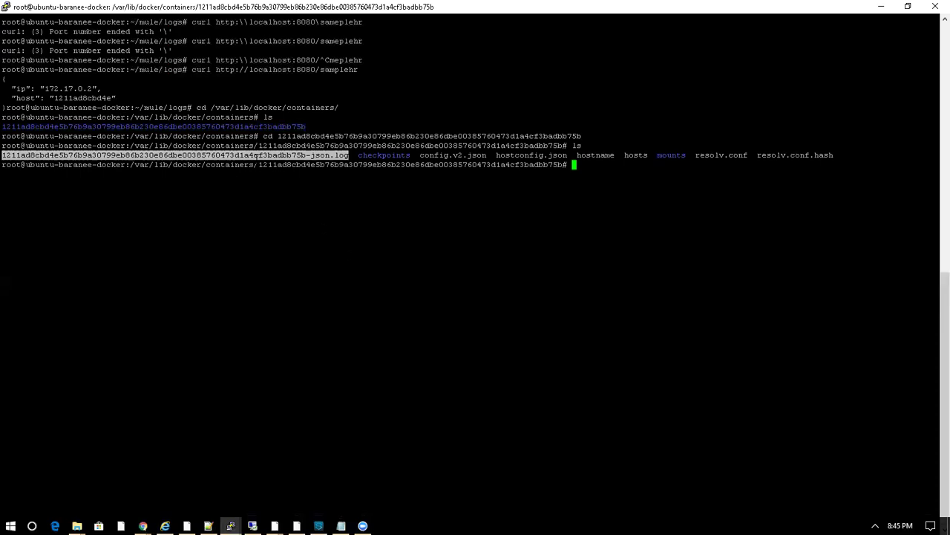
{"action": "type", "text": "cat"}
{"action": "right_click", "coordinate": [258, 156]}
{"action": "key", "text": "Return"}
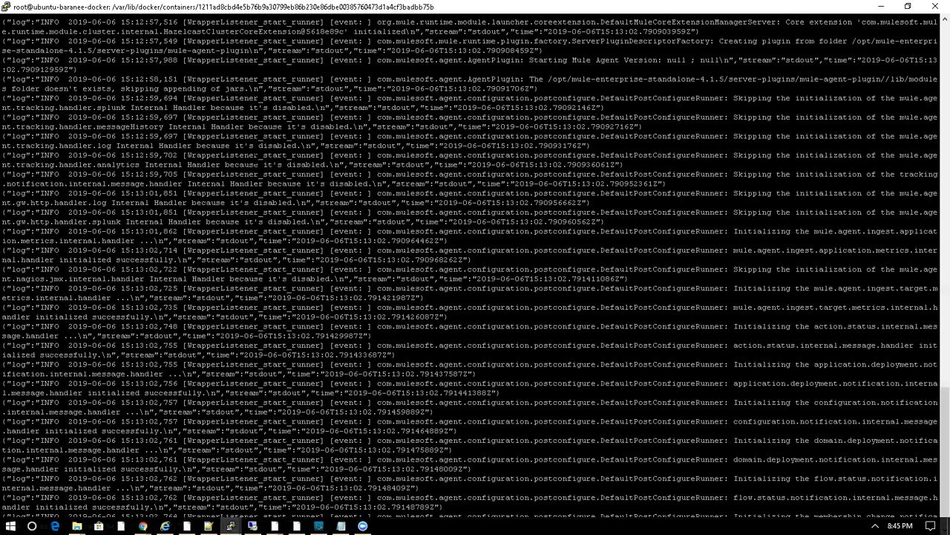
Clear the screen and climb back up two levels to /var/lib/docker.
{"action": "key", "text": "Return"}
{"action": "key", "text": "Return"}
{"action": "key", "text": "Return"}
{"action": "key", "text": "Return"}
{"action": "key", "text": "Return"}
{"action": "key", "text": "Return"}
{"action": "key", "text": "Return"}
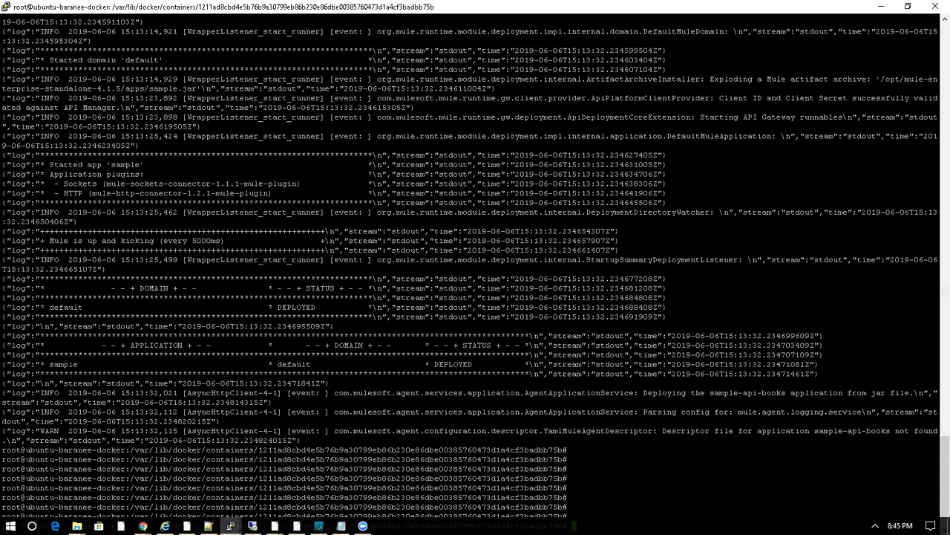
{"action": "key", "text": "Return"}
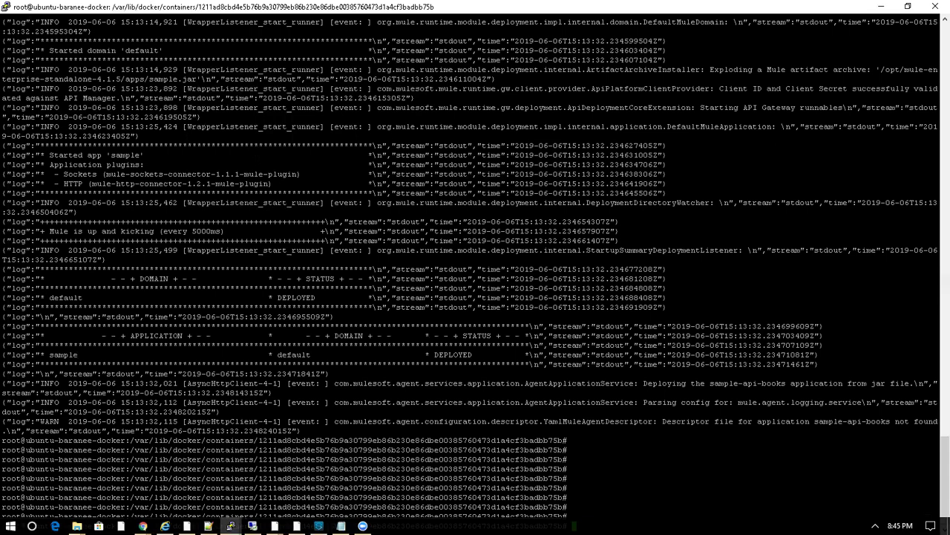
{"action": "key", "text": "ctrl+l"}
{"action": "type", "text": "cd .."}
{"action": "key", "text": "Return"}
{"action": "type", "text": "cd .."}
{"action": "key", "text": "Return"}
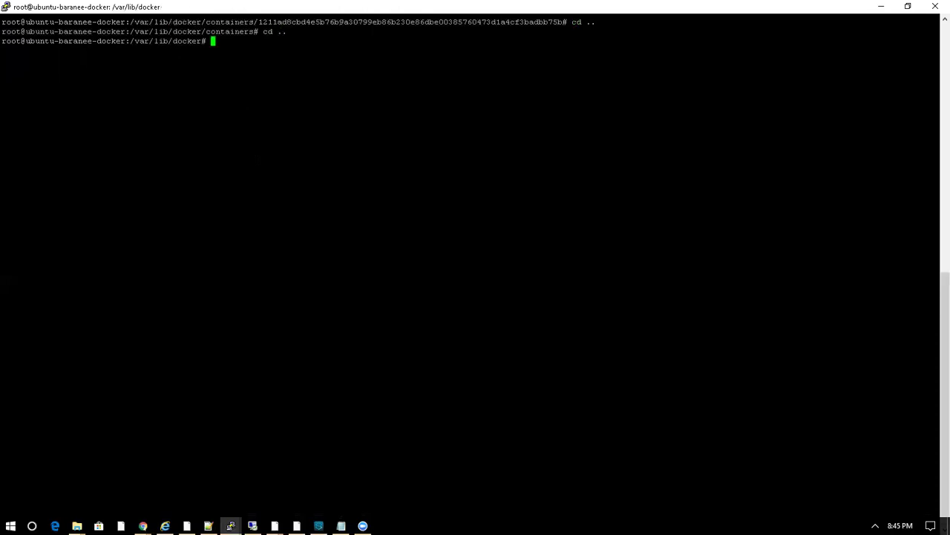
Return to the home directory and run docker to list its available commands.
{"action": "type", "text": "cd .."}
{"action": "key", "text": "Return"}
{"action": "type", "text": "cd"}
{"action": "key", "text": "Return"}
{"action": "type", "text": "cd"}
{"action": "key", "text": "BackSpace"}
{"action": "key", "text": "BackSpace"}
{"action": "key", "text": "BackSpace"}
{"action": "type", "text": "docker"}
{"action": "key", "text": "Return"}
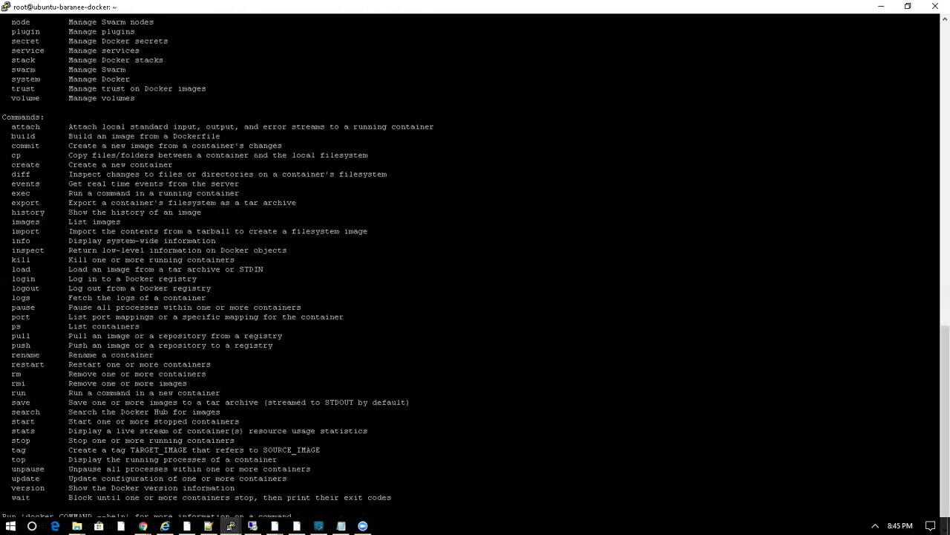
Locate the docker exec line in the Word setup notes.
{"action": "key", "text": "alt+Tab"}
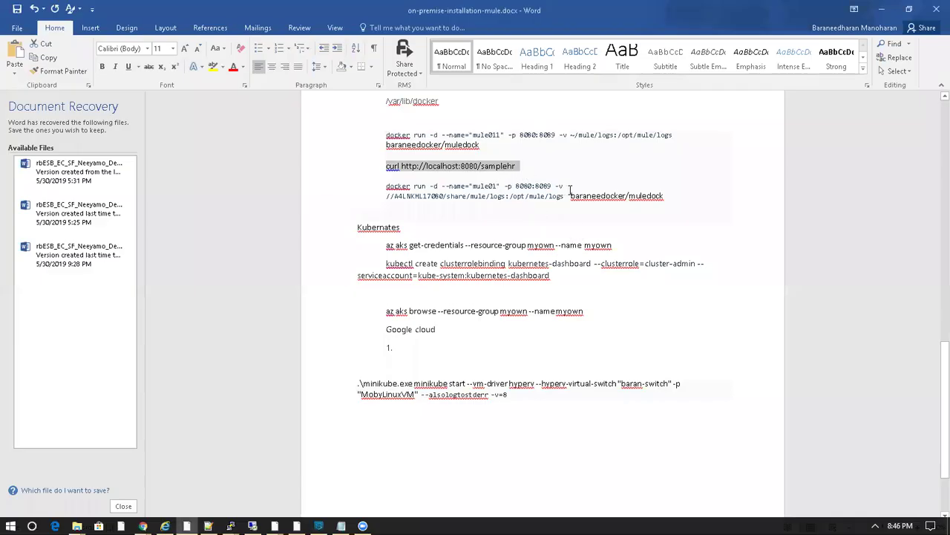
{"action": "key", "text": "Left"}
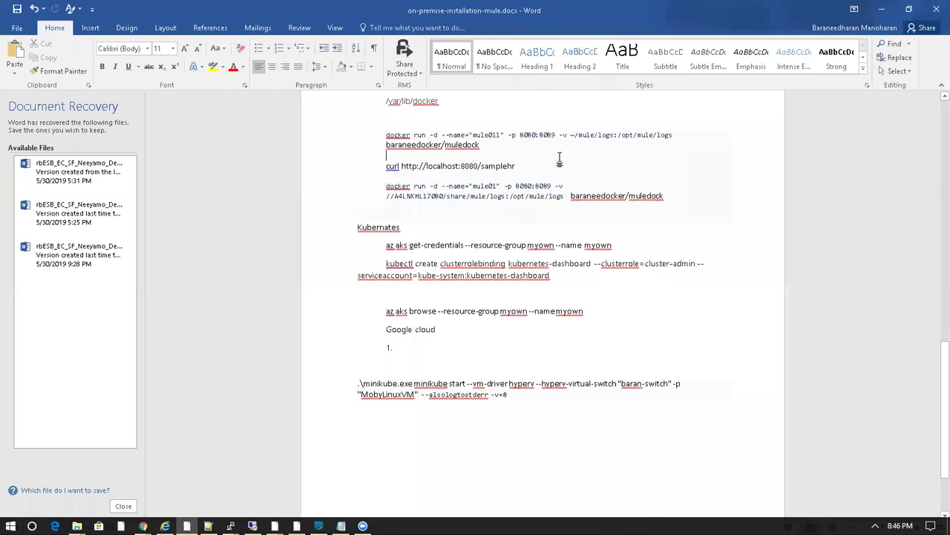
{"action": "key", "text": "Page_Up"}
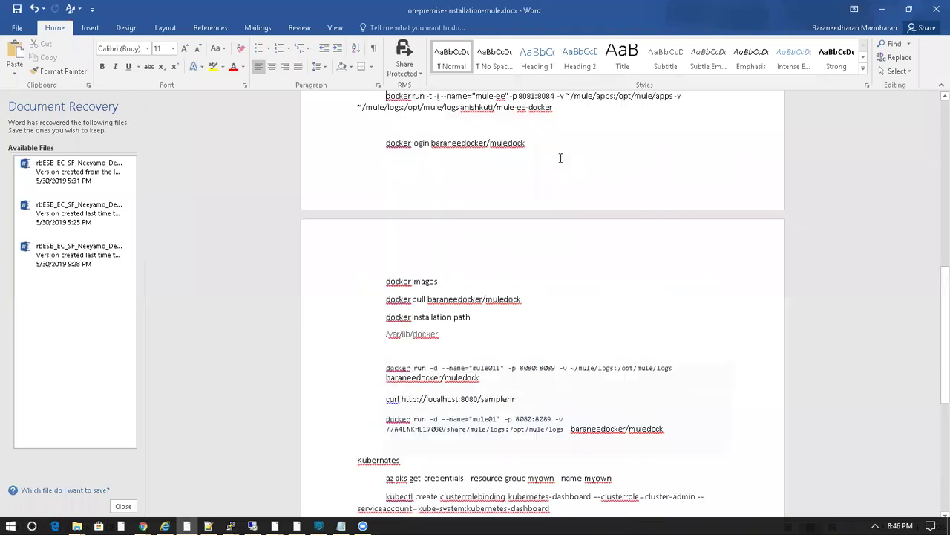
{"action": "key", "text": "Up"}
{"action": "key", "text": "Up"}
{"action": "key", "text": "Up"}
{"action": "key", "text": "Up"}
{"action": "key", "text": "Up"}
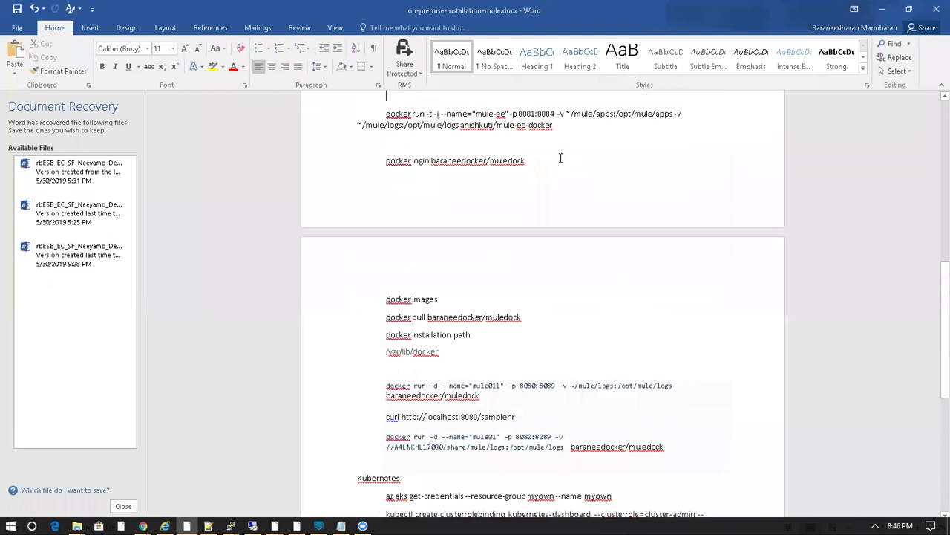
Clear the terminal and run docker ps to copy the mule011 container's ID.
{"action": "key", "text": "alt+Tab"}
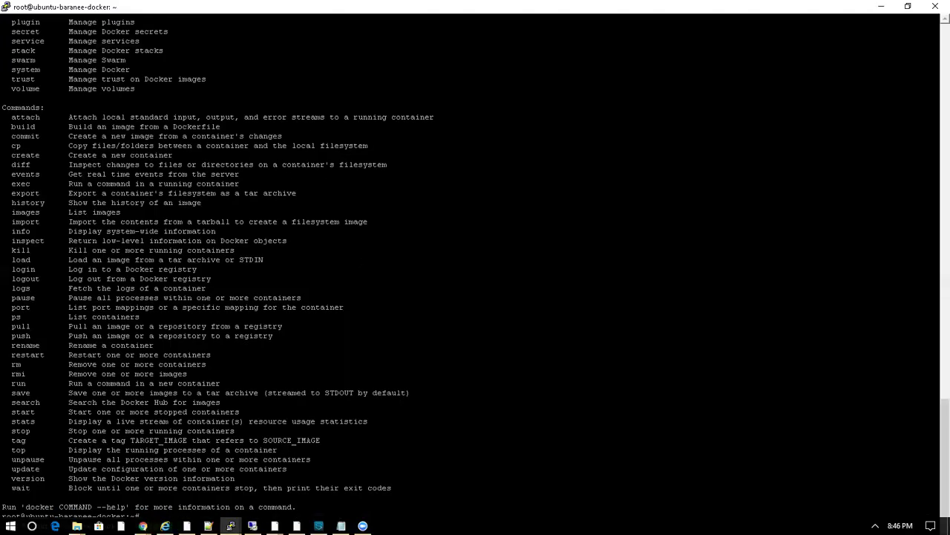
{"action": "key", "text": "ctrl+l"}
{"action": "type", "text": "docker ps"}
{"action": "key", "text": "Return"}
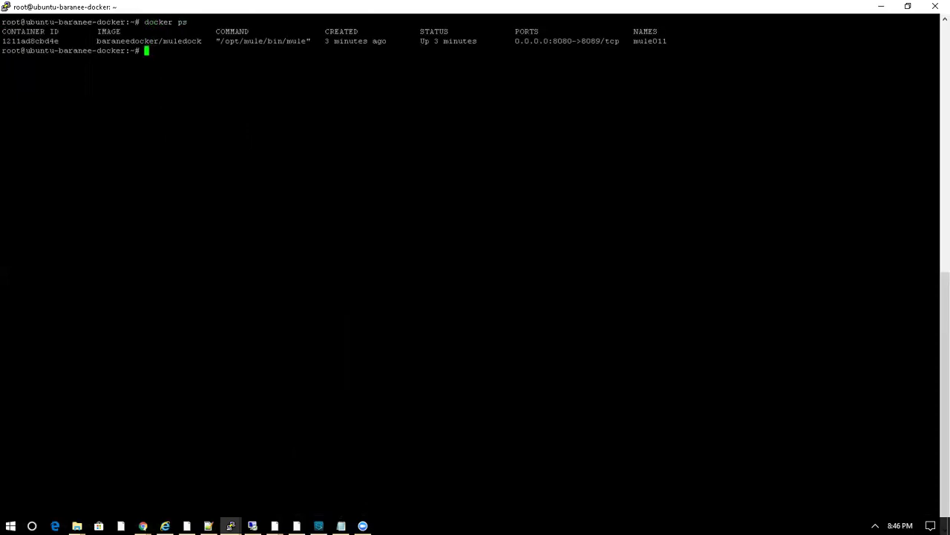
{"action": "double_click", "coordinate": [29, 41]}
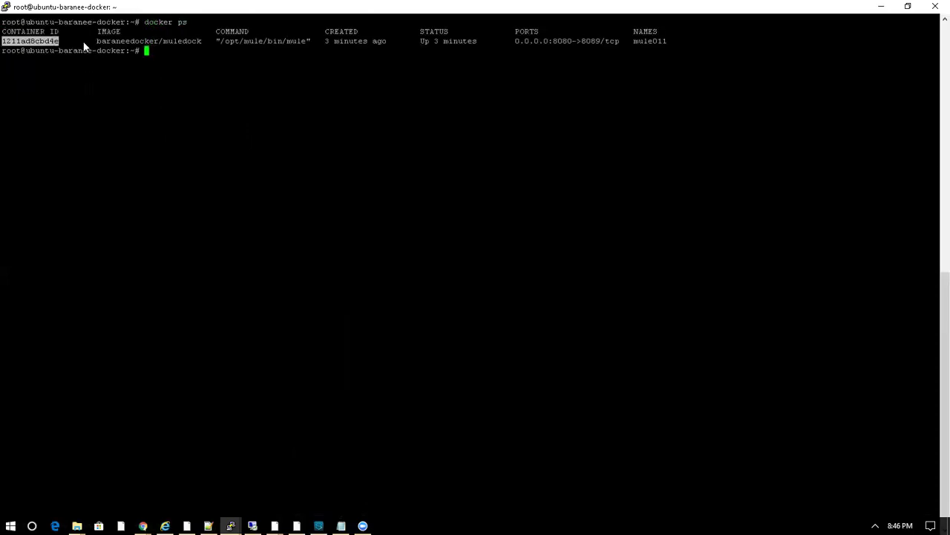
Replace the old ID in Word's docker exec line with 1211ad8cbd4e and copy the line.
{"action": "key", "text": "alt+Tab"}
{"action": "double_click", "coordinate": [473, 131]}
{"action": "type", "text": "1211ad8cbd4e"}
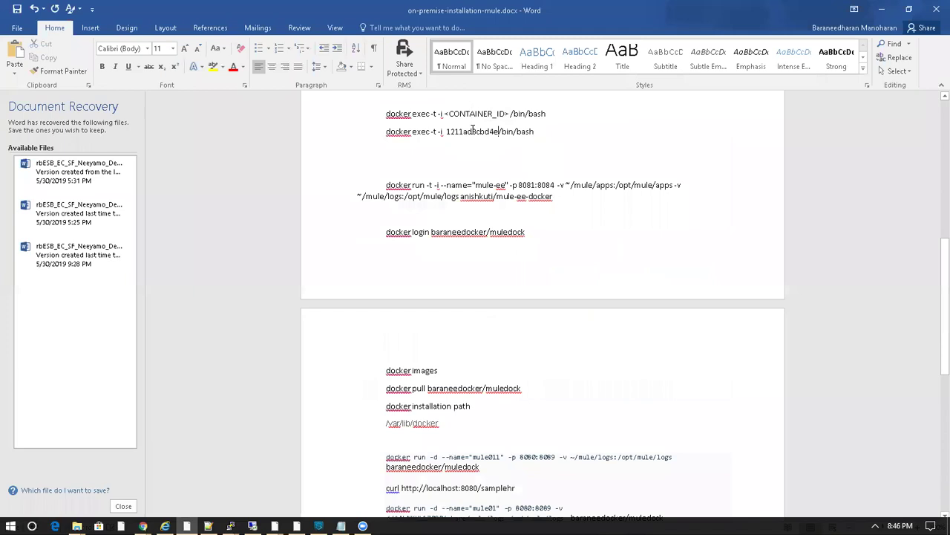
{"action": "triple_click", "coordinate": [472, 131]}
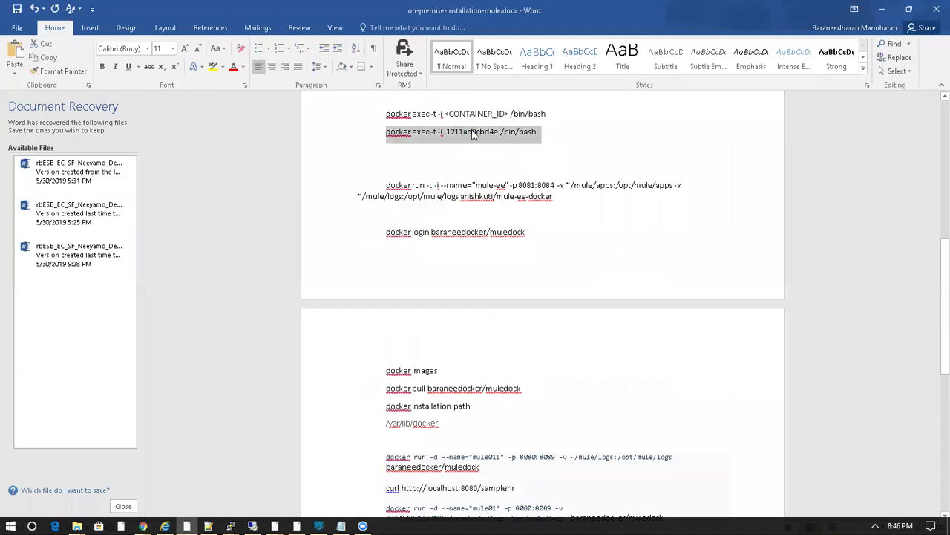
{"action": "key", "text": "Tab"}
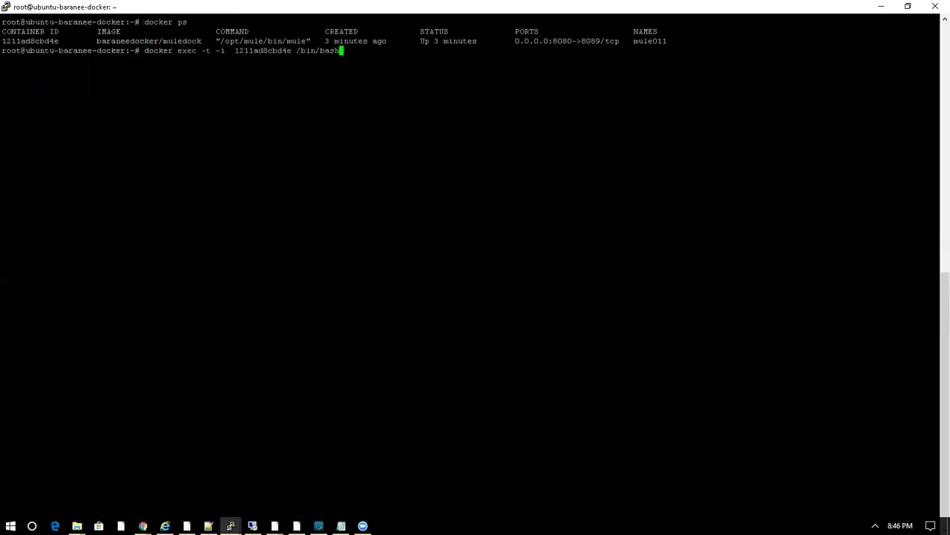
Open a bash shell in container 1211ad8cbd4e and list the Mule installation folder with ls -ltr.
{"action": "key", "text": "Return"}
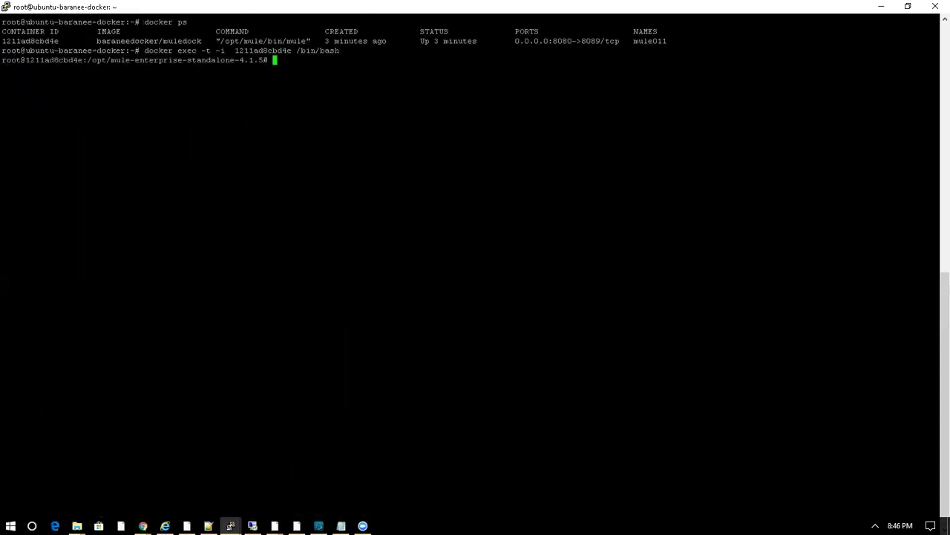
{"action": "double_click", "coordinate": [53, 59]}
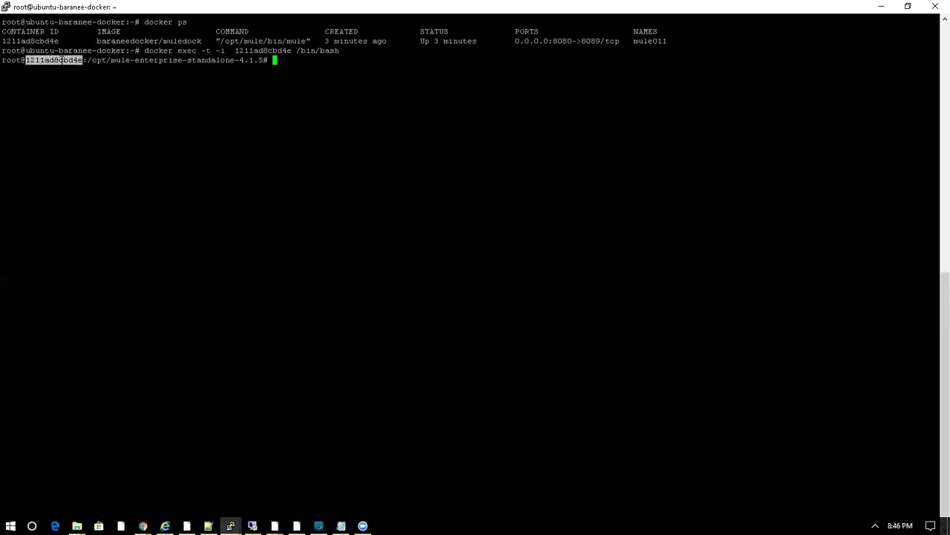
{"action": "type", "text": "ls"}
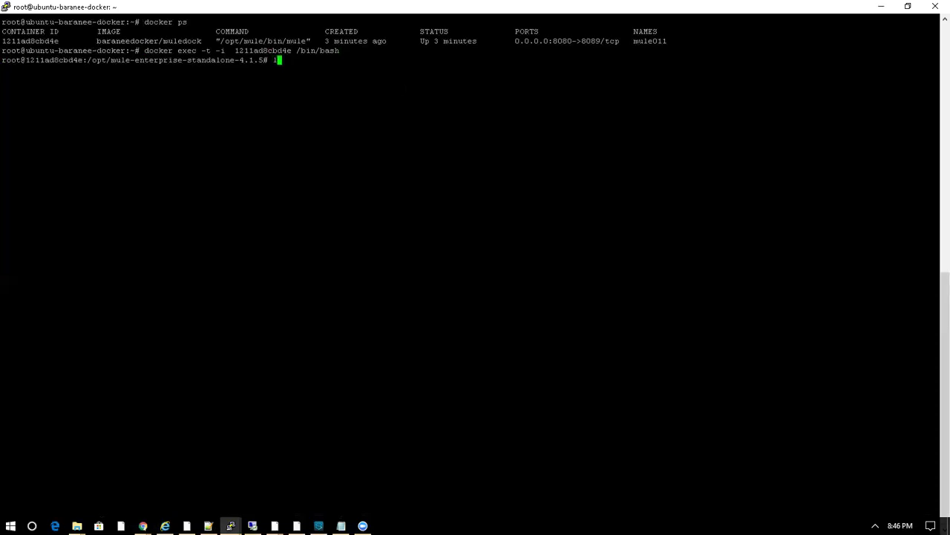
{"action": "key", "text": "Return"}
{"action": "type", "text": "ls -ltr"}
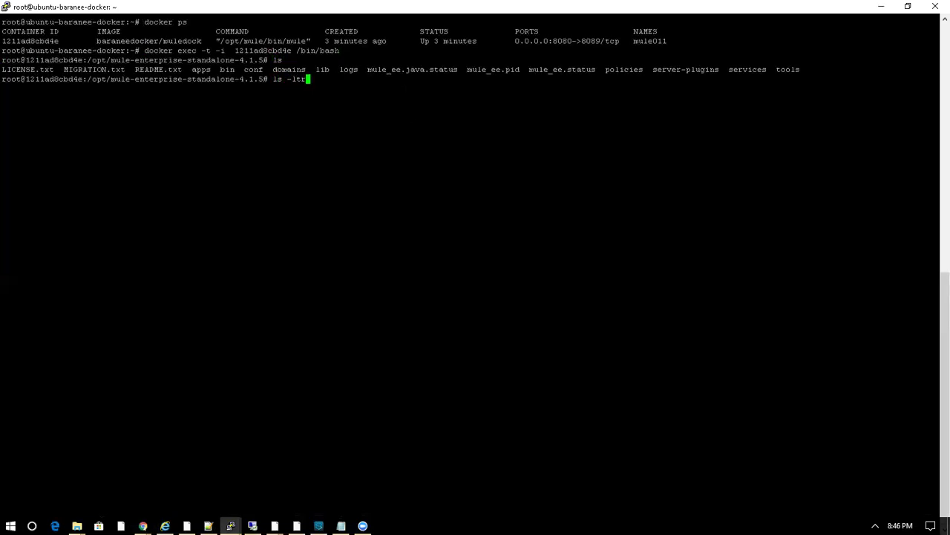
{"action": "key", "text": "Return"}
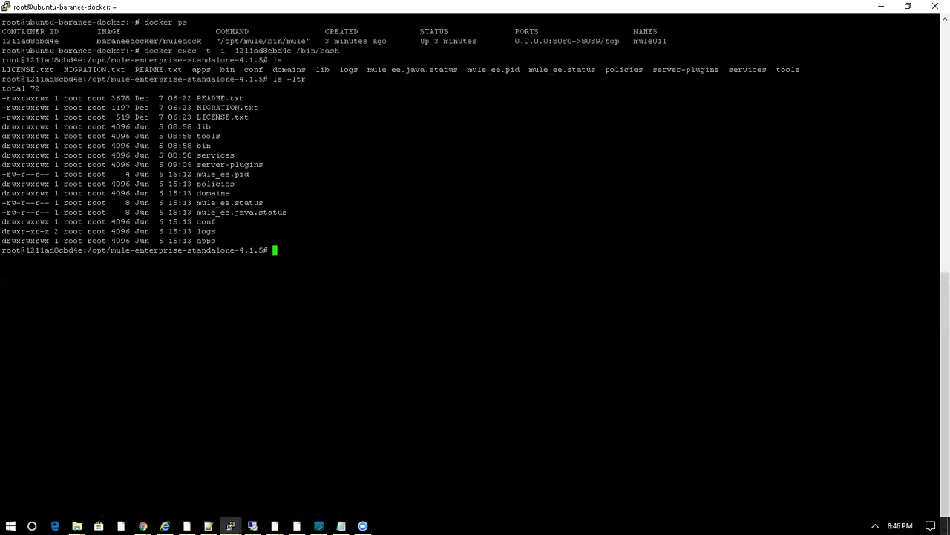
Enter the bin folder and list its scripts in detail.
{"action": "type", "text": "cd bin"}
{"action": "key", "text": "Return"}
{"action": "type", "text": "ls"}
{"action": "key", "text": "Return"}
{"action": "type", "text": "ls -ltr"}
{"action": "key", "text": "Return"}
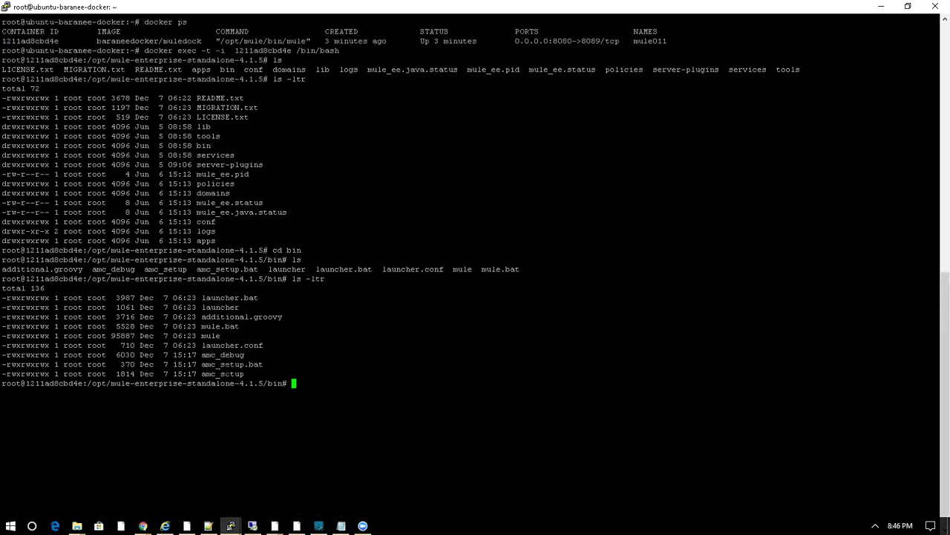
Highlight the amc_setup and mule script names, then show the window overview.
{"action": "triple_click", "coordinate": [222, 383]}
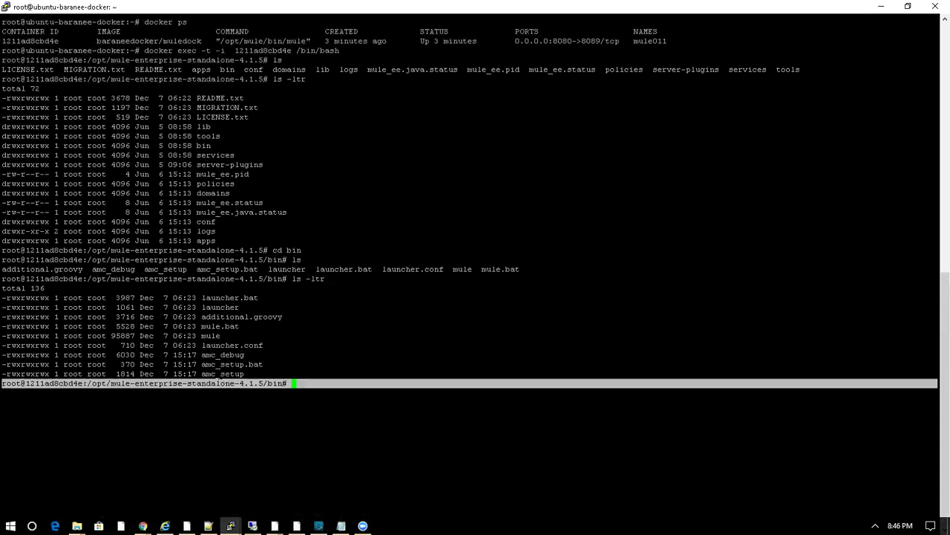
{"action": "double_click", "coordinate": [223, 373]}
{"action": "double_click", "coordinate": [220, 373]}
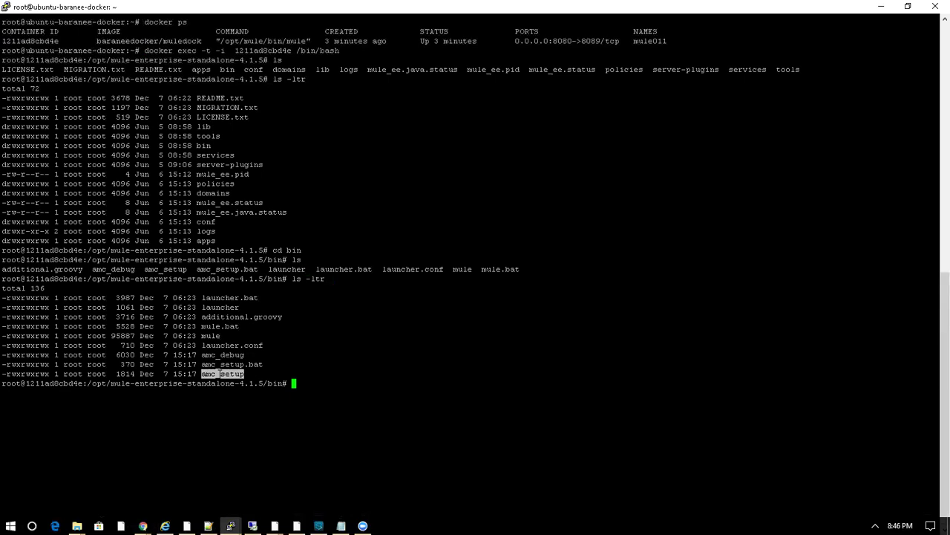
{"action": "double_click", "coordinate": [210, 336]}
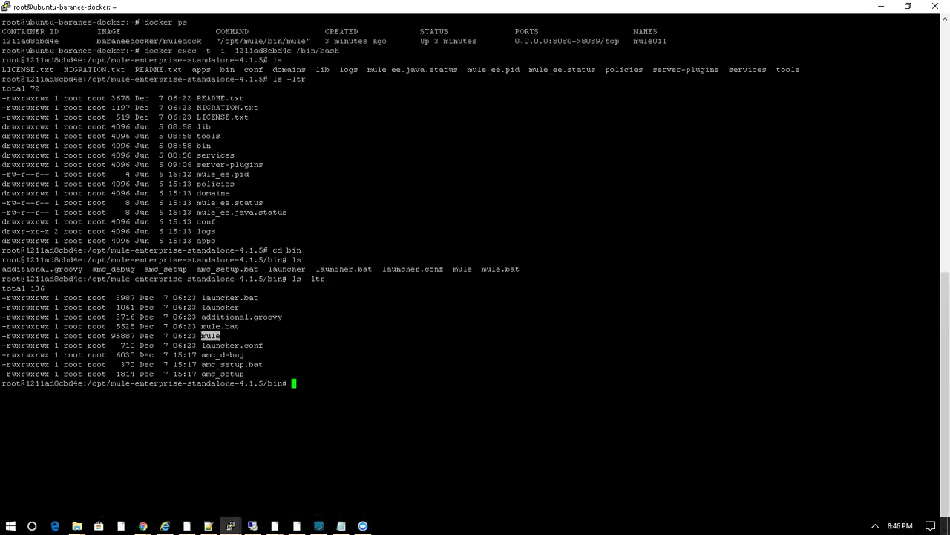
{"action": "type", "text": "mule"}
{"action": "key", "text": "BackSpace"}
{"action": "key", "text": "BackSpace"}
{"action": "key", "text": "BackSpace"}
{"action": "key", "text": "BackSpace"}
{"action": "key", "text": "BackSpace"}
{"action": "key", "text": "super+Tab"}
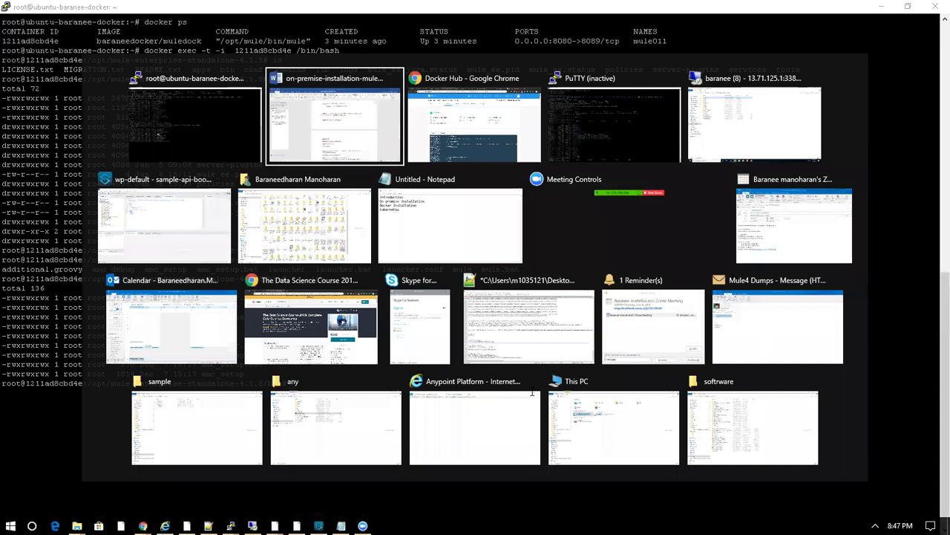
Review the docker exec template and docker run lines in the Word notes, then return to PuTTY.
{"action": "key", "text": "Escape"}
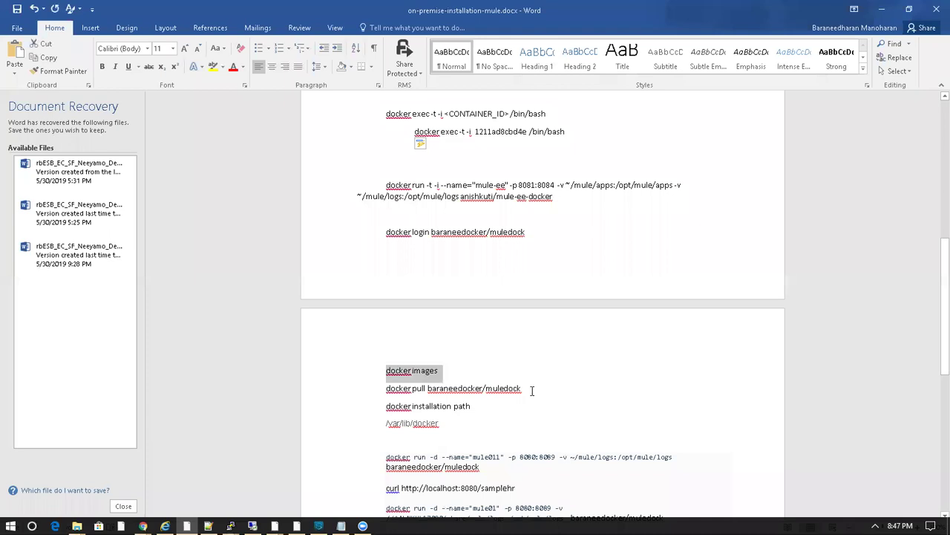
{"action": "key", "text": "Right"}
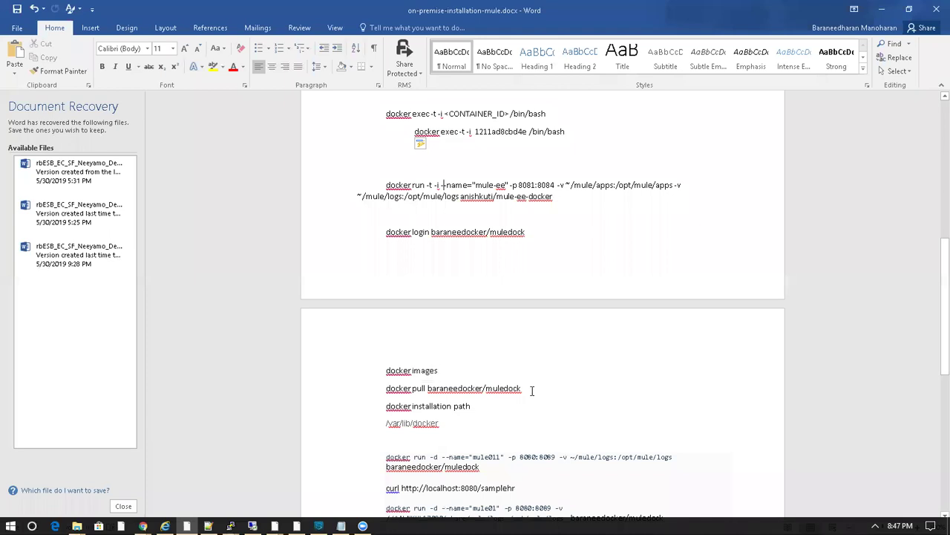
{"action": "scroll", "coordinate": [532, 390], "scroll_direction": "up", "scroll_amount": 1}
{"action": "key", "text": "Down"}
{"action": "key", "text": "Down"}
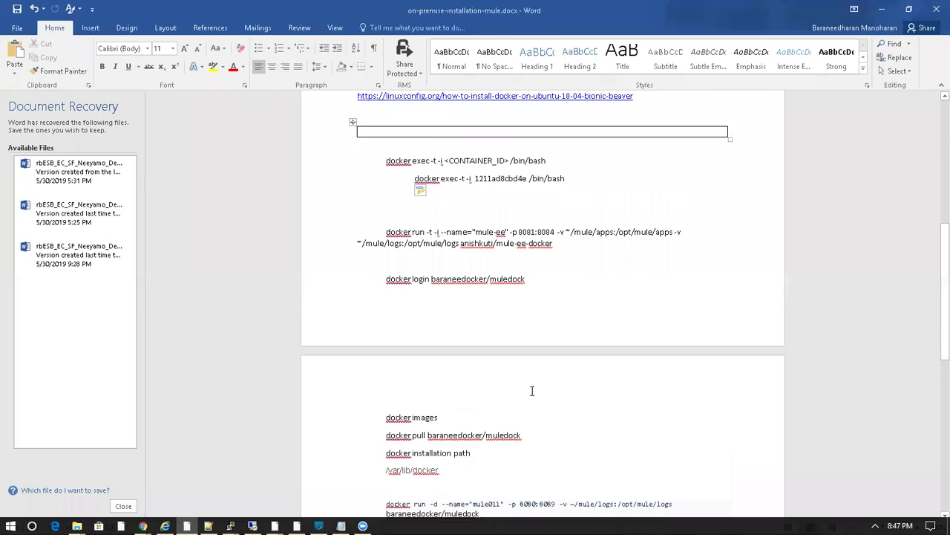
{"action": "key", "text": "Home"}
{"action": "key", "text": "shift+End"}
{"action": "key", "text": "Down"}
{"action": "key", "text": "Down"}
{"action": "key", "text": "Down"}
{"action": "key", "text": "Down"}
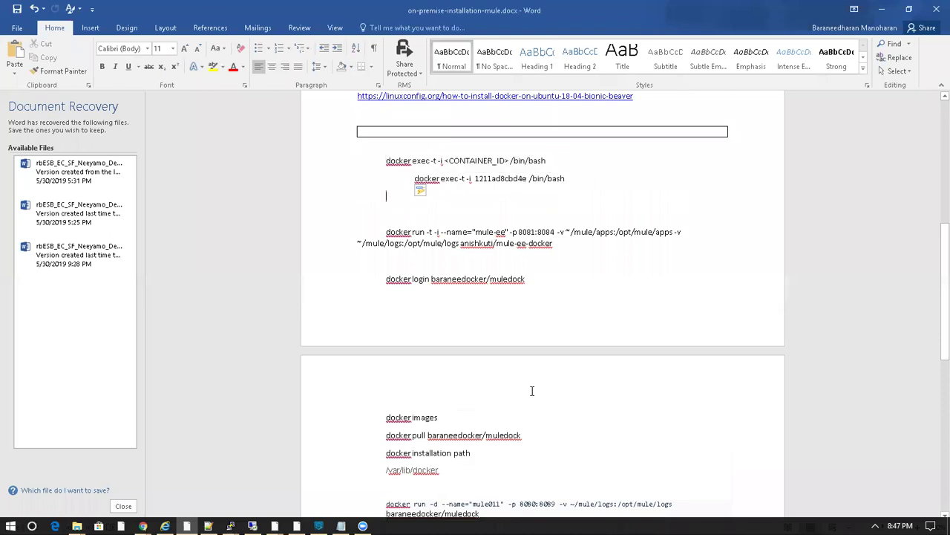
{"action": "key", "text": "Down"}
{"action": "key", "text": "Down"}
{"action": "key", "text": "Down"}
{"action": "key", "text": "Down"}
{"action": "key", "text": "Down"}
{"action": "key", "text": "Down"}
{"action": "key", "text": "Down"}
{"action": "key", "text": "Down"}
{"action": "key", "text": "Down"}
{"action": "key", "text": "Down"}
{"action": "key", "text": "Down"}
{"action": "key", "text": "Down"}
{"action": "key", "text": "Down"}
{"action": "key", "text": "Down"}
{"action": "key", "text": "Down"}
{"action": "key", "text": "Down"}
{"action": "key", "text": "Down"}
{"action": "key", "text": "Down"}
{"action": "key", "text": "Down"}
{"action": "key", "text": "Down"}
{"action": "key", "text": "Down"}
{"action": "key", "text": "Down"}
{"action": "key", "text": "Down"}
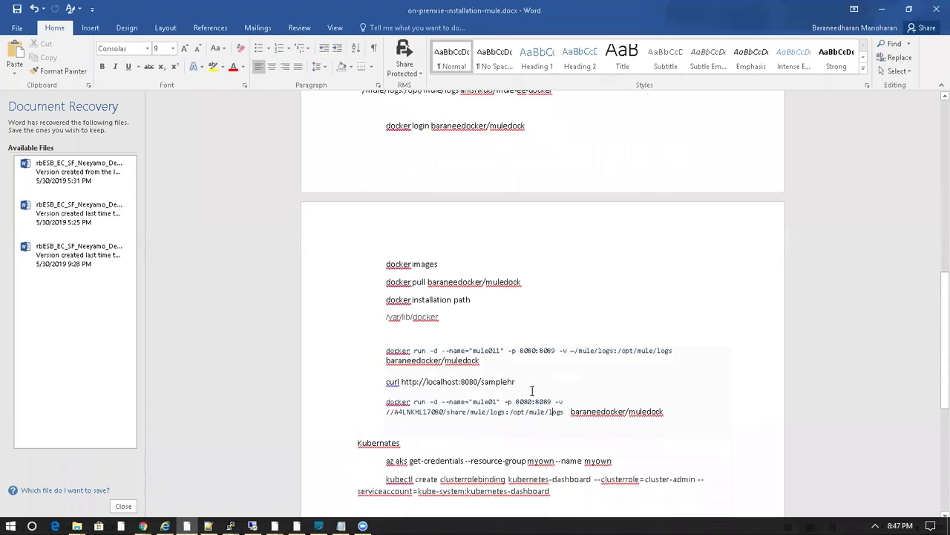
{"action": "key", "text": "alt+Tab"}
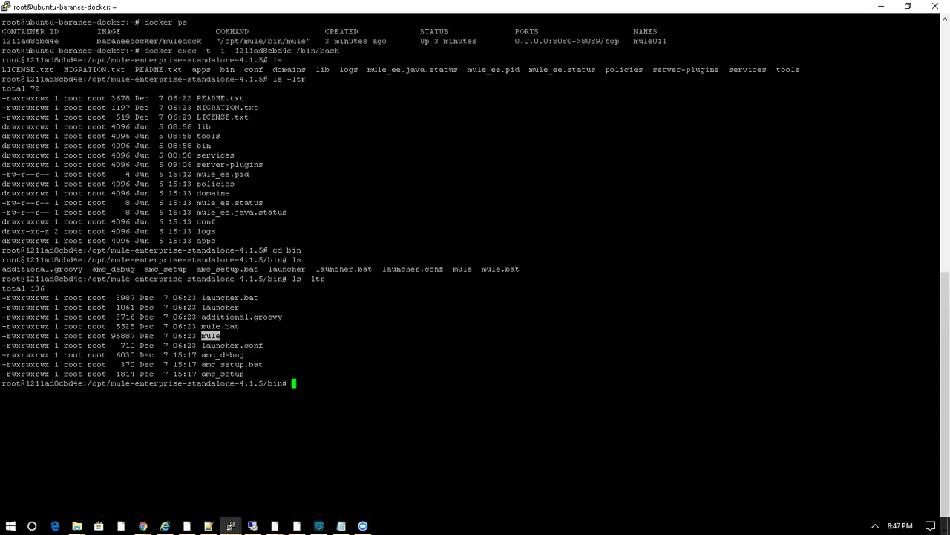
Stop Mule inside the container with ./mule stop, then bring up the Docker Hub build page.
{"action": "type", "text": "mule stop"}
{"action": "key", "text": "Return"}
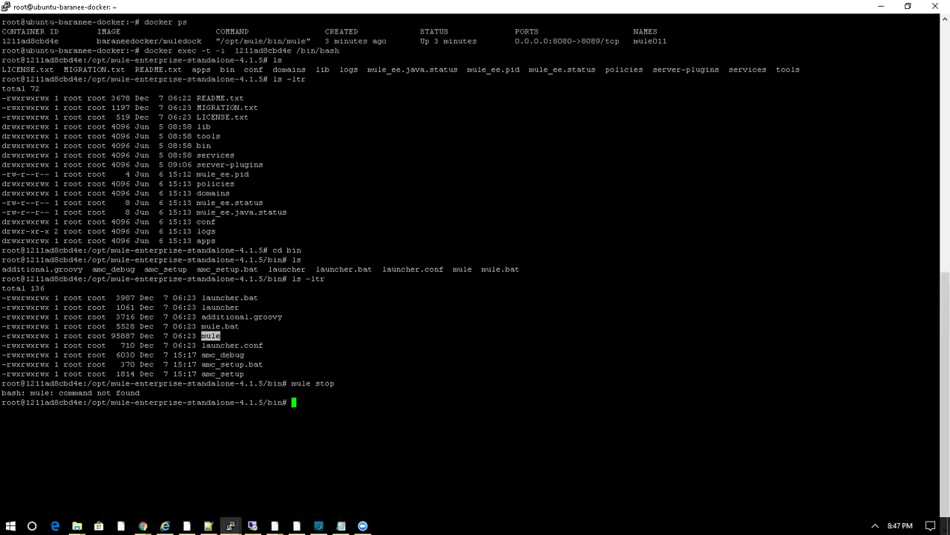
{"action": "type", "text": "./mule stop"}
{"action": "key", "text": "Return"}
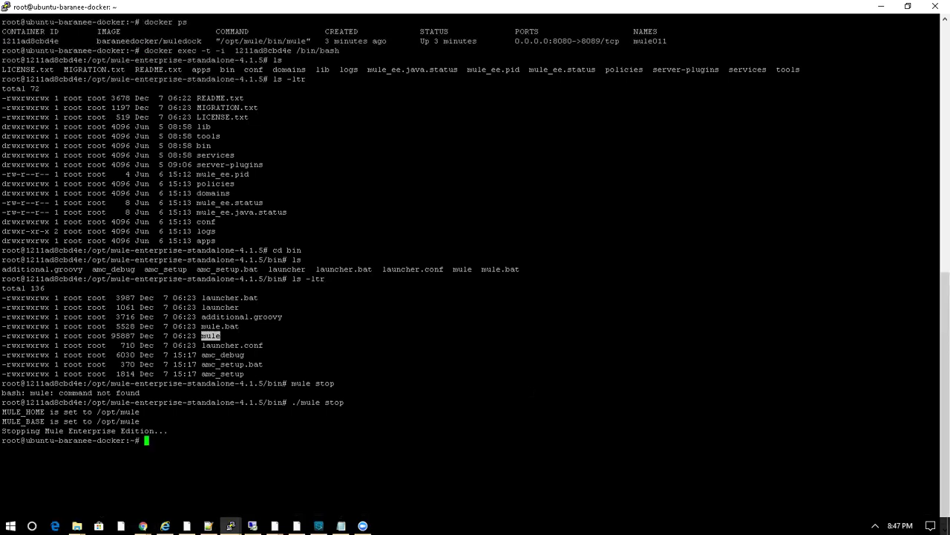
{"action": "key", "text": "alt+Tab"}
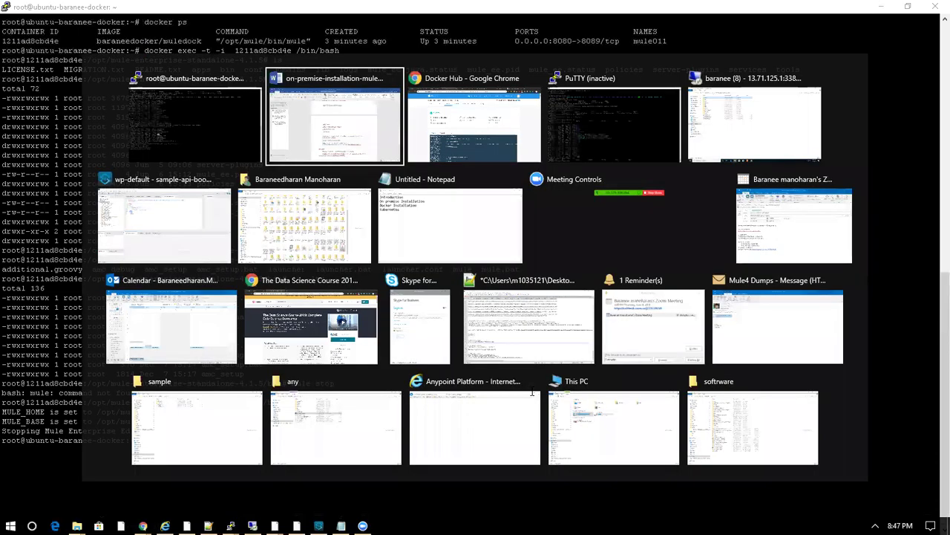
{"action": "key", "text": "Tab"}
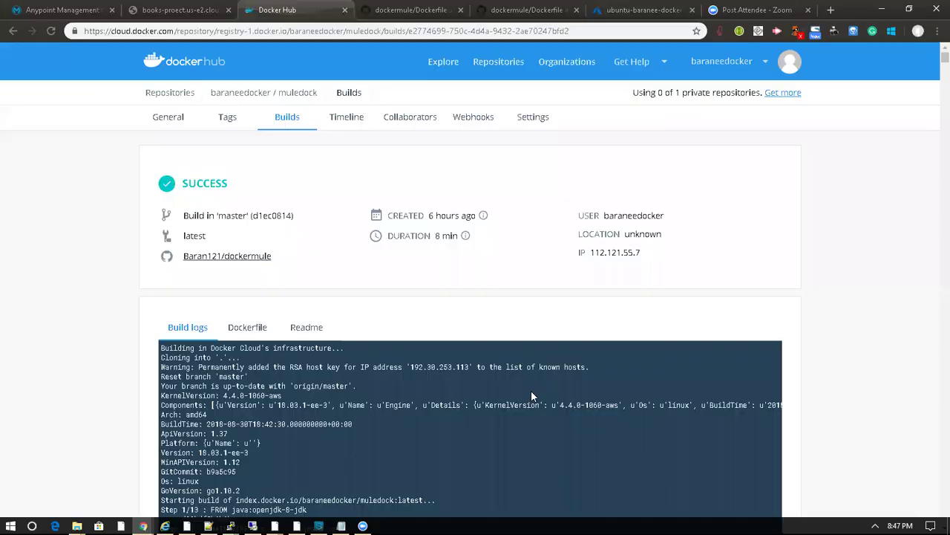
Switch via PuTTY to the Remote Desktop window showing the mule-enterprise-standalone-4.2.0 folder.
{"action": "key", "text": "alt+Tab"}
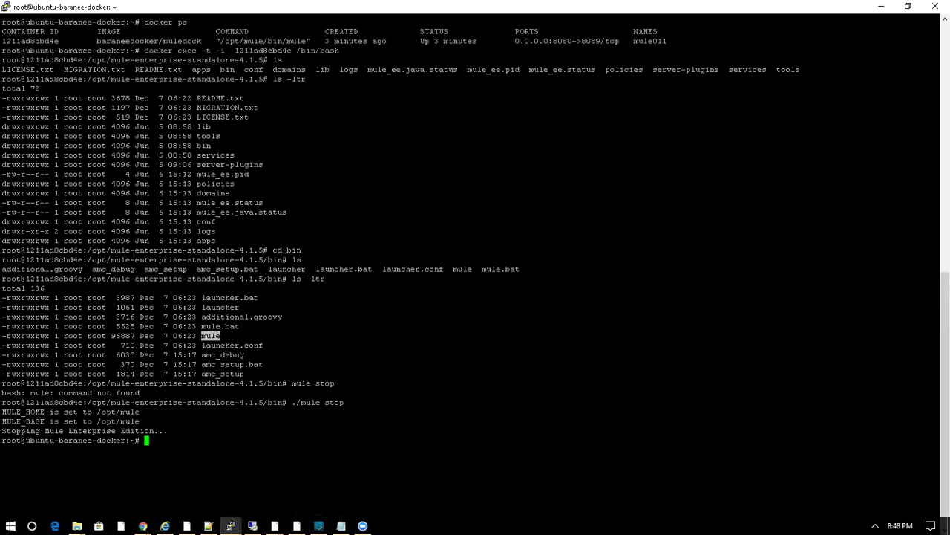
{"action": "key", "text": "alt+Tab"}
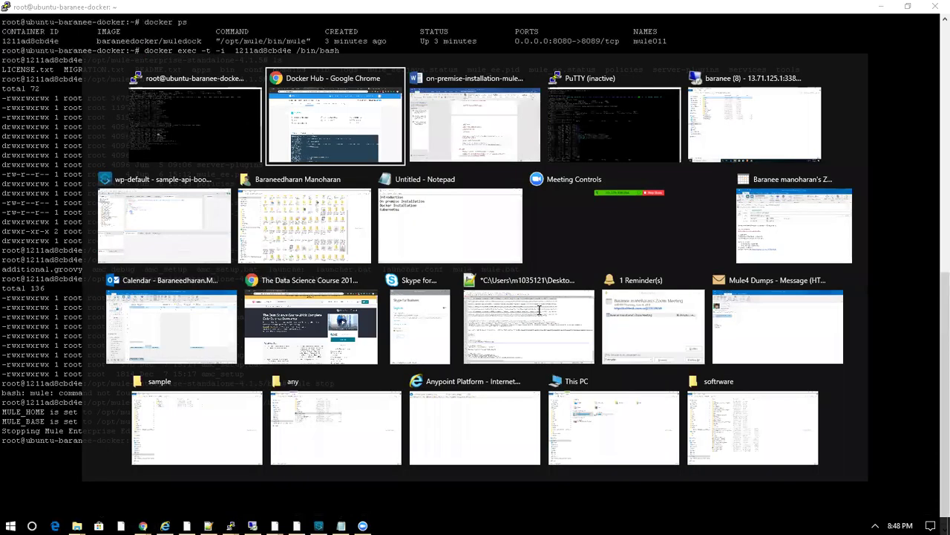
{"action": "key", "text": "alt+Tab"}
{"action": "key", "text": "alt+Tab"}
{"action": "key", "text": "alt+Tab"}
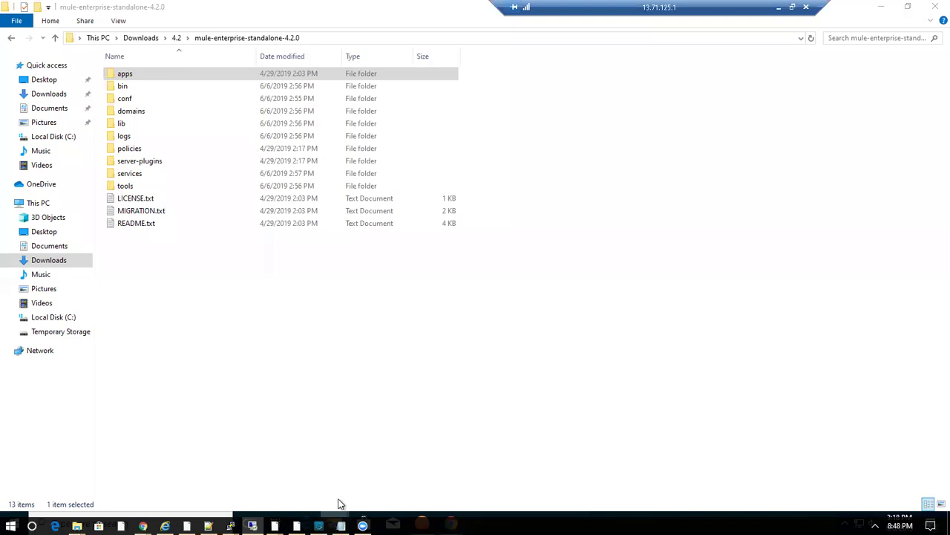
Open the 4.2.0 conf folder to view its 11 files, then minimize the remote desktop.
{"action": "left_click", "coordinate": [265, 293]}
{"action": "double_click", "coordinate": [123, 98]}
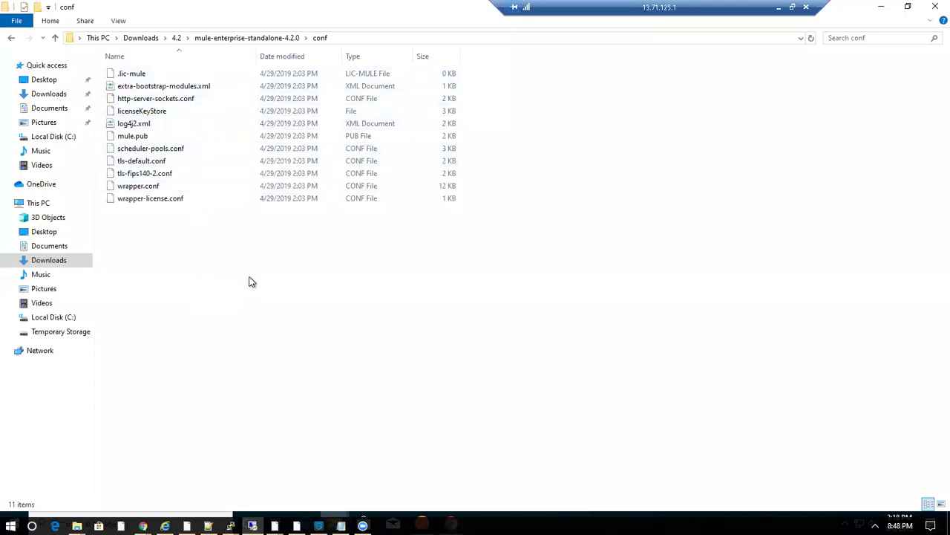
{"action": "left_click", "coordinate": [779, 8]}
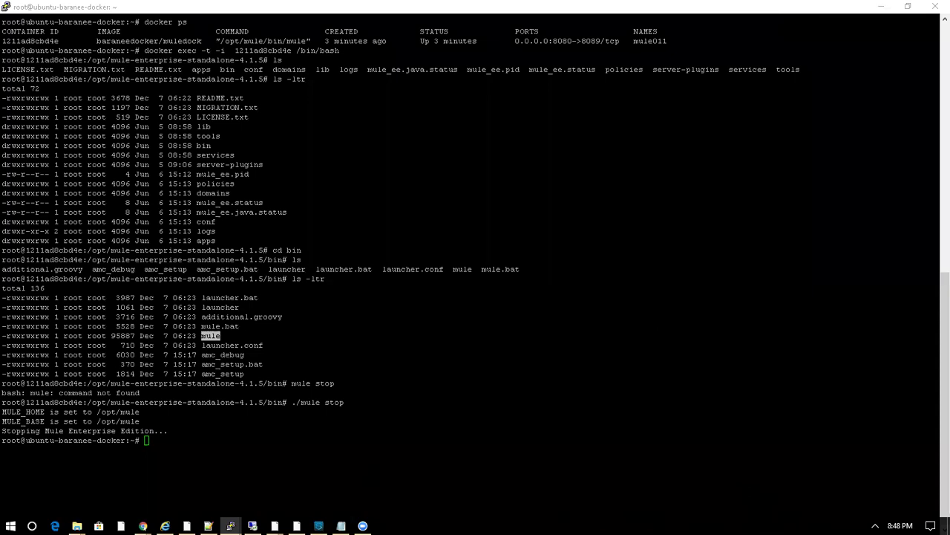
Switch from the PuTTY host prompt to the Docker Hub build page in Chrome.
{"action": "key", "text": "alt+Tab"}
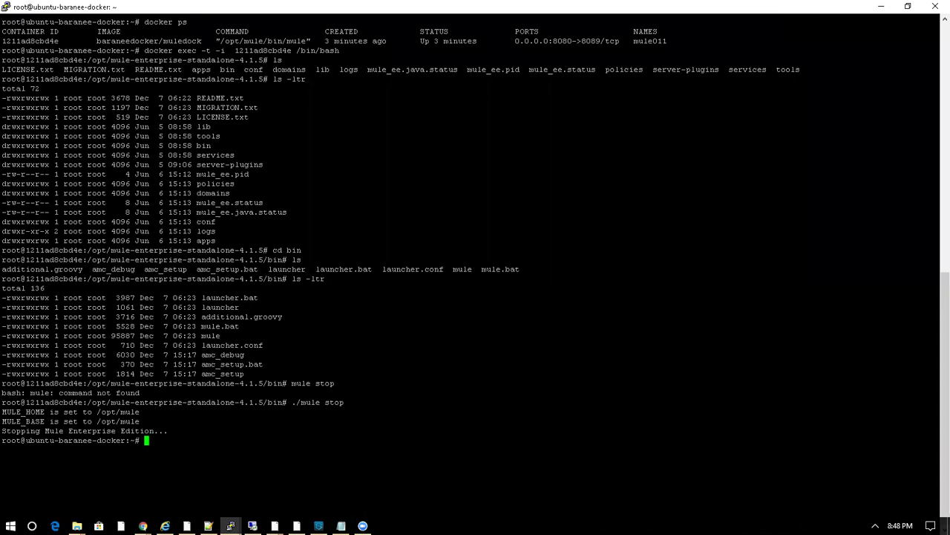
{"action": "key", "text": "alt+Tab"}
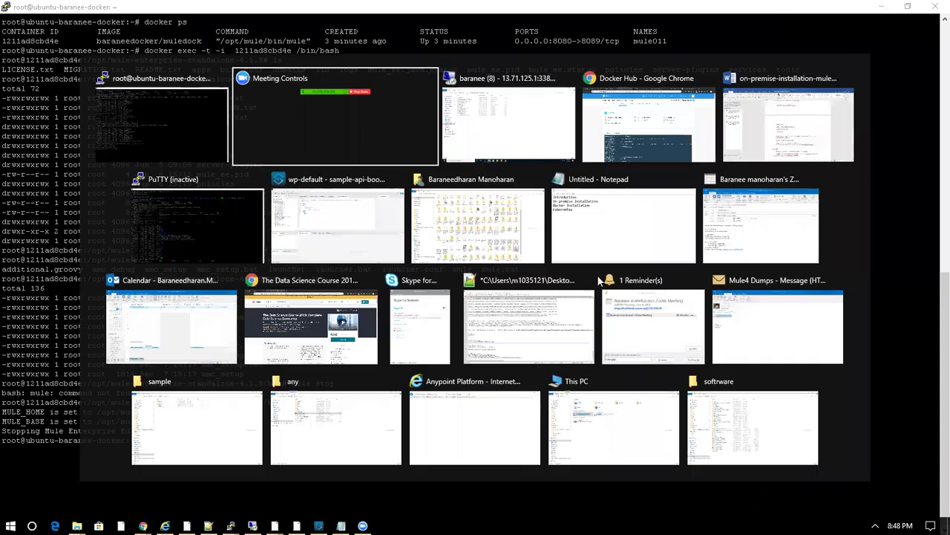
{"action": "key", "text": "alt+Tab"}
{"action": "key", "text": "alt+Tab"}
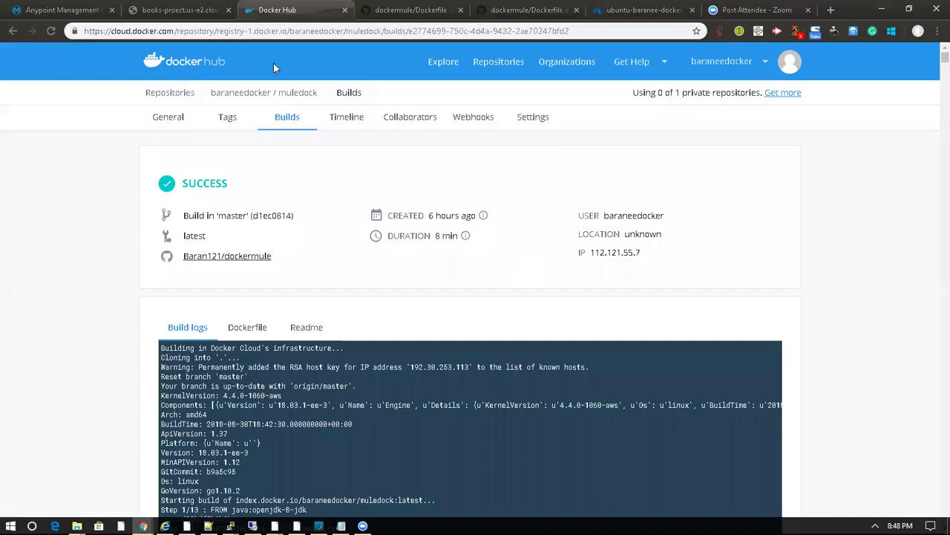
On GitHub's dockermule Dockerfile, highlight the s3 download URLs on lines 5 and 6.
{"action": "left_click", "coordinate": [401, 9]}
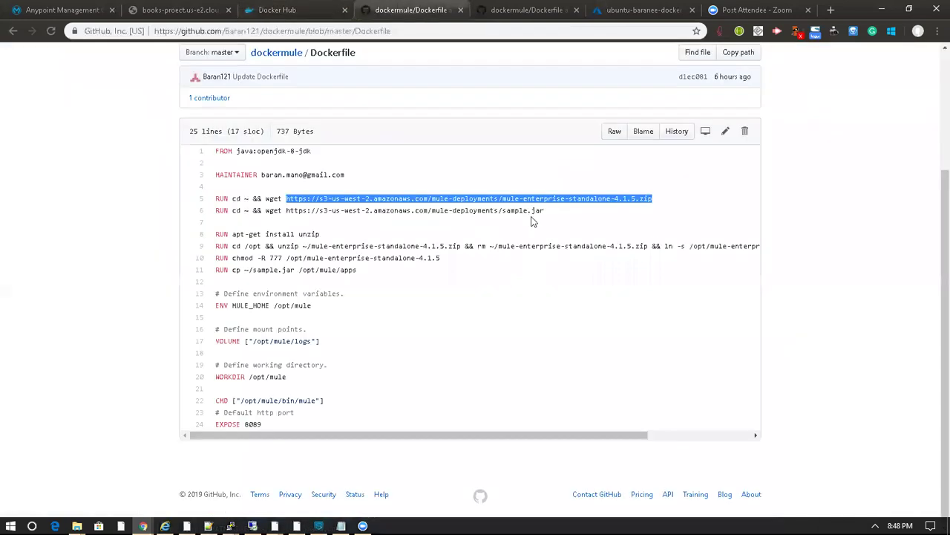
{"action": "left_click", "coordinate": [615, 201]}
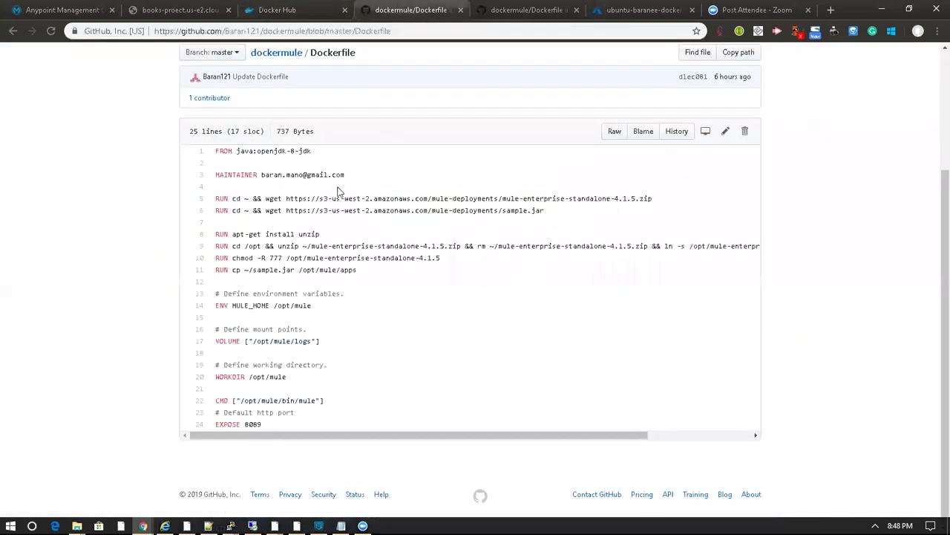
{"action": "left_click_drag", "start_coordinate": [320, 199], "coordinate": [326, 198]}
{"action": "double_click", "coordinate": [323, 210]}
Return to the Docker Hub muledock build page, then to the PuTTY terminal.
{"action": "left_click", "coordinate": [265, 6]}
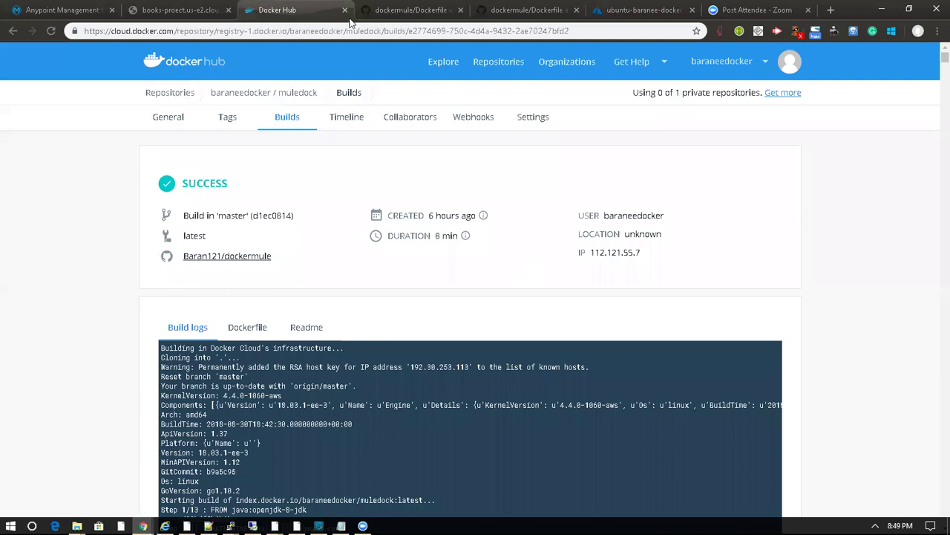
{"action": "key", "text": "alt+Tab"}
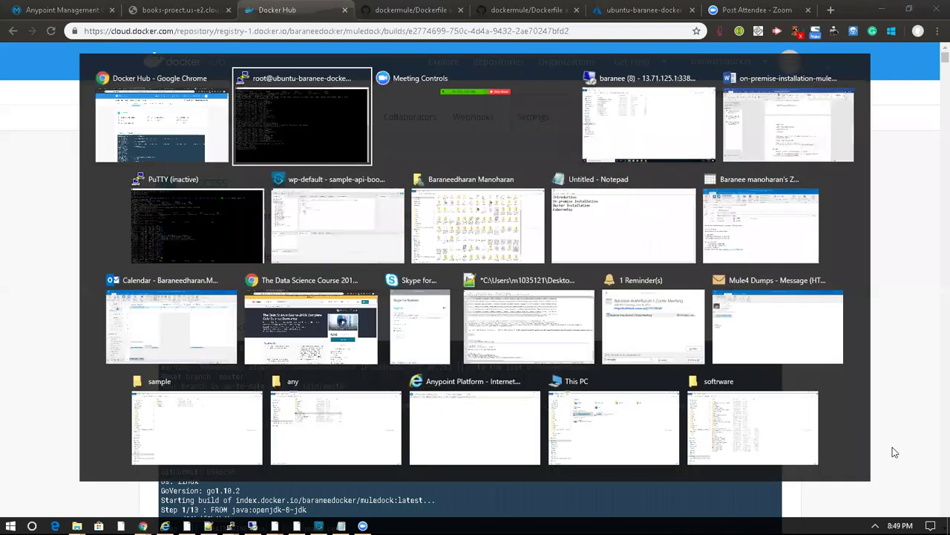
{"action": "key", "text": "Escape"}
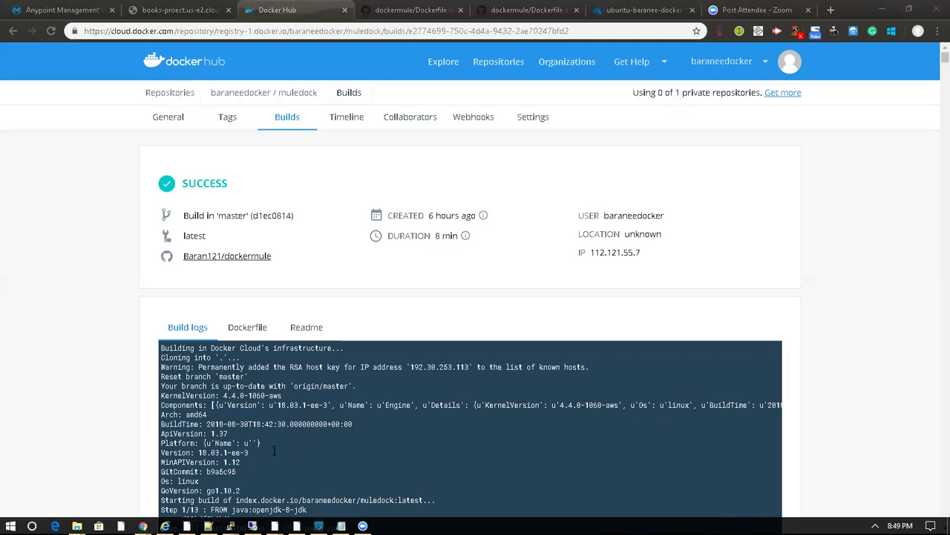
{"action": "key", "text": "alt+Tab"}
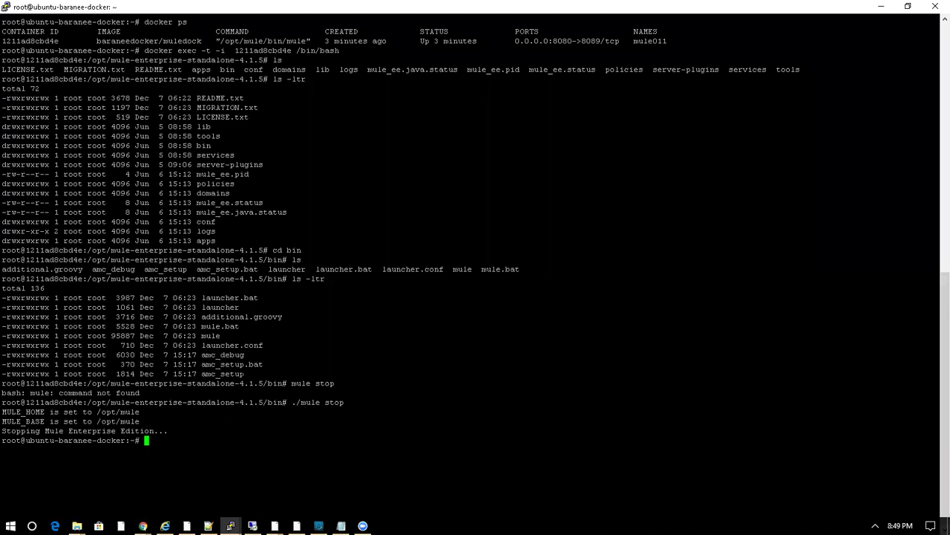
Highlight amc_setup, check the empty Servers list in Anypoint Runtime Manager in Chrome, then return to PuTTY.
{"action": "double_click", "coordinate": [222, 374]}
{"action": "key", "text": "alt+Tab"}
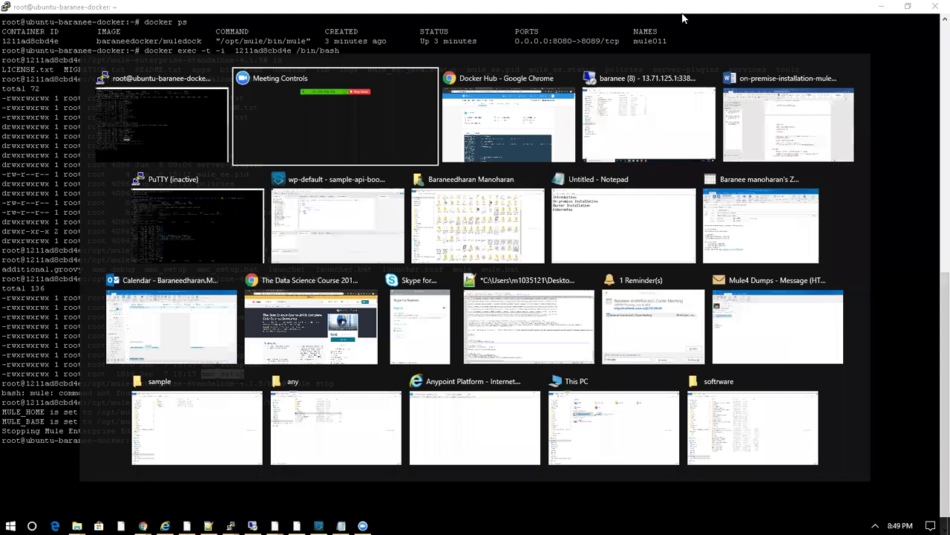
{"action": "key", "text": "Tab"}
{"action": "left_click", "coordinate": [605, 6]}
{"action": "left_click", "coordinate": [549, 6]}
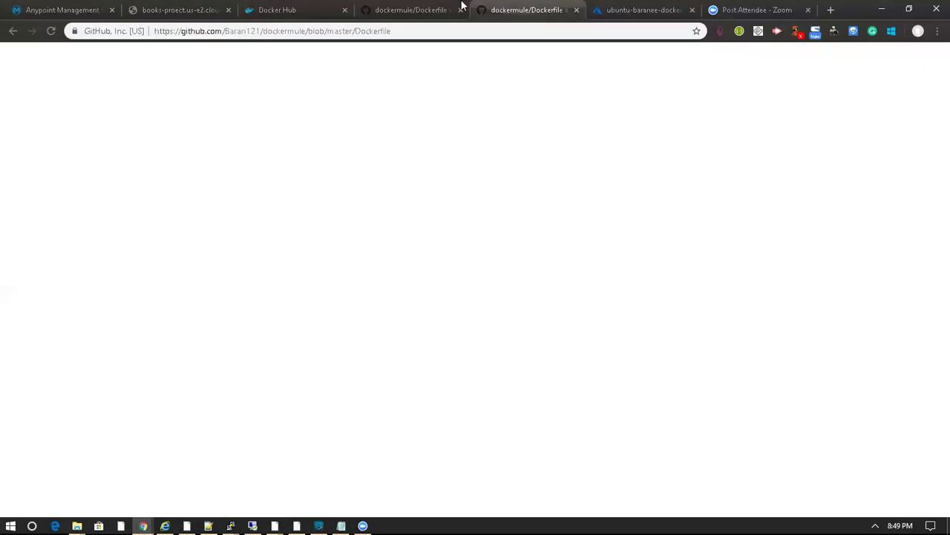
{"action": "left_click", "coordinate": [68, 8]}
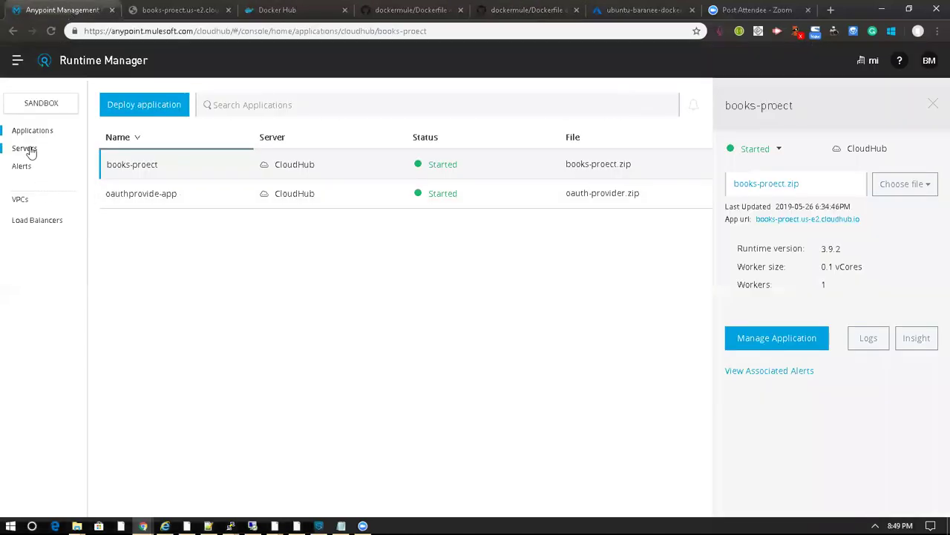
{"action": "left_click", "coordinate": [27, 148]}
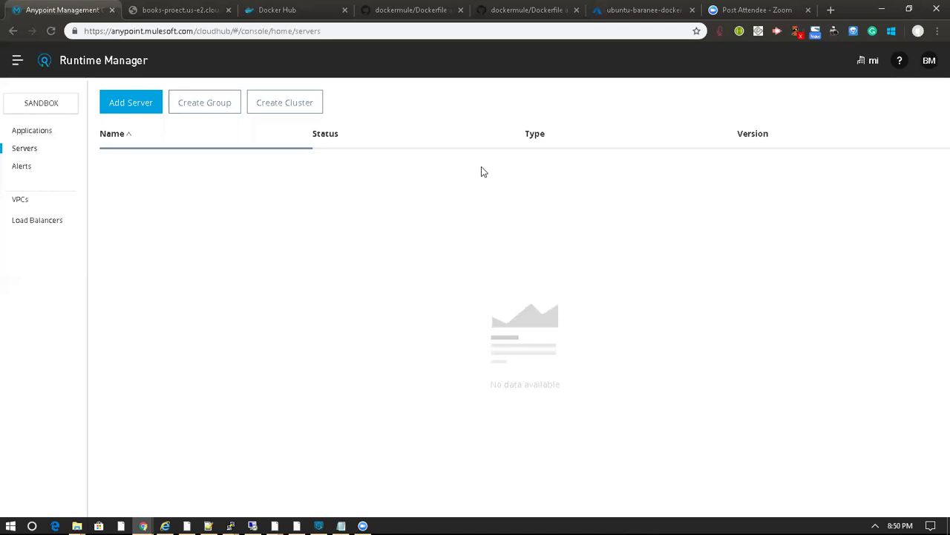
{"action": "key", "text": "alt+Tab"}
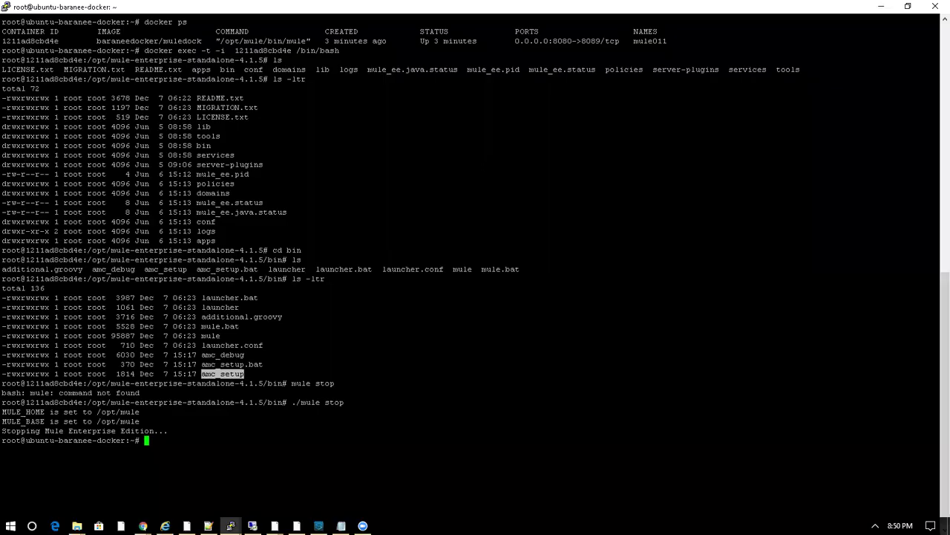